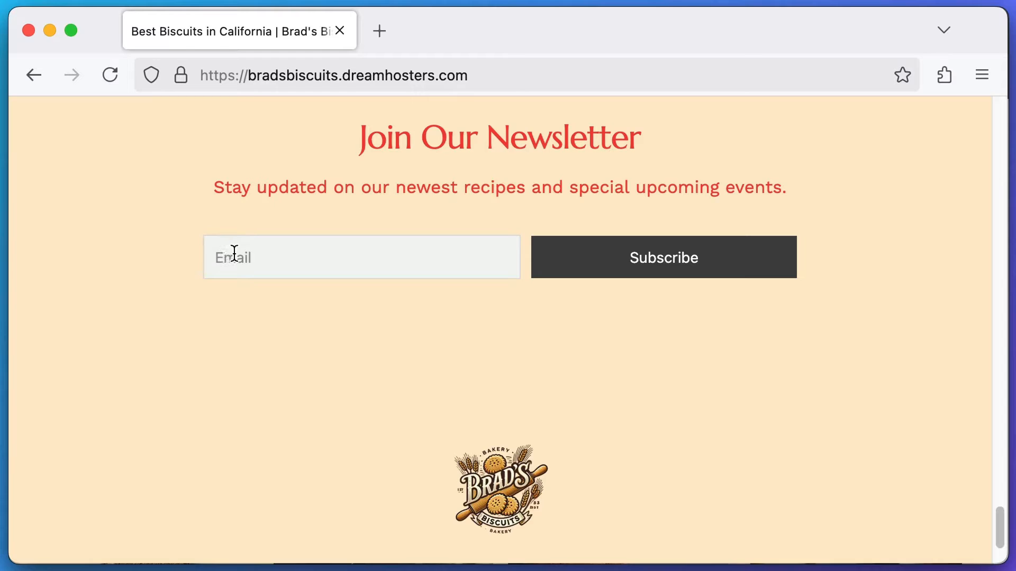
- Type 'Best' into the newsletter Email field on the Brad's Biscuits site
left_click(234, 253)
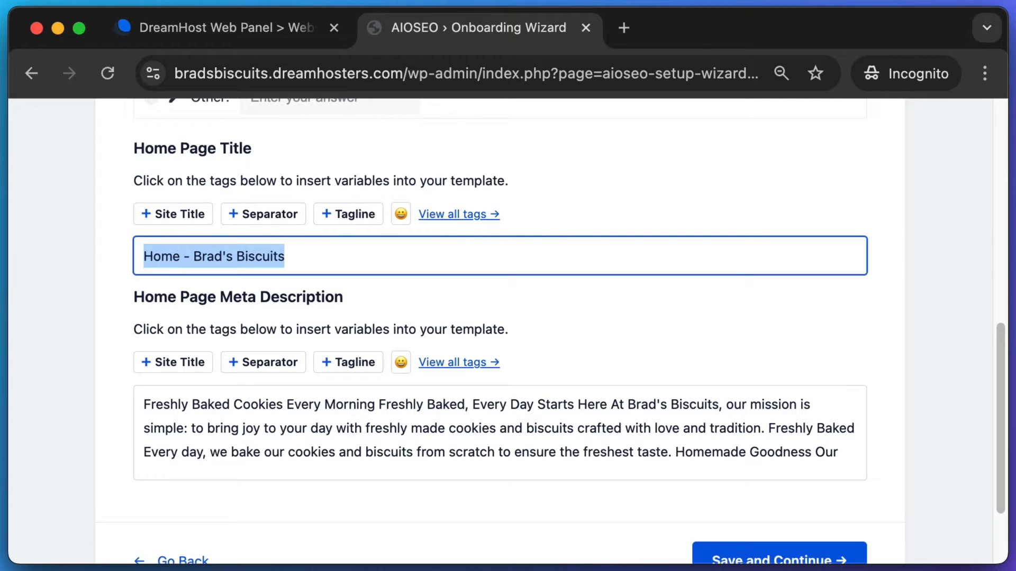
type("Best")
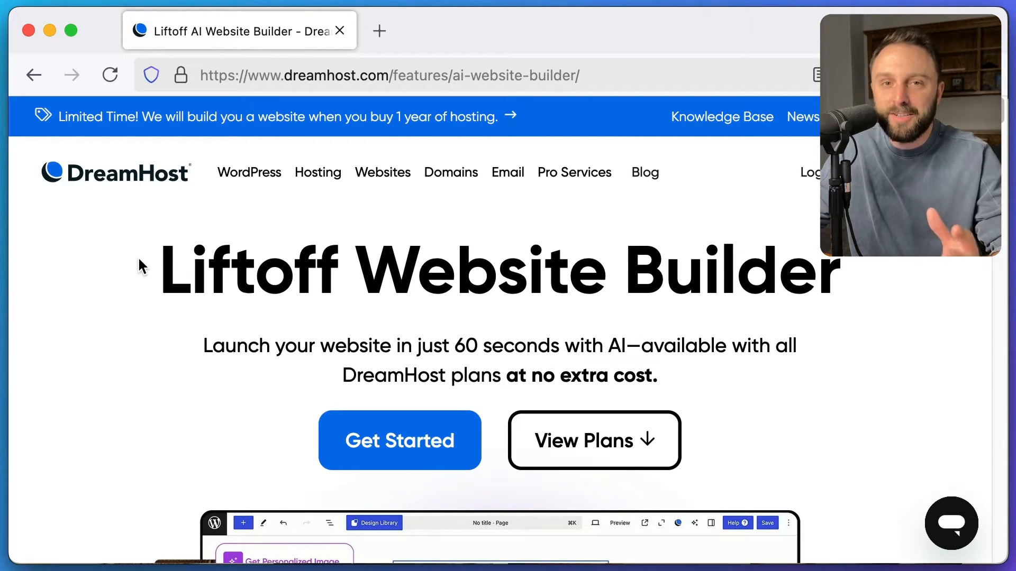
- Screenshot the DreamHost logo and the Liftoff Website Builder heading
key("super+shift+4")
left_click_drag(35, 216, 216, 134)
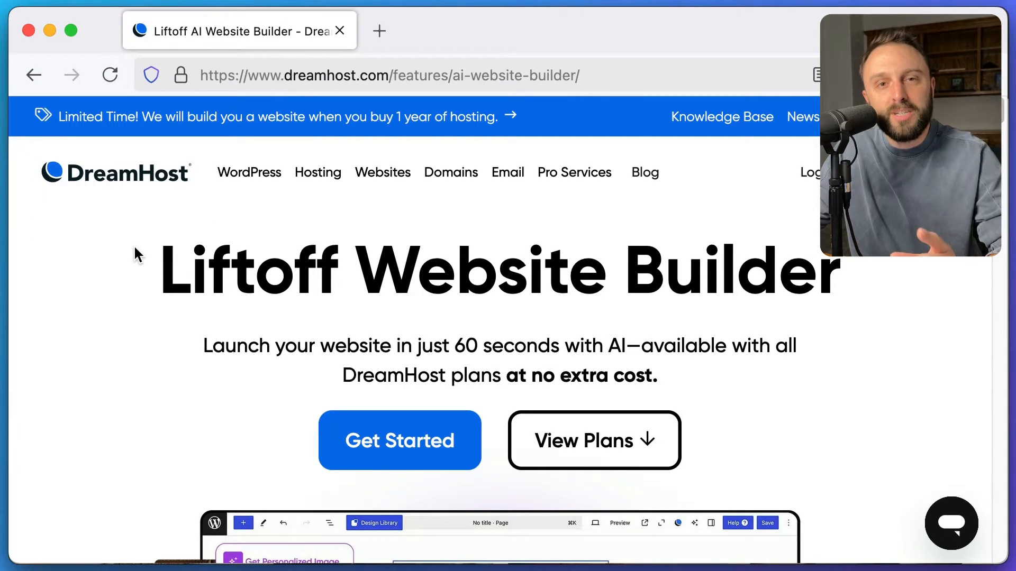
key("super+shift+4")
left_click_drag(143, 232, 336, 306)
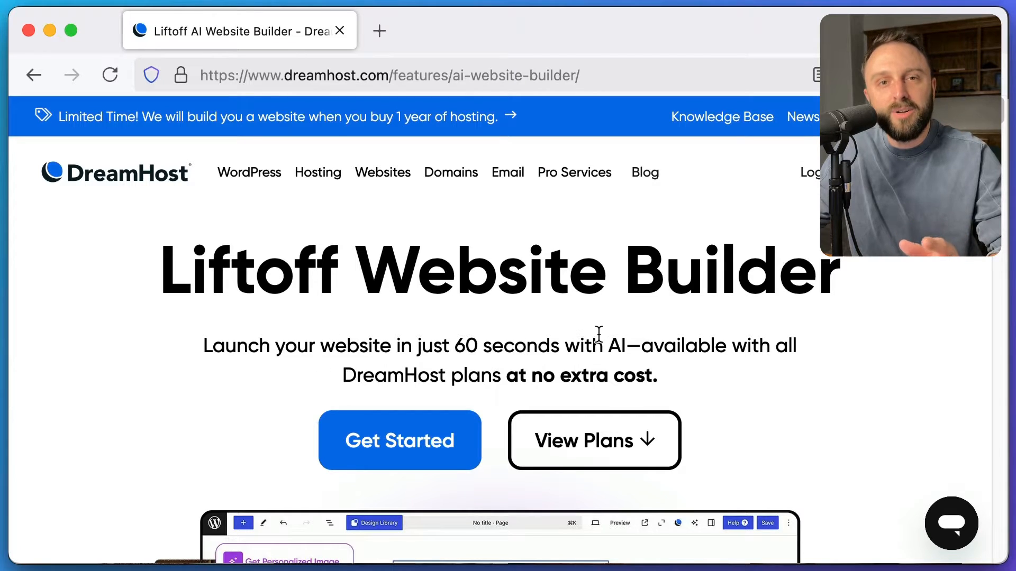
- Highlight the AI availability subtitle, then scroll down through the Liftoff features
left_click_drag(651, 335, 694, 379)
left_click(694, 379)
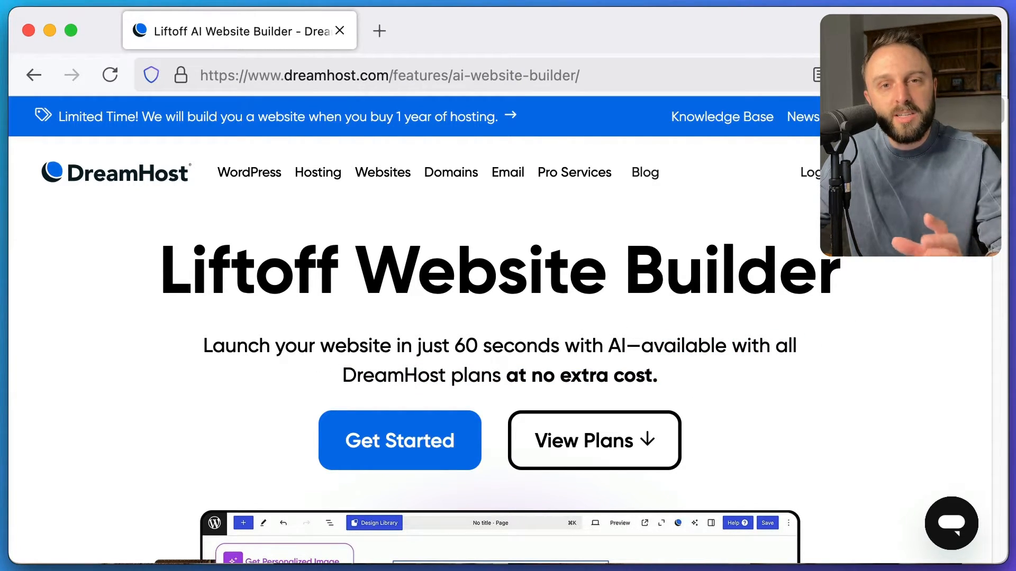
scroll(508, 370, "down", 15)
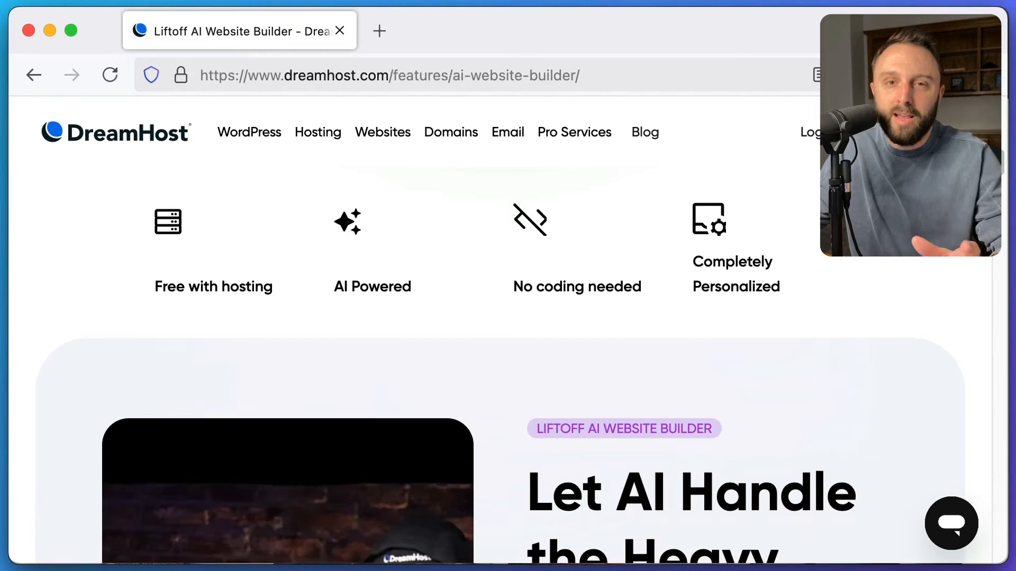
scroll(508, 381, "down", 5)
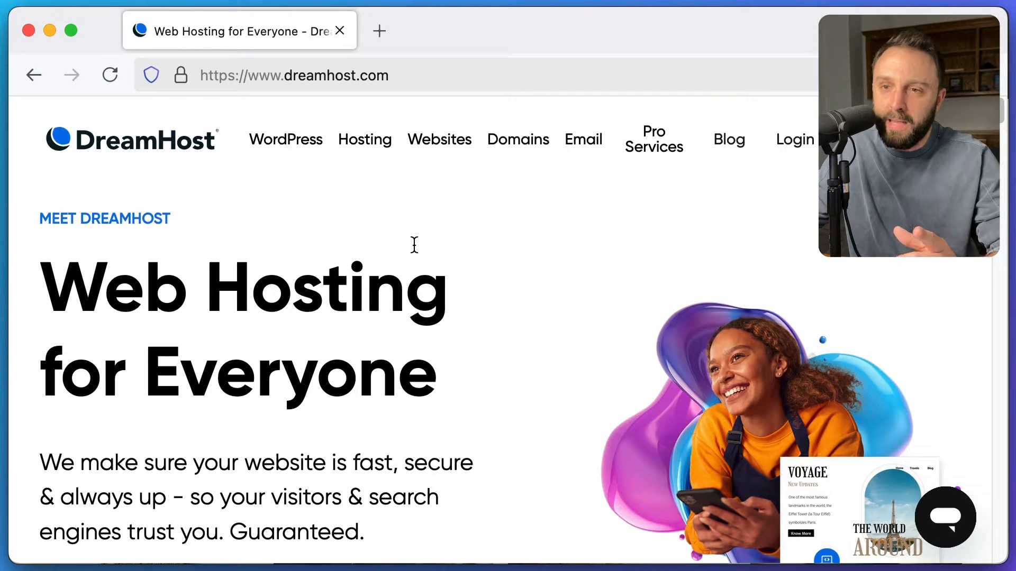
- Open the Shared Website Hosting page from the Hosting menu and scroll to the plans
mouse_move(377, 146)
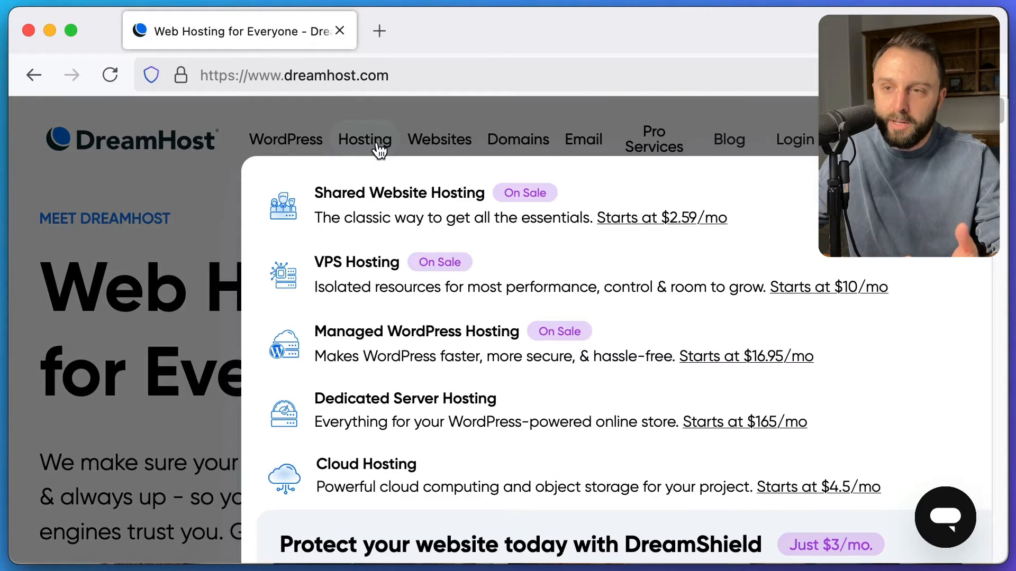
left_click(375, 199)
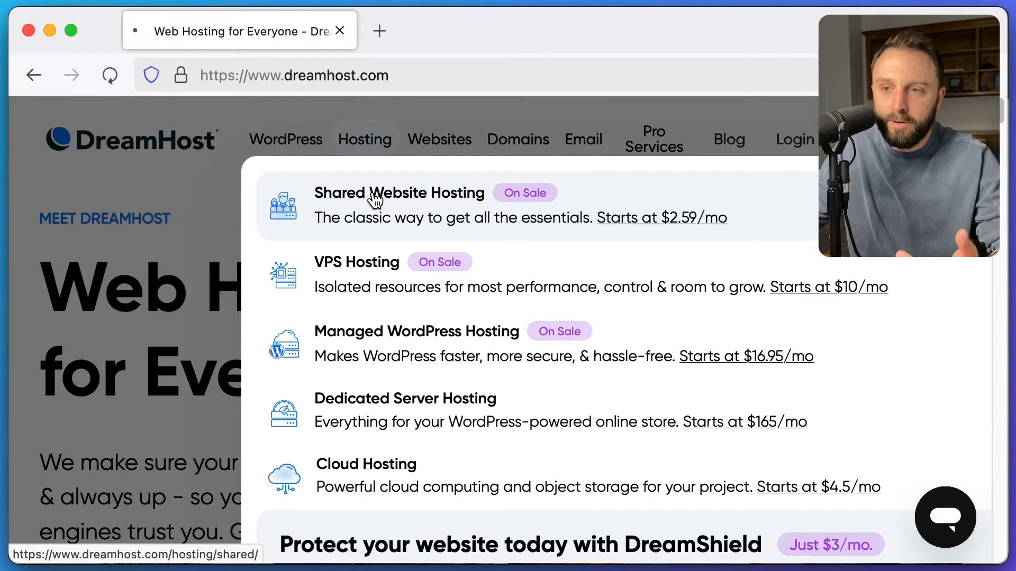
scroll(1002, 138, "down", 6)
scroll(1003, 139, "down", 10)
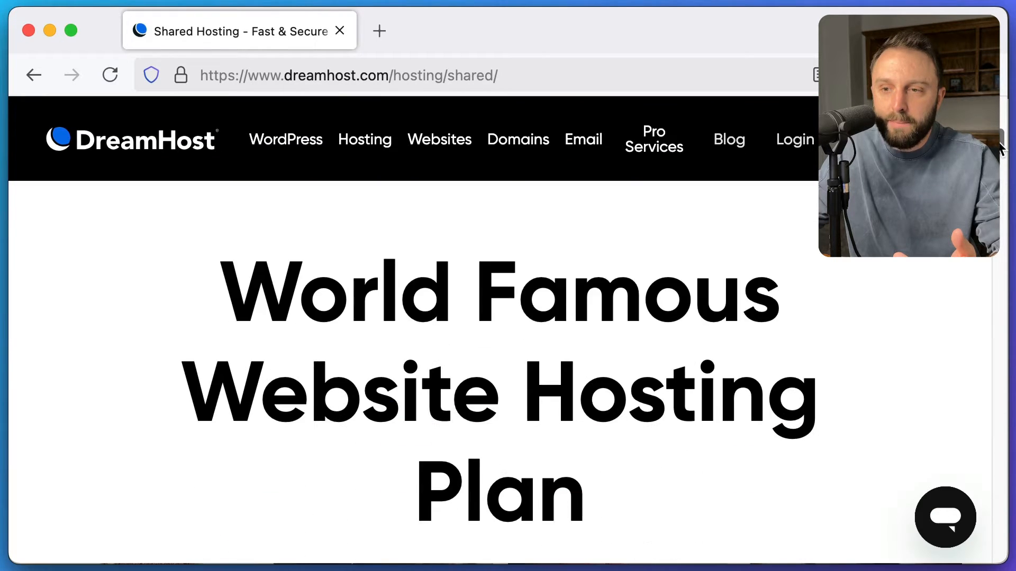
- Screenshot and highlight the Shared Starter and Shared Unlimited plan headings
key("super+shift+4")
left_click_drag(207, 329, 477, 383)
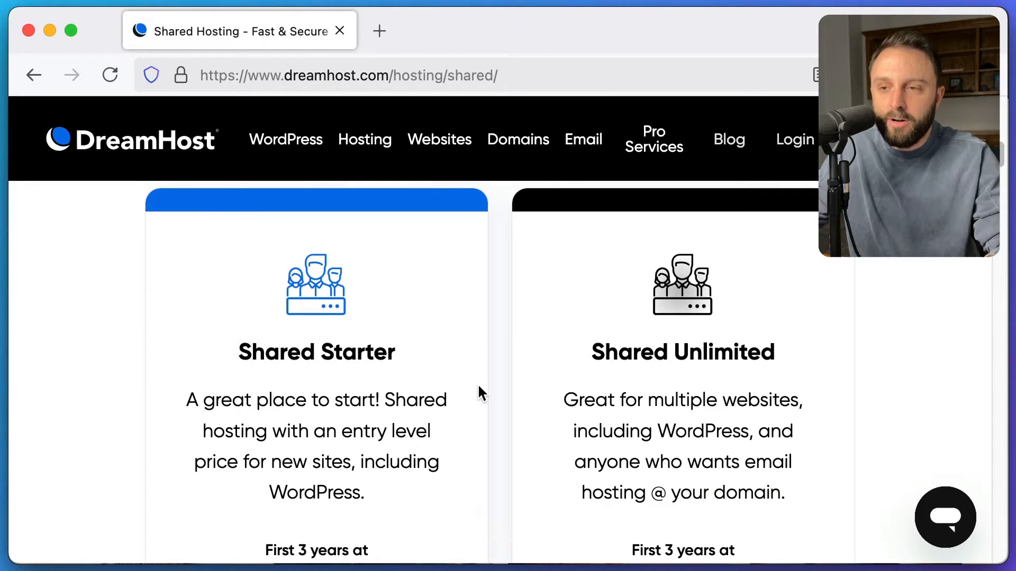
key("super+shift+4")
left_click_drag(586, 324, 777, 381)
scroll(253, 349, "down", 1)
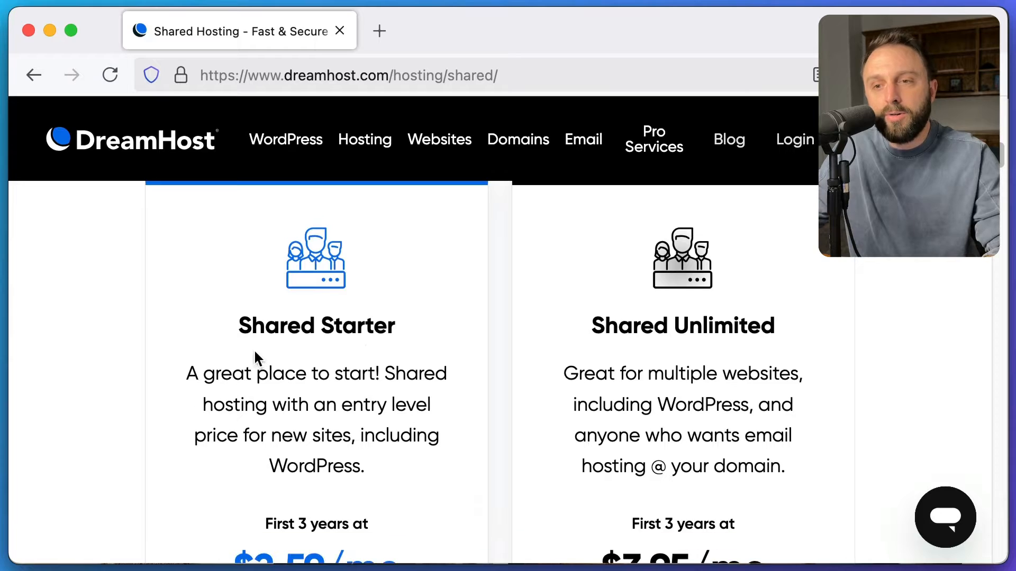
left_click_drag(239, 332, 377, 358)
left_click(618, 349)
left_click_drag(605, 325, 759, 326)
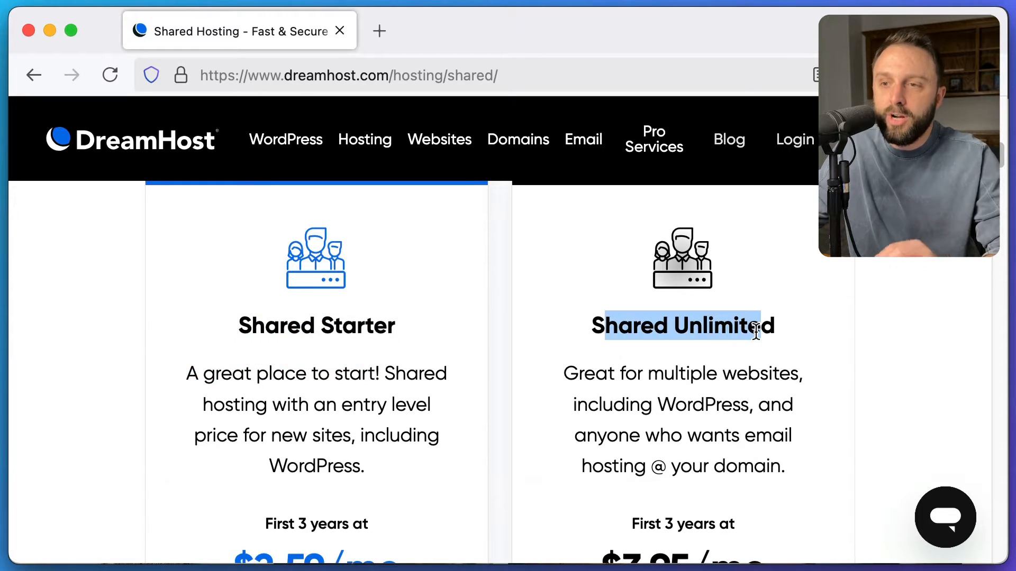
mouse_move(563, 303)
left_mouse_down()
mouse_move(788, 387)
mouse_move(787, 374)
mouse_move(803, 374)
left_mouse_up()
- Highlight the Shared Unlimited description passages about hosting multiple websites
scroll(775, 374, "down", 1)
left_click_drag(627, 352, 741, 369)
left_click(740, 370)
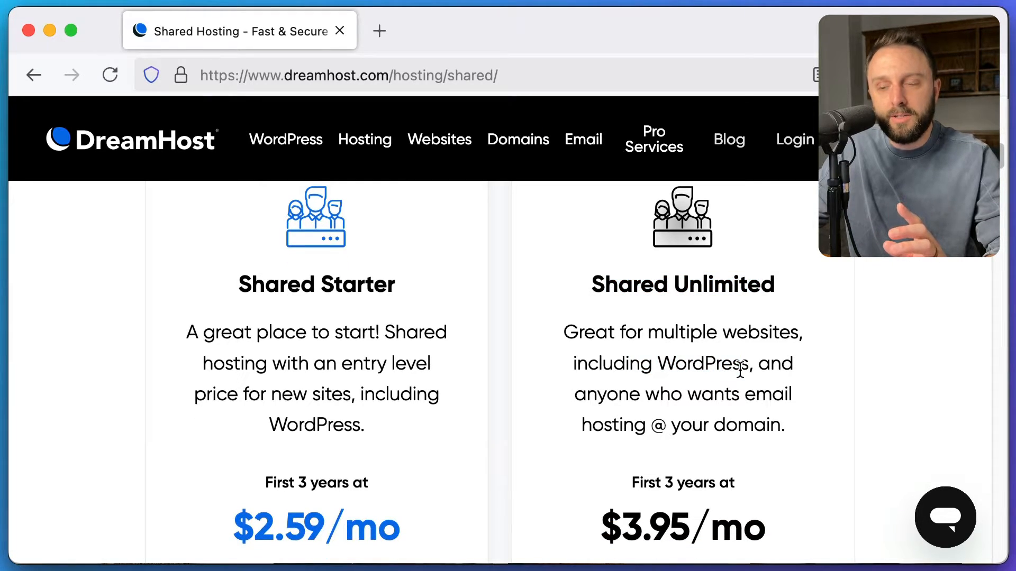
scroll(739, 366, "down", 1)
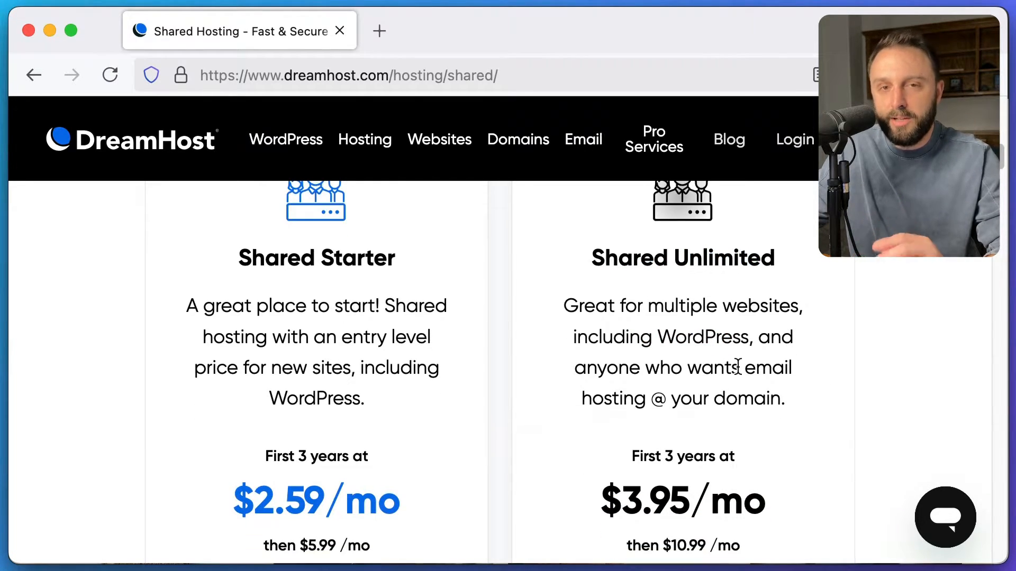
scroll(735, 364, "down", 1)
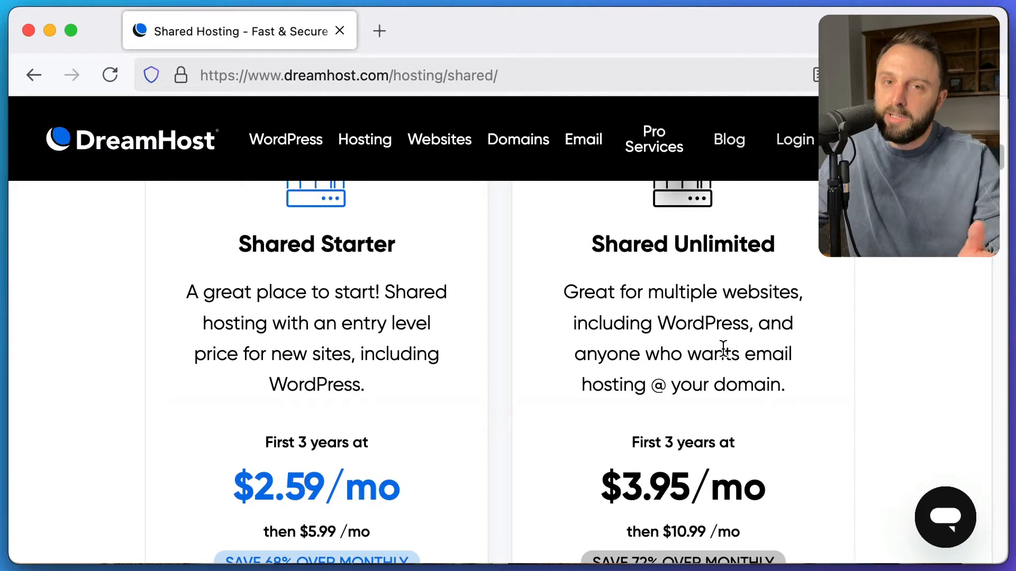
left_click_drag(582, 294, 699, 391)
left_click(700, 393)
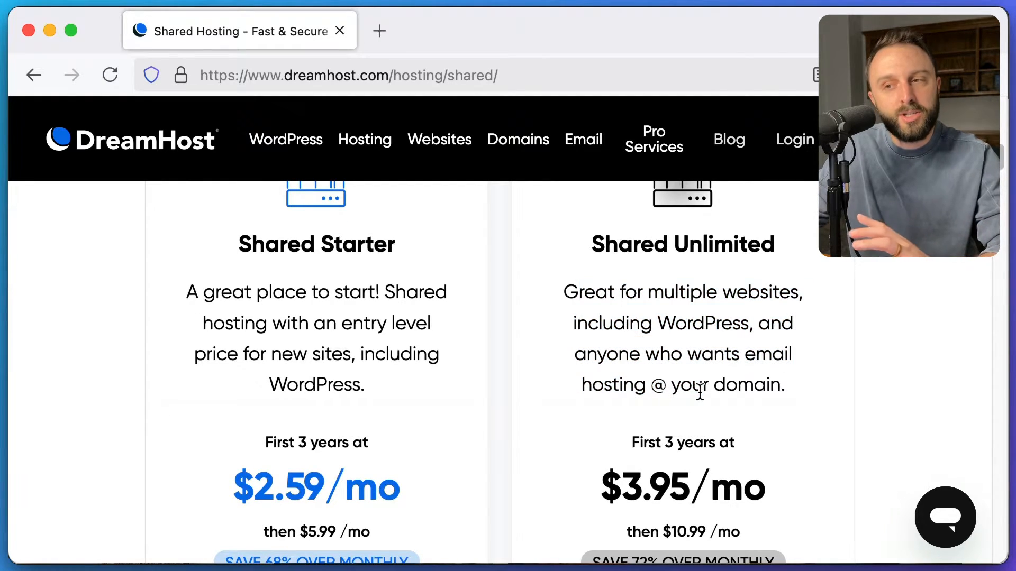
left_click_drag(774, 386, 614, 295)
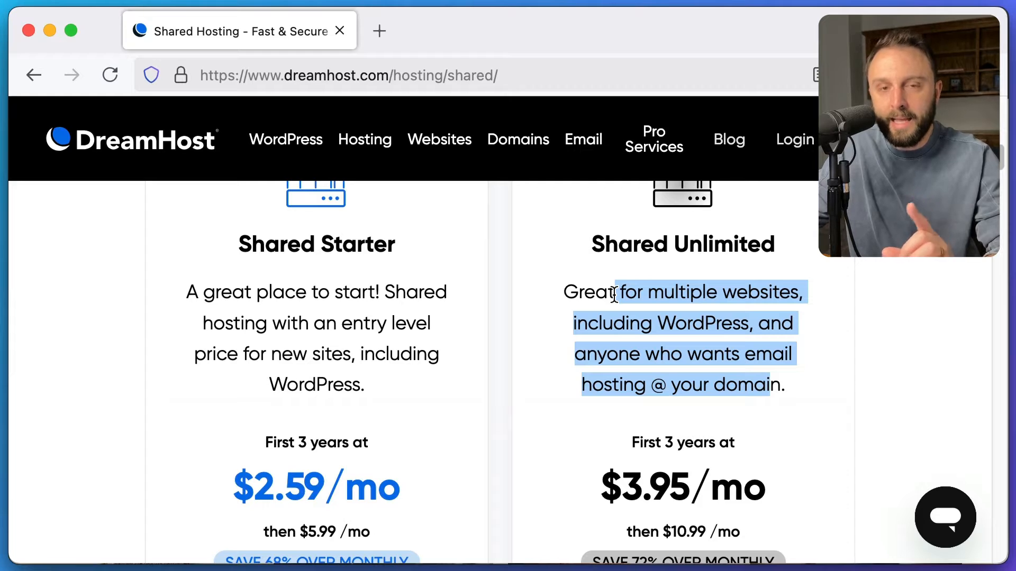
scroll(613, 290, "down", 5)
left_click(612, 288)
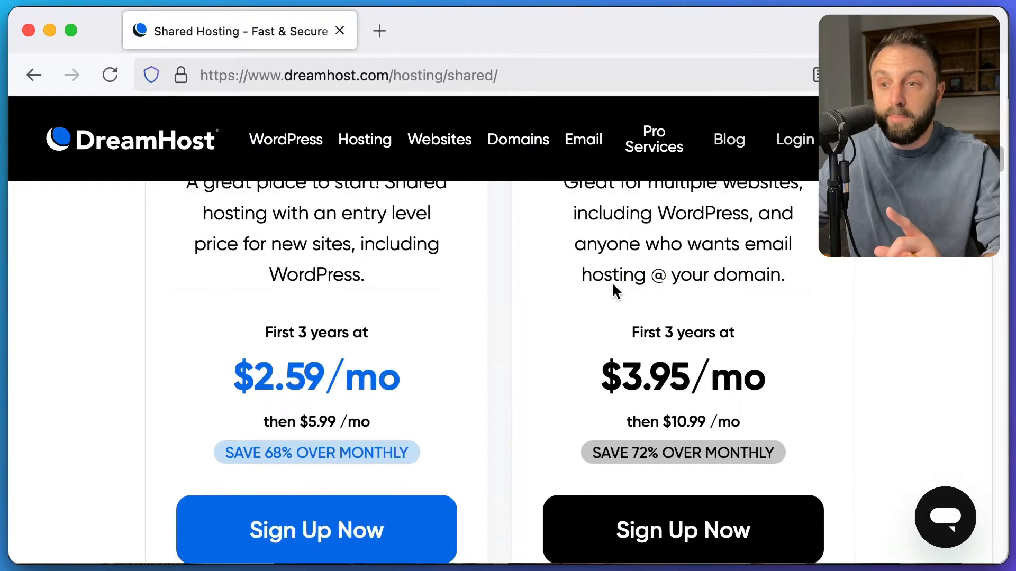
scroll(620, 284, "down", 2)
- Scroll back up and screenshot the Shared Unlimited plan heading again
scroll(620, 284, "up", 3)
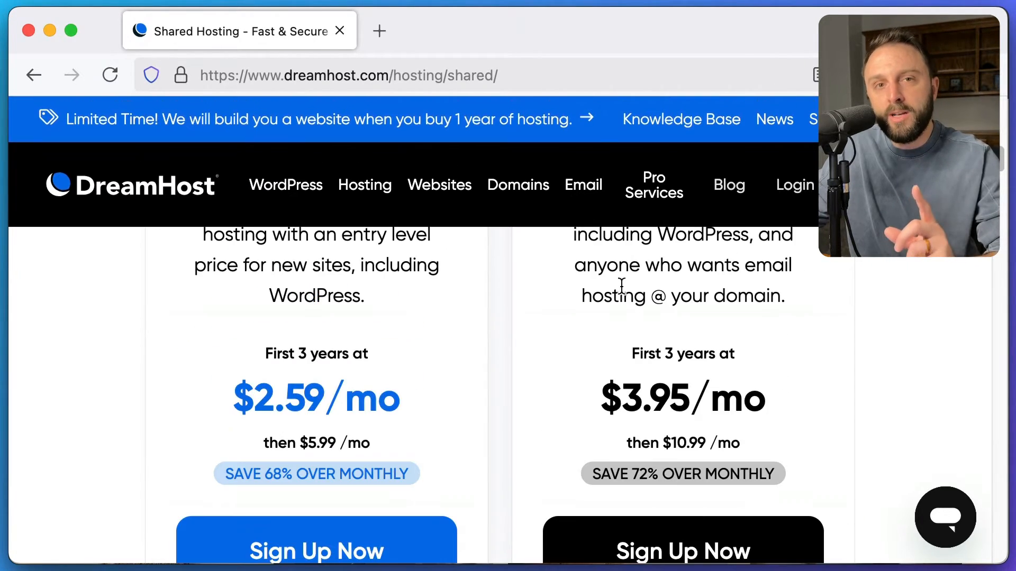
scroll(664, 295, "up", 4)
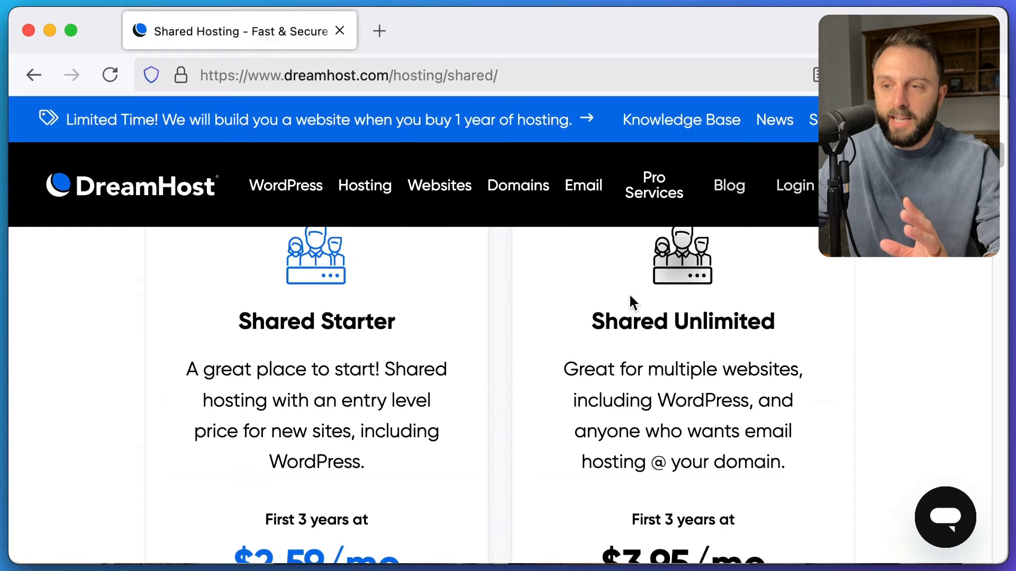
left_click_drag(572, 317, 754, 320)
left_click(764, 325)
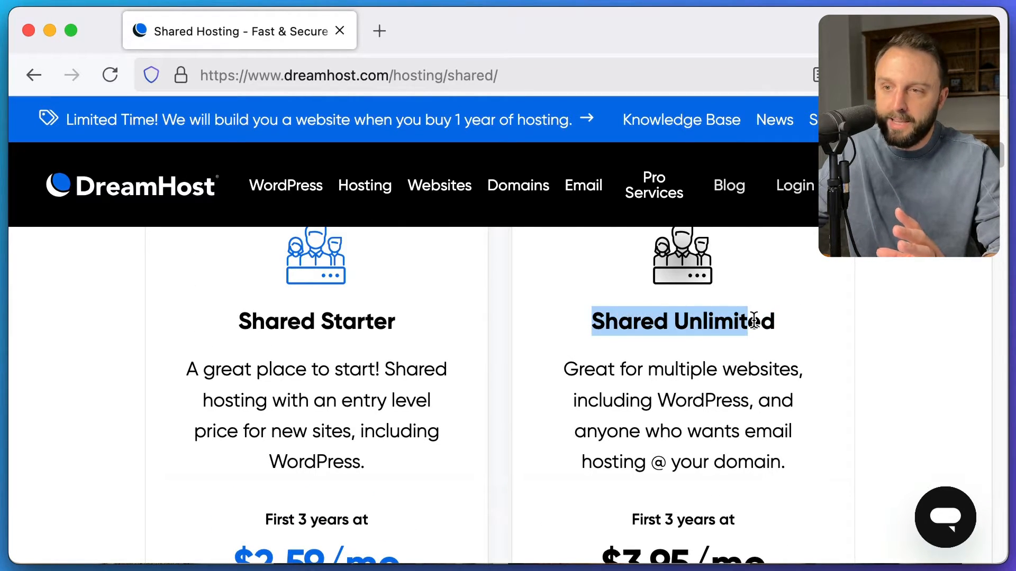
left_click(754, 321)
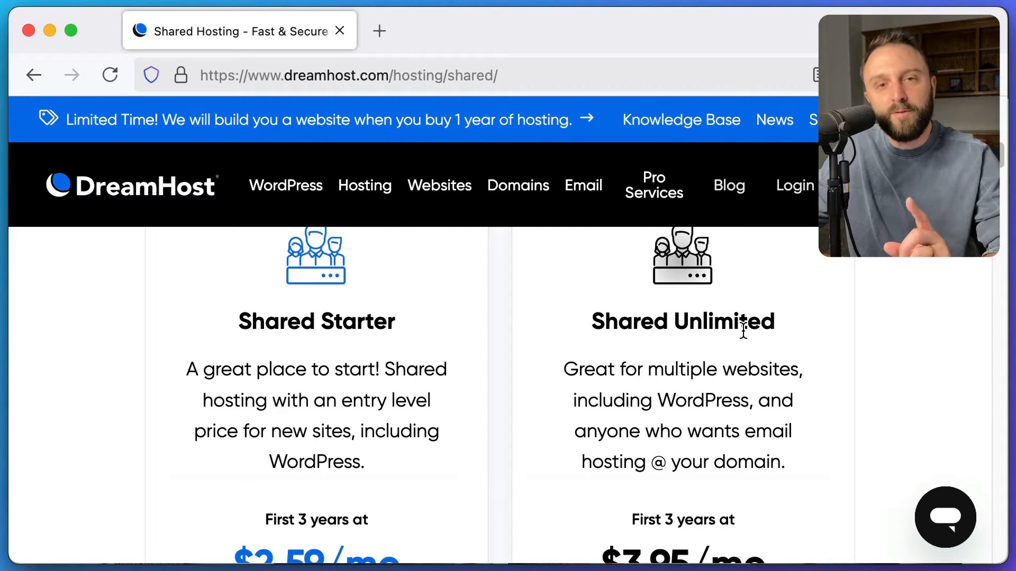
scroll(743, 330, "up", 1)
scroll(740, 332, "up", 1)
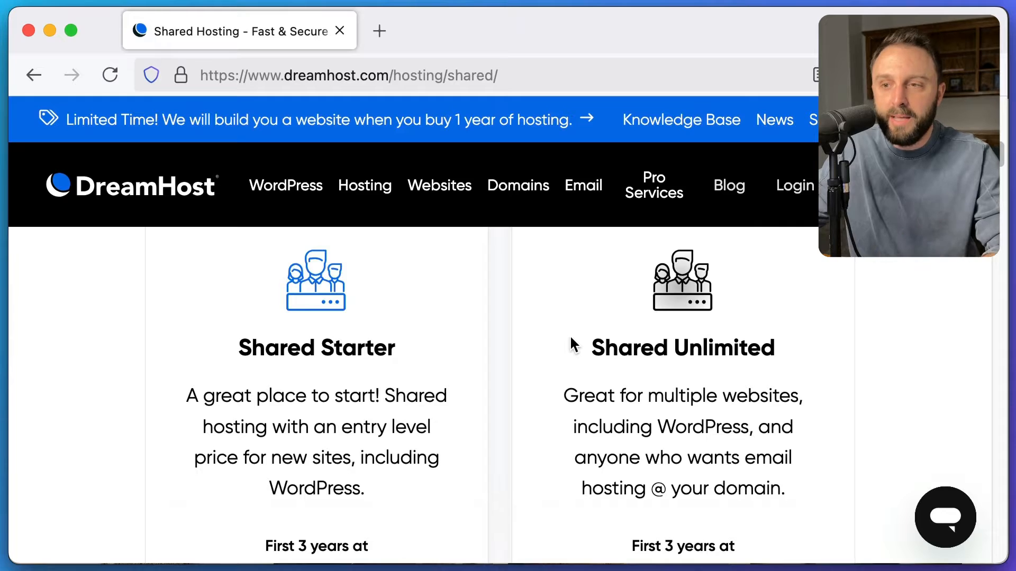
key("super+shift+4")
left_click_drag(567, 328, 811, 381)
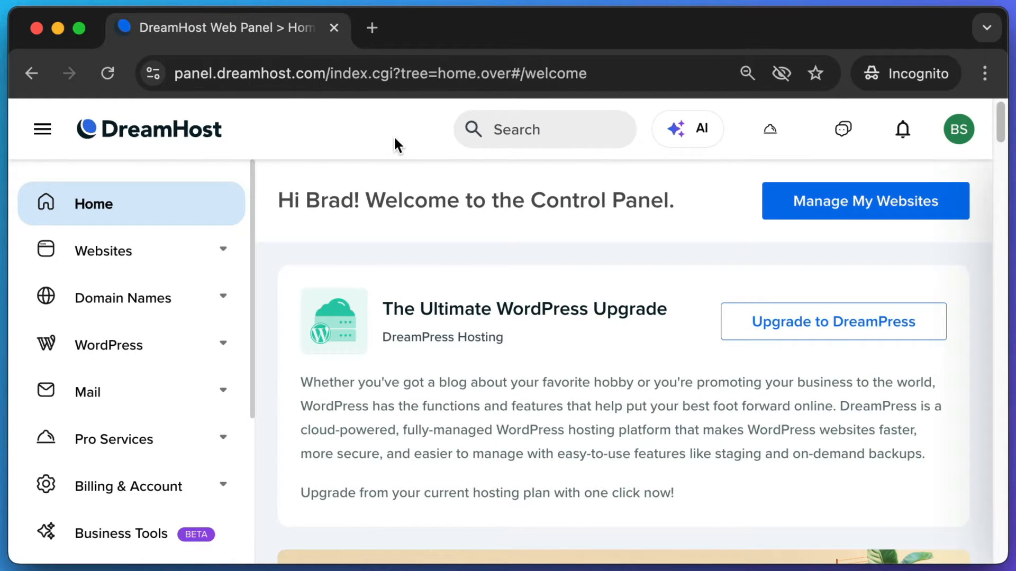
key("super+shift+4")
left_click_drag(255, 166, 1, 481)
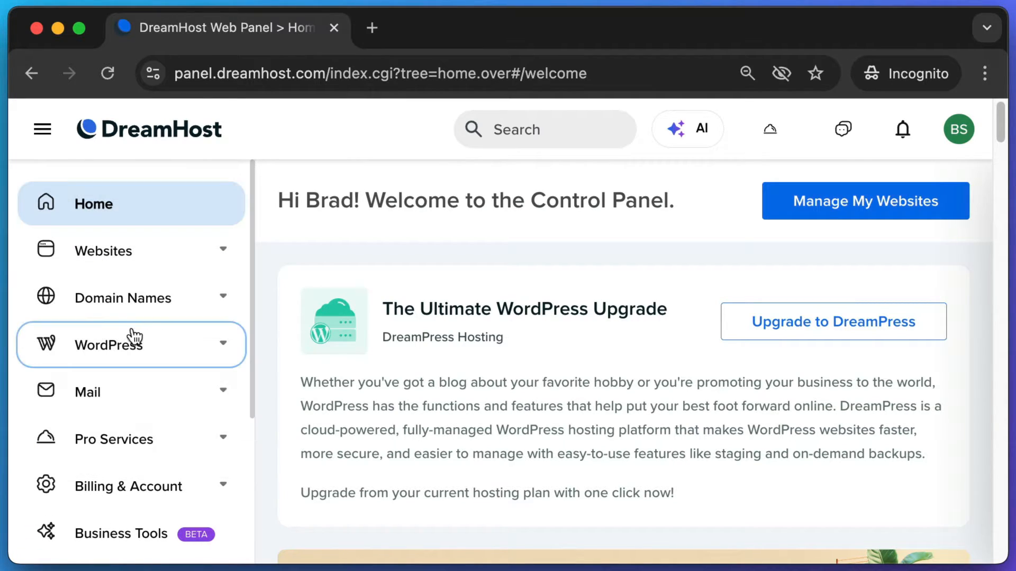
key("super+shift+4")
left_click_drag(26, 324, 208, 365)
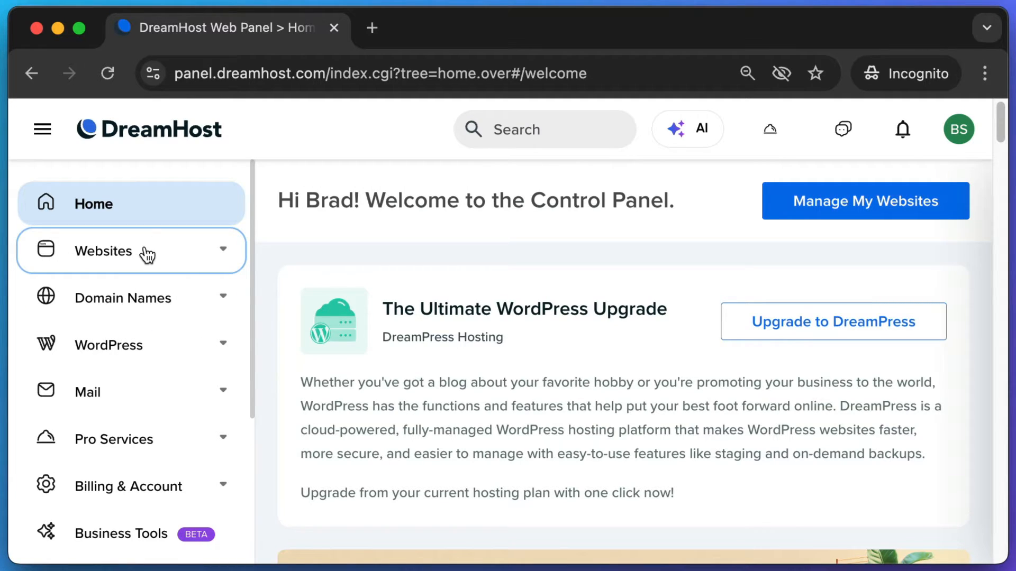
left_click(160, 253)
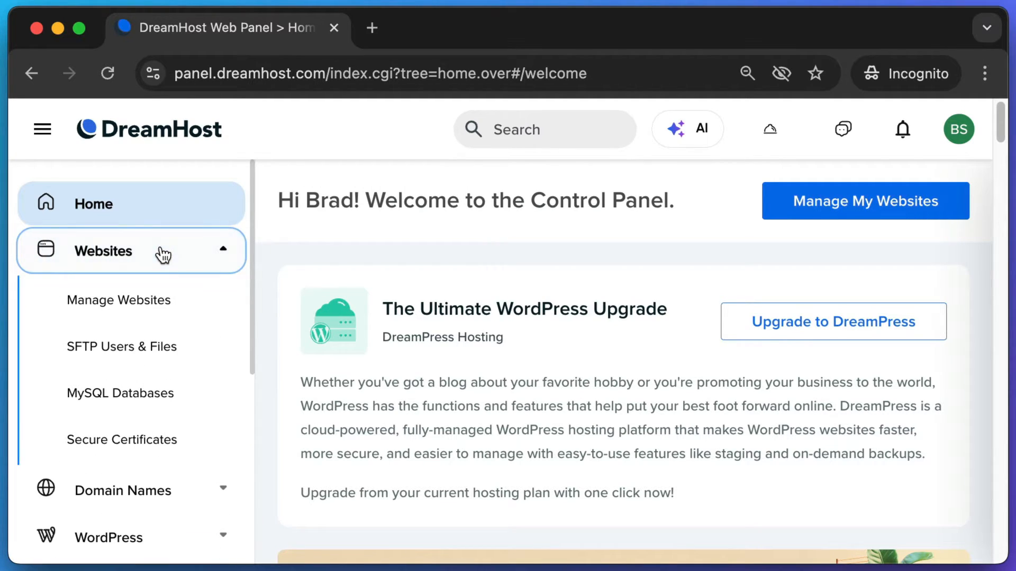
left_click(167, 306)
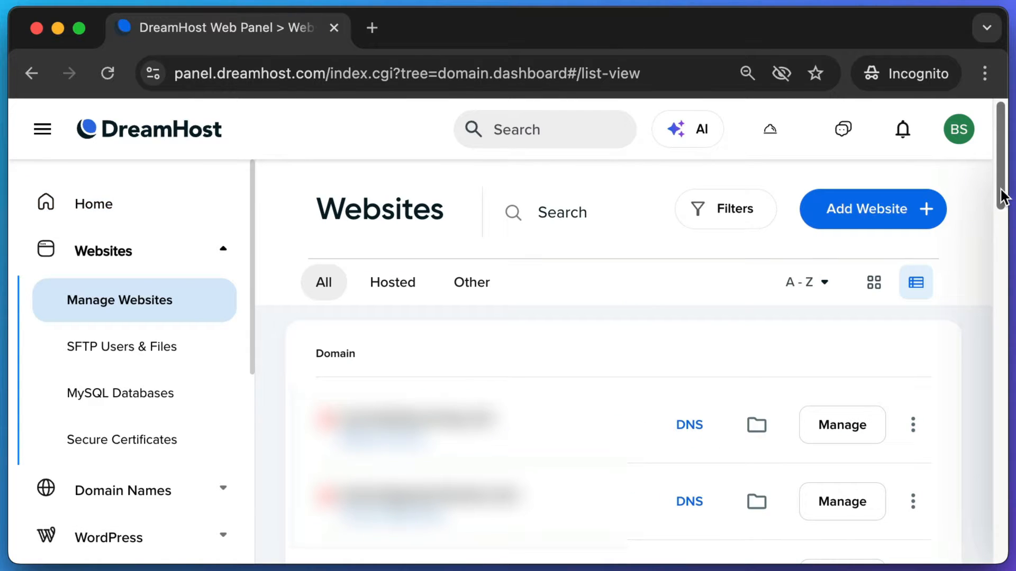
scroll(1001, 197, "down", 10)
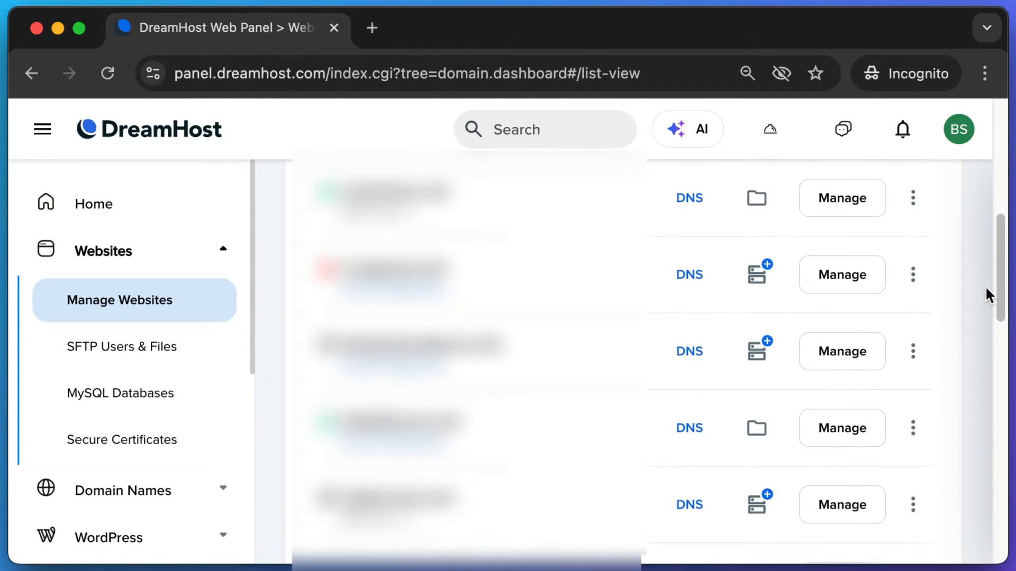
scroll(986, 286, "down", 3)
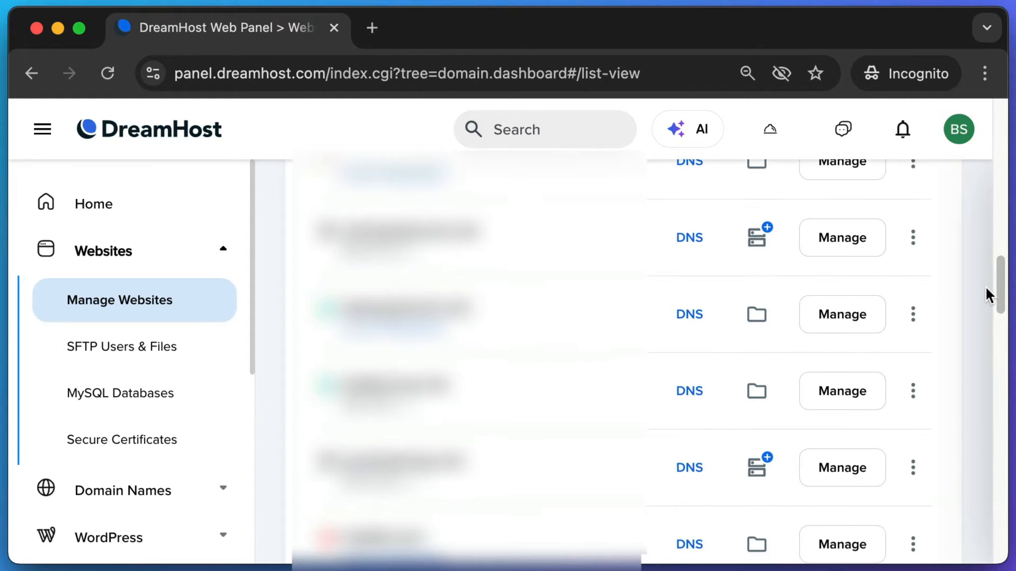
scroll(986, 289, "down", 10)
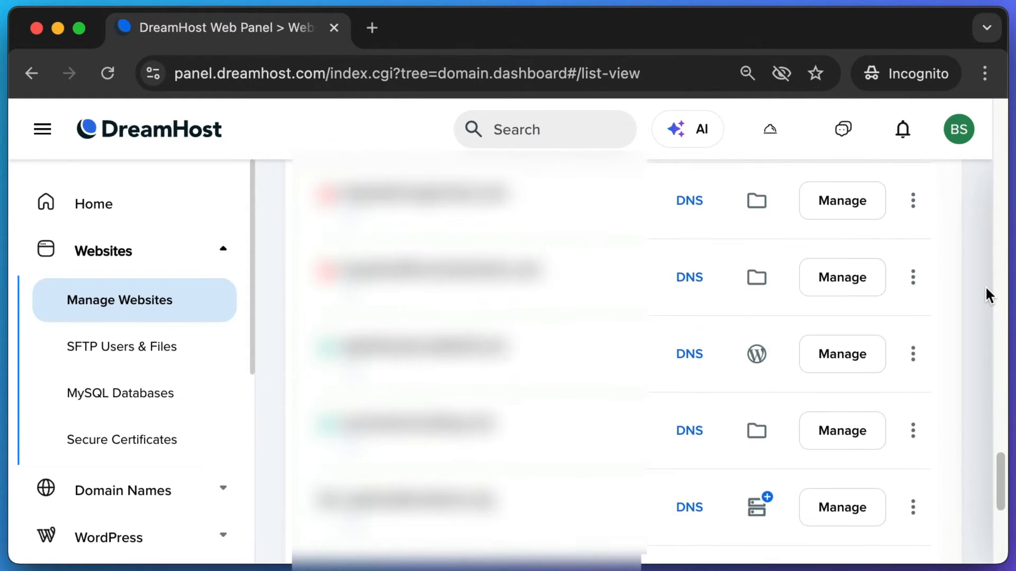
scroll(985, 286, "up", 5)
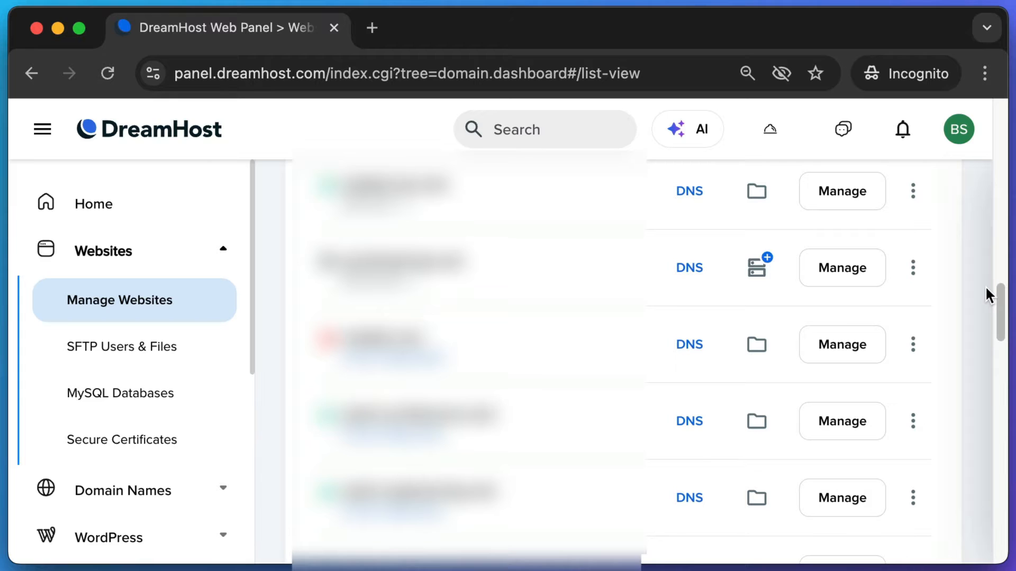
scroll(985, 286, "up", 3)
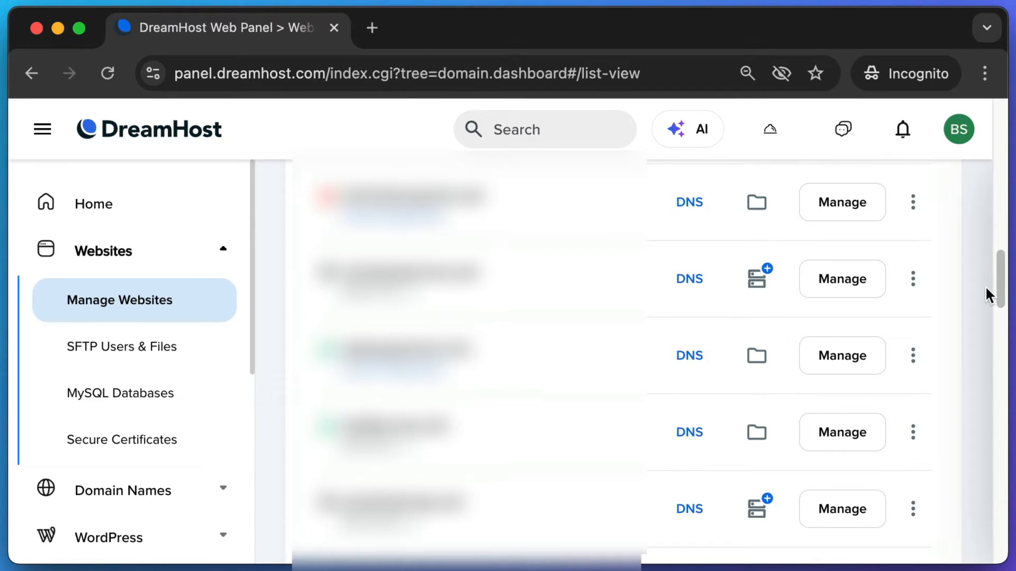
scroll(986, 286, "up", 3)
scroll(985, 286, "up", 5)
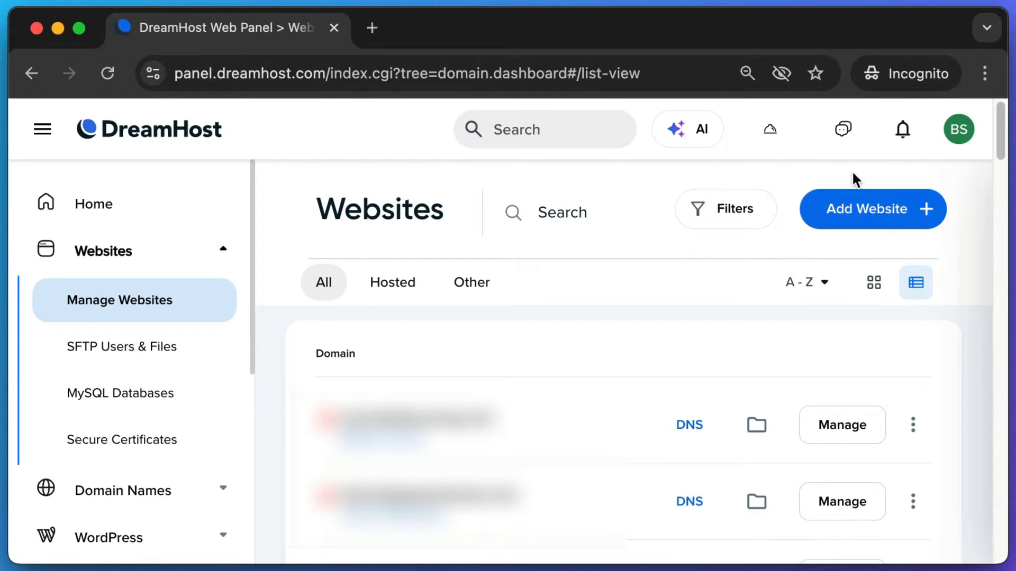
left_click_drag(779, 174, 975, 249)
- Start Add Website and choose 'Create a free DreamHost subdomain'
left_click(868, 212)
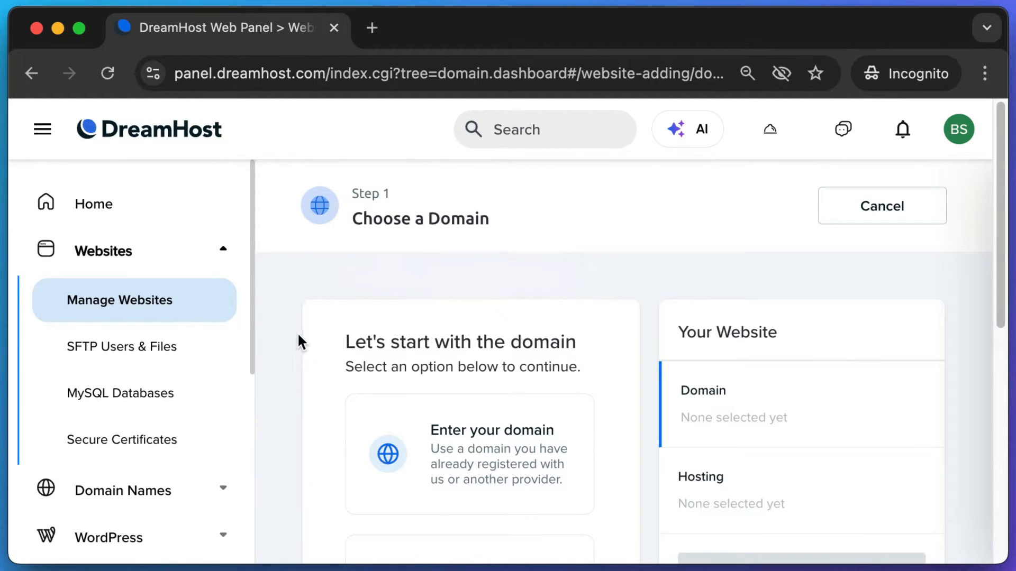
key("super+shift+4")
left_click_drag(315, 321, 601, 391)
scroll(355, 363, "down", 3)
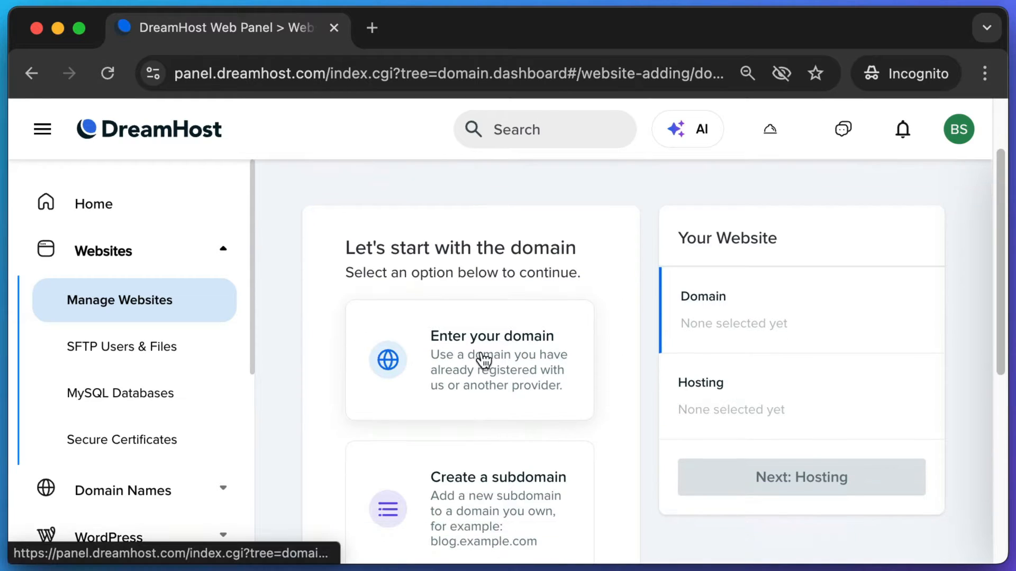
scroll(480, 359, "down", 1)
scroll(323, 332, "down", 4)
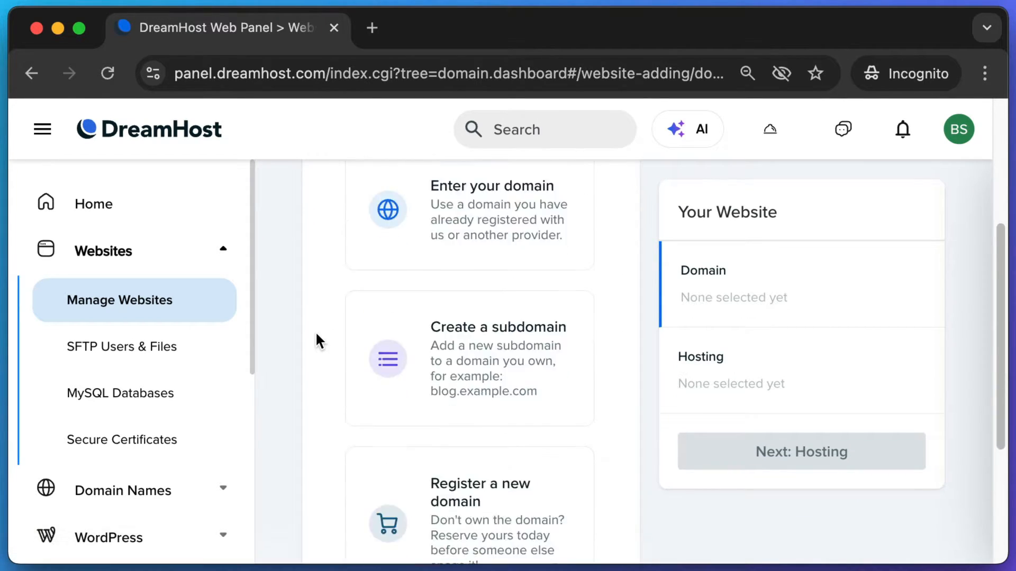
scroll(447, 325, "down", 2)
scroll(468, 304, "down", 2)
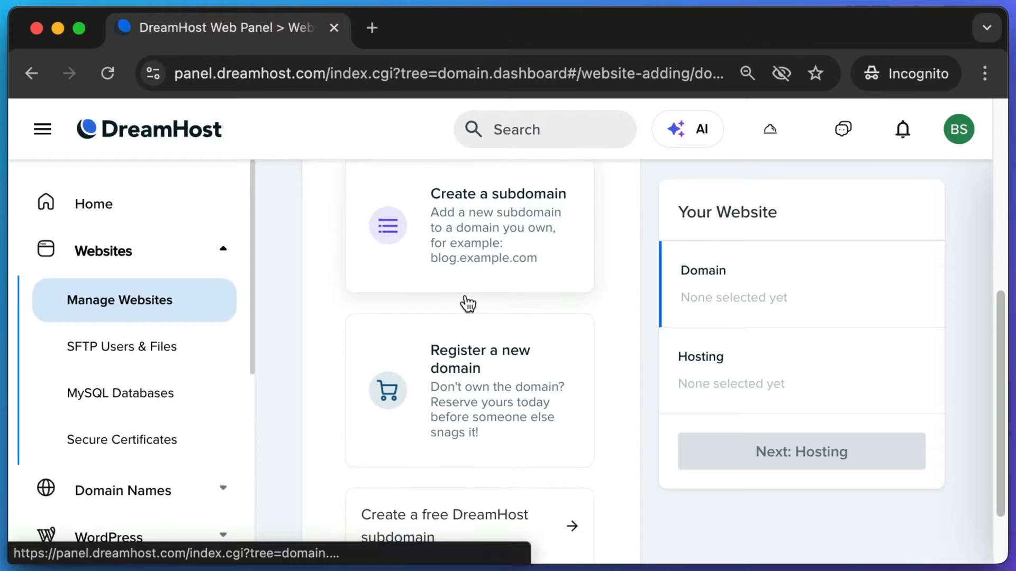
scroll(468, 304, "down", 3)
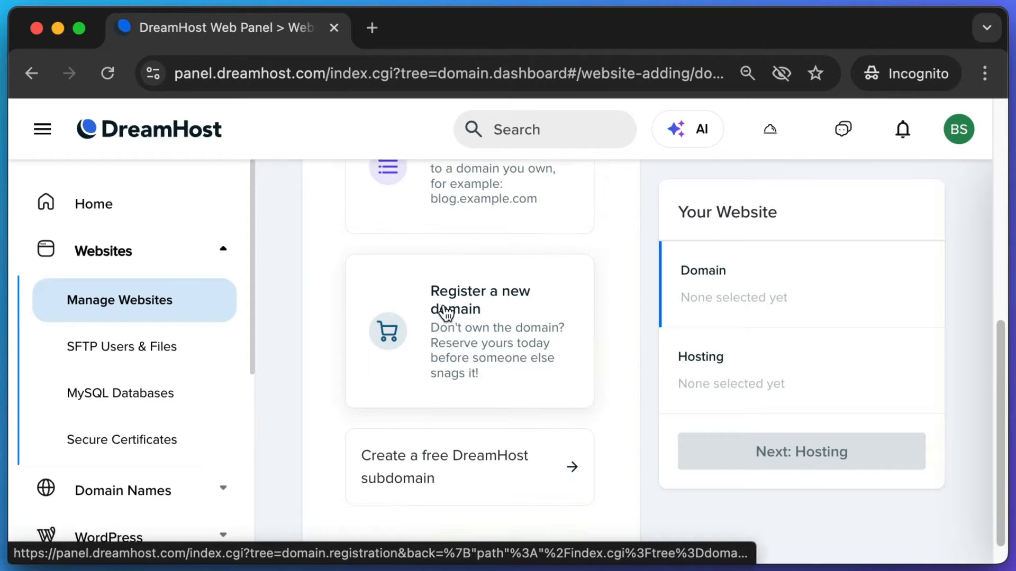
left_click(463, 447)
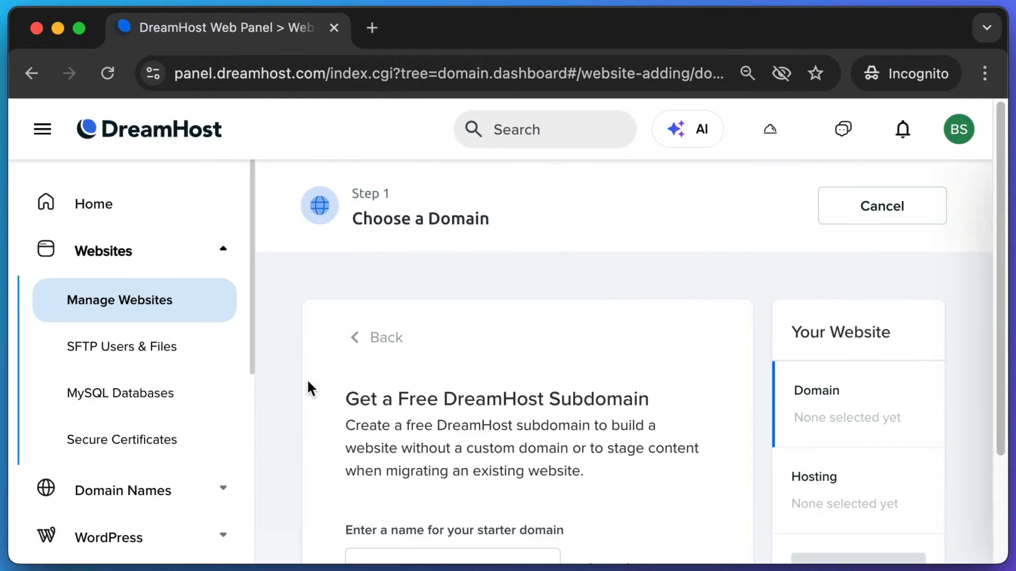
- Enter bradsbiscuits as the starter subdomain, giving bradsbiscuits.dreamhosters.com
scroll(307, 386, "down", 3)
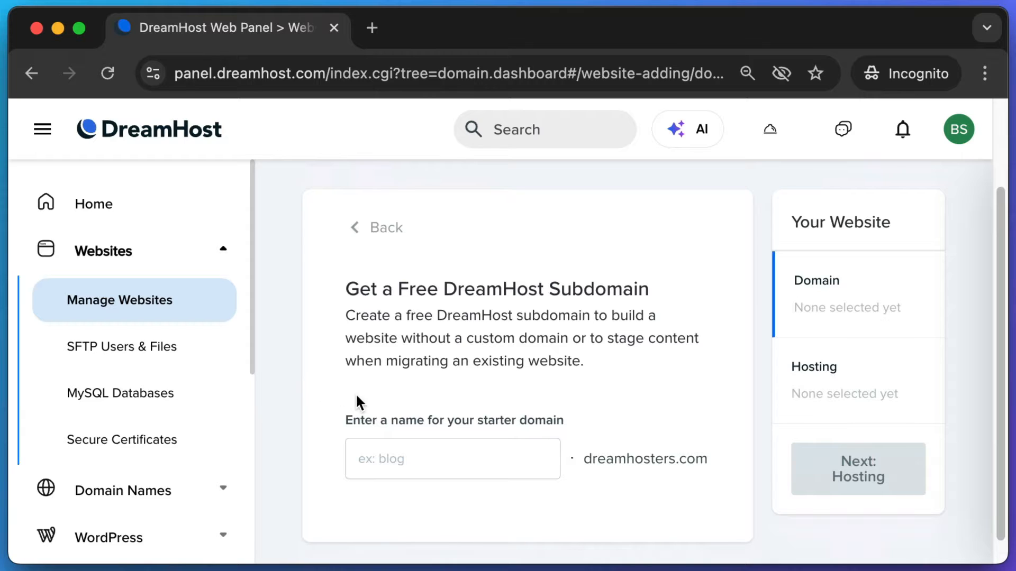
key("super+shift+4")
left_click_drag(740, 442, 596, 466)
left_click_drag(577, 474, 378, 478)
left_click(382, 464)
type("bradsbiscuits")
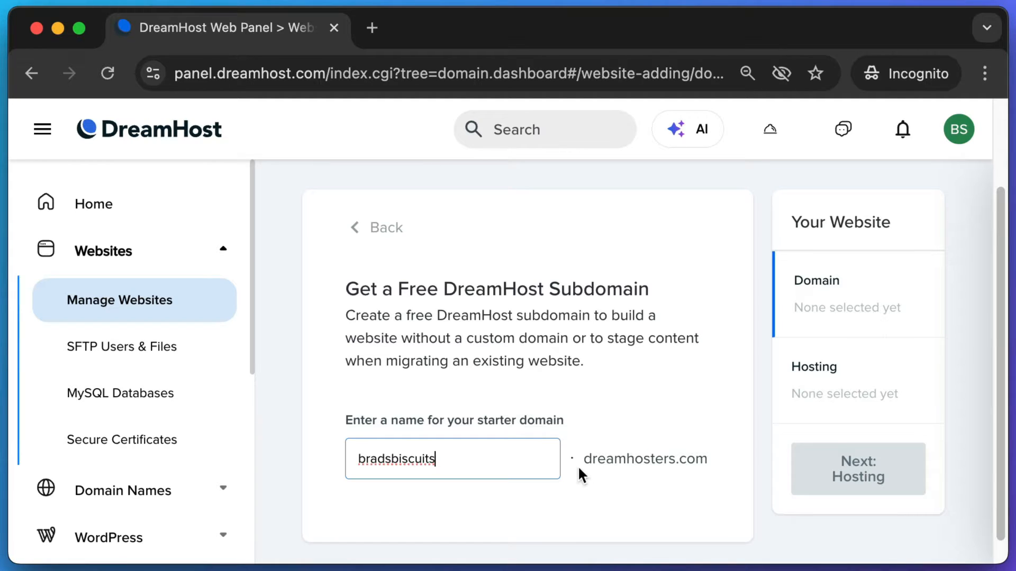
left_click_drag(579, 471, 653, 459)
left_click(662, 456)
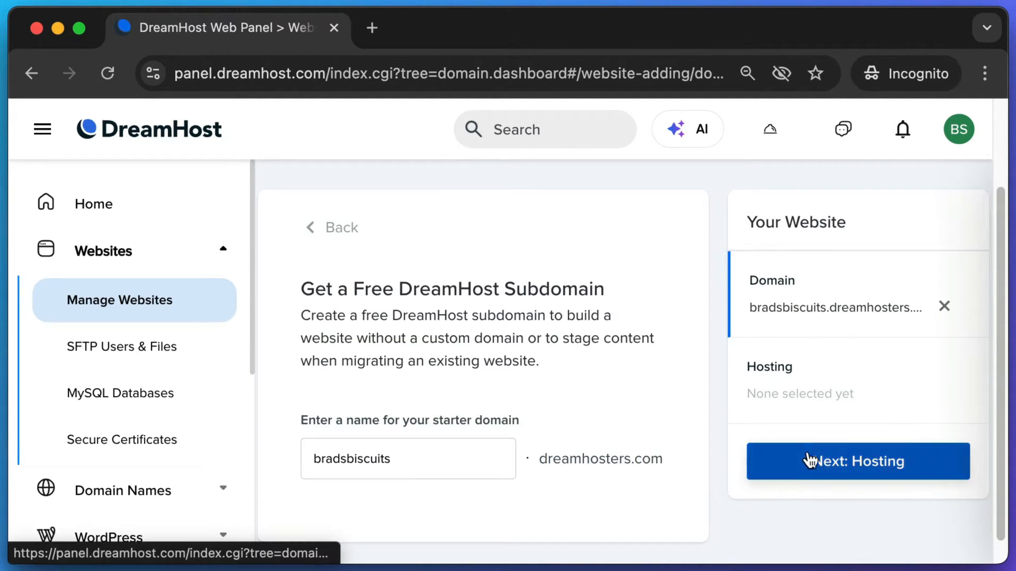
key("super+shift+4")
left_click_drag(757, 436, 946, 508)
- Choose the Shared Unlimited plan for bradsbiscuits.dreamhosters.com and complete Set Up Website
left_click(909, 470)
key("super+shift+4")
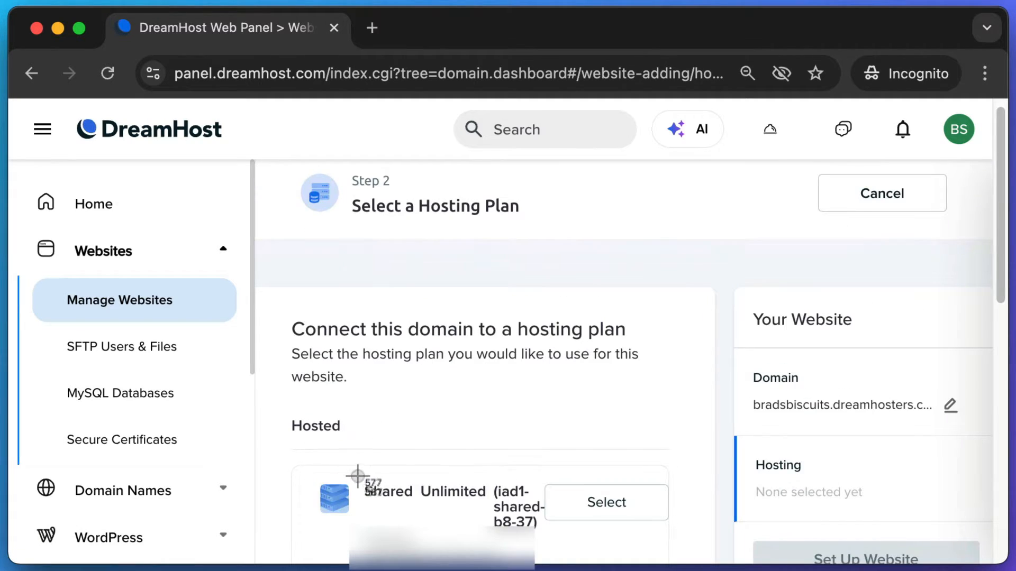
left_click_drag(359, 474, 518, 508)
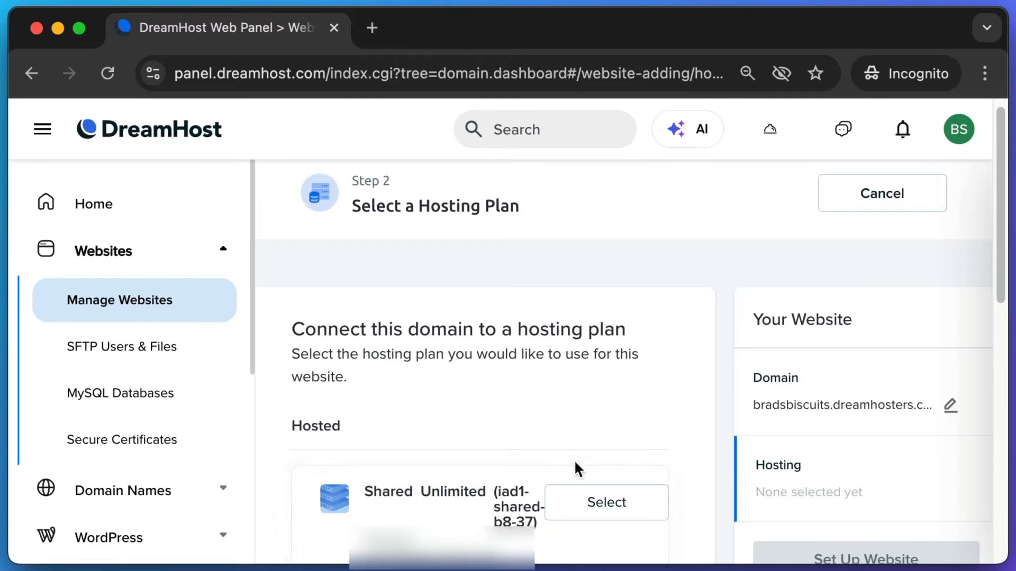
key("super+shift+4")
left_click_drag(557, 445, 685, 545)
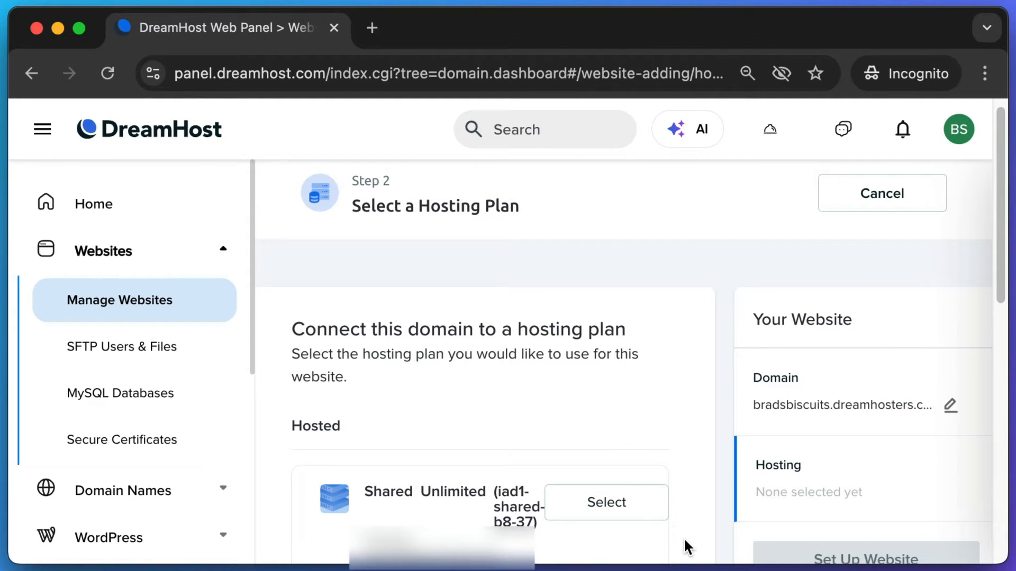
left_click(651, 516)
key("super+shift+4")
left_click_drag(719, 486, 945, 570)
left_click(902, 545)
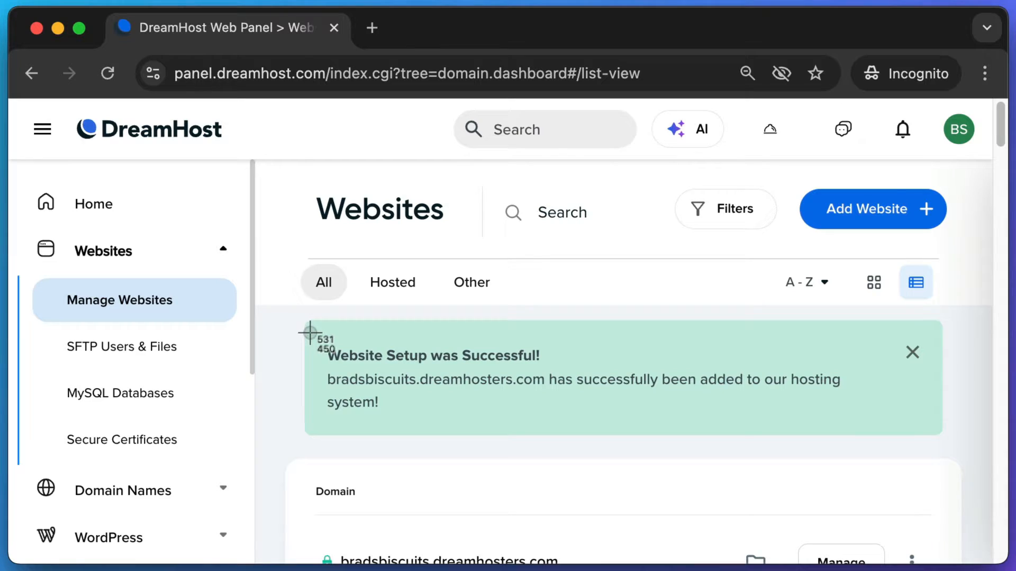
left_click_drag(310, 332, 585, 397)
- Open Install WordPress from the WordPress section of the navigation
left_click_drag(327, 379, 418, 380)
left_click(421, 380)
left_click(150, 252)
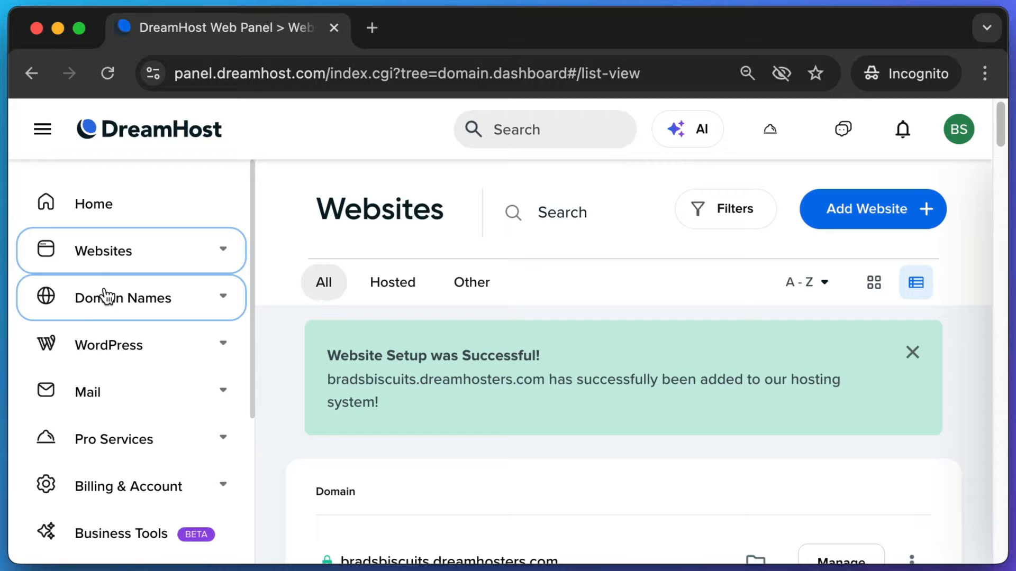
key("super+shift+4")
left_click_drag(33, 329, 217, 382)
left_click(132, 356)
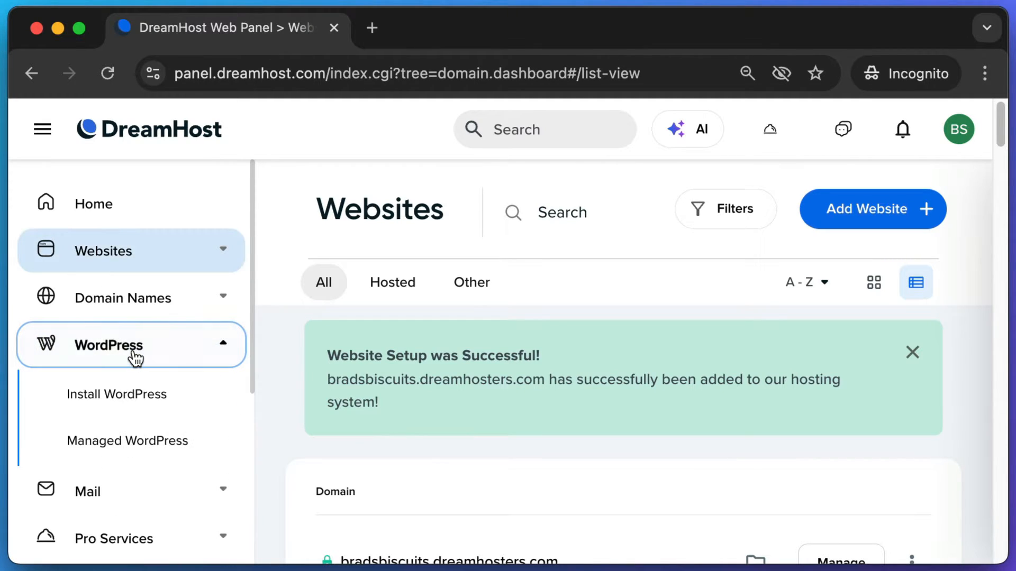
left_click(117, 399)
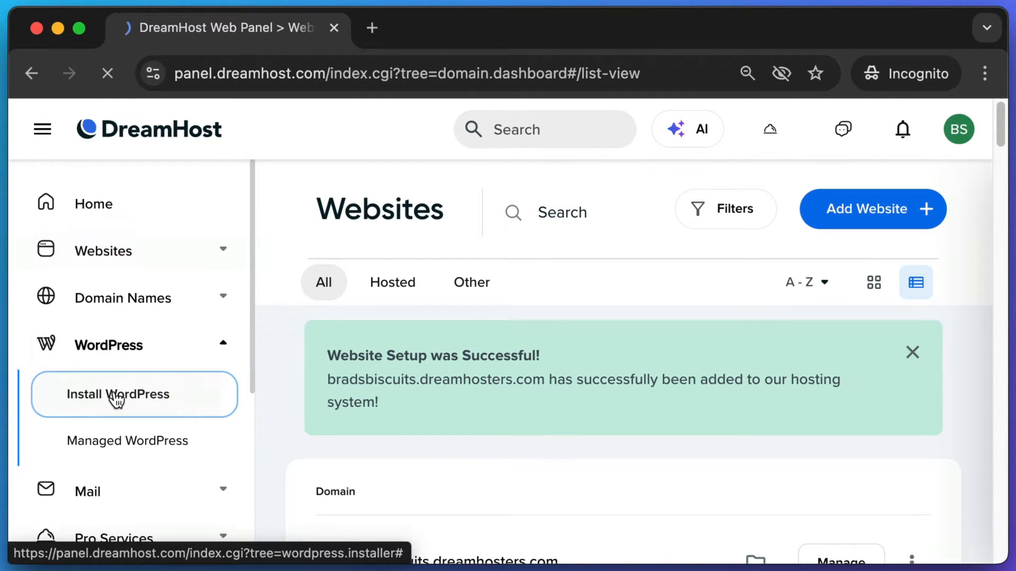
- Select bradsbiscuits.dreamhosters.com as the domain and start the WordPress install
key("super+shift+4")
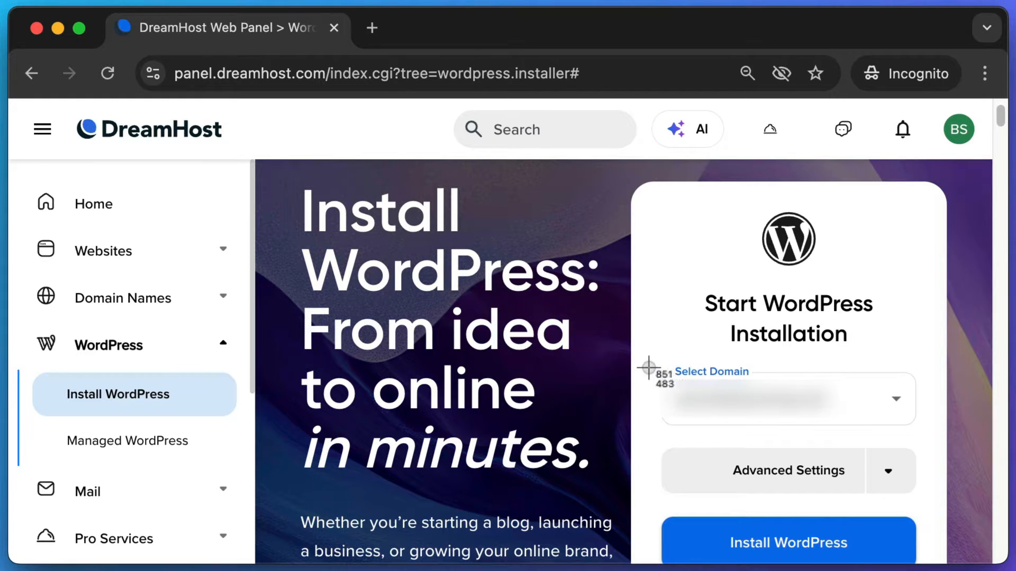
left_click_drag(651, 368, 1008, 441)
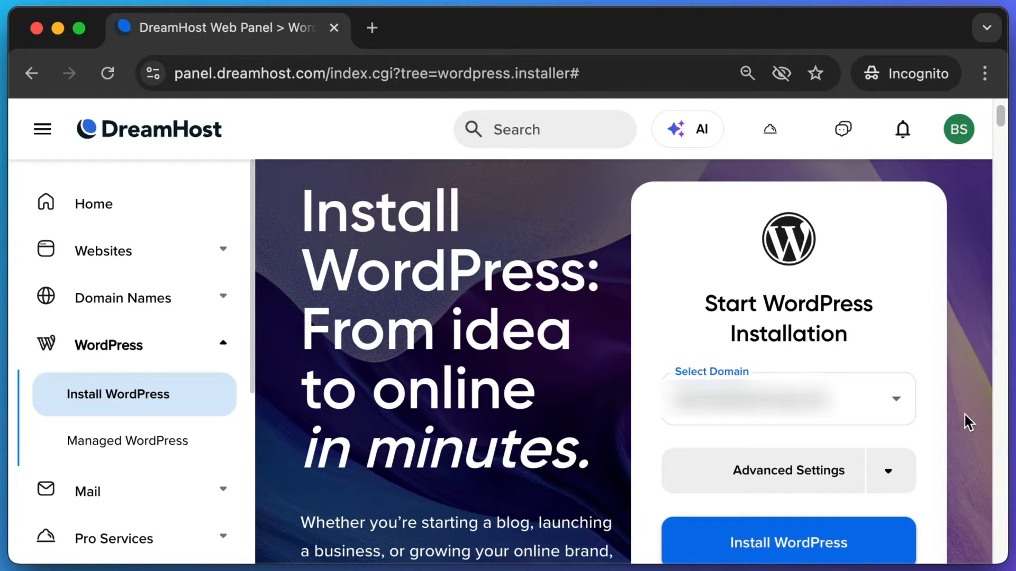
left_click(702, 416)
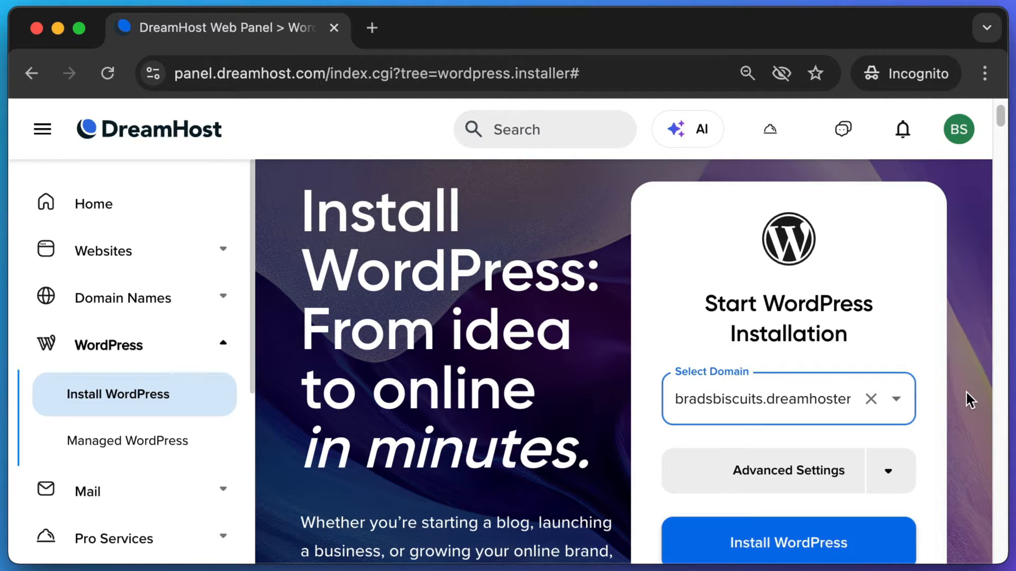
scroll(970, 401, "down", 1)
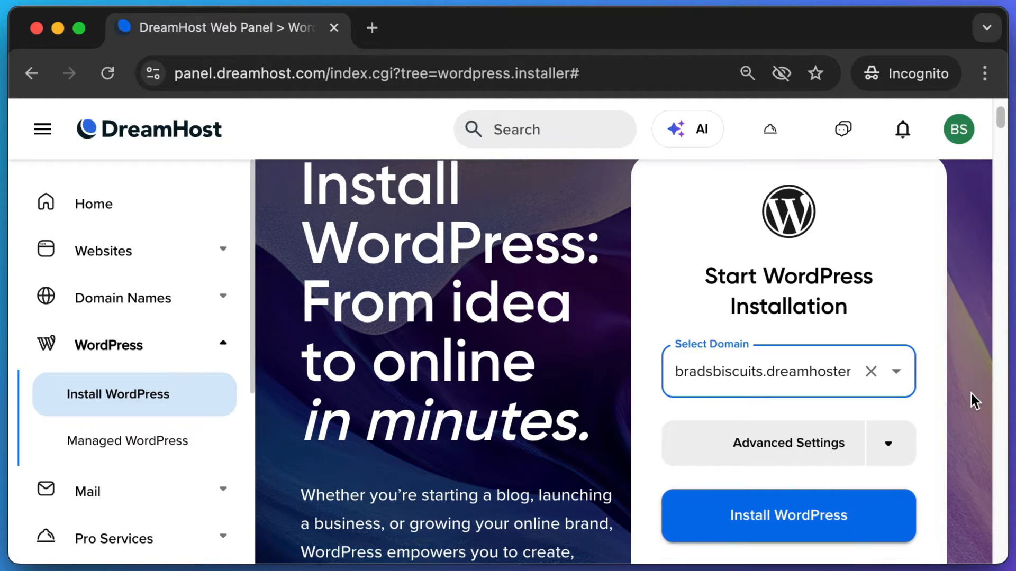
left_click(760, 514)
- Keep Liftoff Website Builder as the experience, screenshotting the options and install confirmation area
key("super+shift+4")
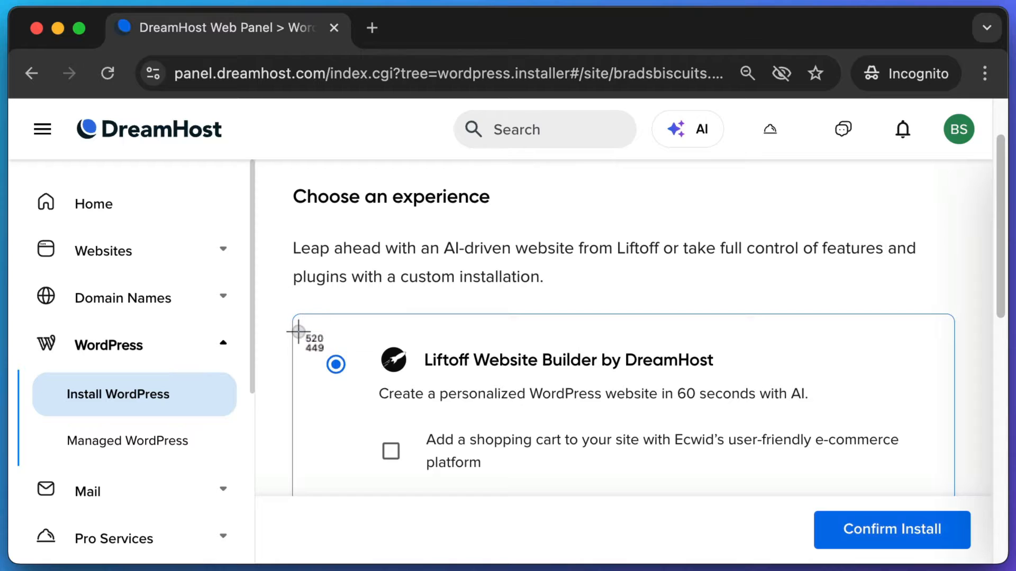
left_click_drag(299, 332, 768, 394)
scroll(969, 324, "down", 2)
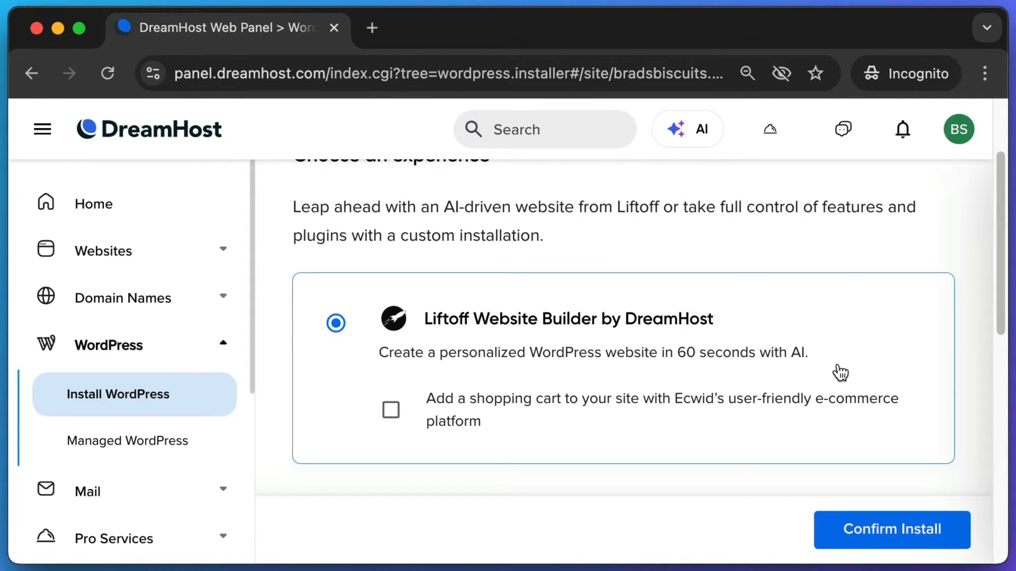
key("super+shift+4")
left_click_drag(851, 367, 359, 333)
scroll(395, 324, "up", 2)
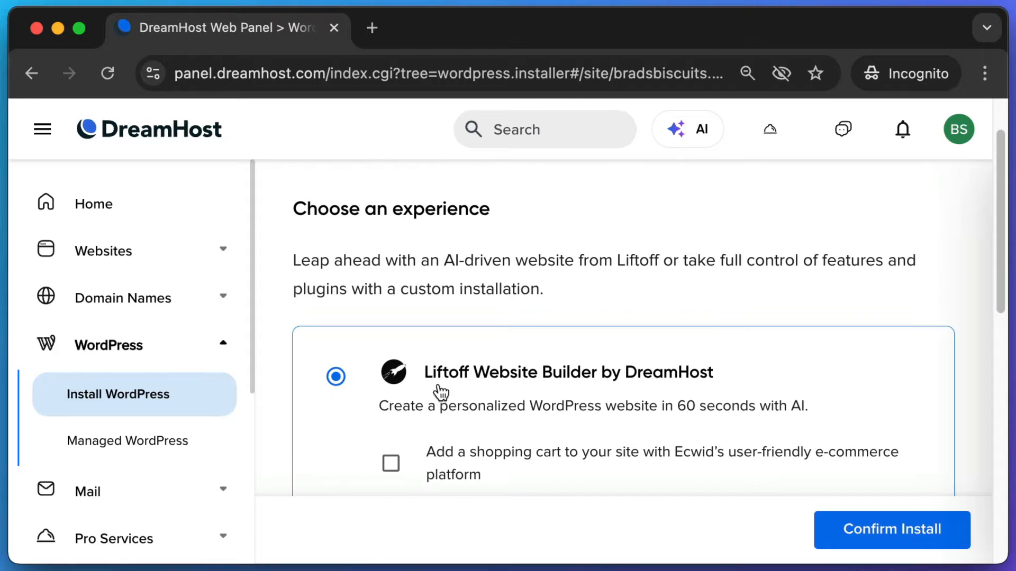
key("super+shift+4")
left_click_drag(845, 513, 986, 570)
- Confirm the Liftoff install and capture its progress, success message and bradsbiscuits.dreamhosters.com row
left_click(898, 527)
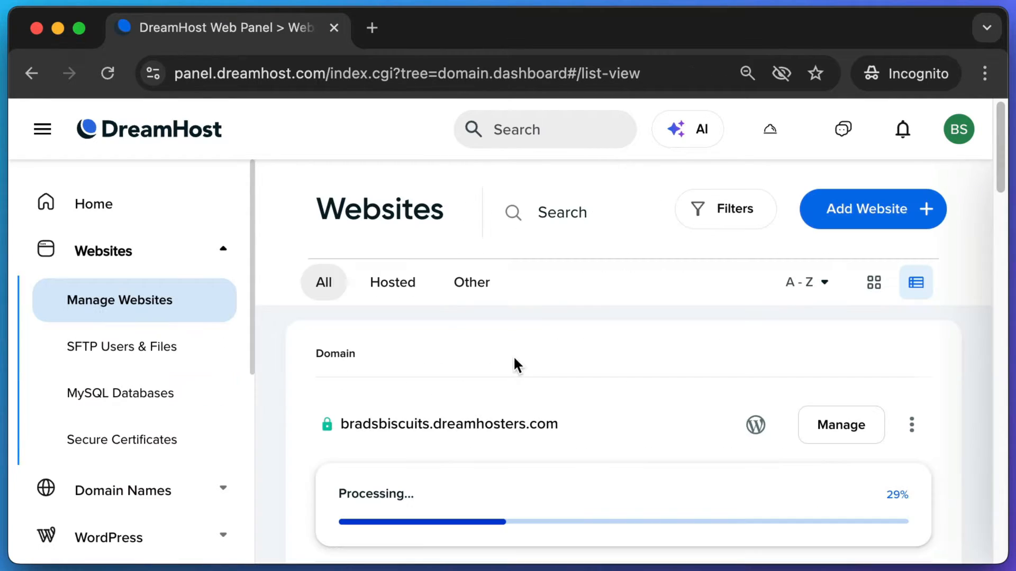
key("super+shift+4")
left_click_drag(297, 399, 612, 487)
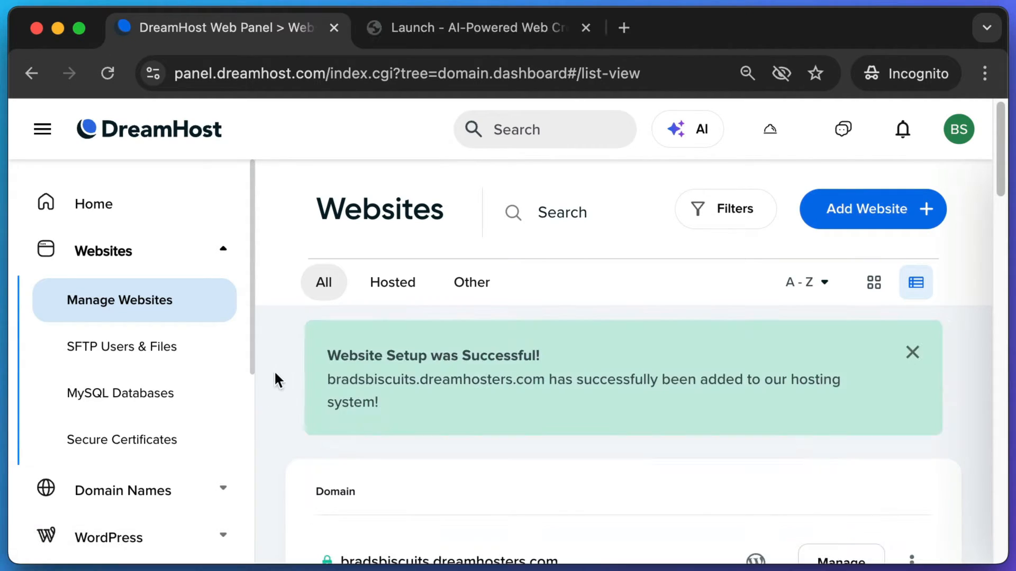
key("super+shift+4")
left_click_drag(311, 335, 607, 404)
scroll(292, 369, "down", 2)
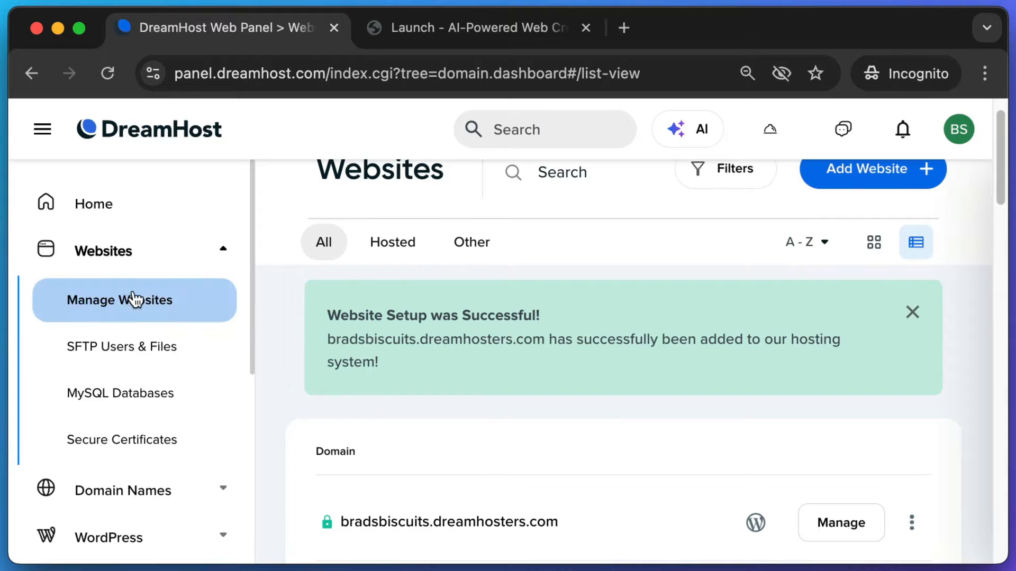
key("super+shift+4")
left_click_drag(304, 500, 783, 548)
key("super+shift+4")
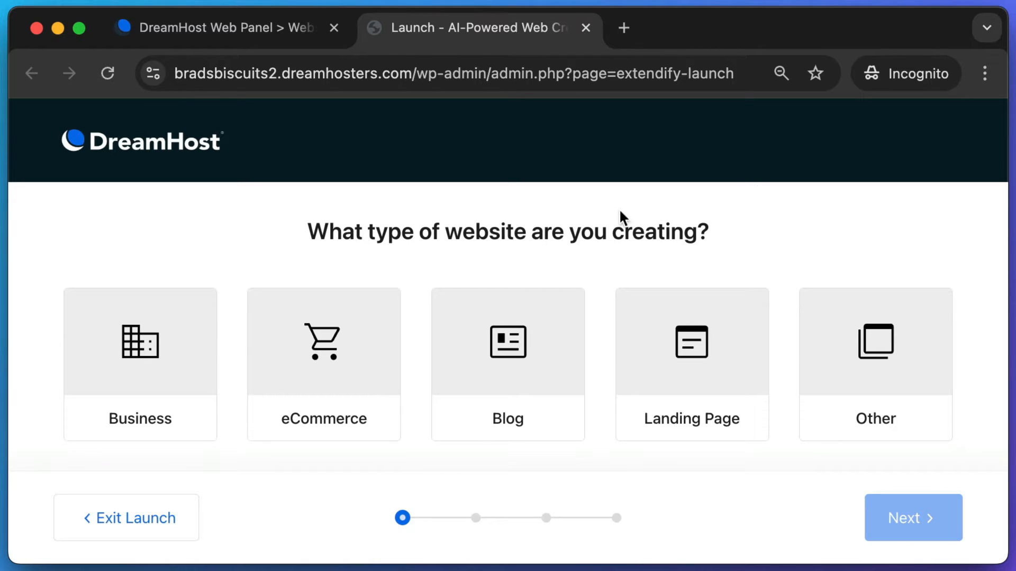
- Choose Business as the website type
key("super+shift+4")
left_click_drag(319, 212, 461, 262)
key("super+shift+4")
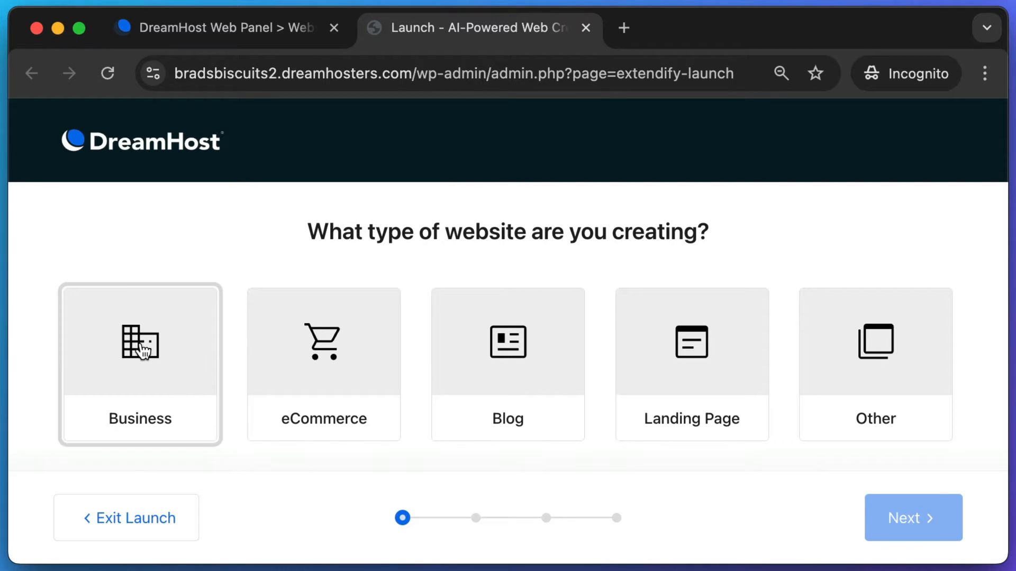
left_click_drag(41, 272, 231, 466)
left_click(171, 359)
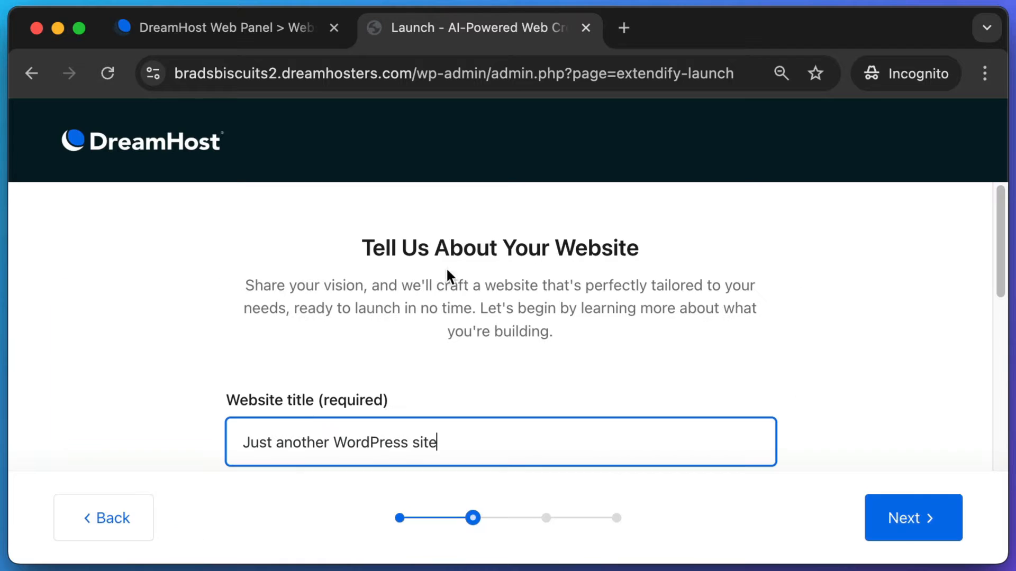
- Title the site Brad's Biscuits and describe it as a California bakery making homemade cookies and biscuits
scroll(464, 275, "down", 3)
triple_click(486, 301)
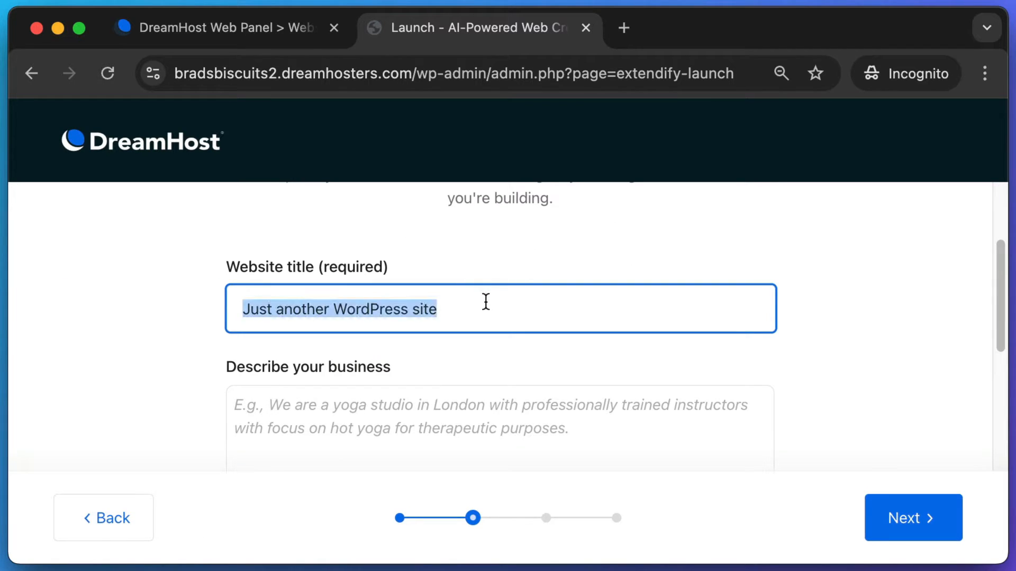
type("Brad's Biscuits")
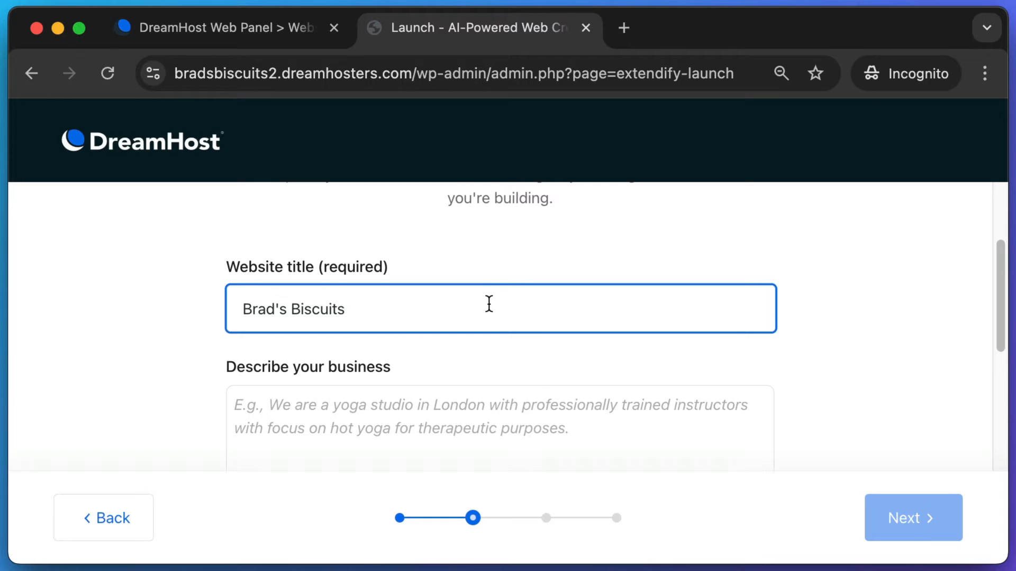
scroll(489, 304, "down", 2)
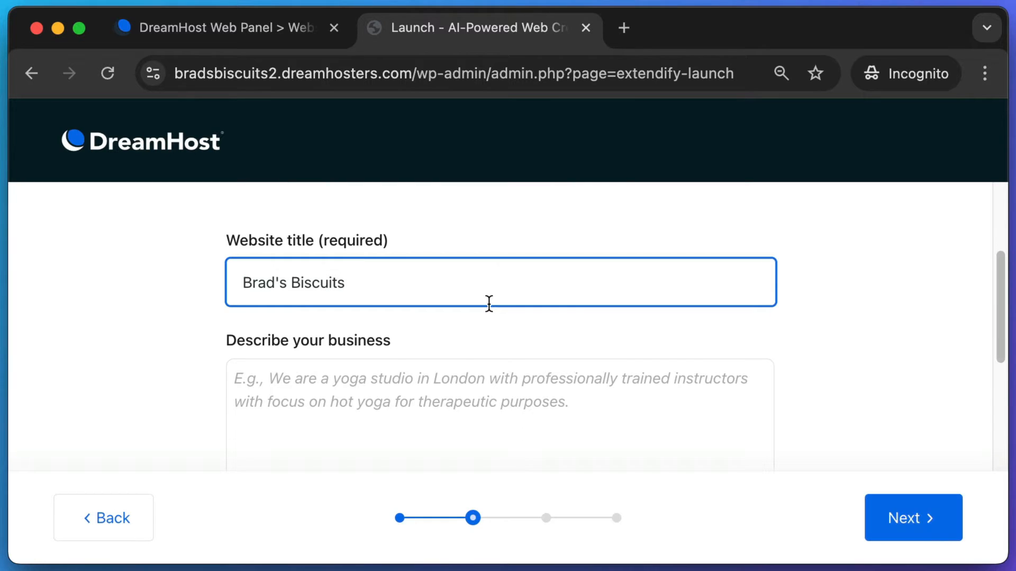
left_click(325, 358)
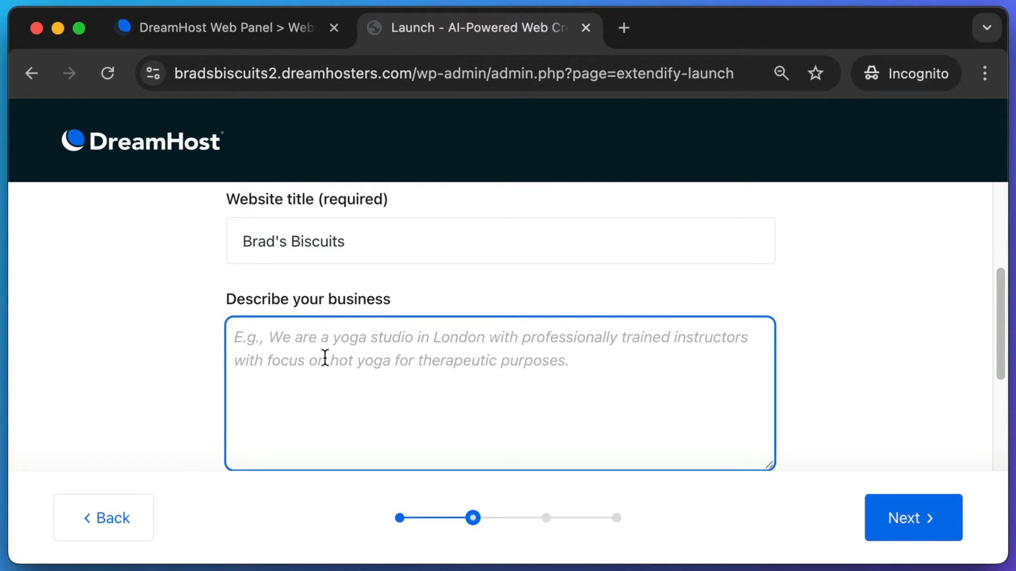
type("We are a bakery in sunny")
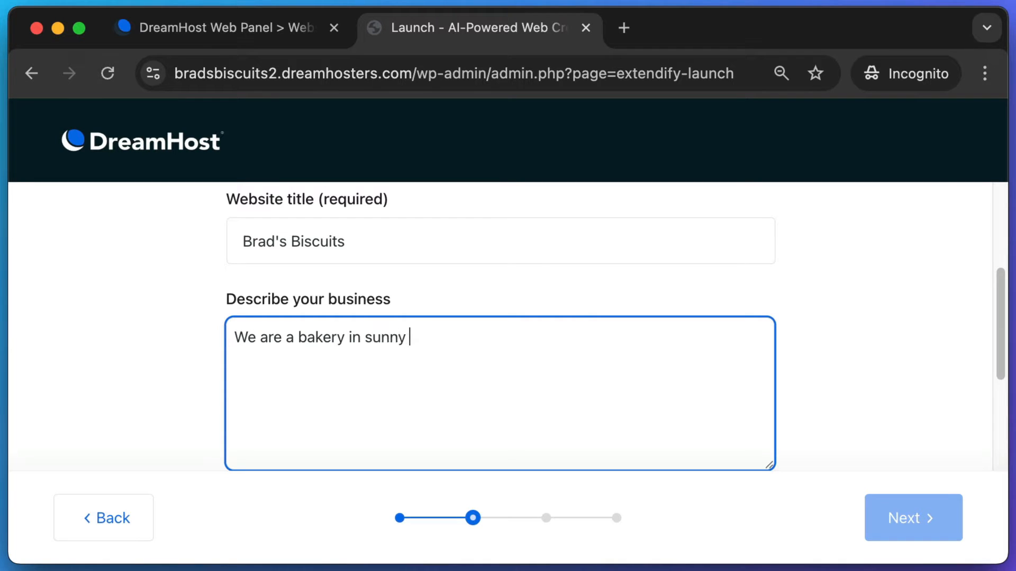
type(" California. We ")
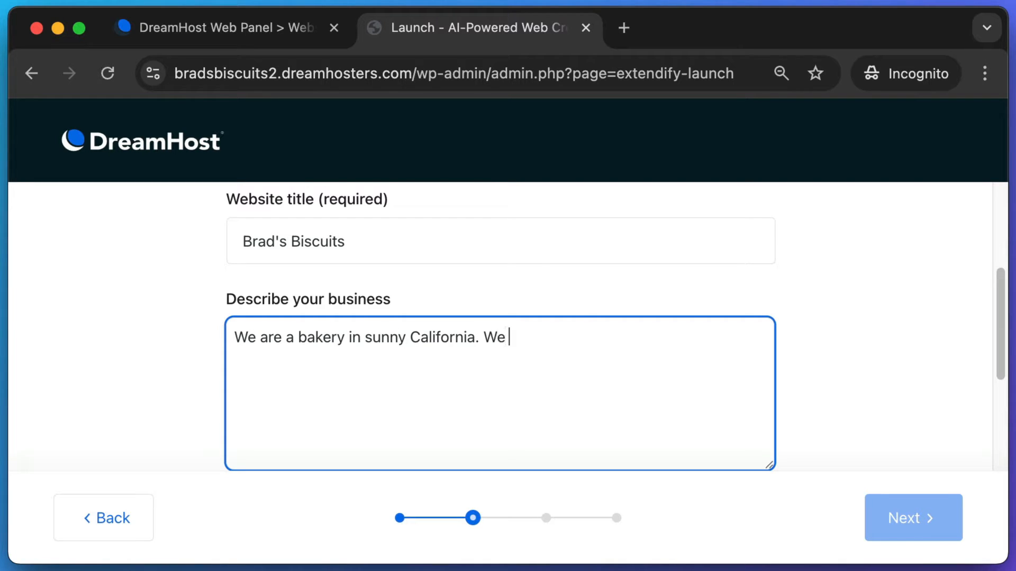
type("make homemade co")
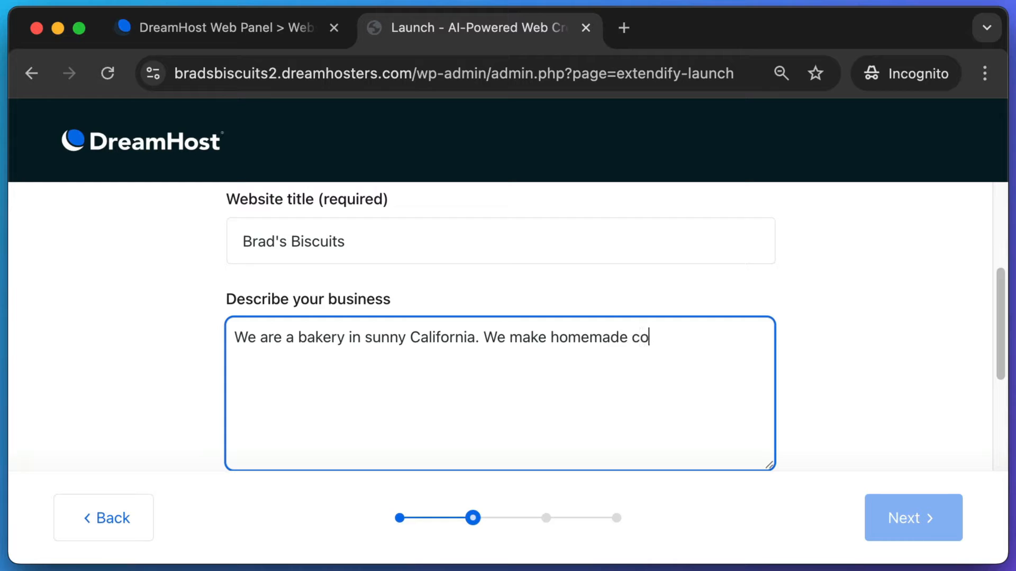
type("okies and biscuits fresh daily.")
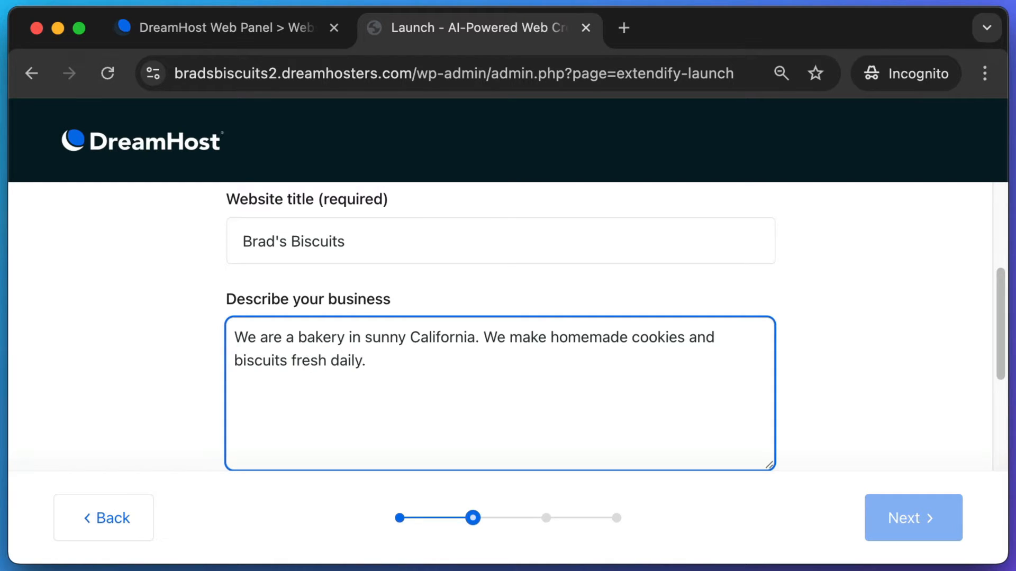
- Set the site's tone to Friendly and move to the next step
left_click_drag(999, 331, 1001, 404)
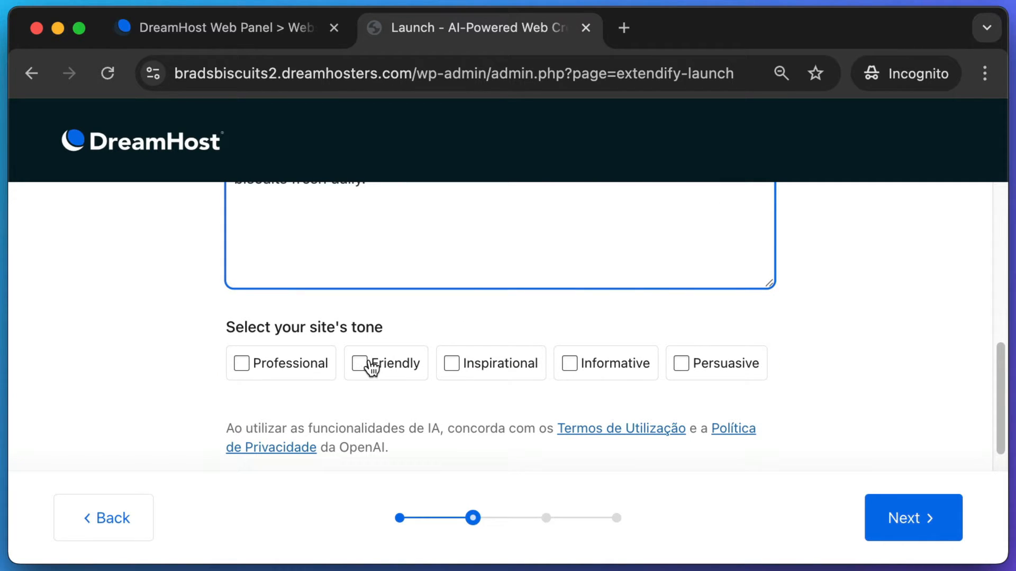
left_click(372, 366)
scroll(862, 404, "down", 1)
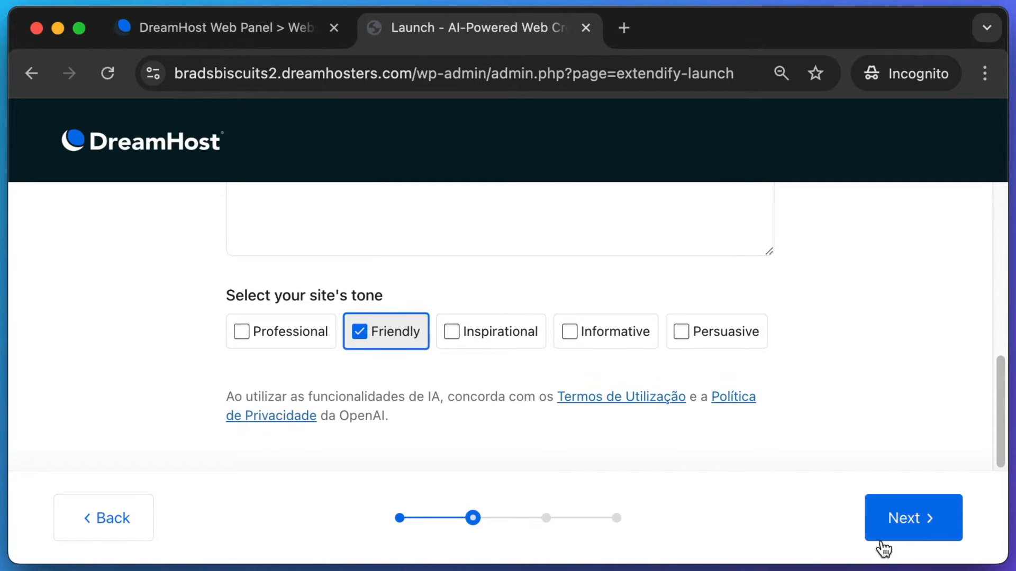
left_click(904, 520)
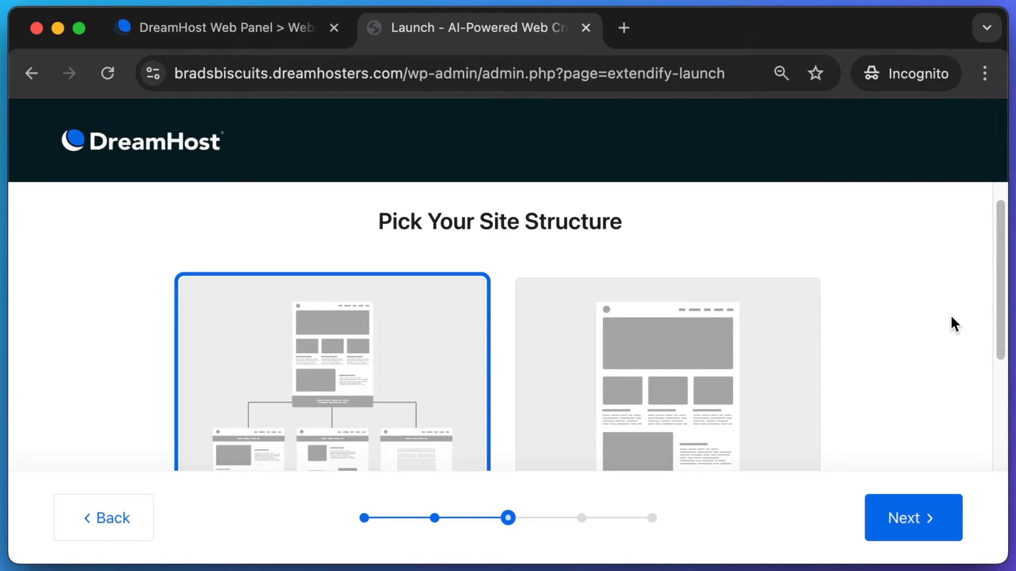
- Keep the Multi-Page Website structure selected and continue to the design step
scroll(955, 324, "down", 3)
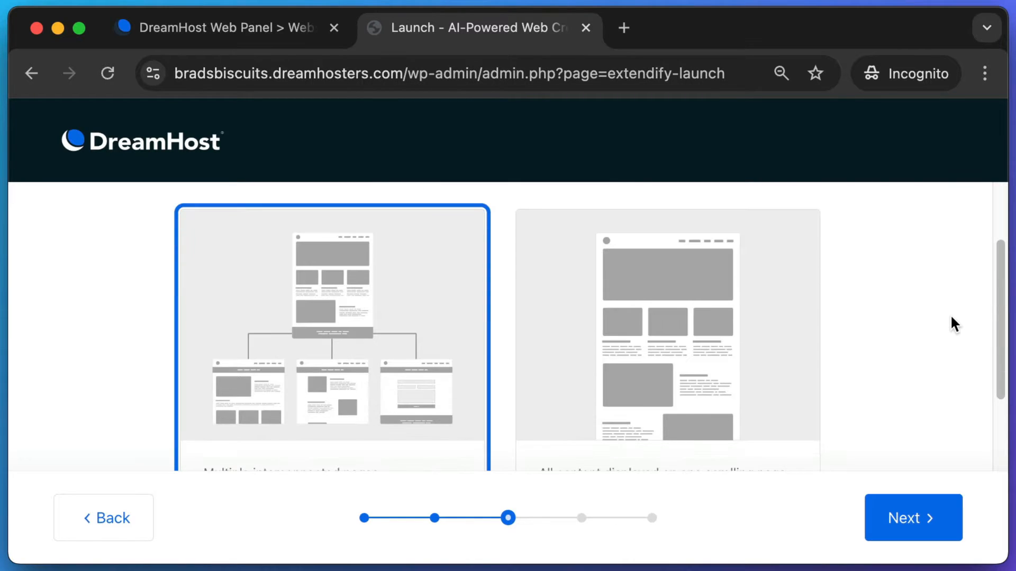
scroll(955, 324, "down", 3)
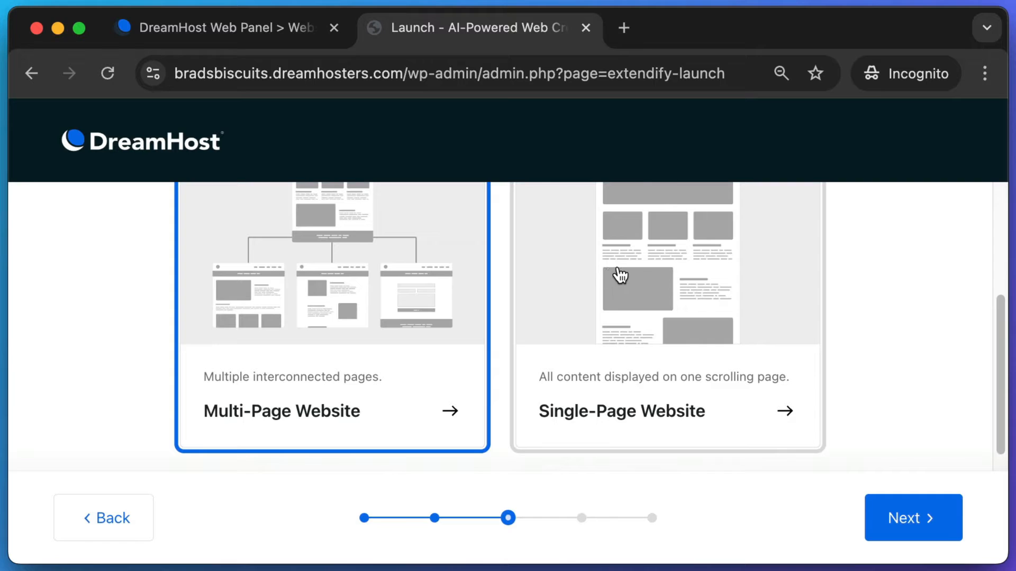
scroll(688, 286, "up", 1)
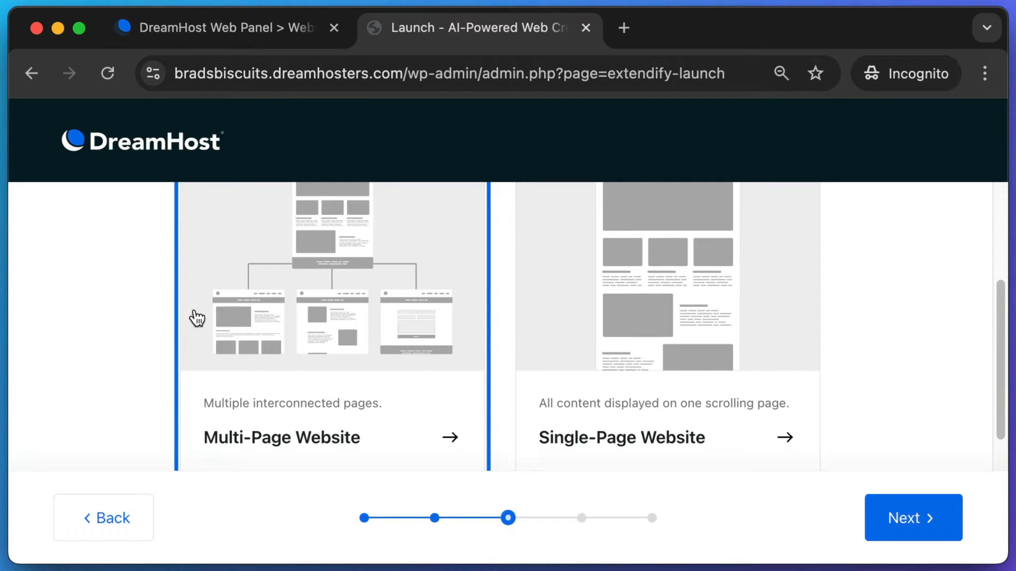
scroll(287, 291, "down", 1)
scroll(291, 291, "down", 1)
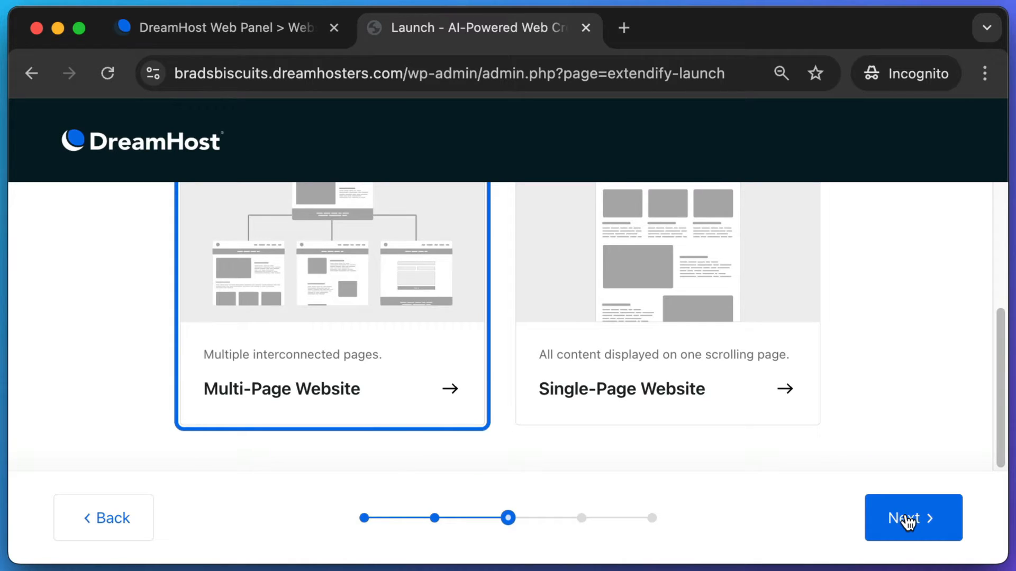
left_click(905, 518)
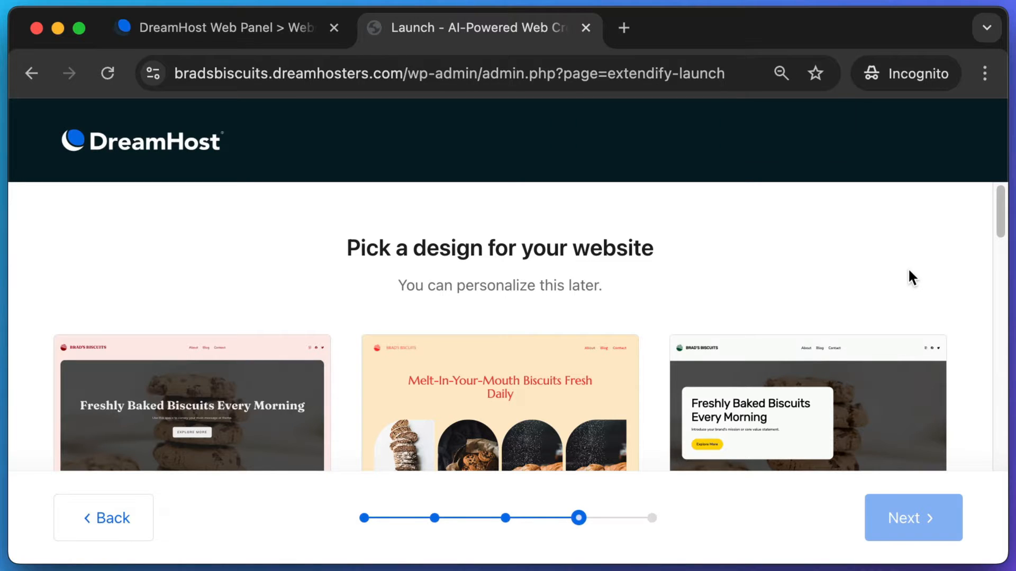
- Zoom out to browse the templates and pick the peach 'Melt-In-Your-Mouth Biscuits Fresh Daily' design
key("super+minus")
key("super+minus")
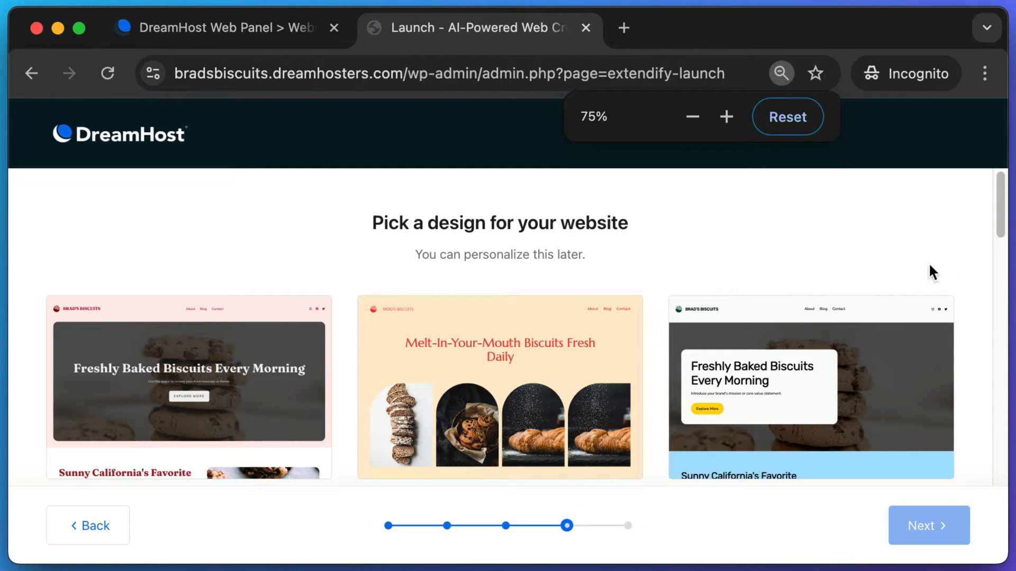
scroll(997, 222, "down", 1)
left_click_drag(1000, 222, 1000, 415)
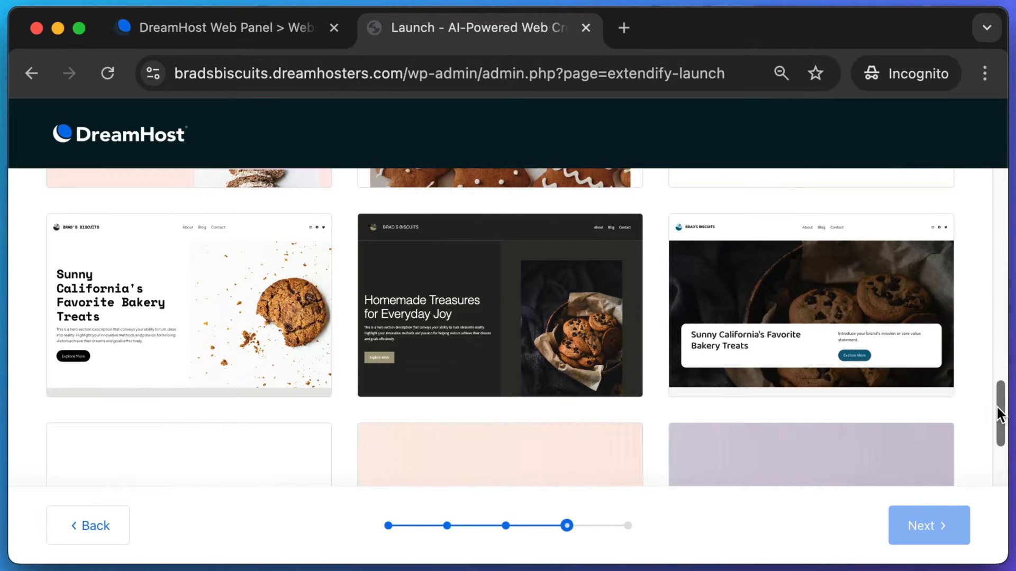
scroll(1000, 415, "down", 3)
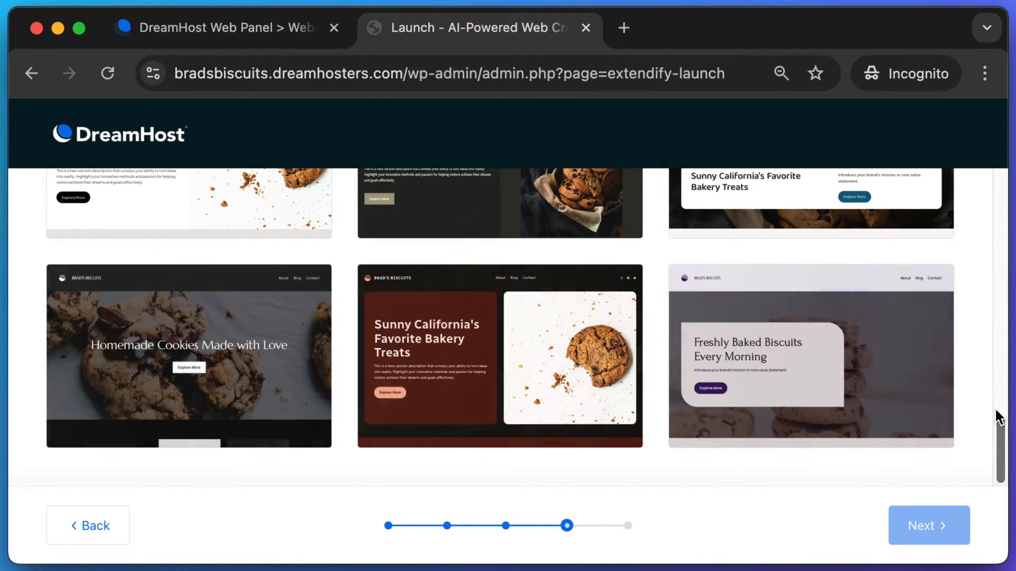
scroll(999, 418, "up", 10)
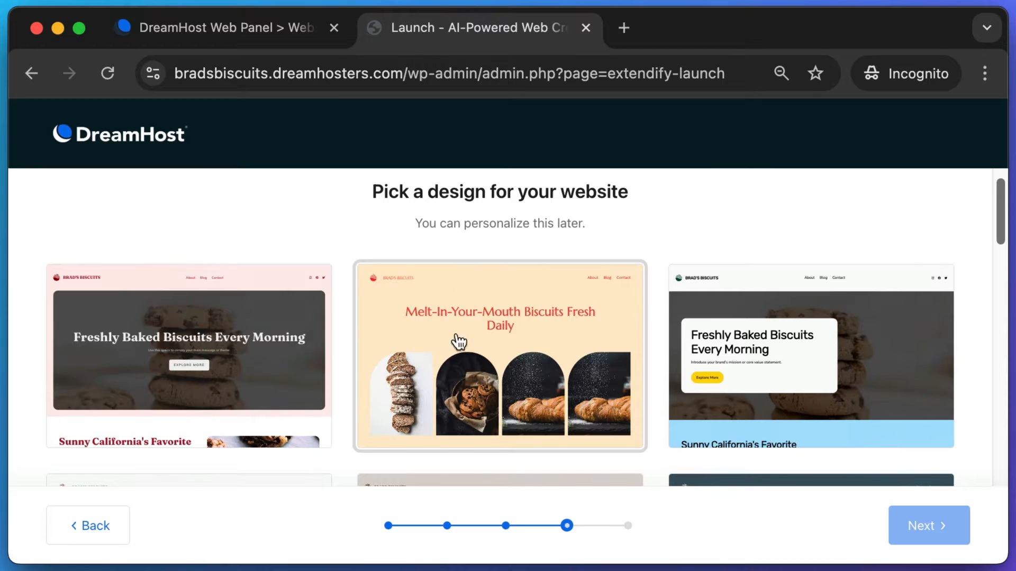
key("super+shift+4")
left_click_drag(340, 242, 651, 456)
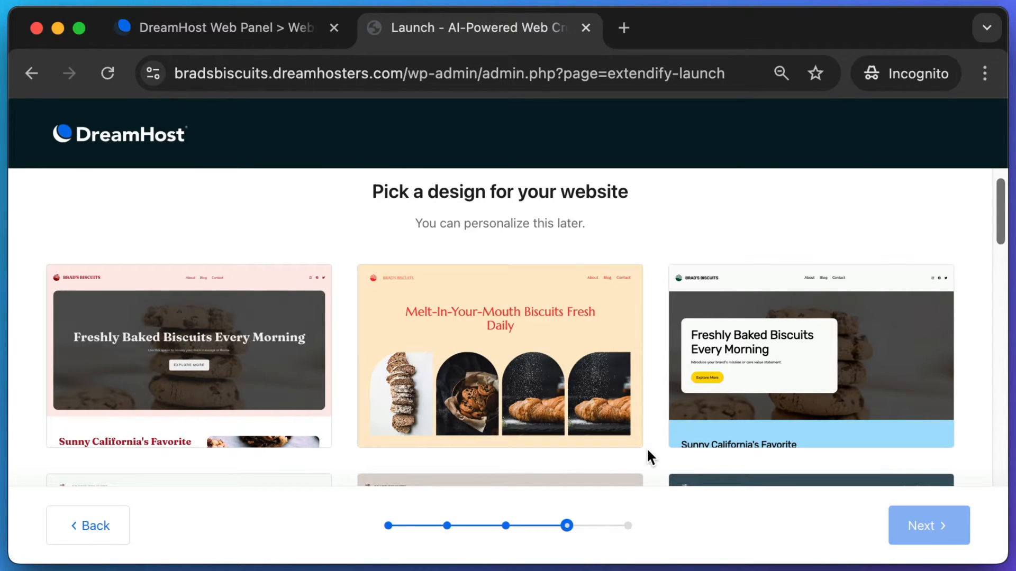
left_click(510, 325)
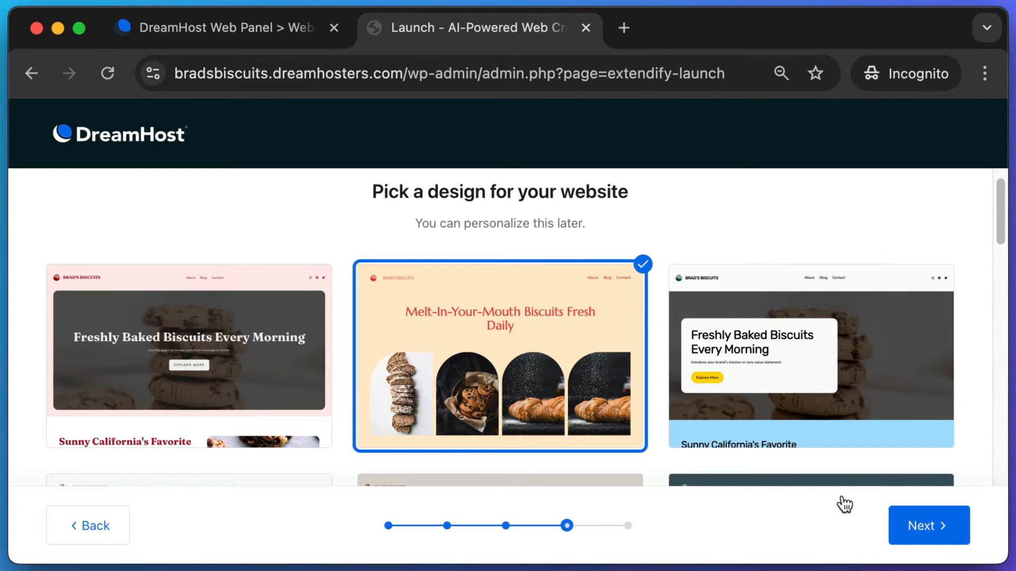
- Add Testimonials to the chosen pages and let Liftoff build the site into WordPress
left_click(934, 535)
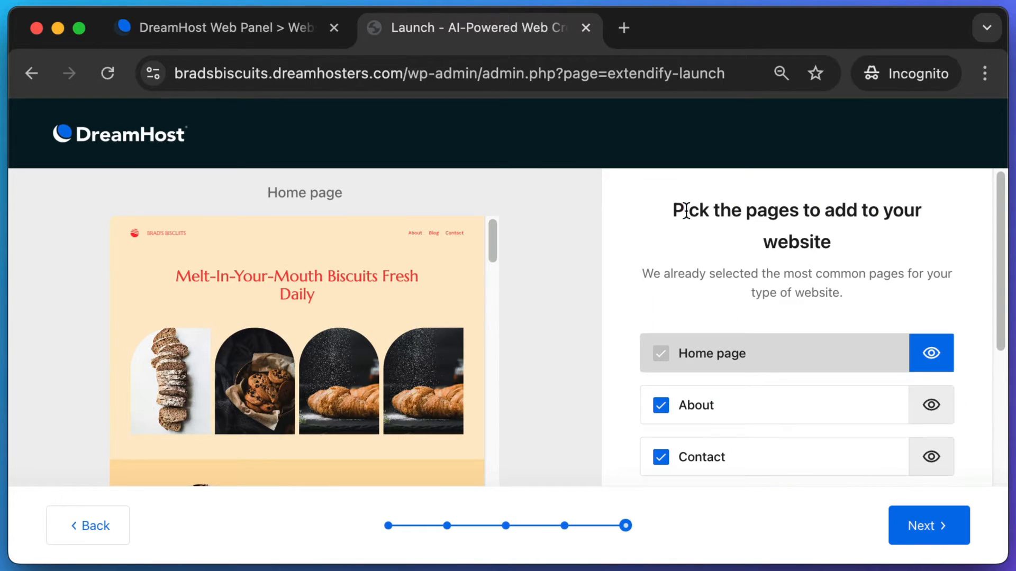
left_click_drag(687, 211, 857, 243)
left_click(982, 279)
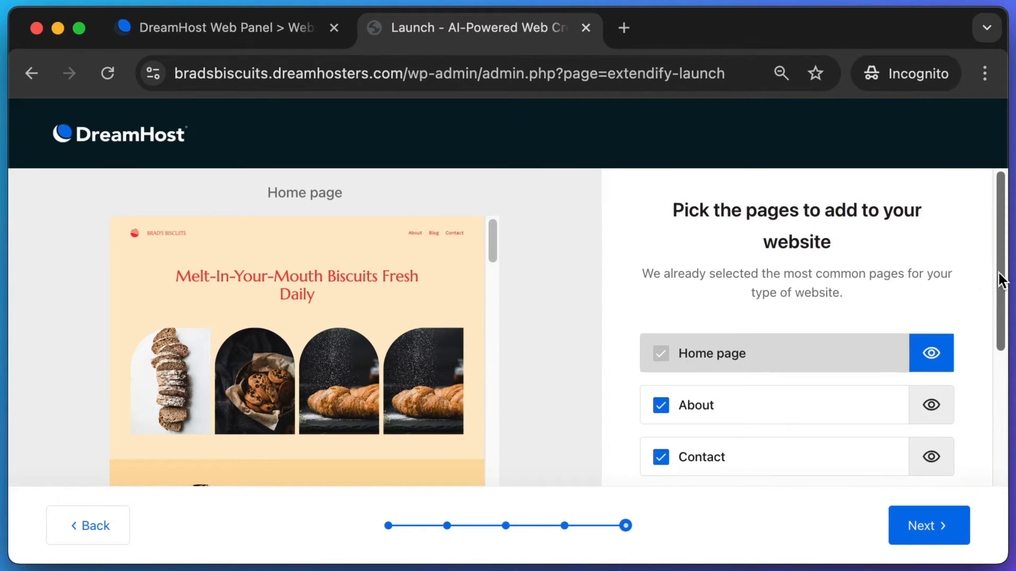
left_click_drag(999, 273, 984, 313)
scroll(722, 329, "down", 1)
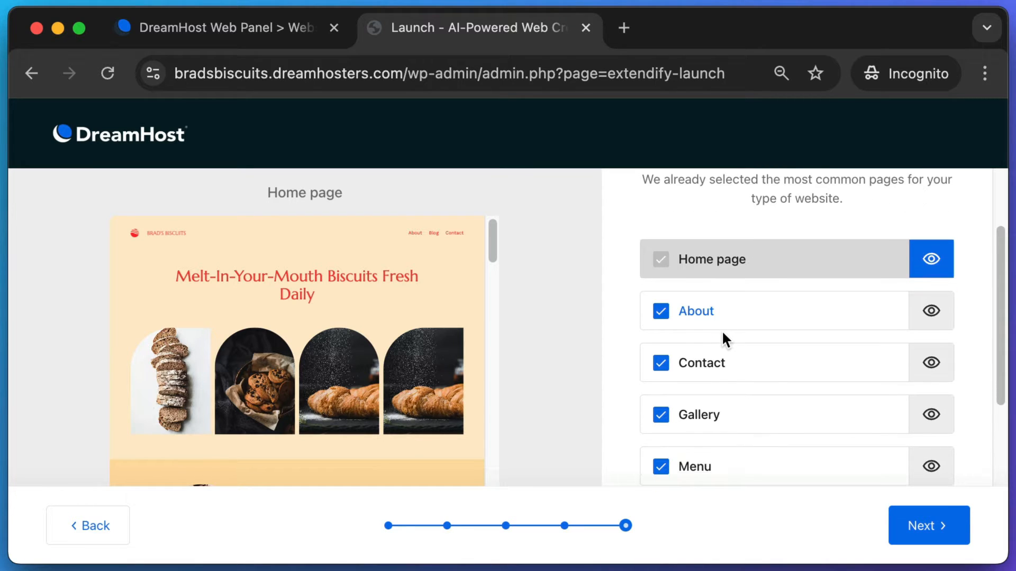
scroll(747, 350, "down", 4)
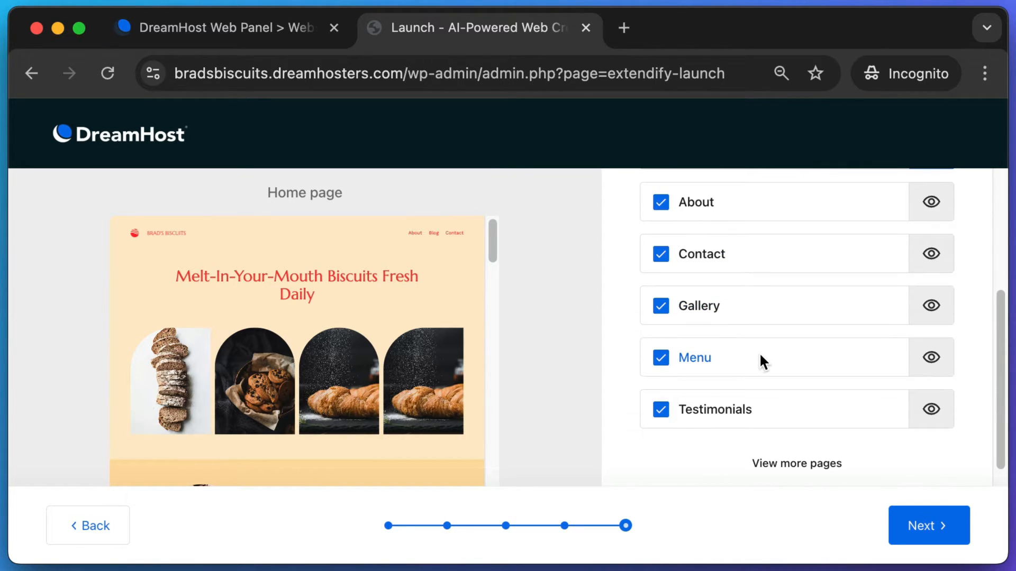
scroll(789, 347, "up", 2)
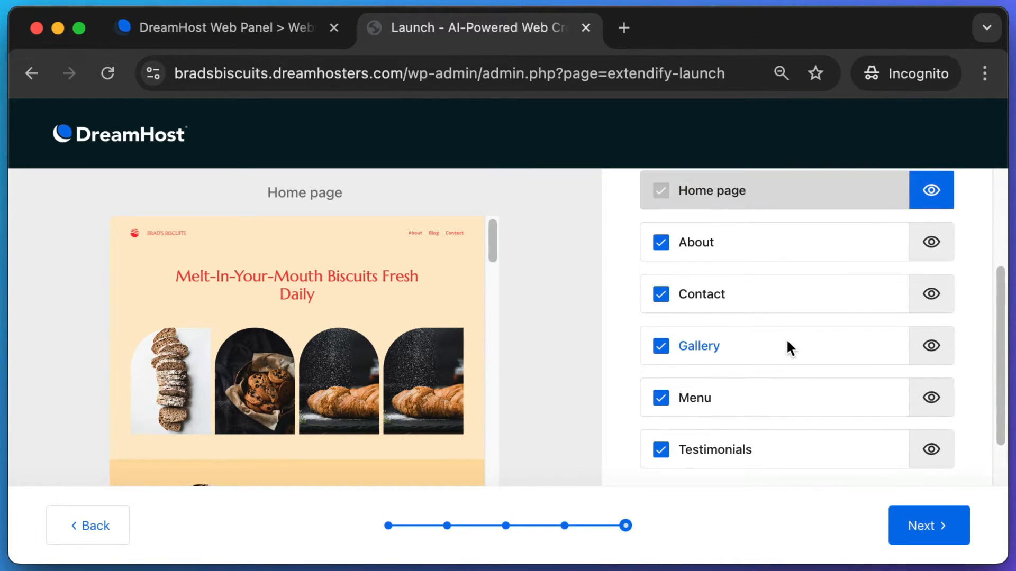
left_click(661, 439)
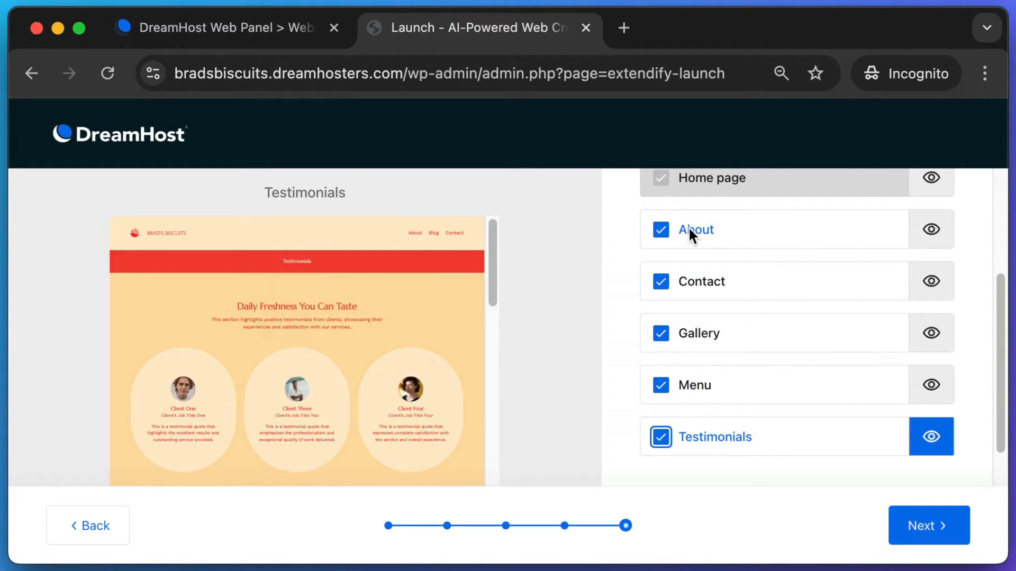
scroll(878, 344, "down", 2)
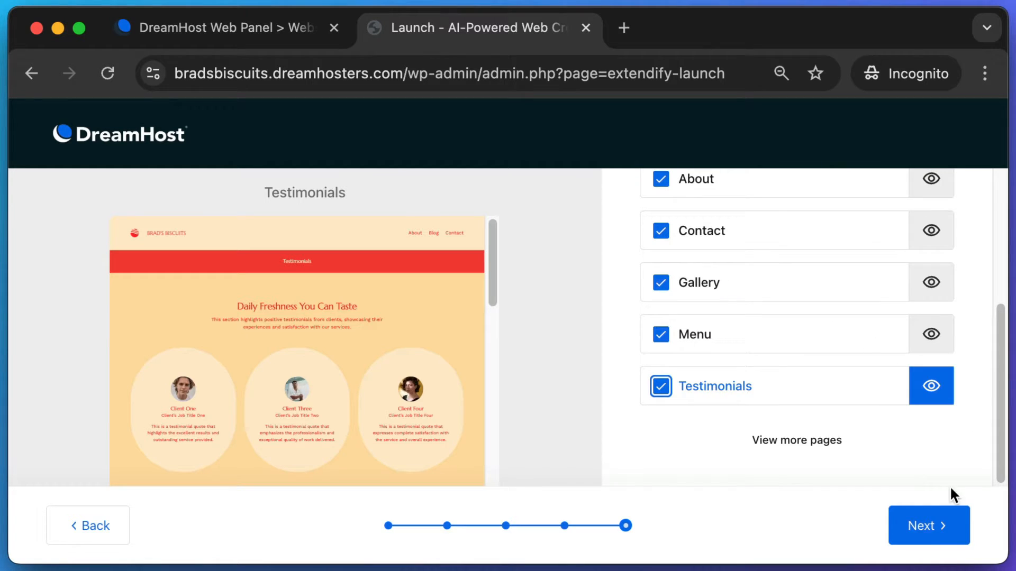
left_click(919, 527)
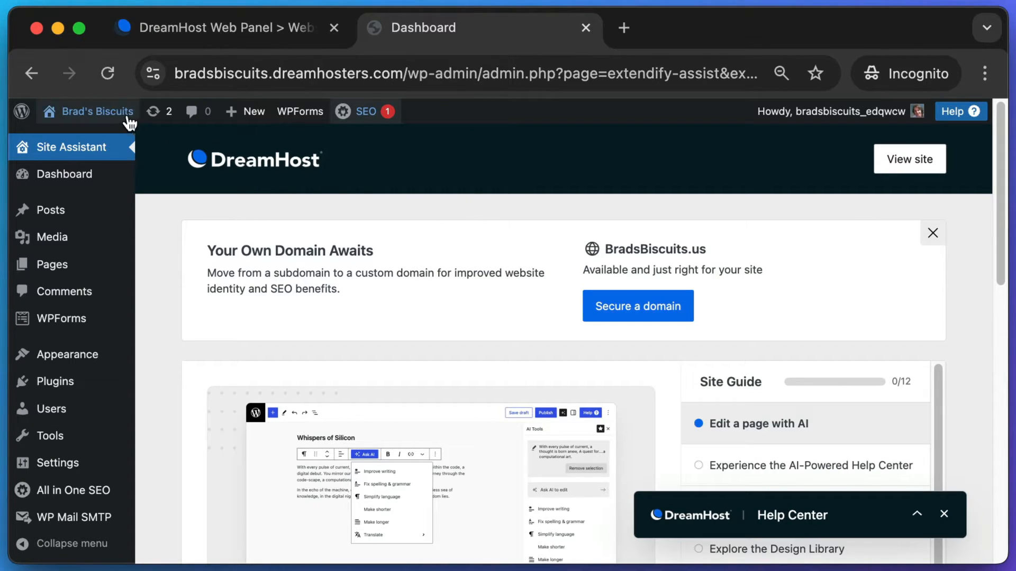
- Visit the live Brad's Biscuits site from the WordPress admin bar
mouse_move(92, 112)
key("super+shift+4")
left_click_drag(44, 97, 82, 127)
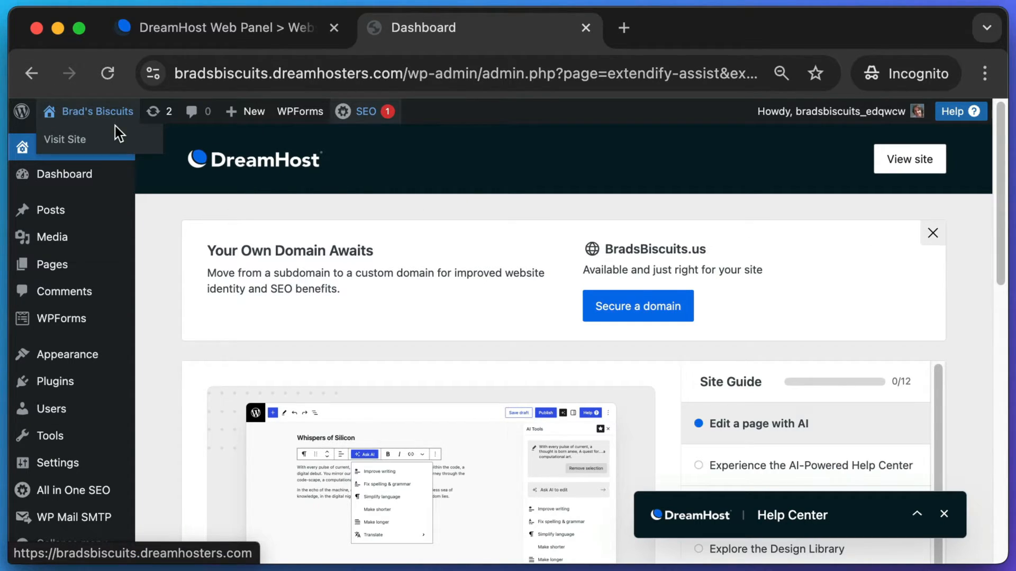
left_click(78, 122)
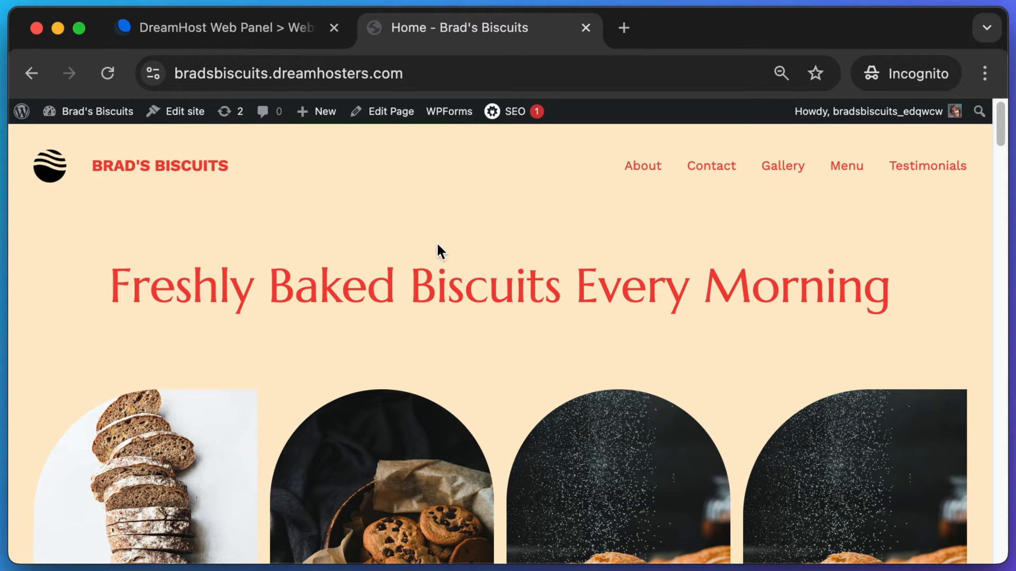
- Scroll through the generated homepage headed 'Freshly Baked Biscuits Every Morning'
scroll(437, 248, "down", 3)
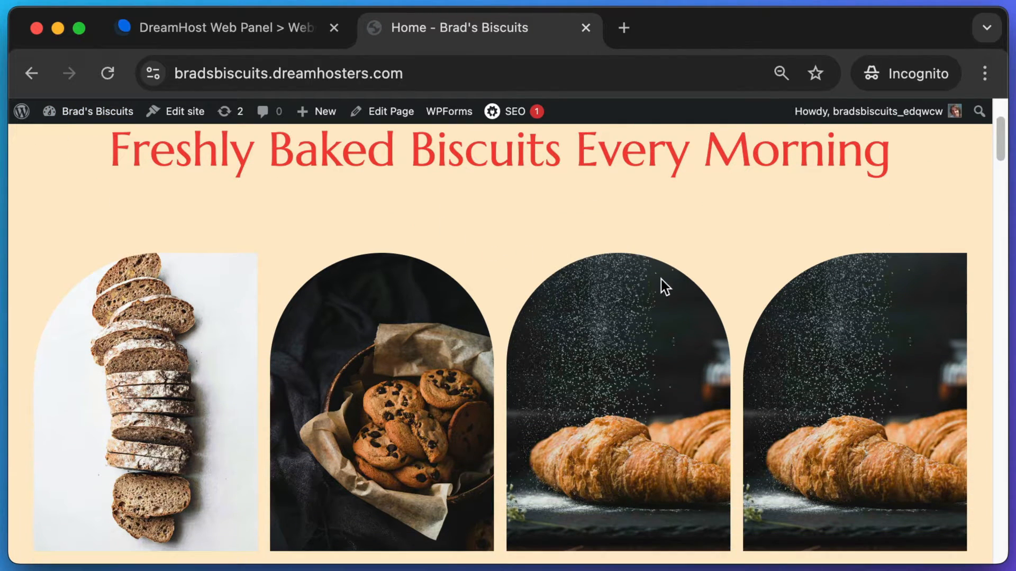
key("super+shift+4")
left_click_drag(719, 234, 974, 535)
scroll(826, 366, "up", 1)
scroll(826, 366, "down", 1)
key("super+shift+4")
left_click_drag(976, 212, 735, 432)
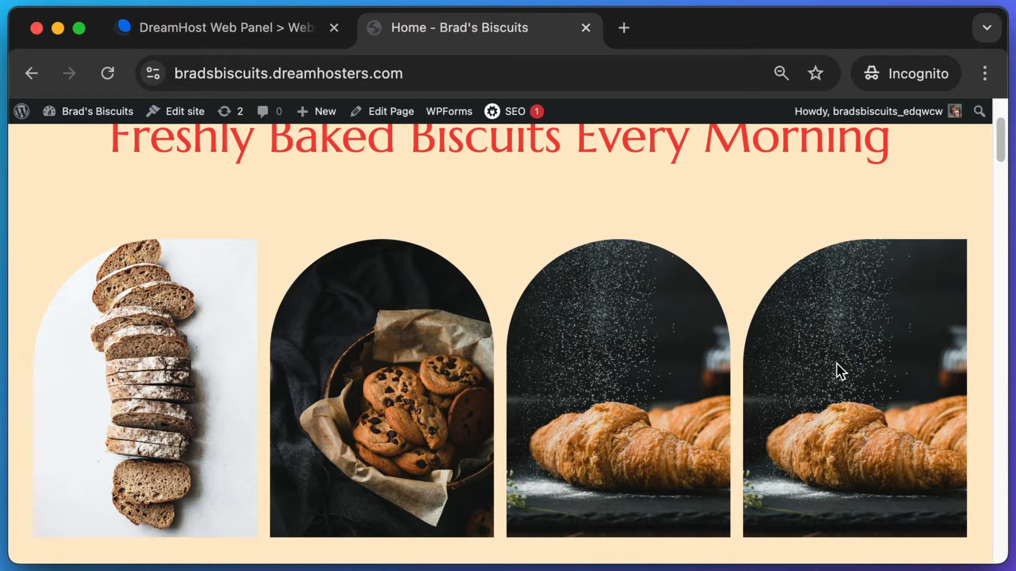
mouse_move(998, 147)
left_mouse_down()
mouse_move(999, 165)
mouse_move(1007, 129)
left_mouse_up()
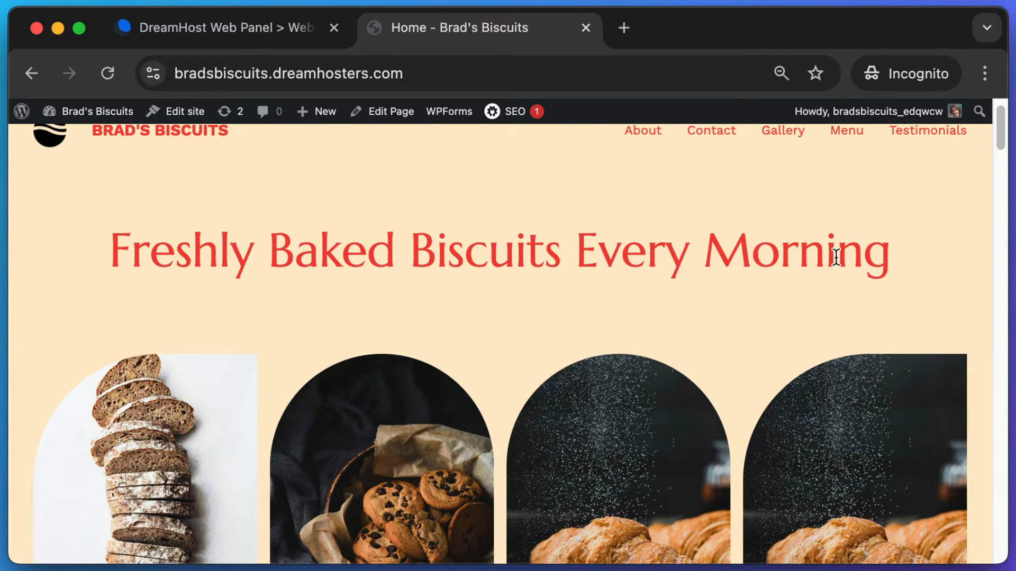
scroll(835, 257, "up", 1)
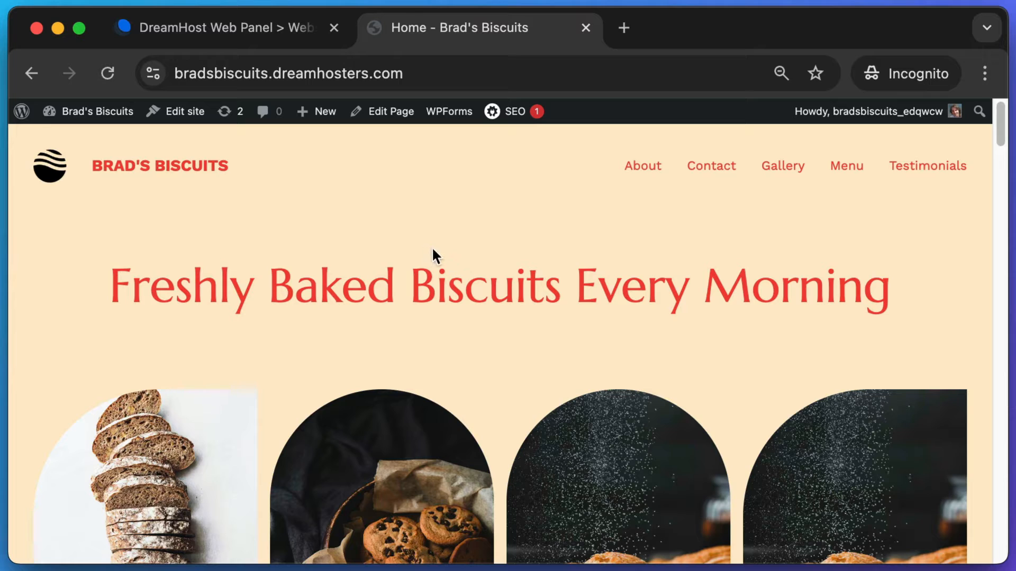
key("super+shift+4")
mouse_move(127, 132)
left_mouse_down()
mouse_move(22, 92)
mouse_move(85, 125)
mouse_move(134, 133)
left_mouse_up()
key("Escape")
- Zoom the browser in on the homepage
mouse_move(54, 116)
key("super+shift+4")
scroll(455, 214, "down", 1)
scroll(458, 217, "down", 1)
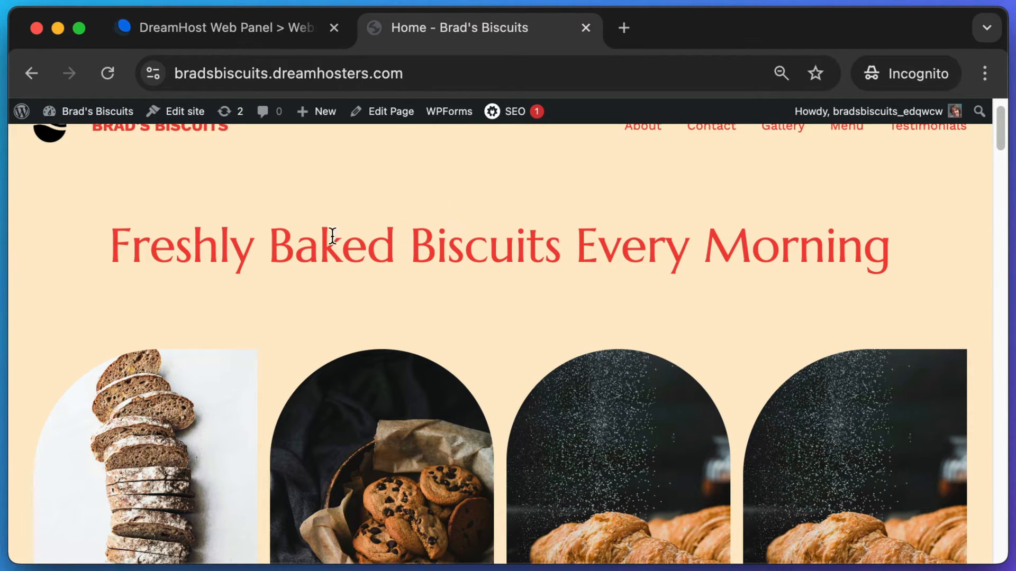
key("super+equal")
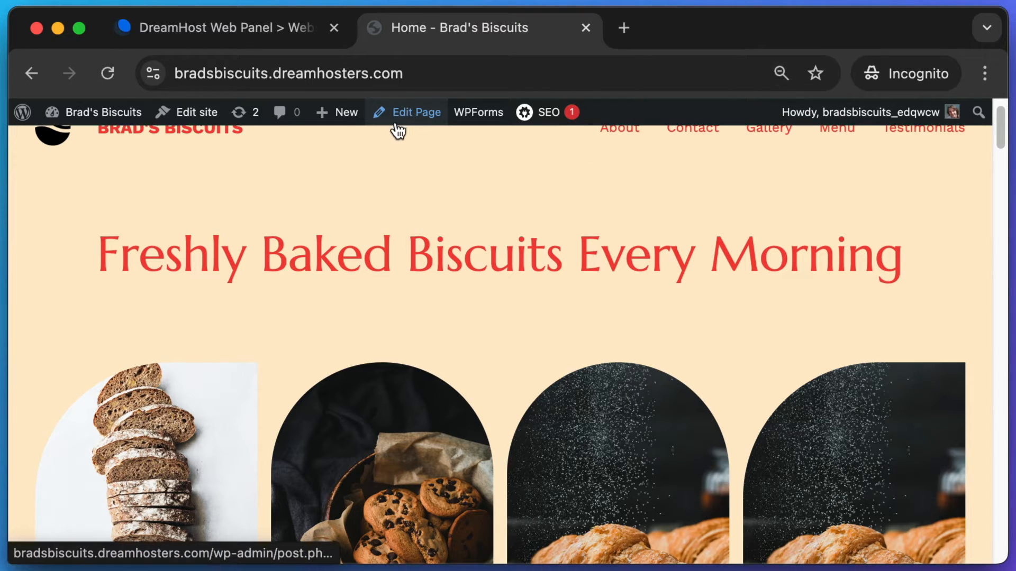
key("super+shift+4")
left_click_drag(372, 129, 446, 91)
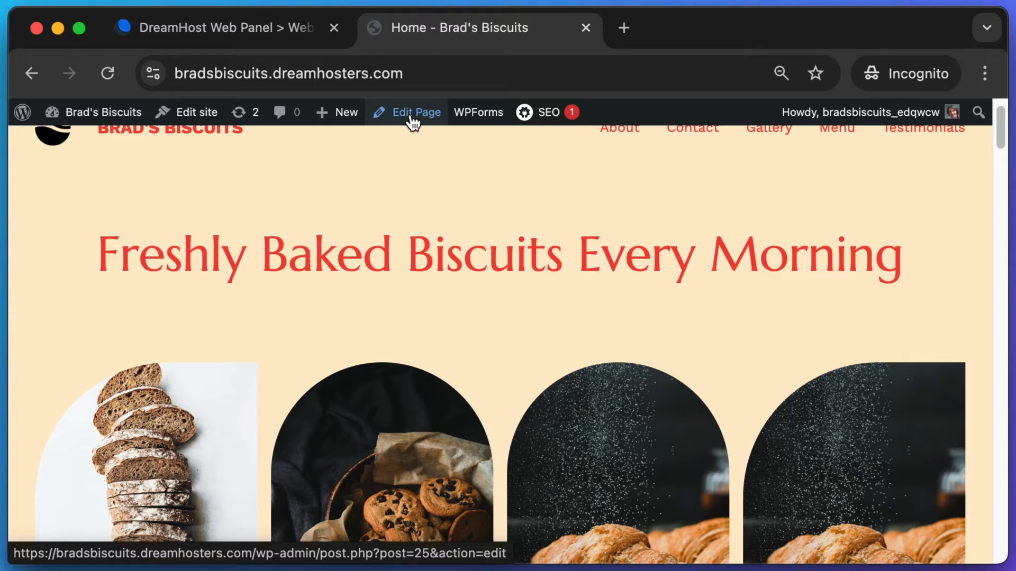
- Open the Home page in the WordPress block editor
left_click(412, 120)
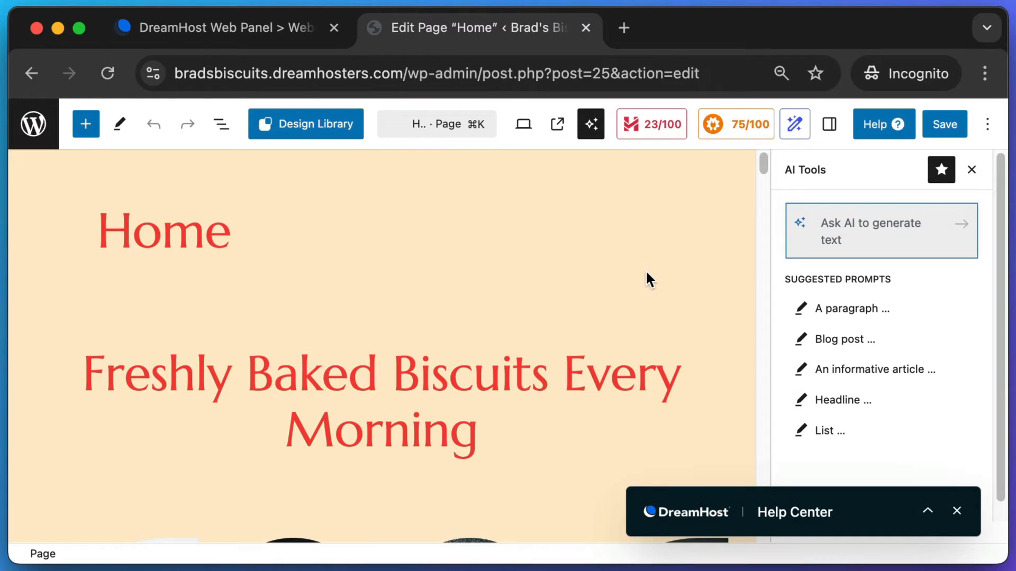
scroll(647, 272, "down", 1)
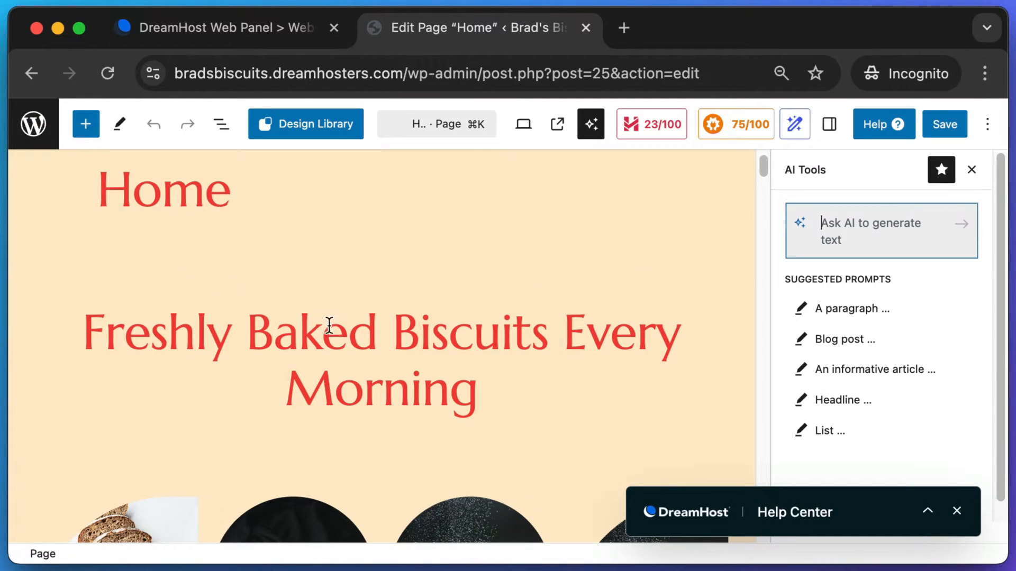
scroll(329, 324, "down", 1)
scroll(274, 312, "up", 1)
- Replace 'Biscuits' with 'Cookies' so the H1 reads 'Freshly Baked Cookies Every Morning'
left_click_drag(497, 363, 136, 313)
left_click(420, 325)
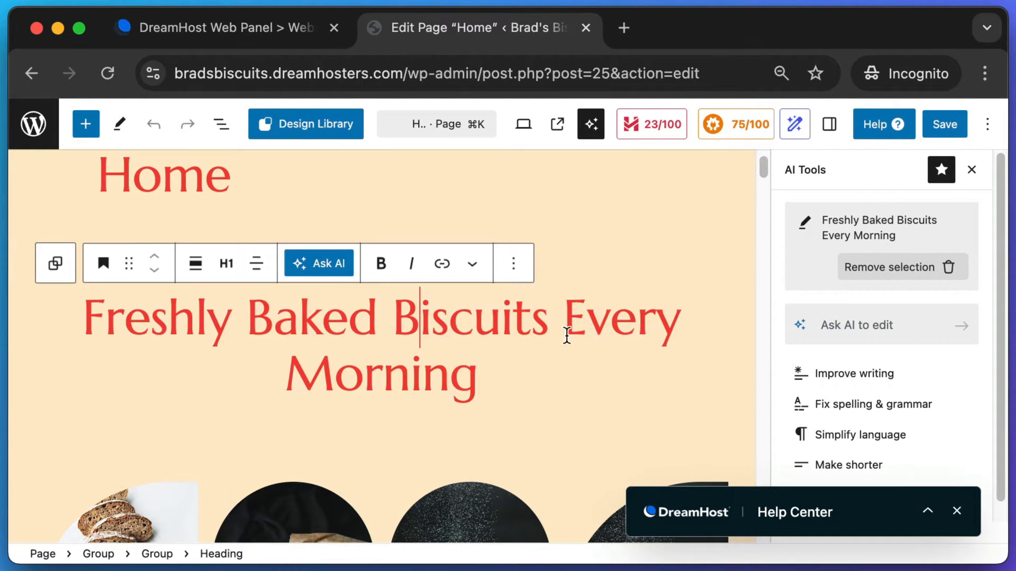
left_click(535, 325)
left_click(541, 320)
double_click(397, 316)
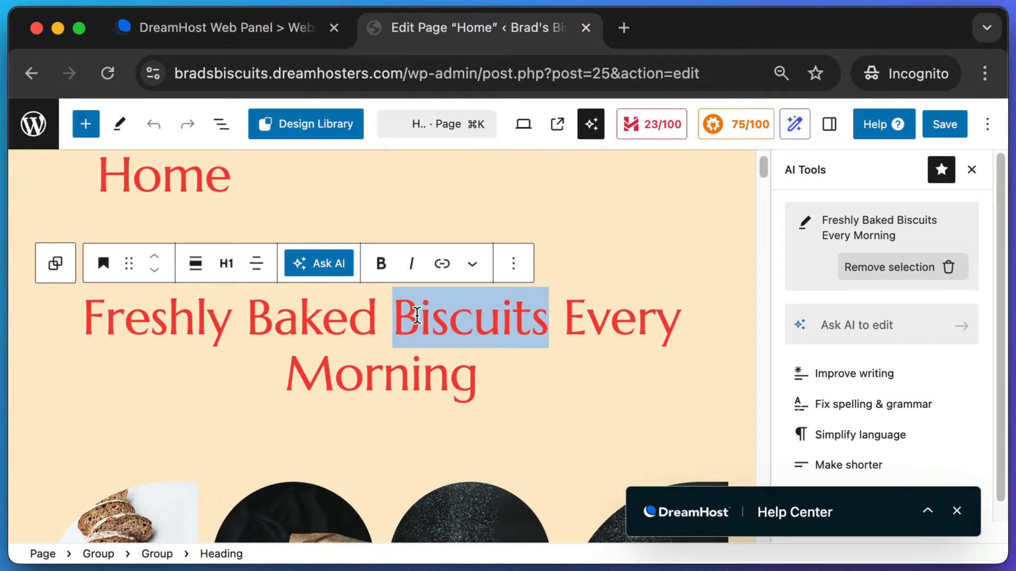
type("Cookie")
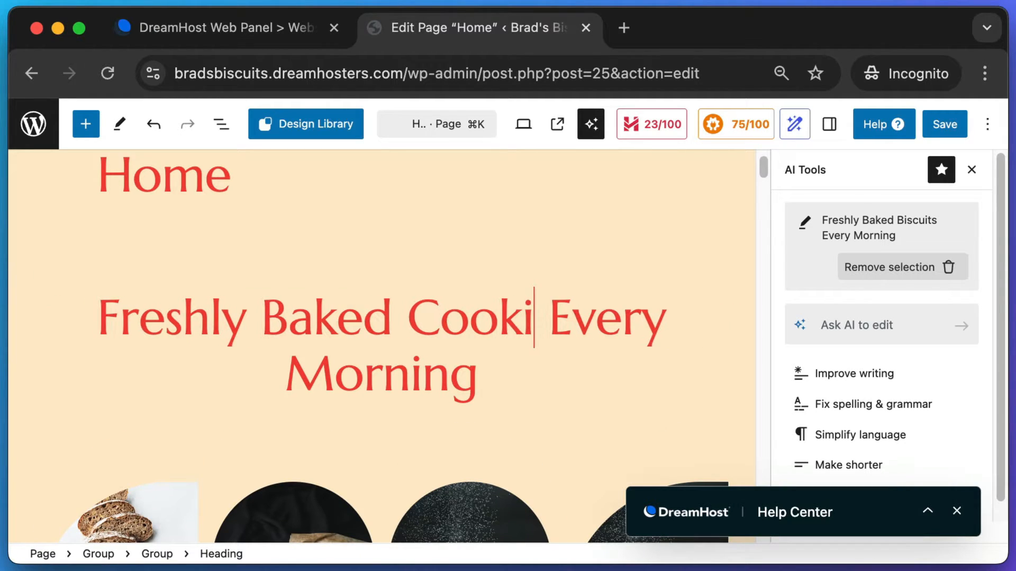
type("s")
double_click(502, 317)
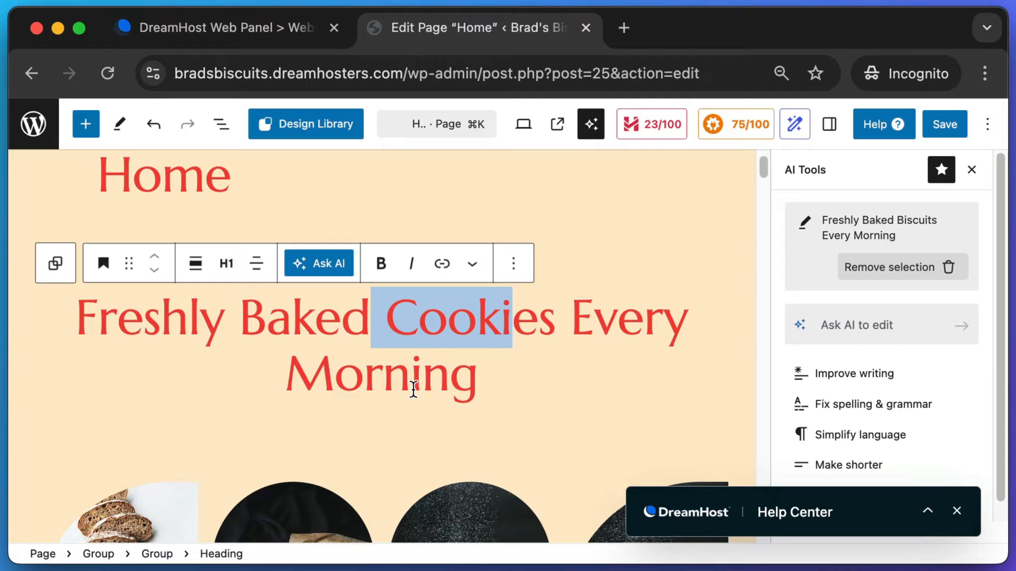
left_click(411, 371)
scroll(500, 377, "down", 5)
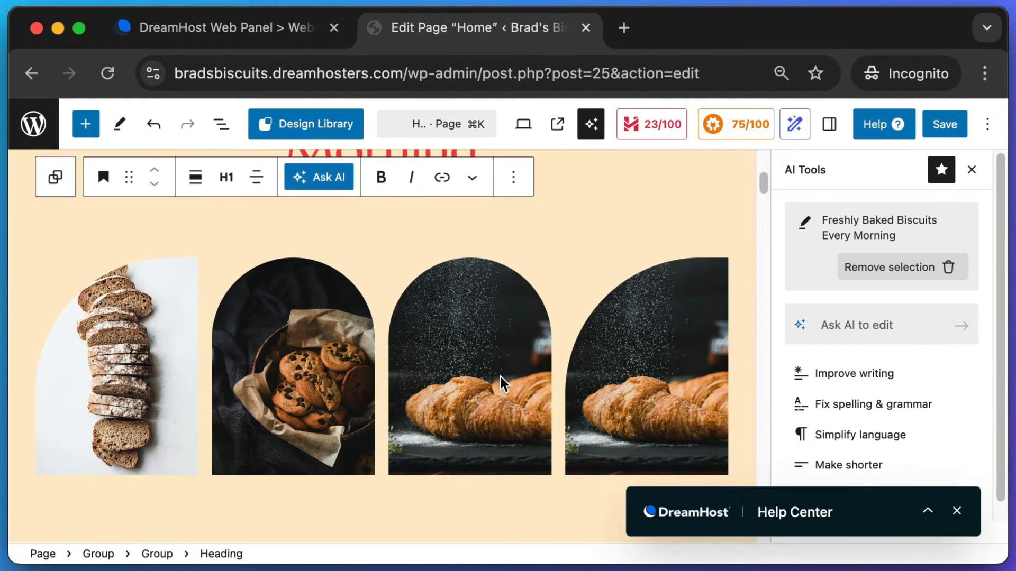
key("shift+super+4")
left_click_drag(559, 215, 737, 487)
- Select the fourth arched croissant image block on the Home page
left_click(637, 344)
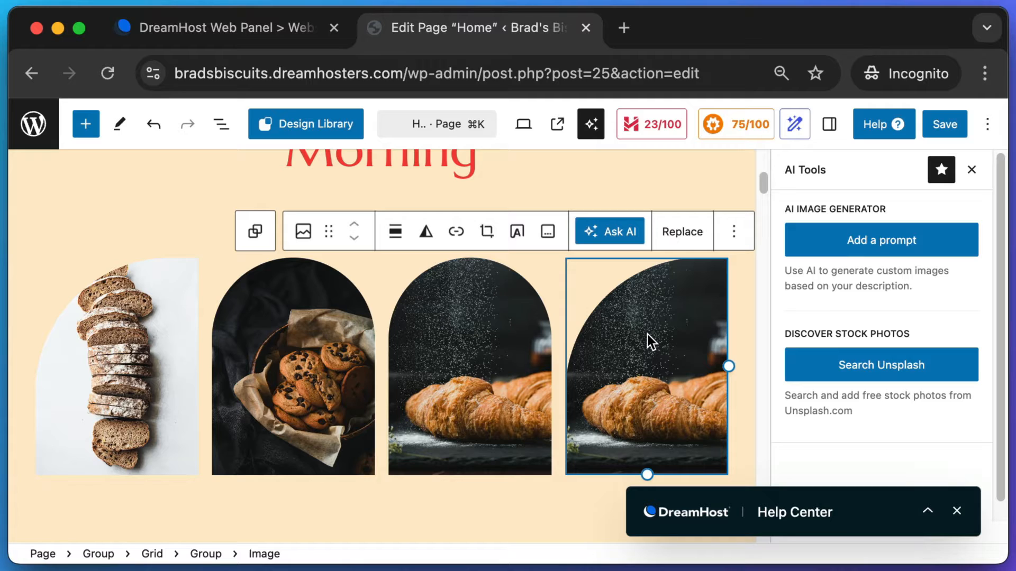
key("super+shift+4")
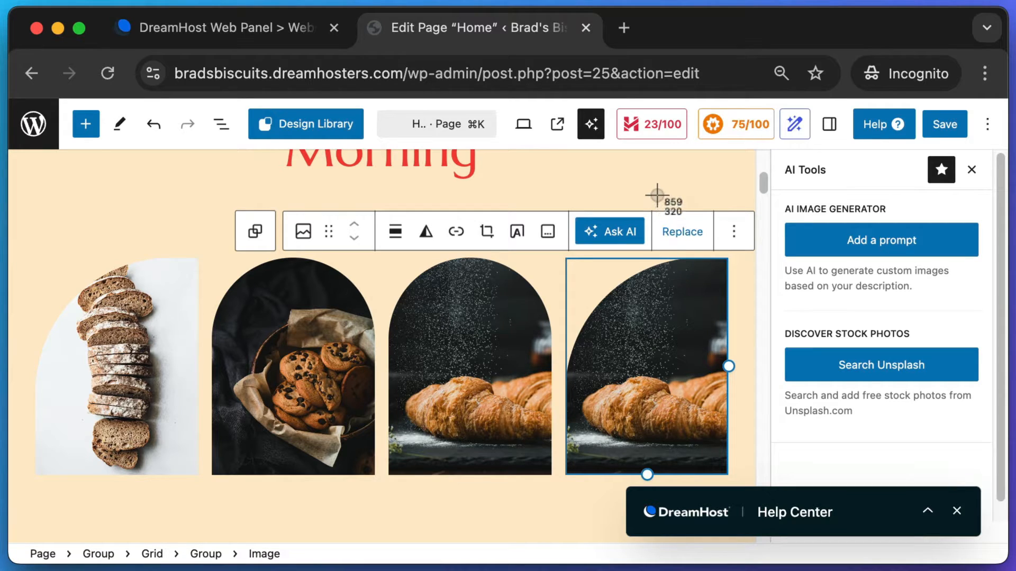
left_click_drag(657, 196, 703, 249)
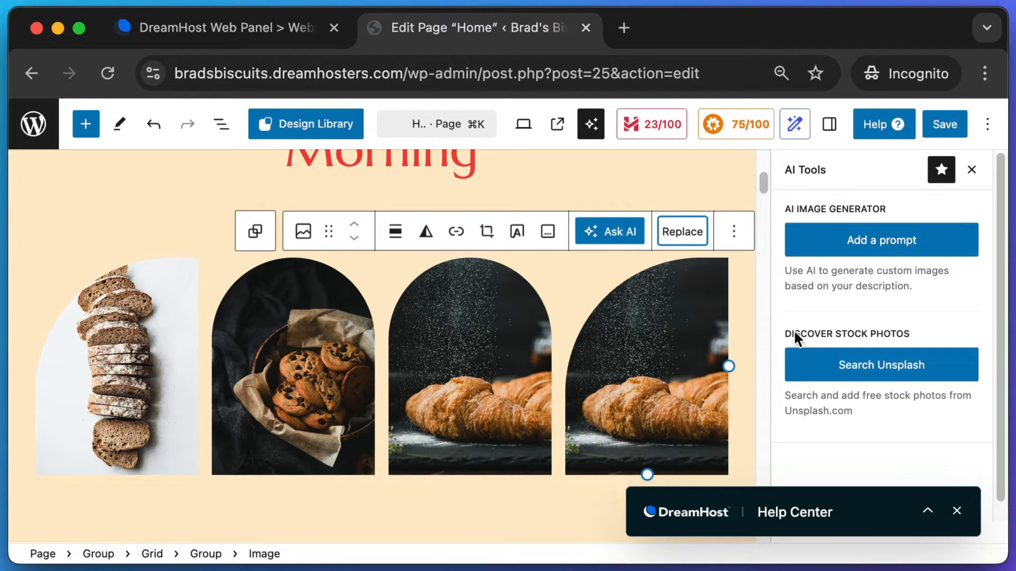
left_click_drag(791, 321, 1003, 426)
- Swap in the kneading-dough photo from an Unsplash 'baker' search, save, and view the page
left_click(855, 365)
type("baker")
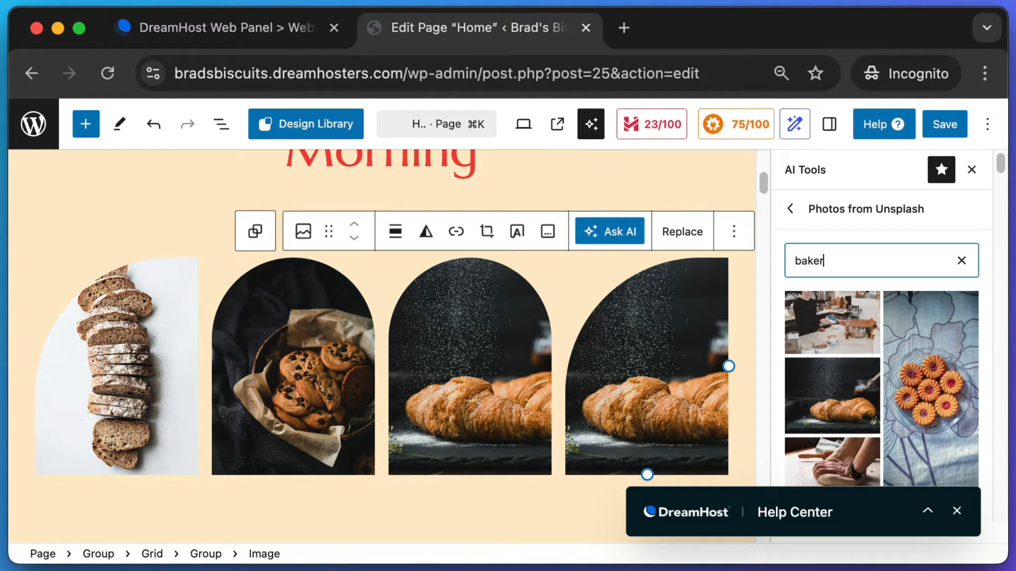
mouse_move(1001, 256)
left_mouse_down()
mouse_move(1002, 328)
mouse_move(1001, 266)
left_mouse_up()
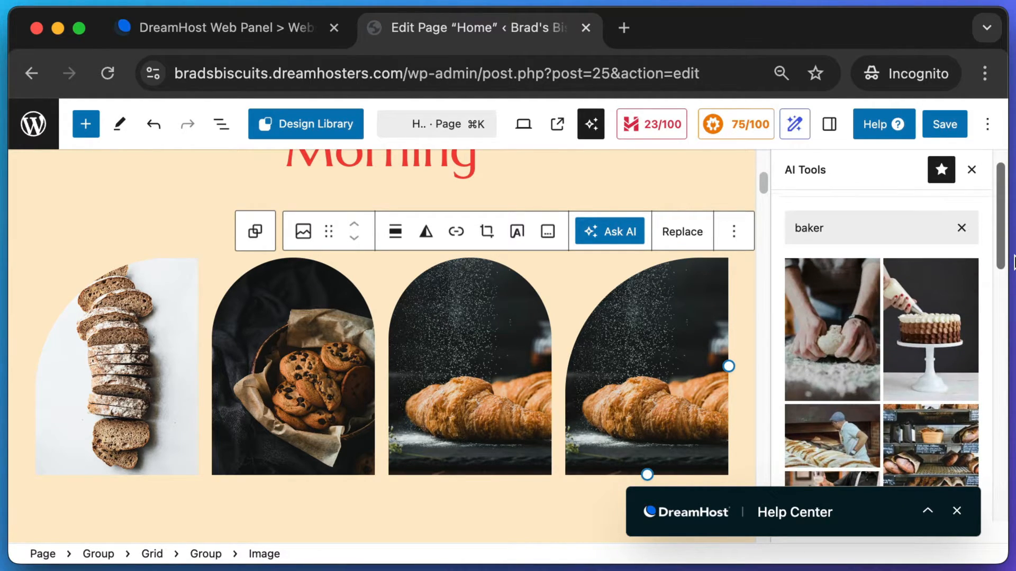
left_click(838, 310)
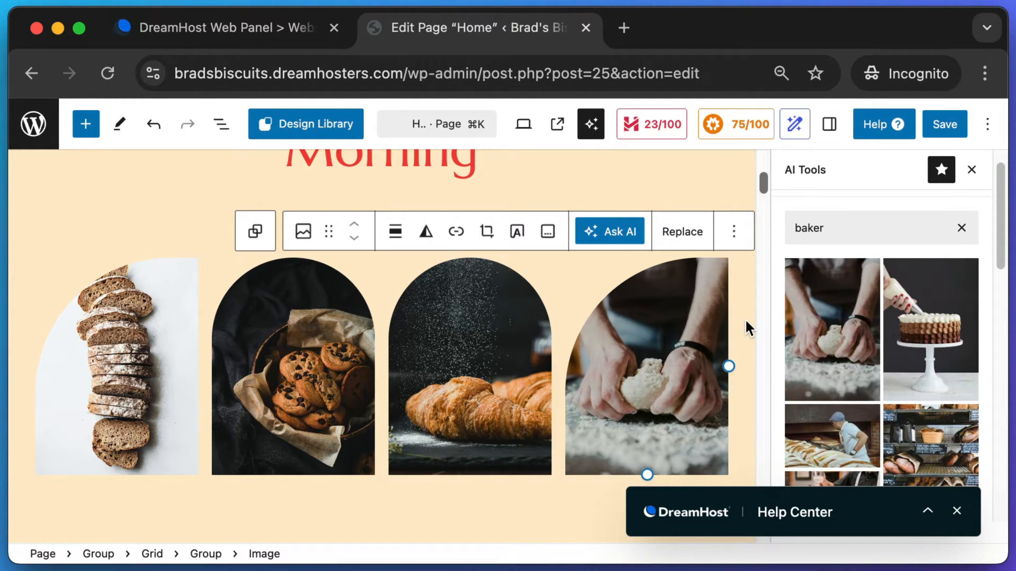
left_click(945, 124)
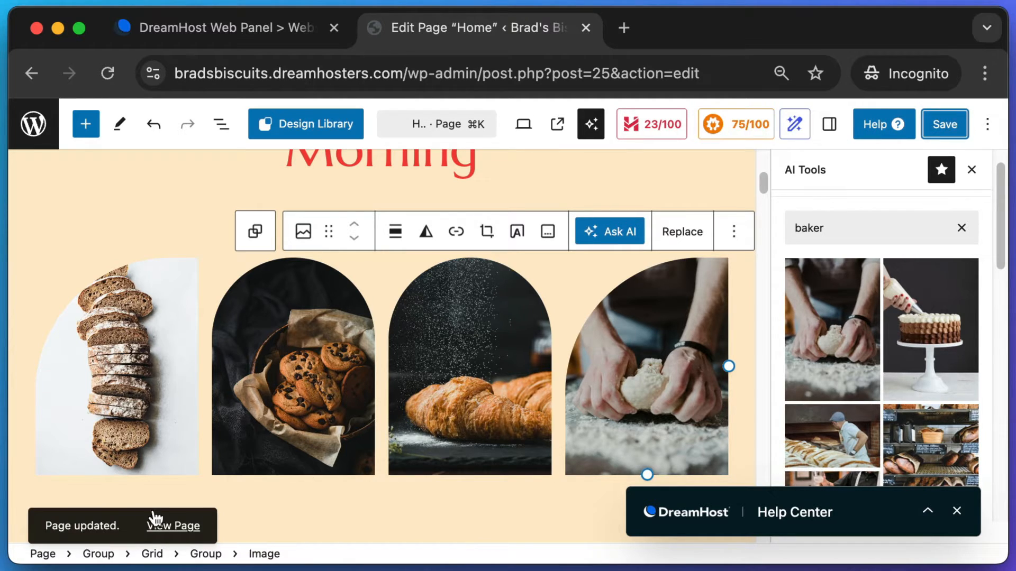
left_click(187, 527)
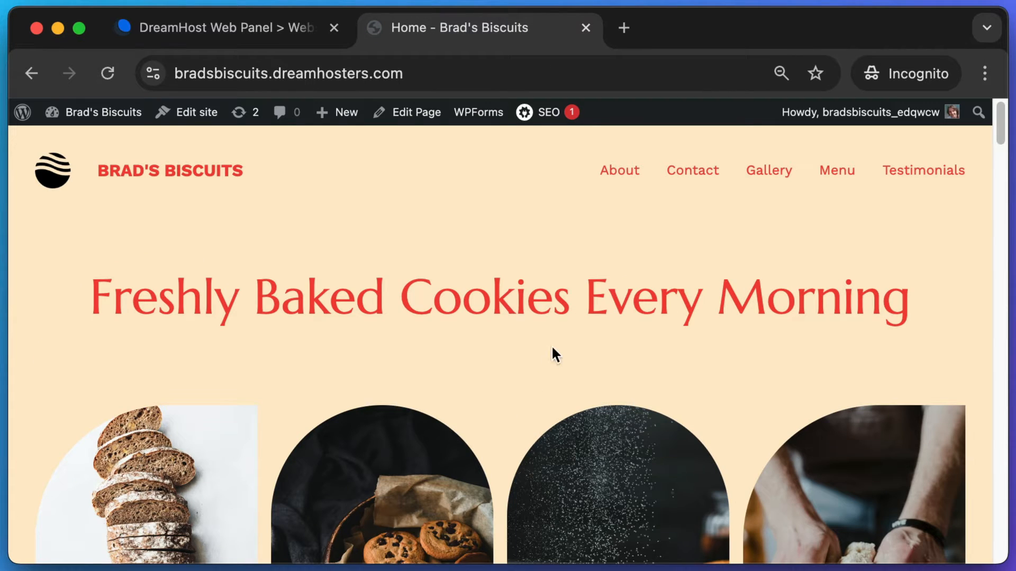
- Check the live Cookies heading and the kneading photo, then edit the Home page again
scroll(553, 348, "down", 5)
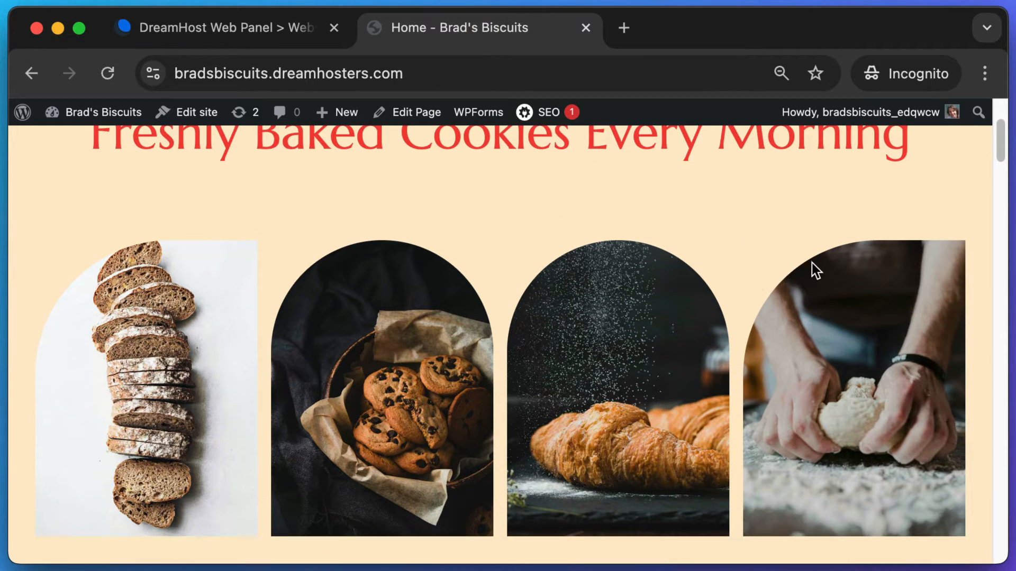
scroll(812, 262, "down", 1)
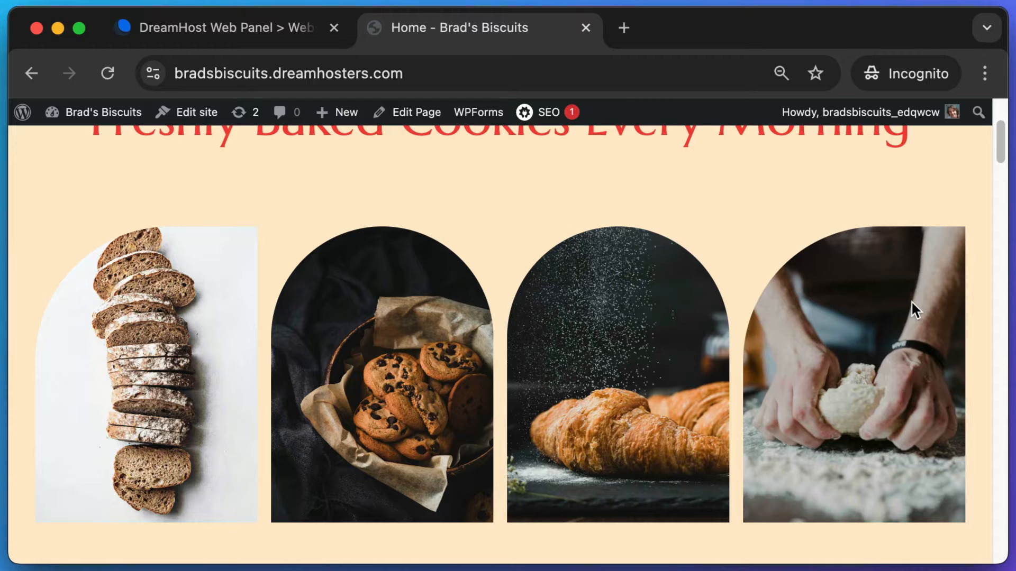
scroll(910, 300, "up", 2)
left_click_drag(401, 146, 607, 147)
scroll(506, 159, "up", 3)
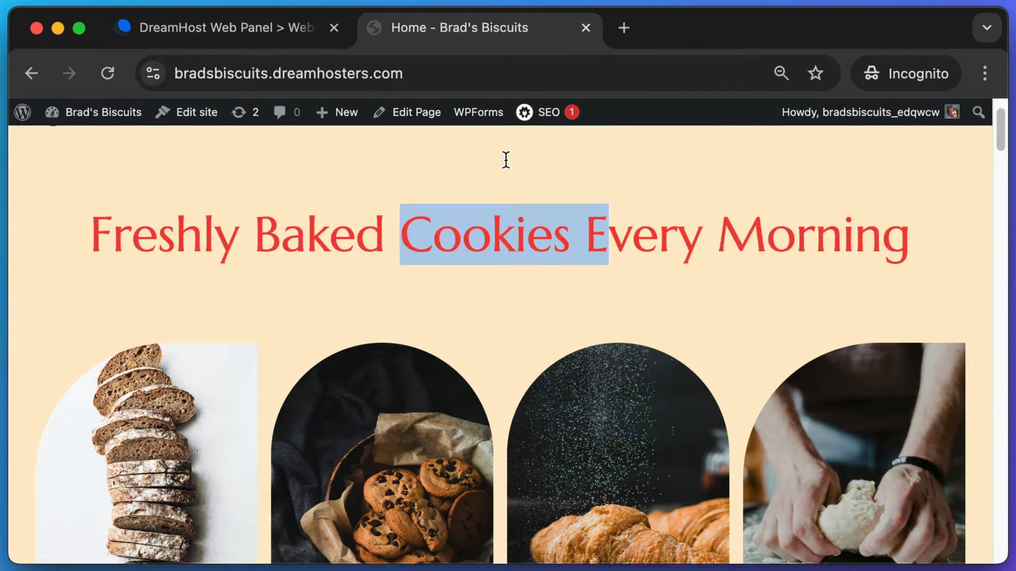
scroll(570, 208, "down", 3)
scroll(840, 332, "down", 2)
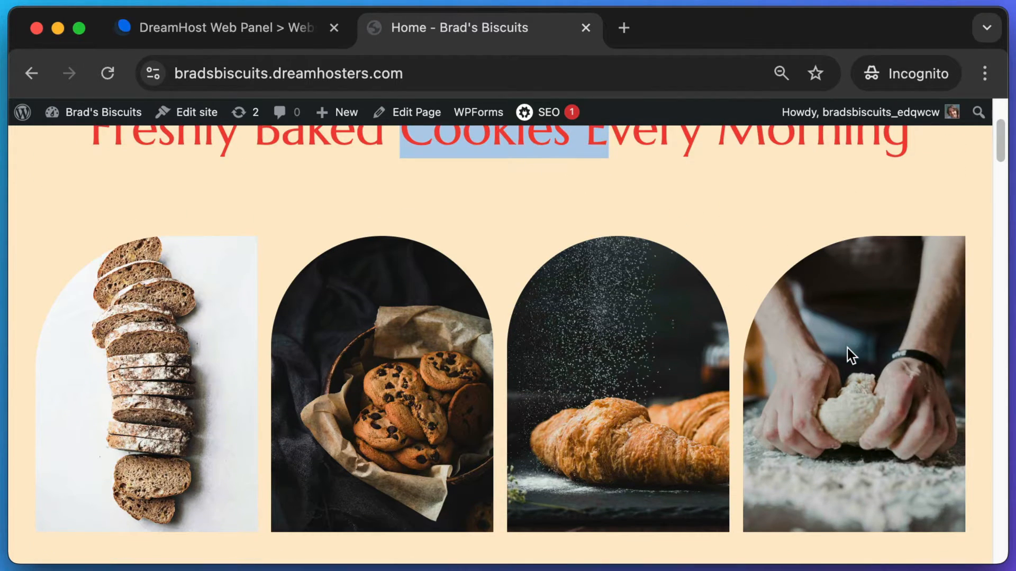
left_click(714, 211)
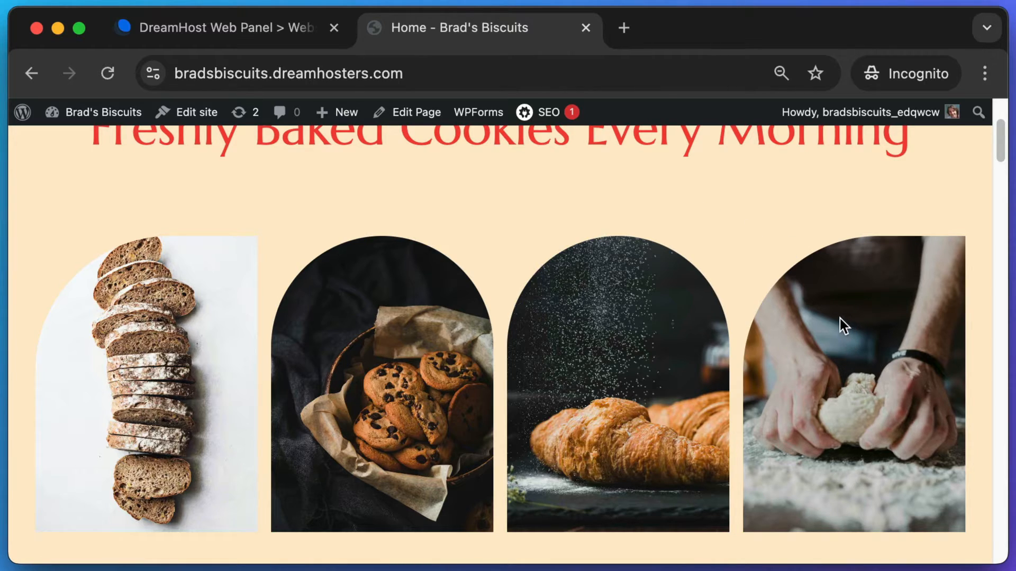
left_click(403, 114)
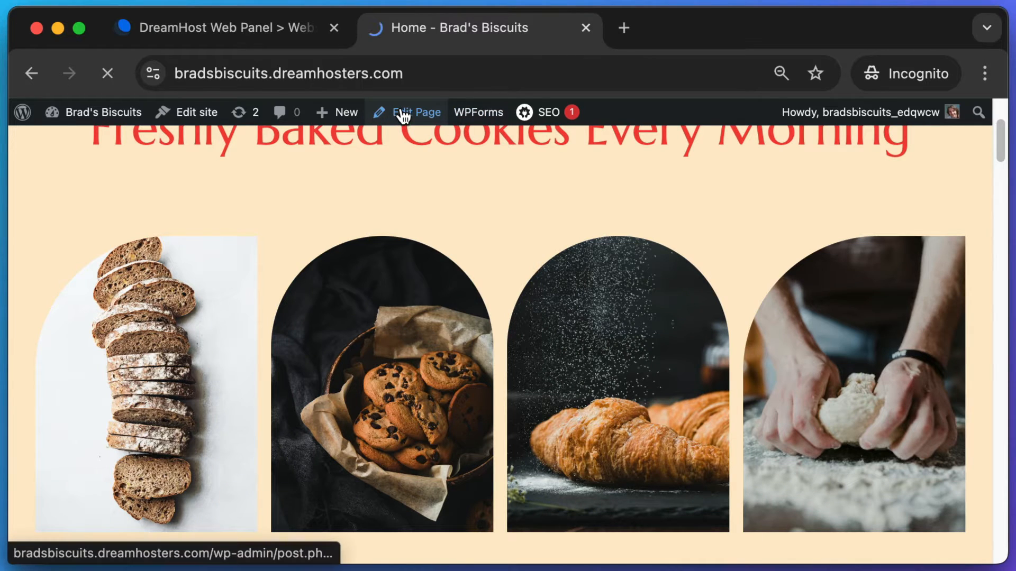
- Replace the croissant photo with the stacked cookies JPG uploaded from Downloads
scroll(585, 240, "down", 3)
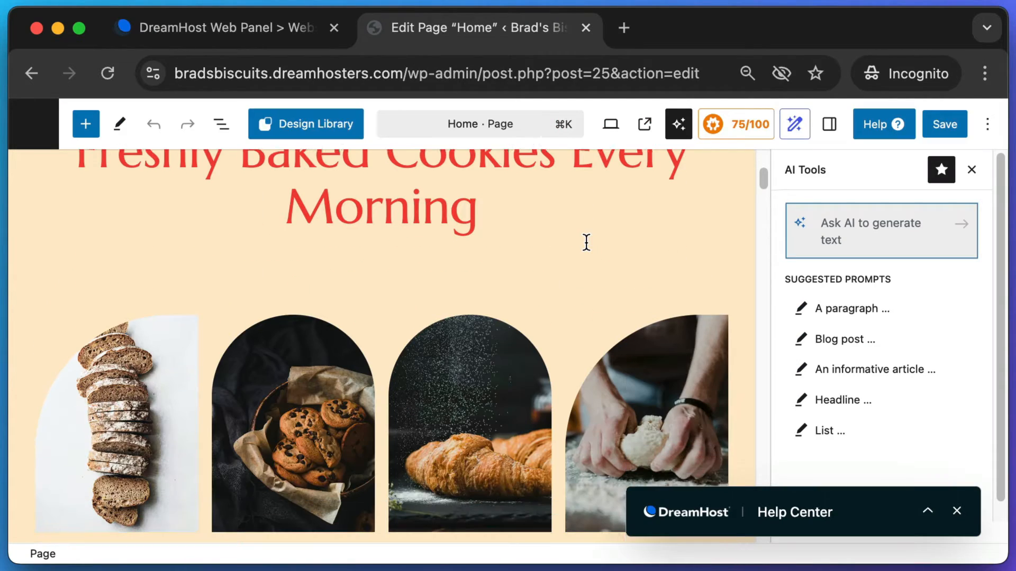
left_click(462, 341)
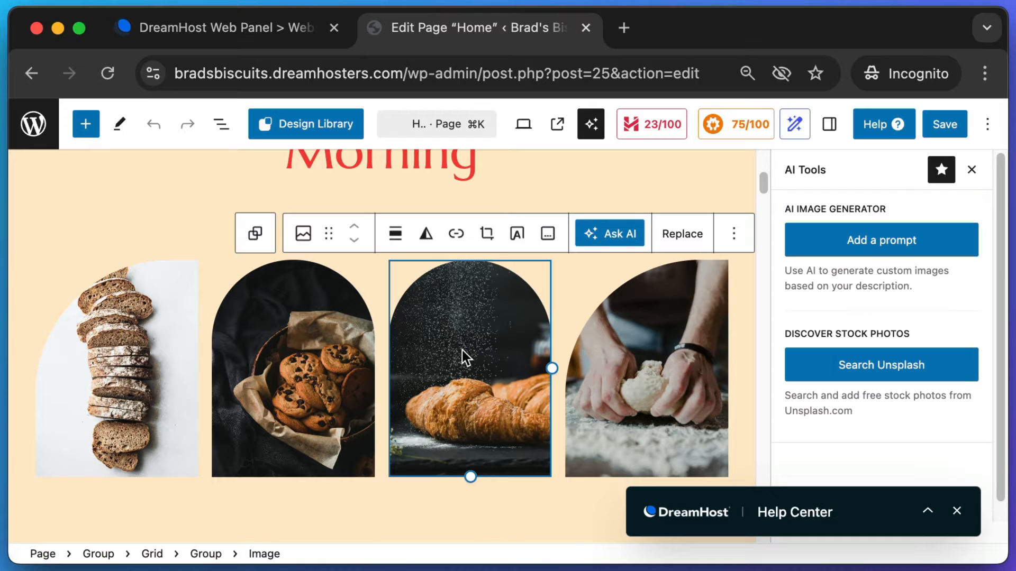
left_click(676, 237)
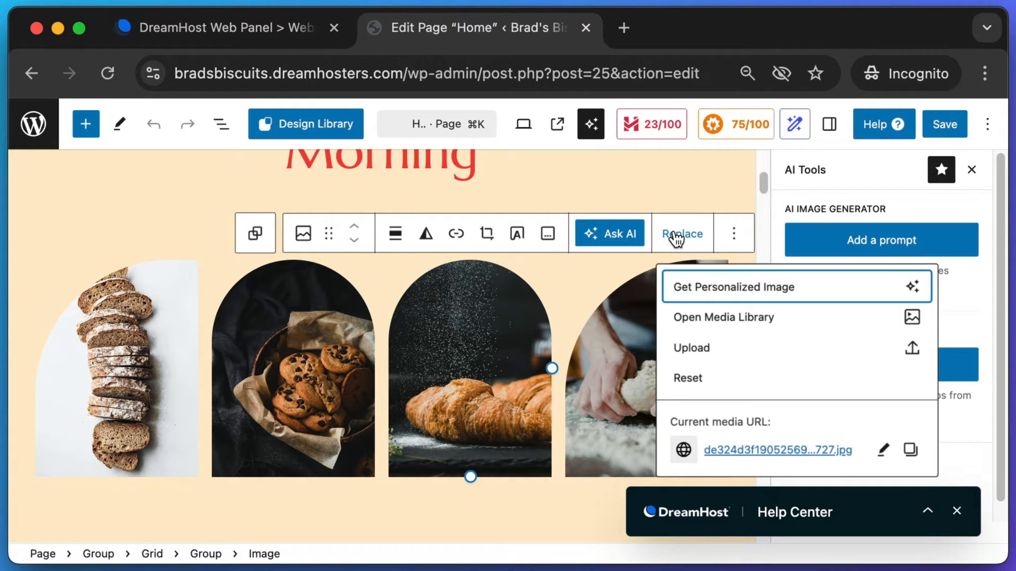
left_click(705, 351)
left_click(386, 227)
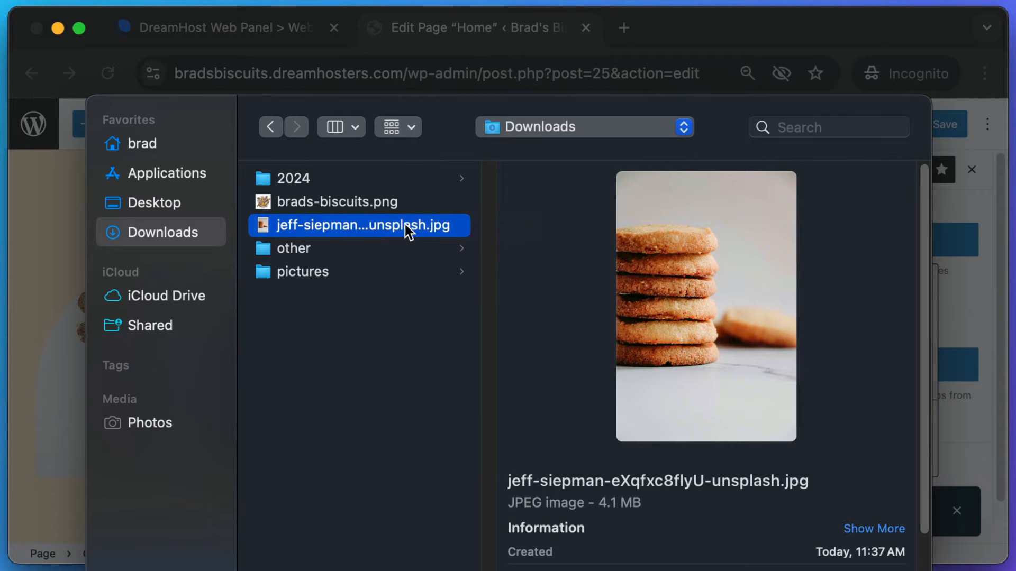
key("Return")
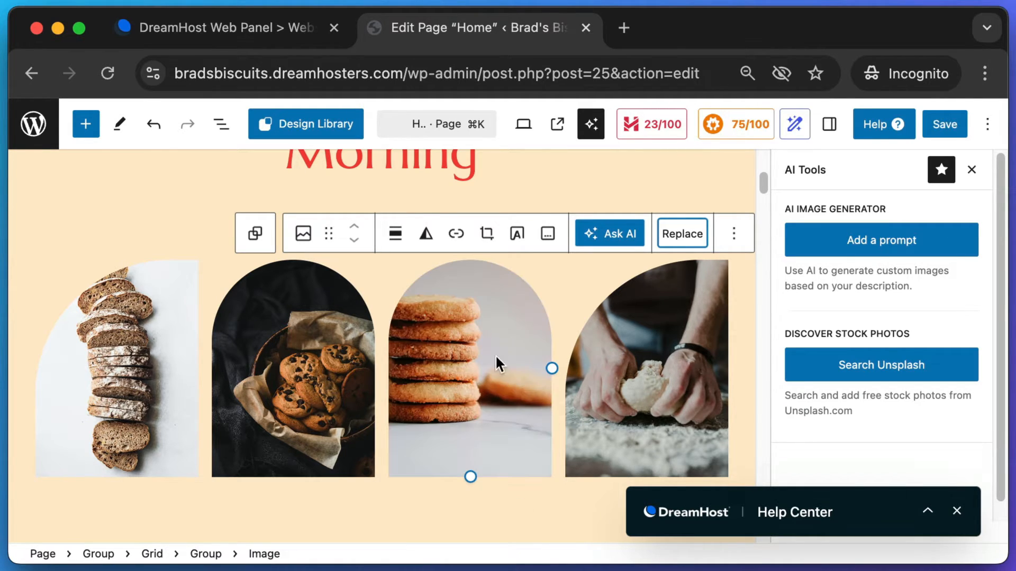
- Save the updated Home page
left_click(946, 124)
key("super+shift+4")
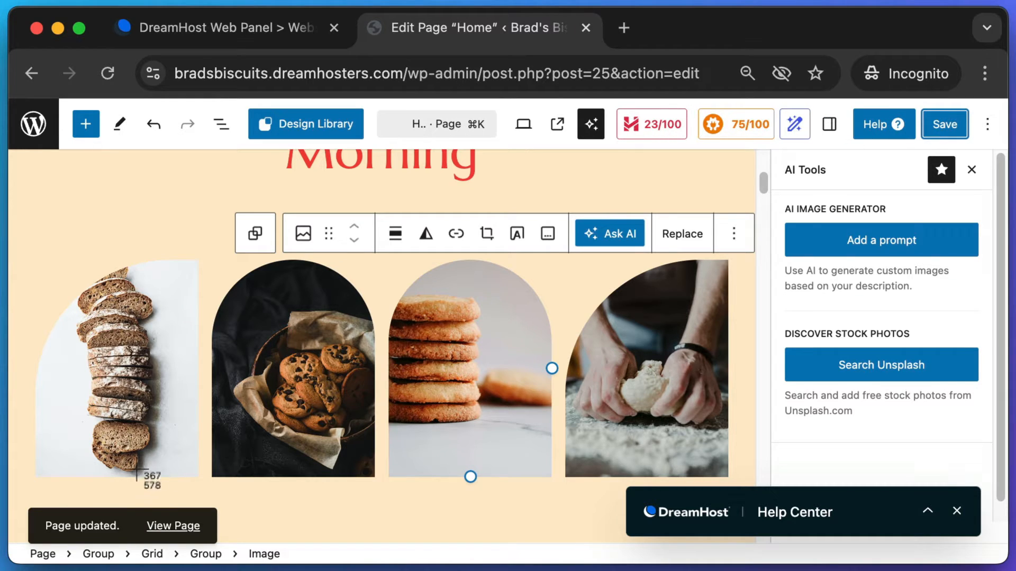
left_click_drag(127, 474, 248, 561)
key("Escape")
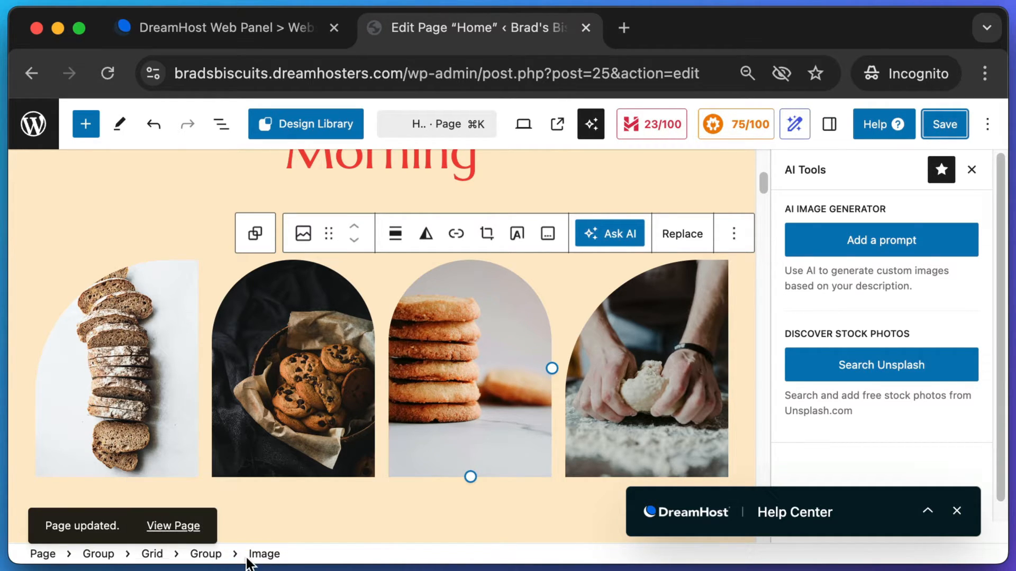
- Exit the editor to the Pages list and visit the live Brad's Biscuits site
key("super+shift+4")
left_click_drag(15, 91, 63, 158)
left_click(36, 125)
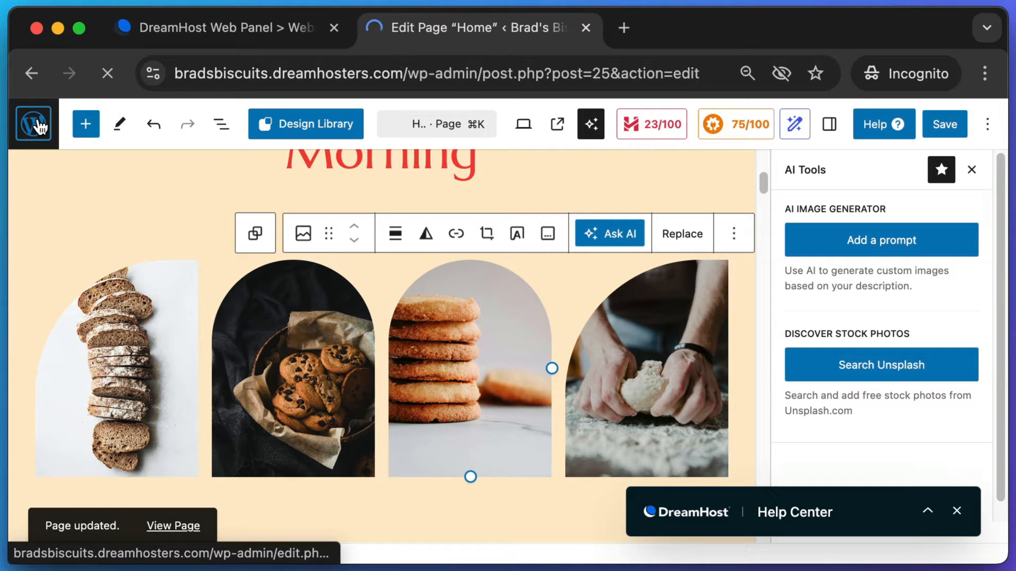
key("super+shift+4")
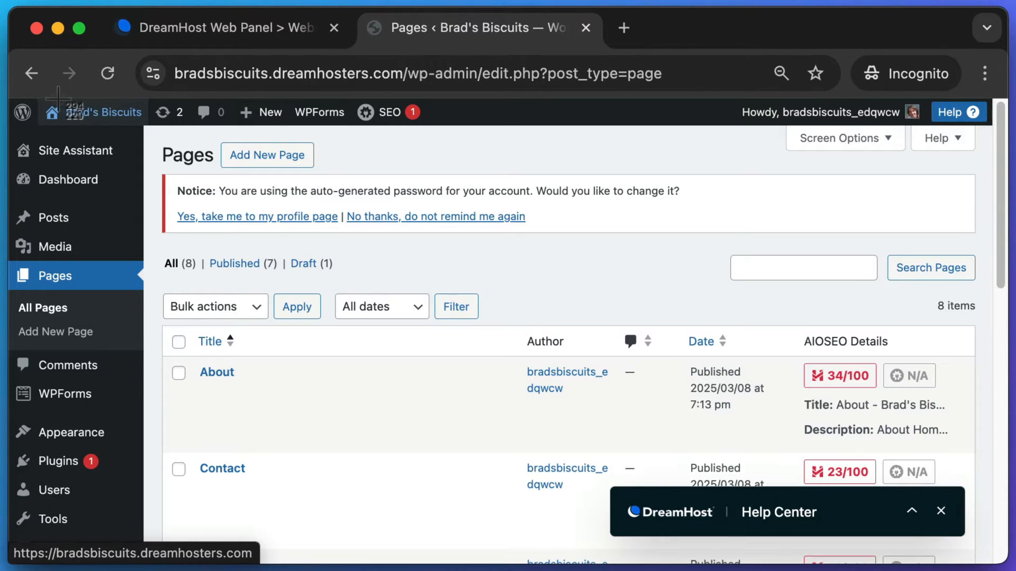
key("Escape")
left_click(110, 115)
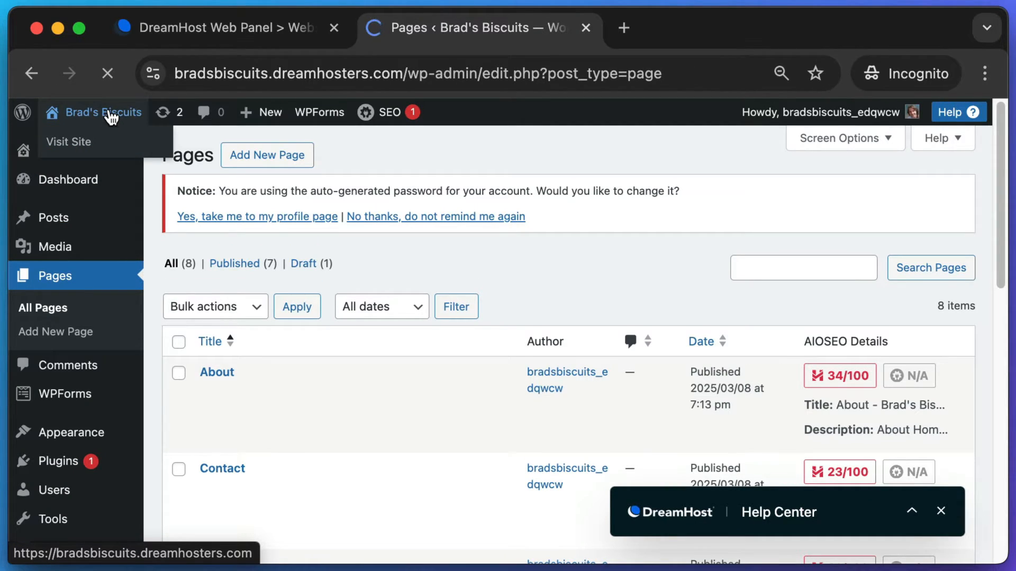
- Scroll the live homepage down to the gallery showing the stacked cookies photo
scroll(346, 286, "down", 1)
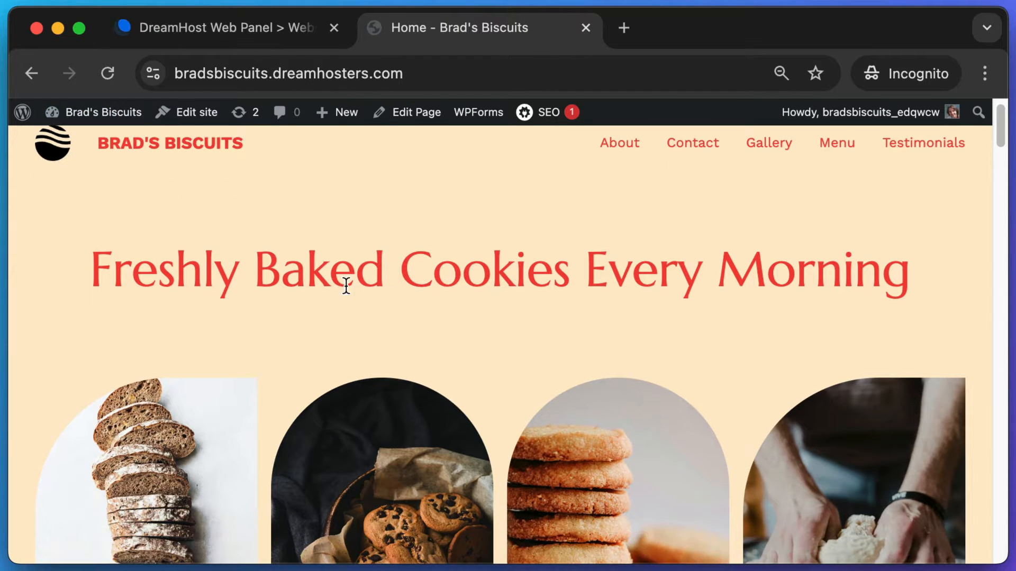
scroll(567, 276, "down", 5)
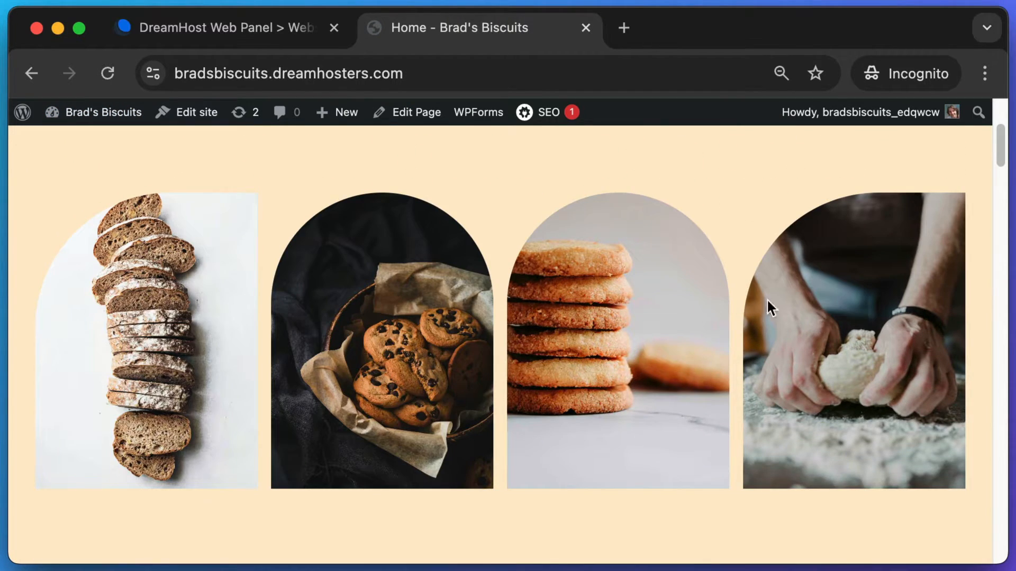
scroll(660, 295, "down", 3)
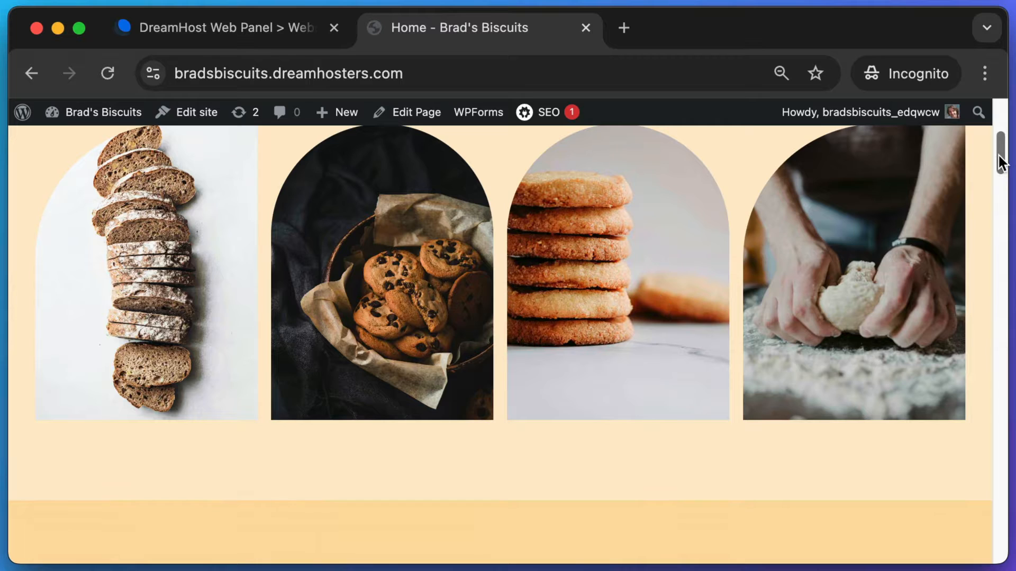
left_click_drag(998, 156, 1002, 212)
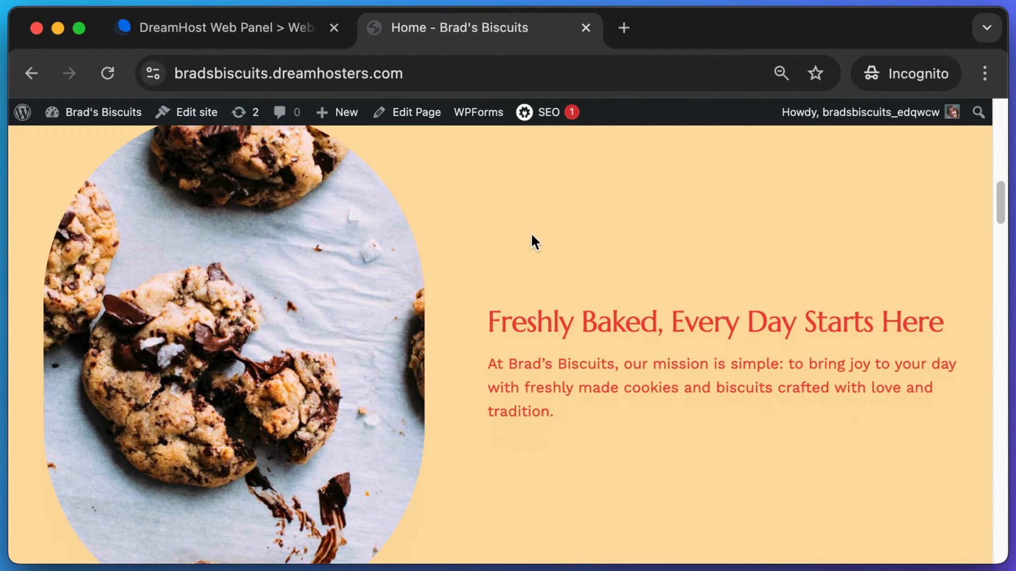
key("super+shift+4")
left_click_drag(89, 185, 397, 466)
key("super+shift+4")
left_click_drag(468, 282, 937, 435)
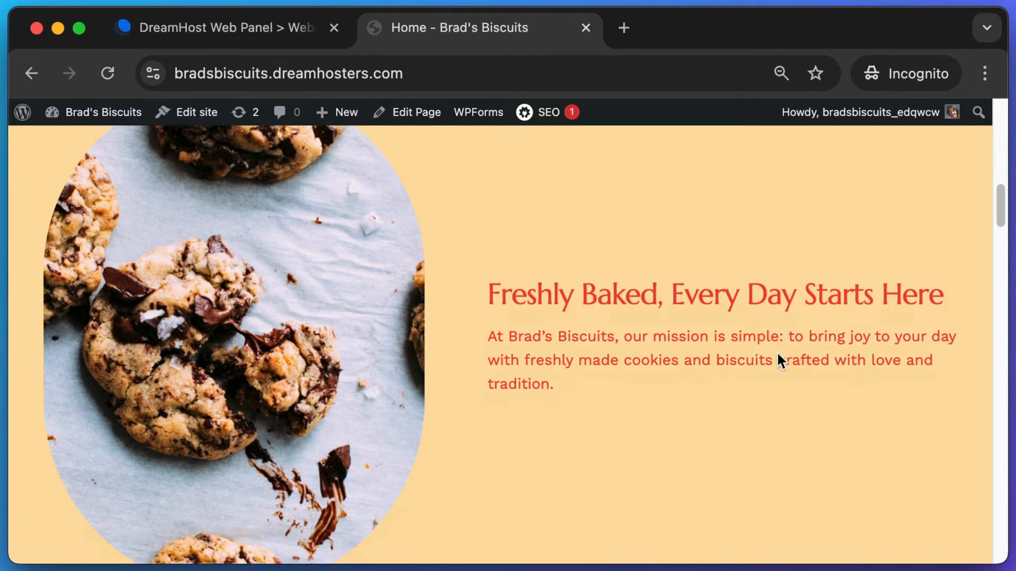
scroll(776, 354, "down", 5)
left_click_drag(996, 248, 1000, 282)
scroll(68, 165, "up", 1)
- Read through the Freshly Baked, Homemade Goodness and California Charm sections
left_click_drag(103, 172, 226, 178)
left_click(217, 188)
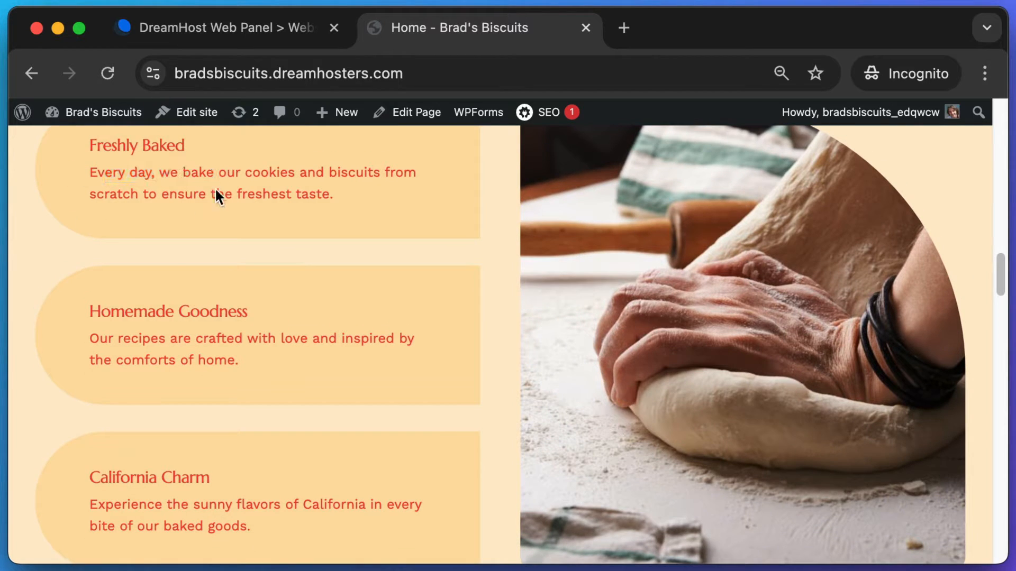
left_click_drag(111, 305, 236, 356)
left_click_drag(131, 337, 268, 338)
scroll(264, 339, "down", 2)
left_click_drag(89, 410, 195, 412)
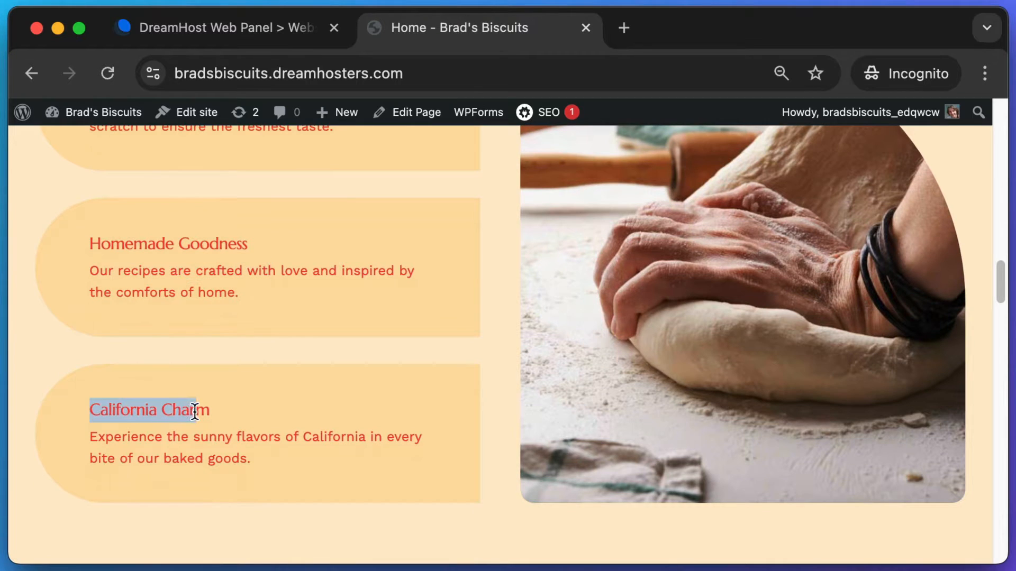
left_click_drag(115, 437, 216, 441)
left_click(265, 443)
scroll(373, 424, "down", 3)
scroll(476, 380, "down", 12)
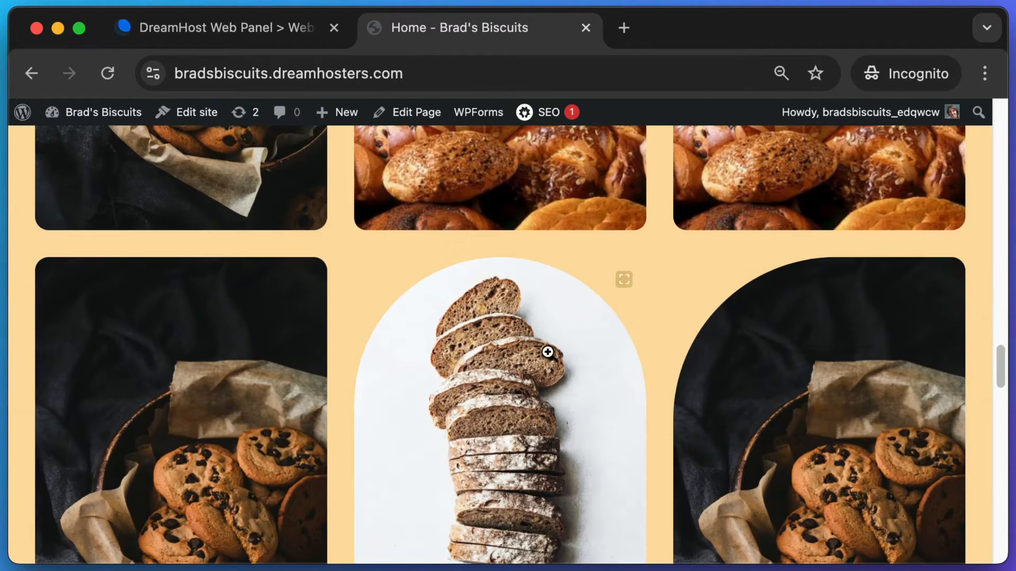
scroll(653, 304, "up", 7)
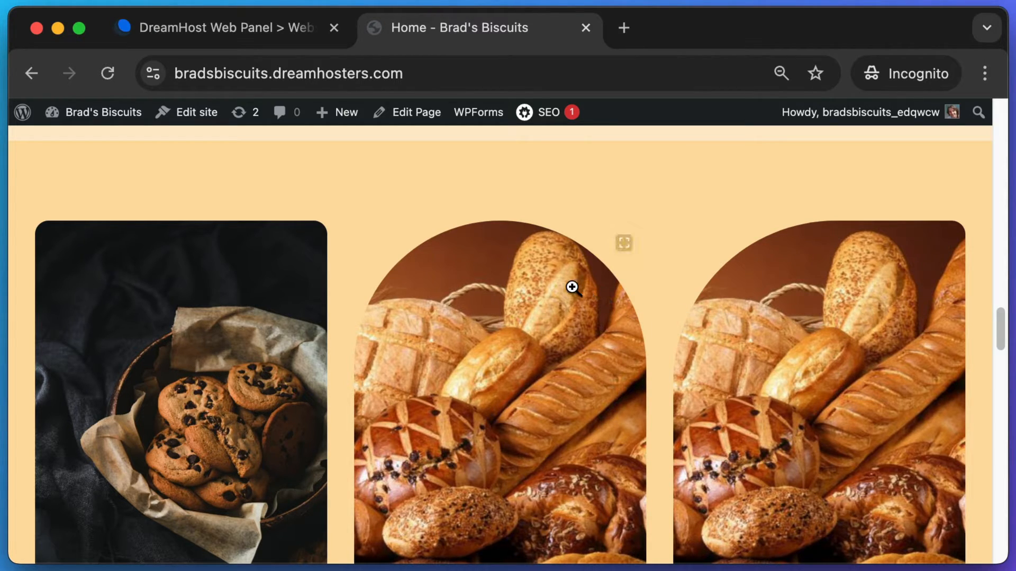
scroll(529, 222, "down", 1)
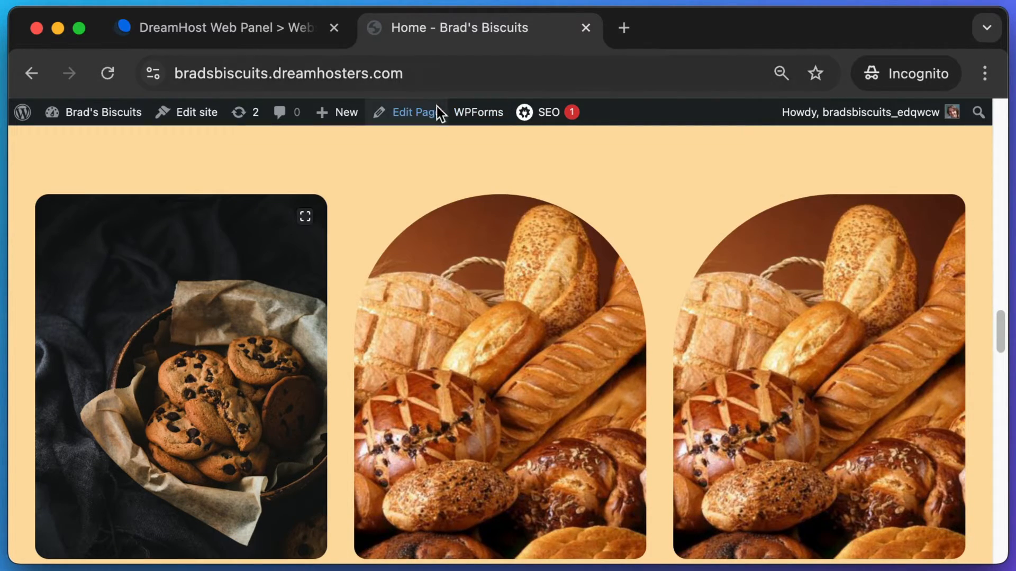
- Reopen the Home page editor and select the third image in the bread gallery
left_click(411, 117)
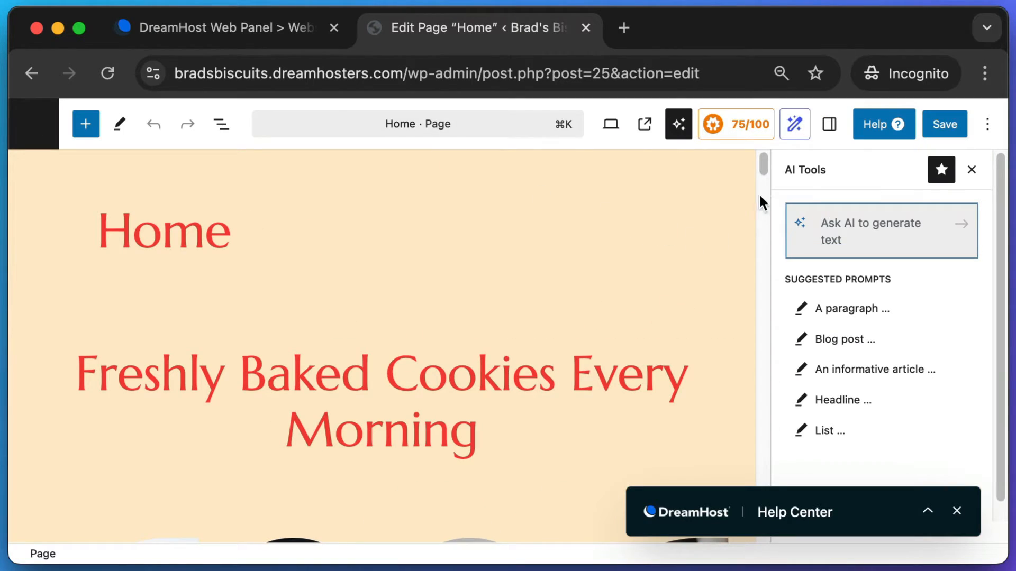
left_click_drag(764, 163, 767, 299)
left_click(616, 266)
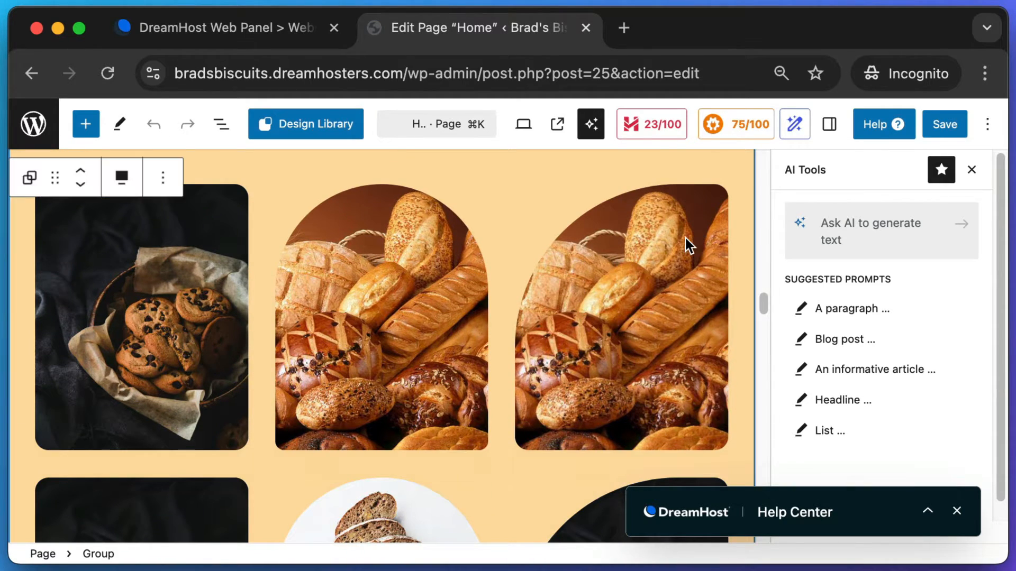
left_click(684, 243)
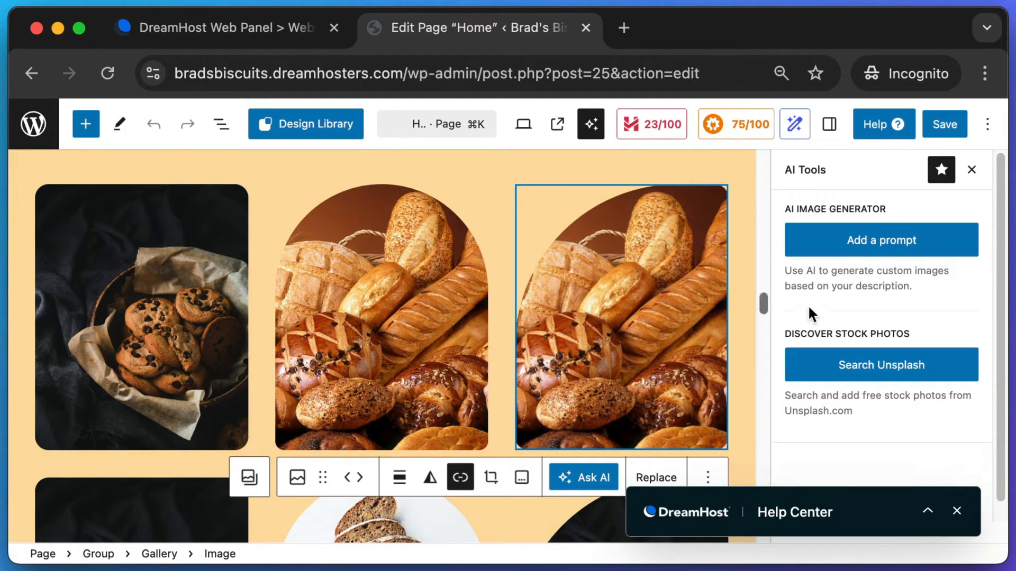
- Replace it with the kneading-dough photo from an Unsplash 'baker' search and save
left_click(898, 373)
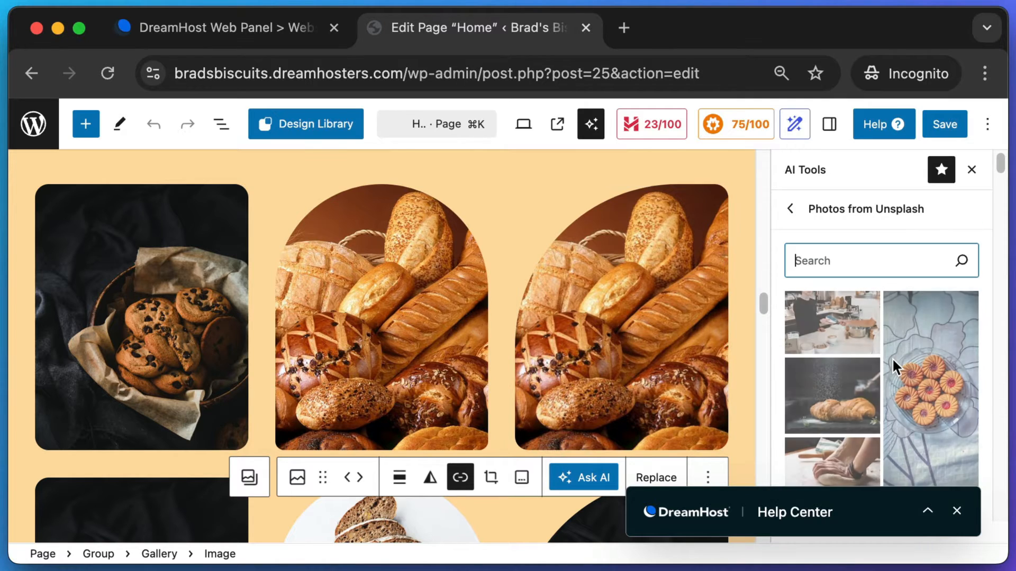
type("baker")
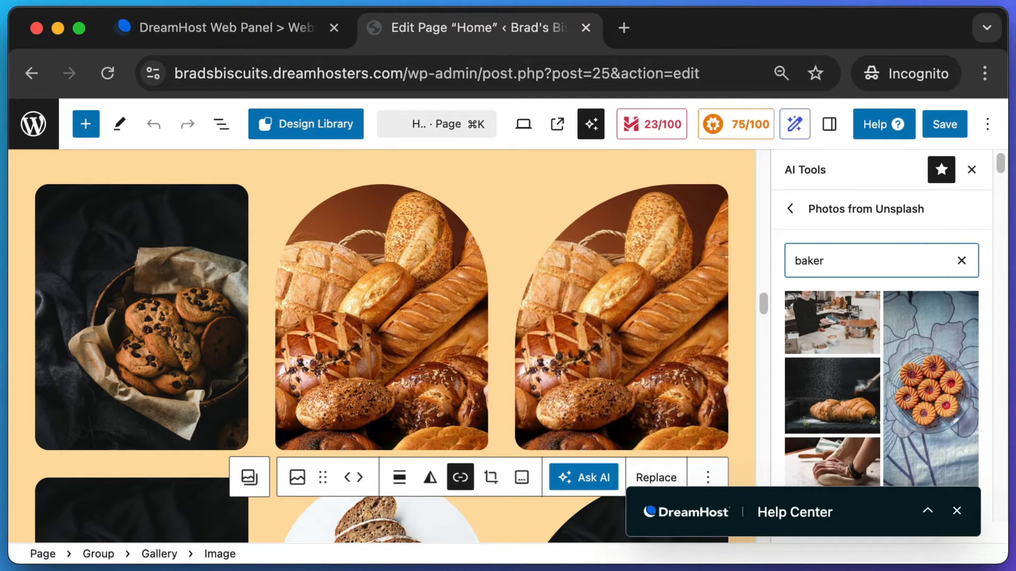
scroll(958, 307, "down", 5)
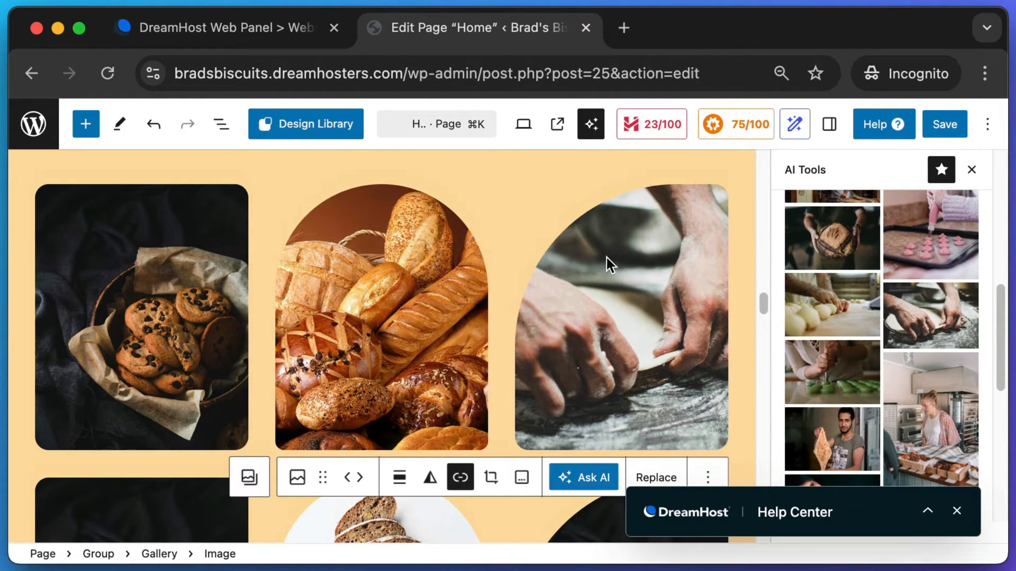
left_click(950, 124)
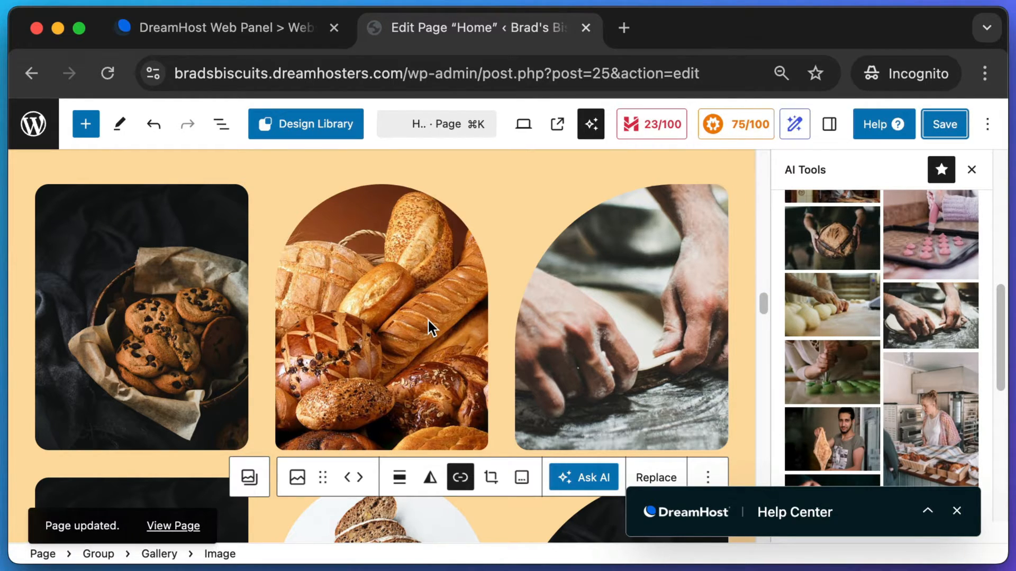
right_click(170, 525)
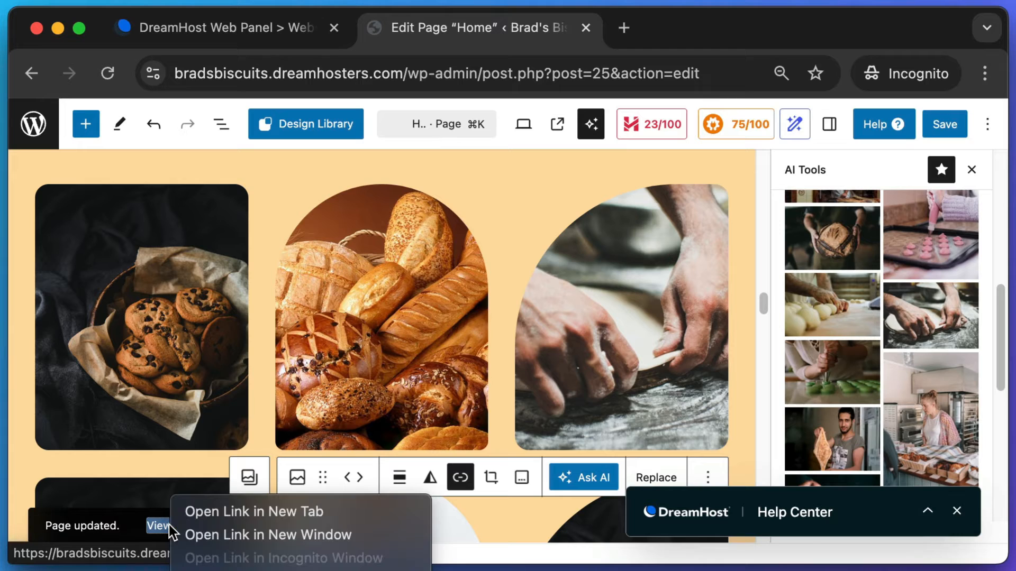
- Open the live Home page in a new tab and compare it with the page editor
left_click(249, 512)
left_click(694, 24)
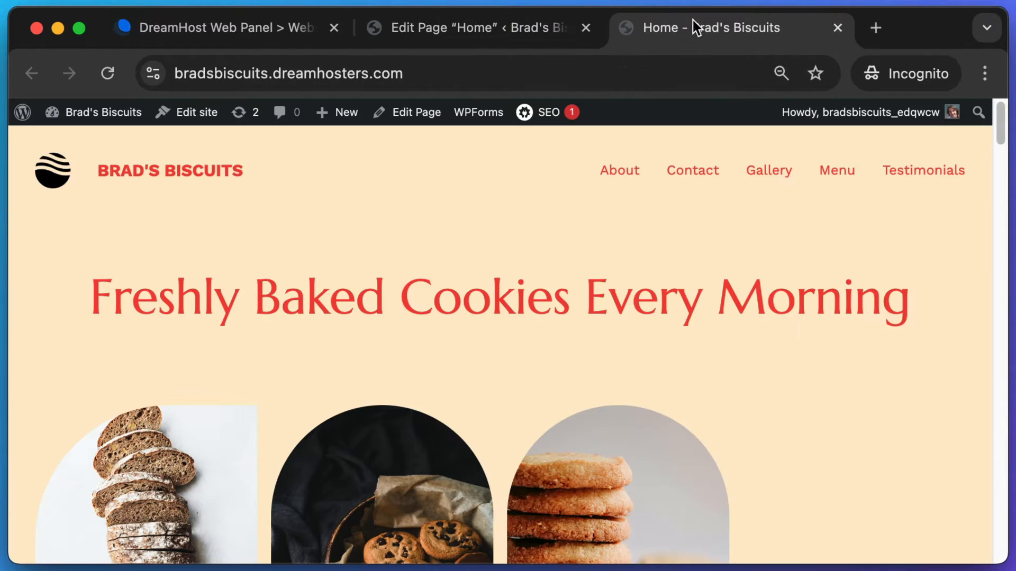
left_click(500, 30)
left_click(662, 24)
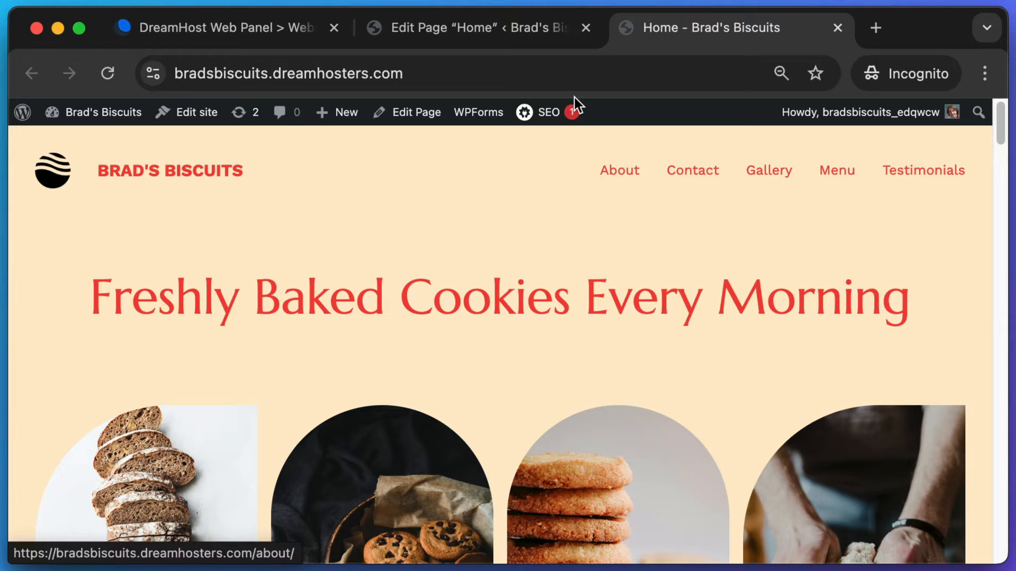
left_click(517, 30)
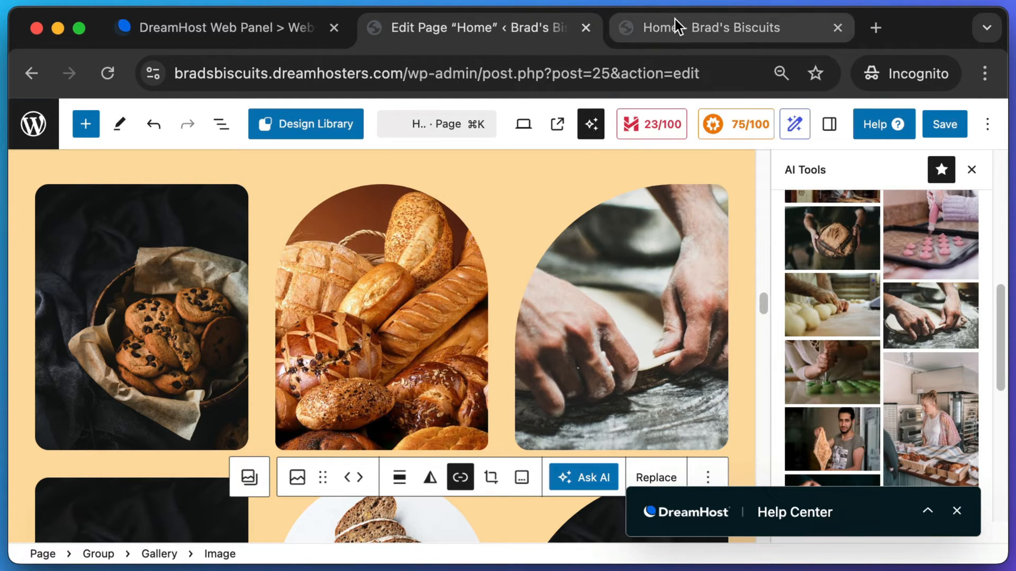
left_click(676, 24)
left_click_drag(1000, 108, 1001, 375)
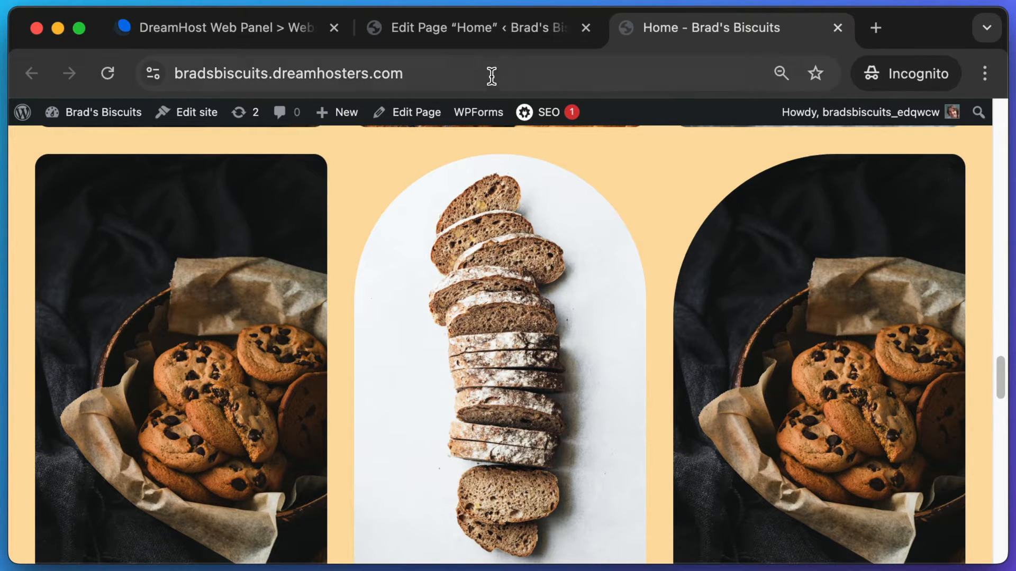
left_click(492, 28)
- Replace the right cookie image in the second gallery row with a dough-shaping Unsplash photo
scroll(532, 293, "down", 5)
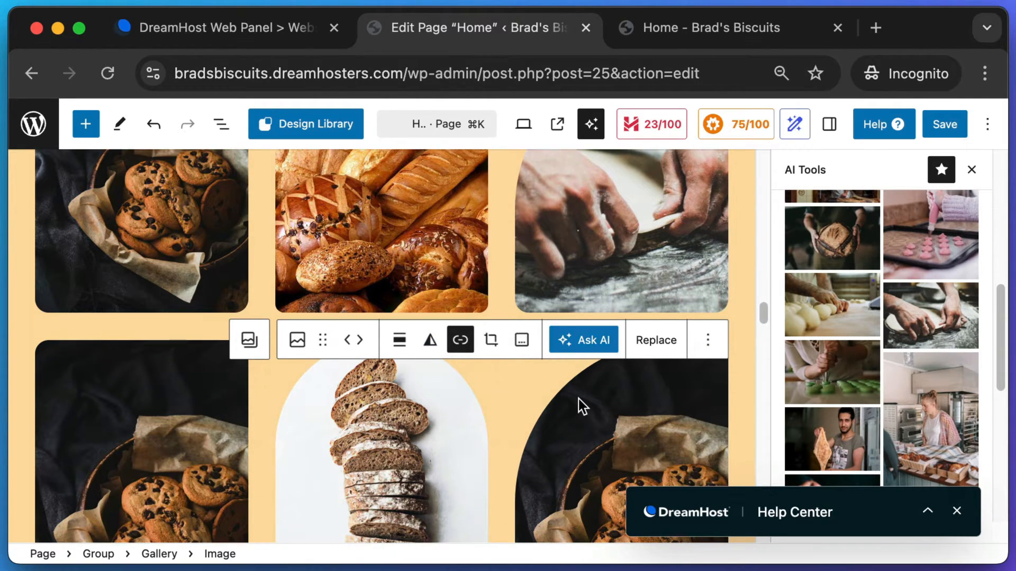
scroll(579, 399, "down", 3)
left_click(601, 366)
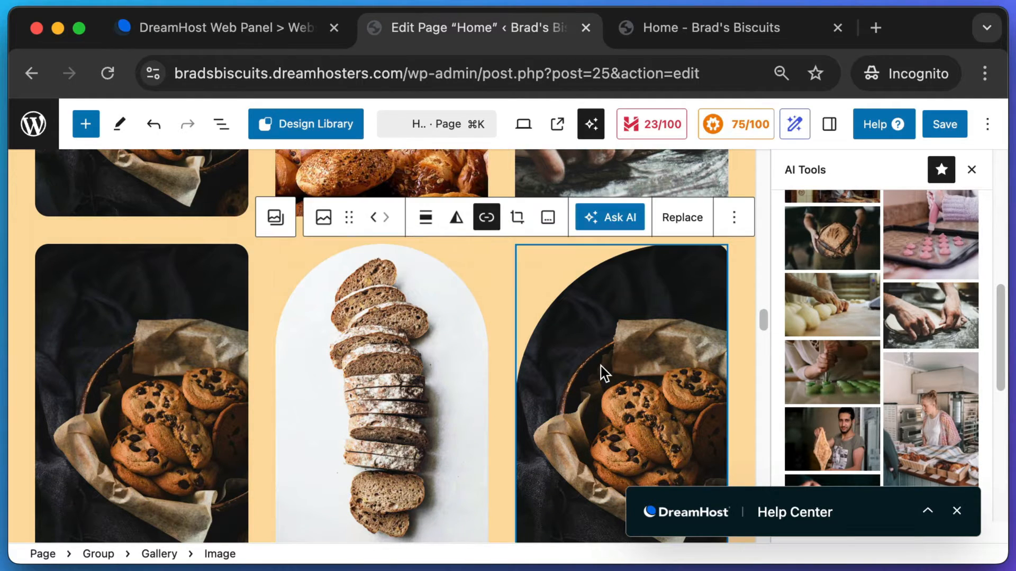
left_click(842, 297)
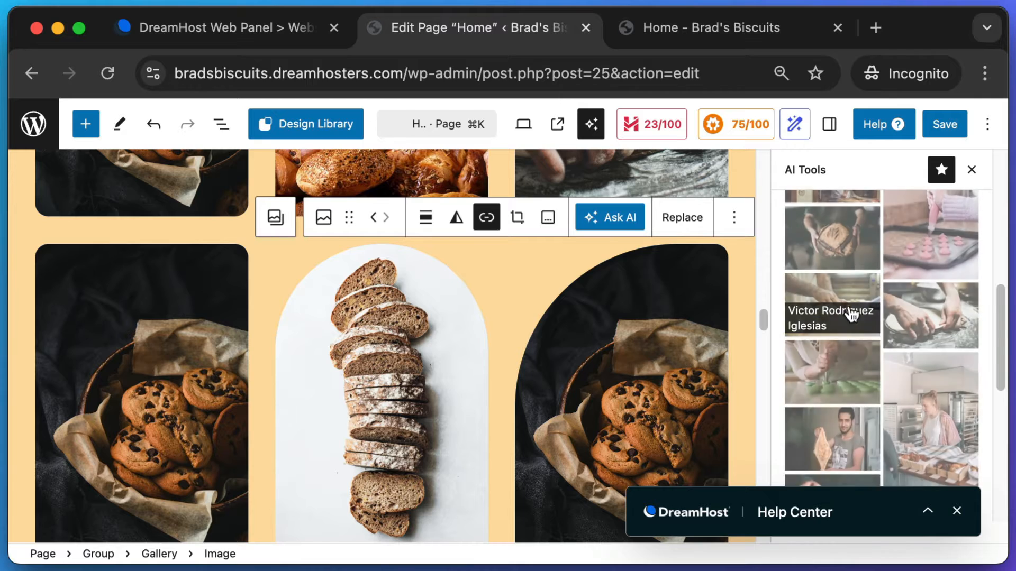
scroll(674, 354, "down", 5)
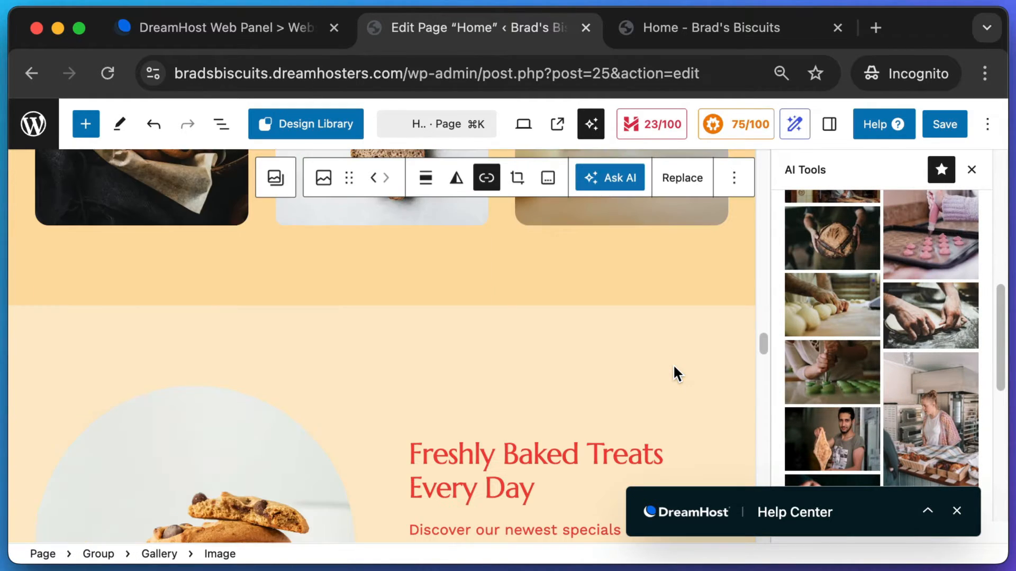
scroll(674, 366, "down", 3)
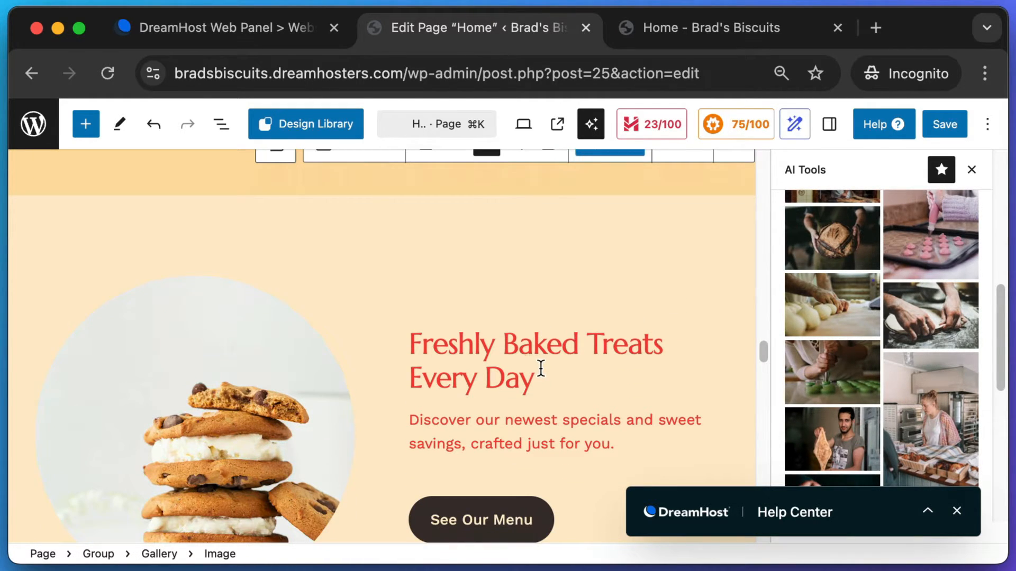
scroll(540, 366, "down", 1)
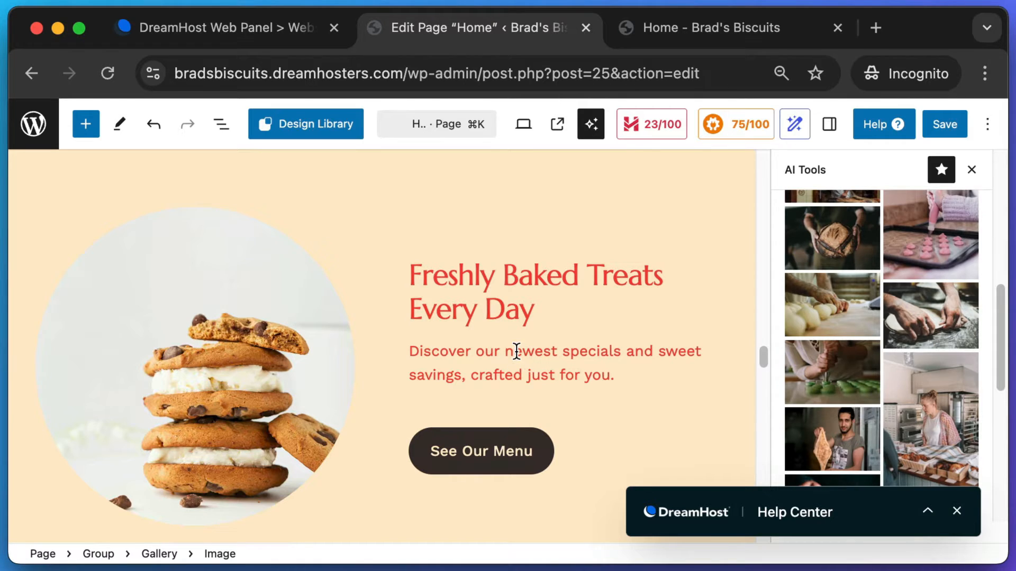
- Screenshot the treats section, save the page, and return to the live Home page
key("super+shift+4")
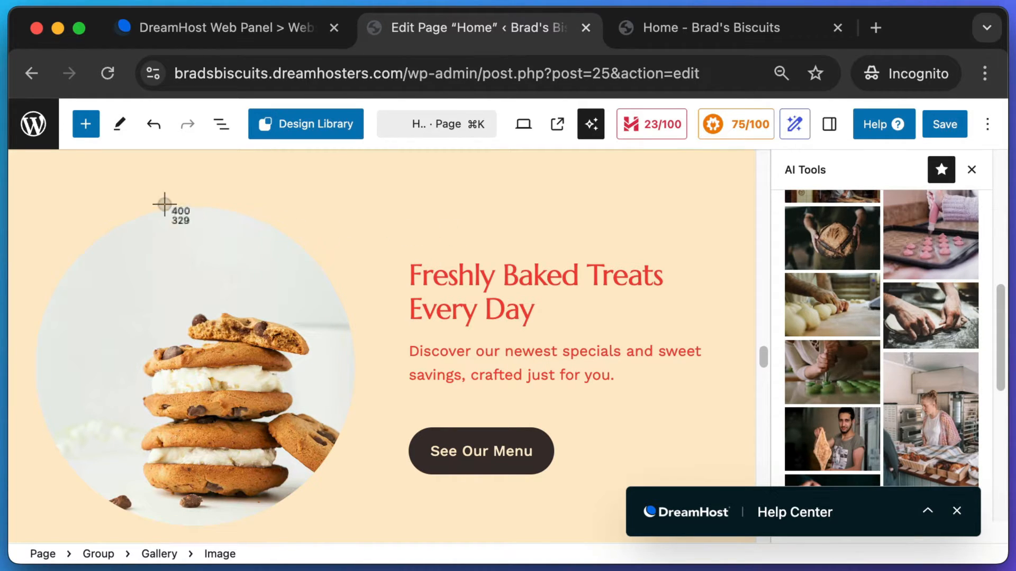
left_click_drag(48, 182, 741, 470)
mouse_move(723, 402)
left_click_drag(760, 360, 771, 399)
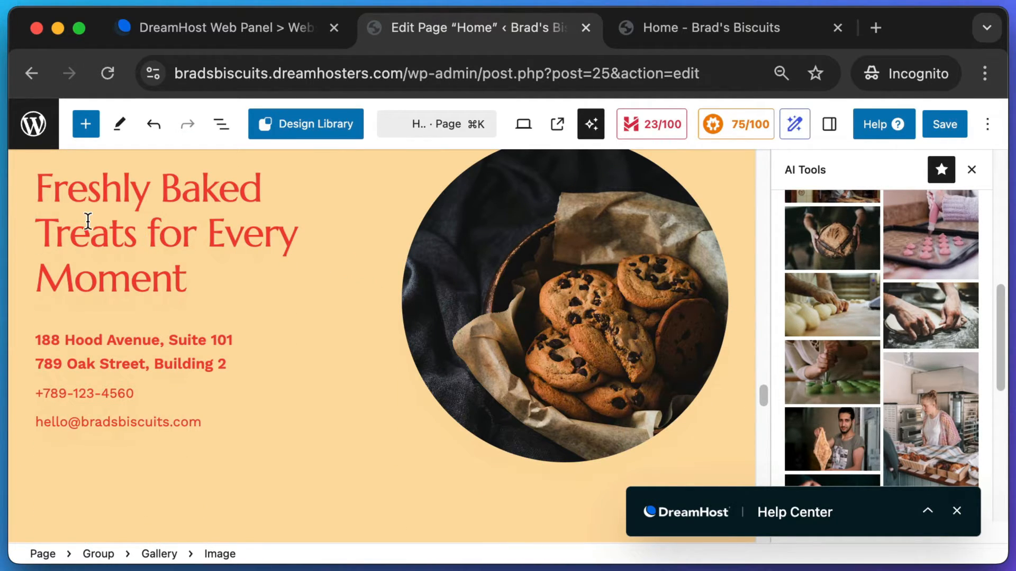
scroll(143, 320, "down", 10)
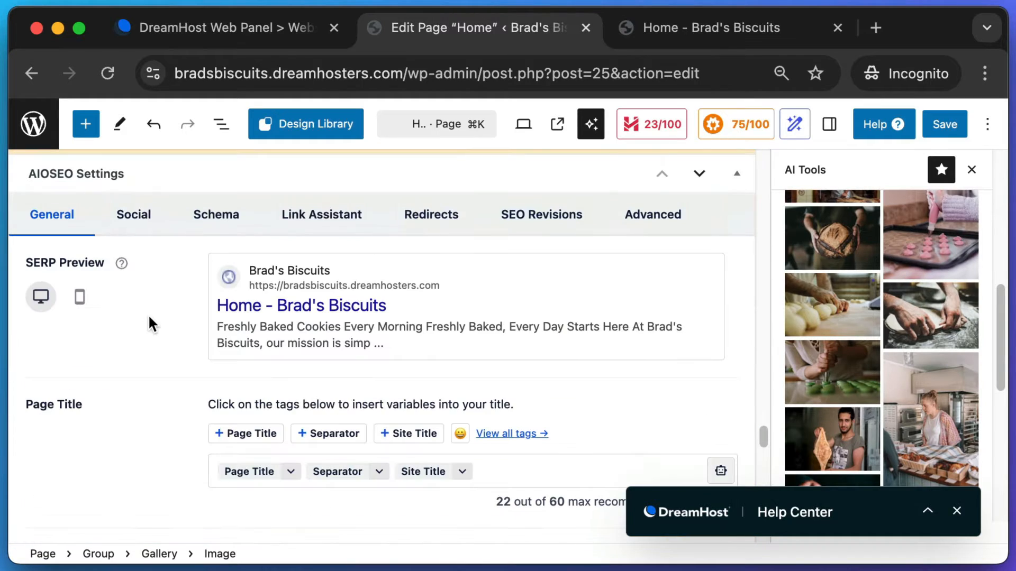
scroll(151, 323, "up", 5)
left_click(942, 130)
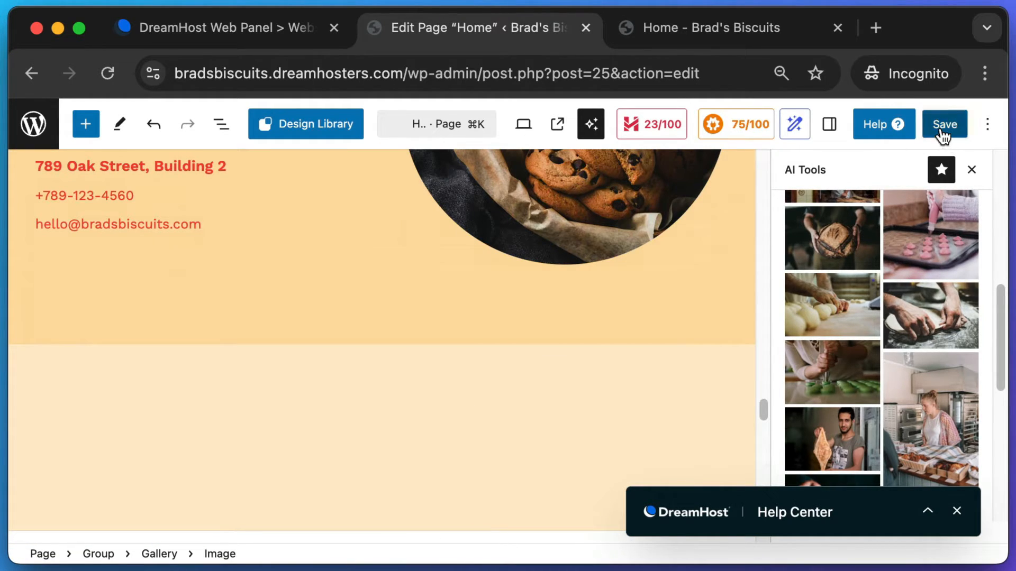
left_click(706, 25)
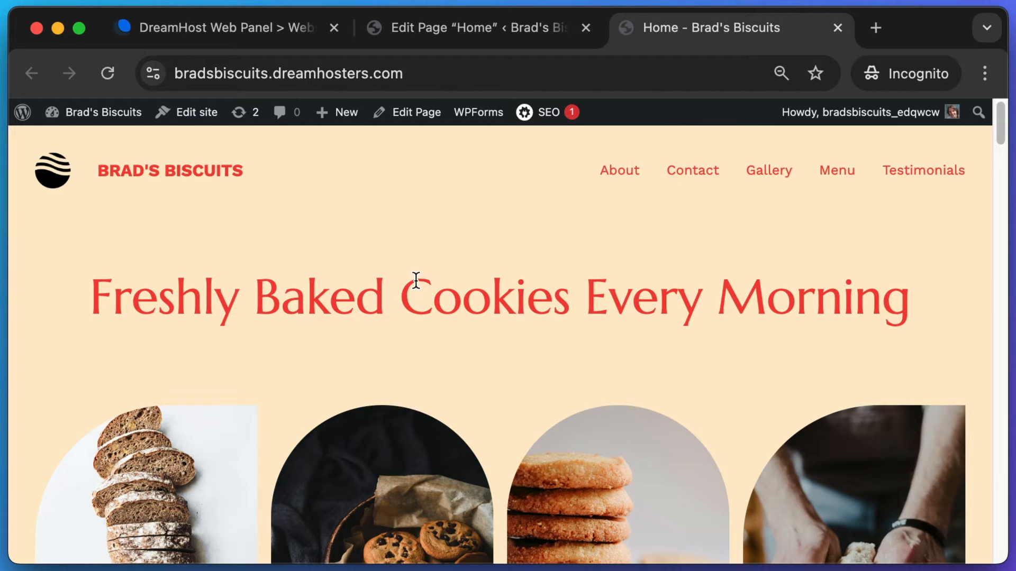
- Take a region screenshot of the header logo on the live Home page
left_click_drag(872, 286, 293, 286)
left_click(293, 285)
key("super+shift+4")
left_click_drag(24, 221, 24, 133)
key("super+shift+4")
left_click_drag(997, 132, 996, 541)
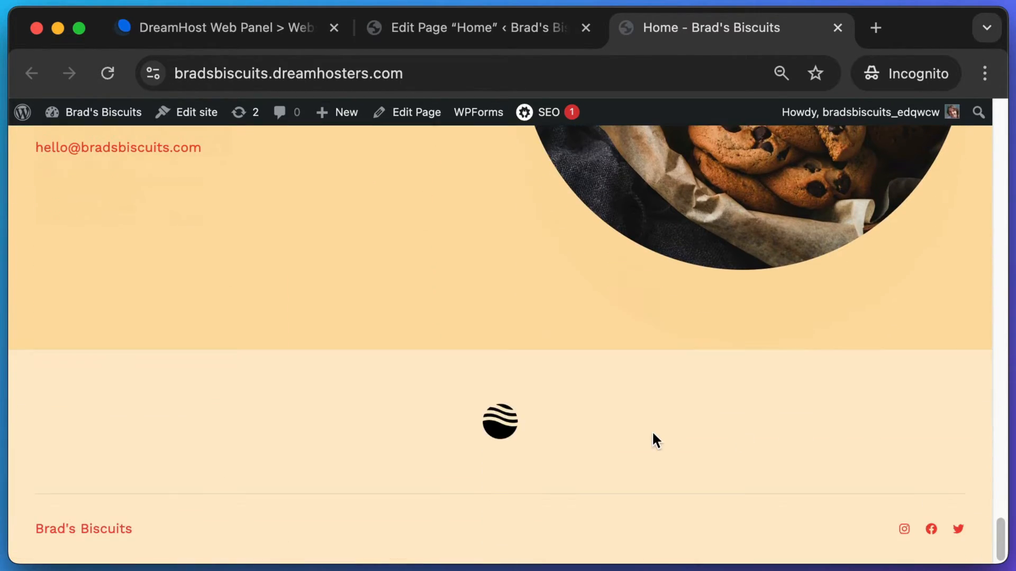
- Screenshot the footer logo and close the page editor tab
key("super+shift+4")
left_click_drag(432, 364, 585, 478)
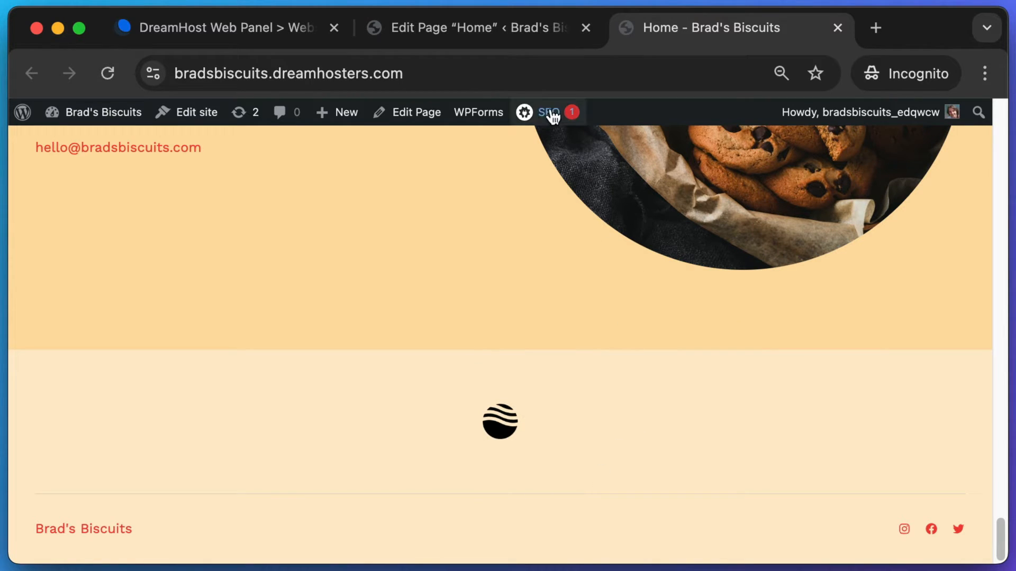
middle_click(484, 28)
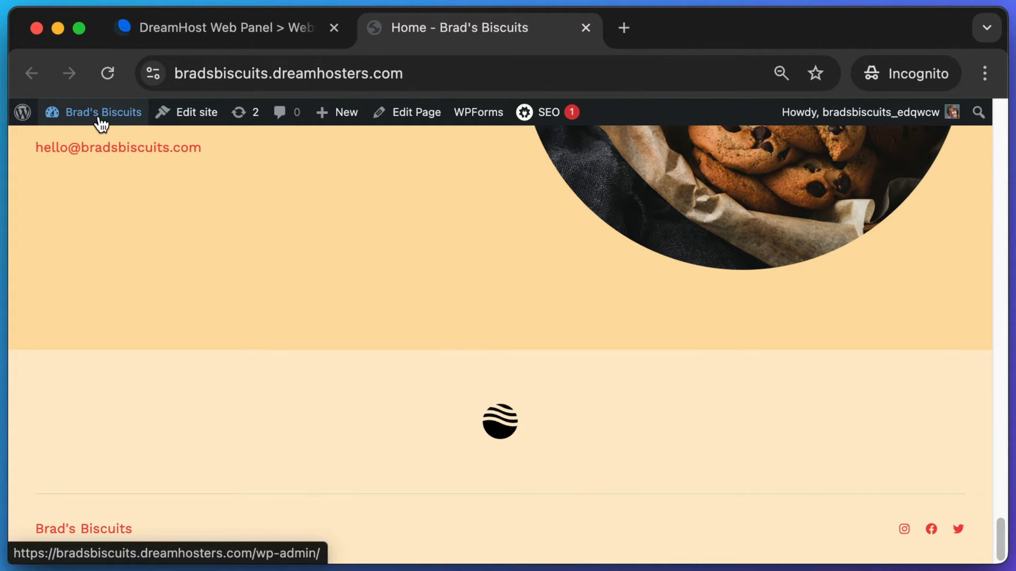
mouse_move(82, 115)
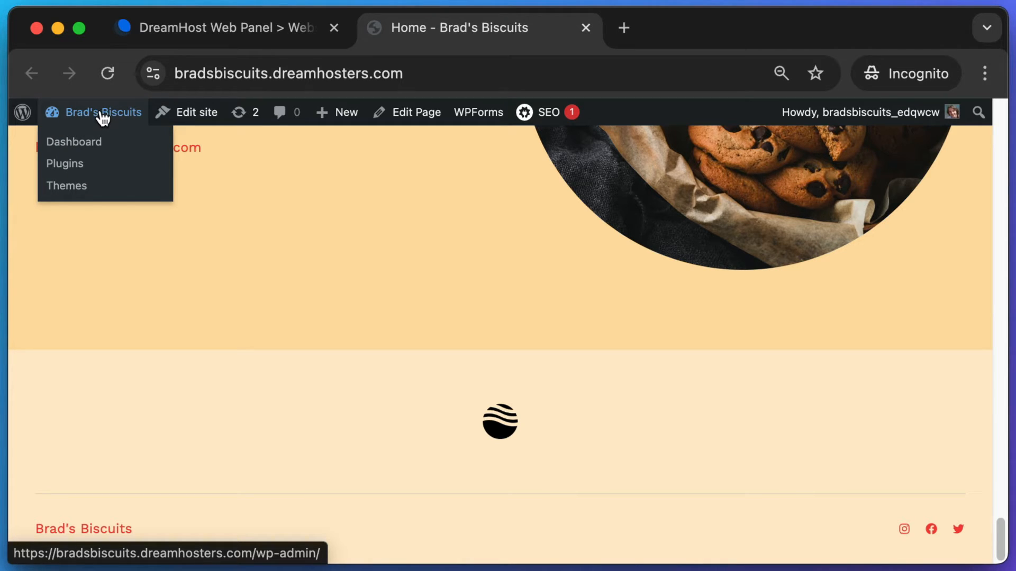
- Open the Site Assistant page from the dashboard and scroll the Site Guide to 'Upload a logo'
left_click(103, 117)
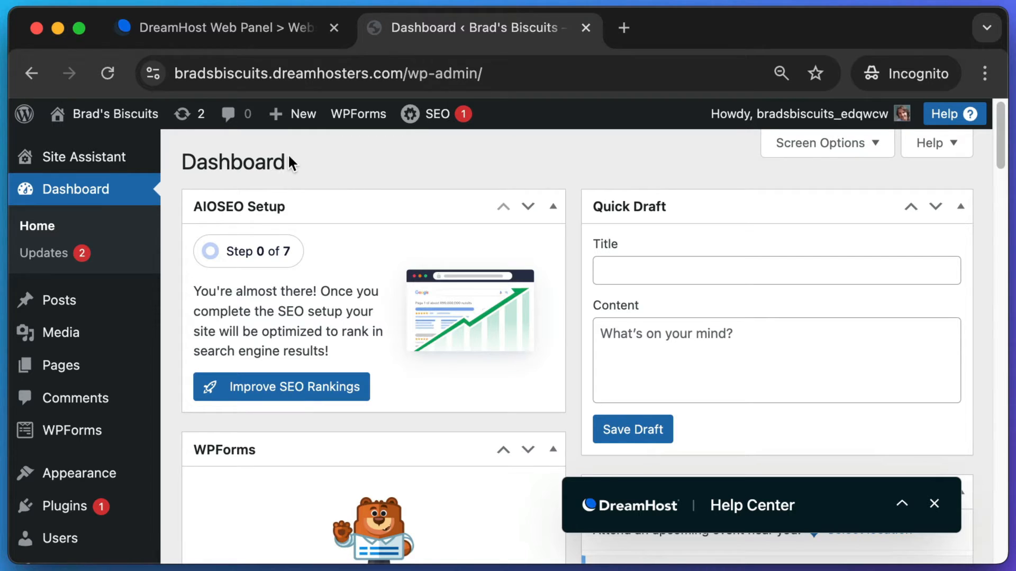
left_click(114, 158)
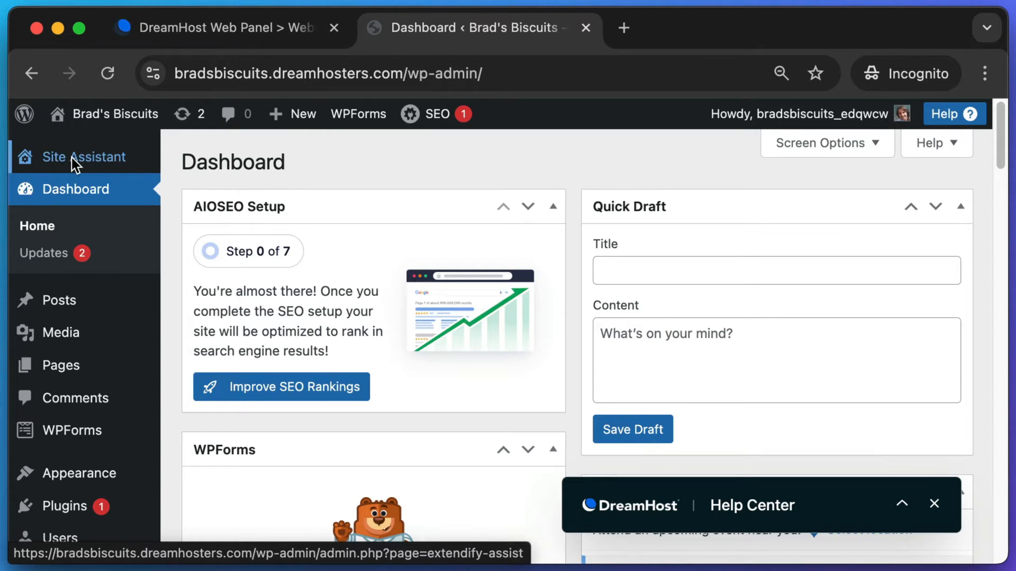
scroll(180, 228, "down", 6)
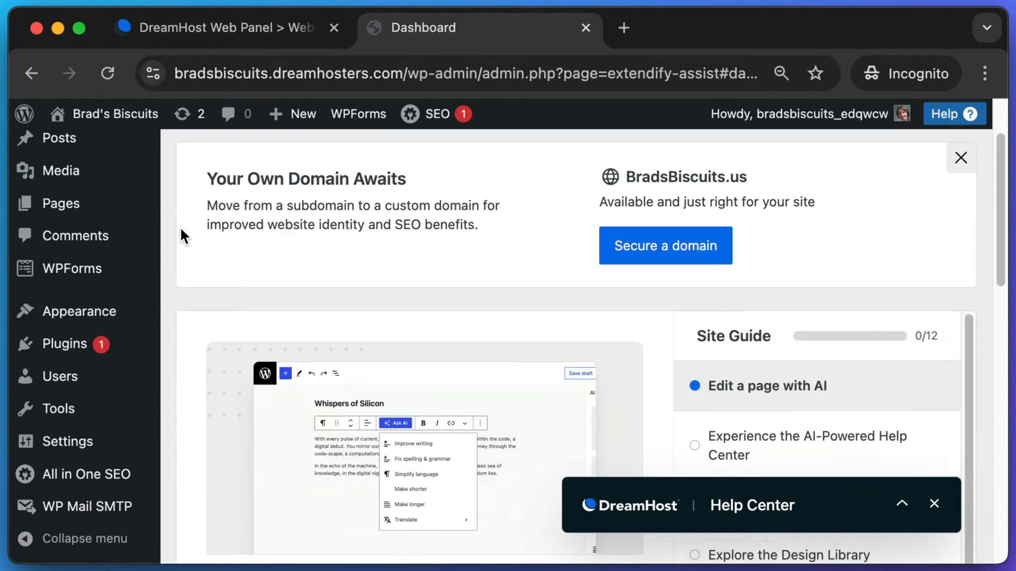
scroll(184, 226, "up", 3)
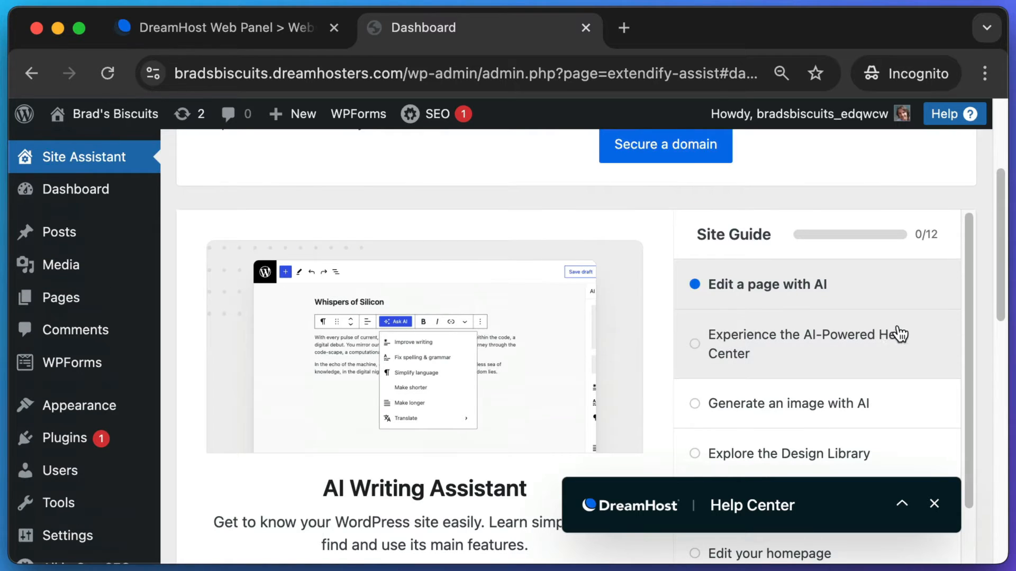
scroll(983, 265, "down", 2)
scroll(983, 266, "down", 1)
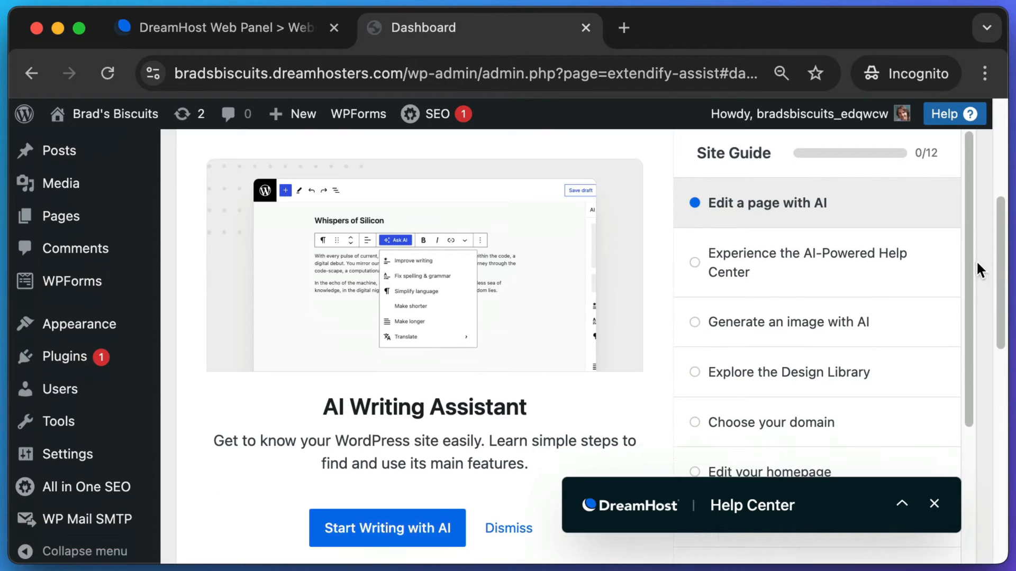
scroll(970, 255, "down", 1)
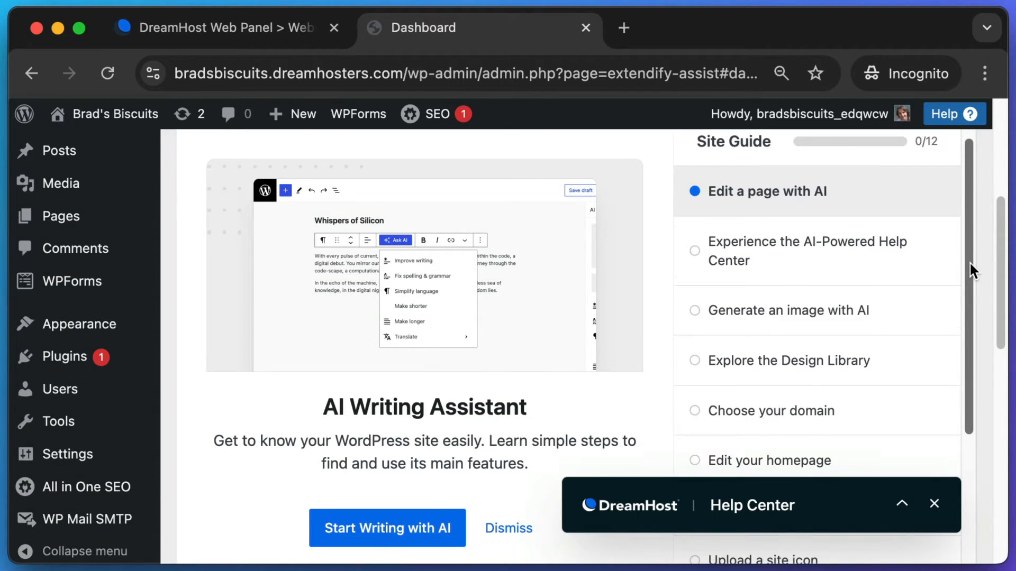
scroll(970, 261, "down", 5)
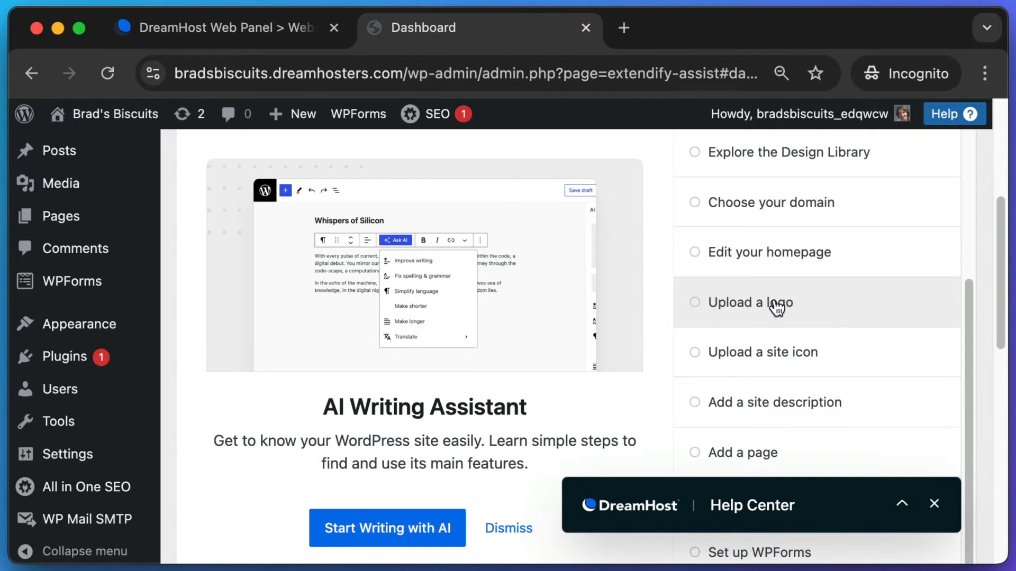
- Upload brads-biscuits.png through the Site Guide's logo step and set it as the site logo
left_click(776, 307)
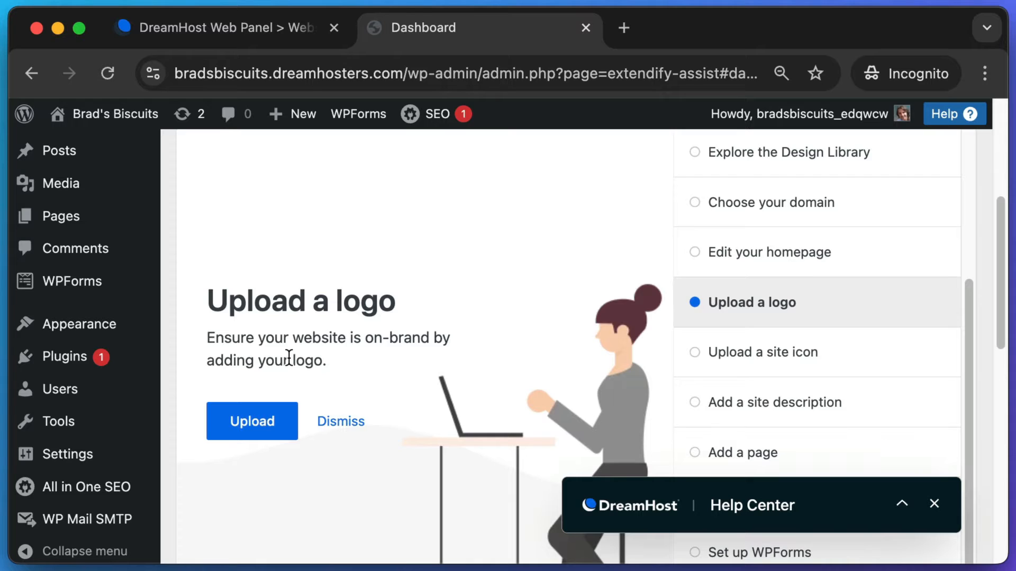
left_click(249, 428)
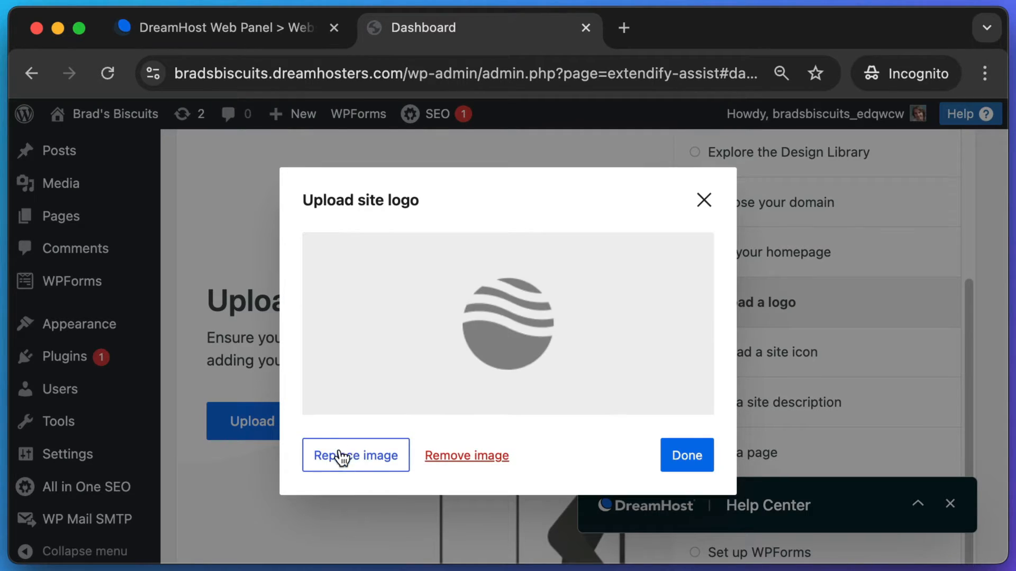
left_click(351, 453)
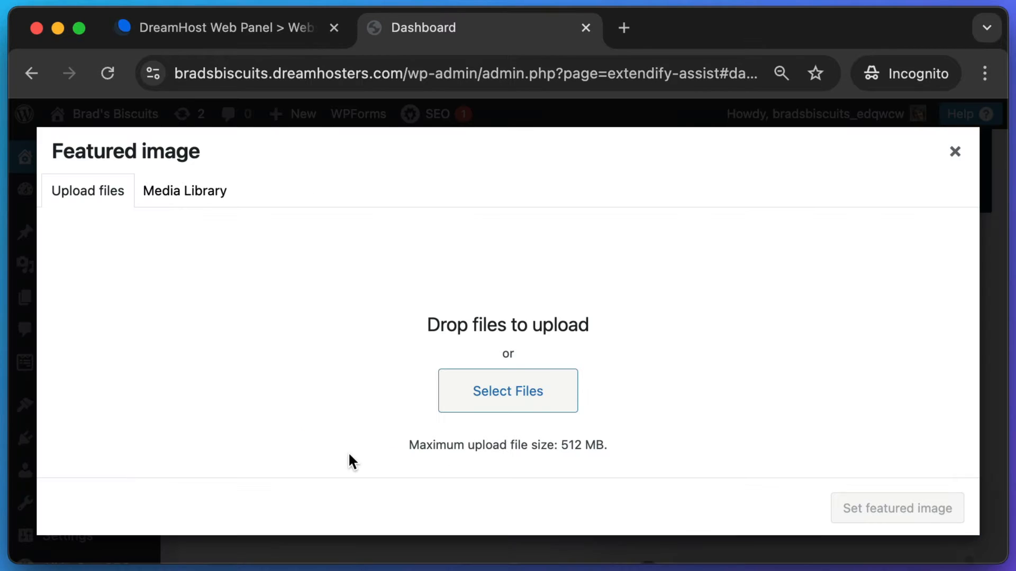
left_click(476, 392)
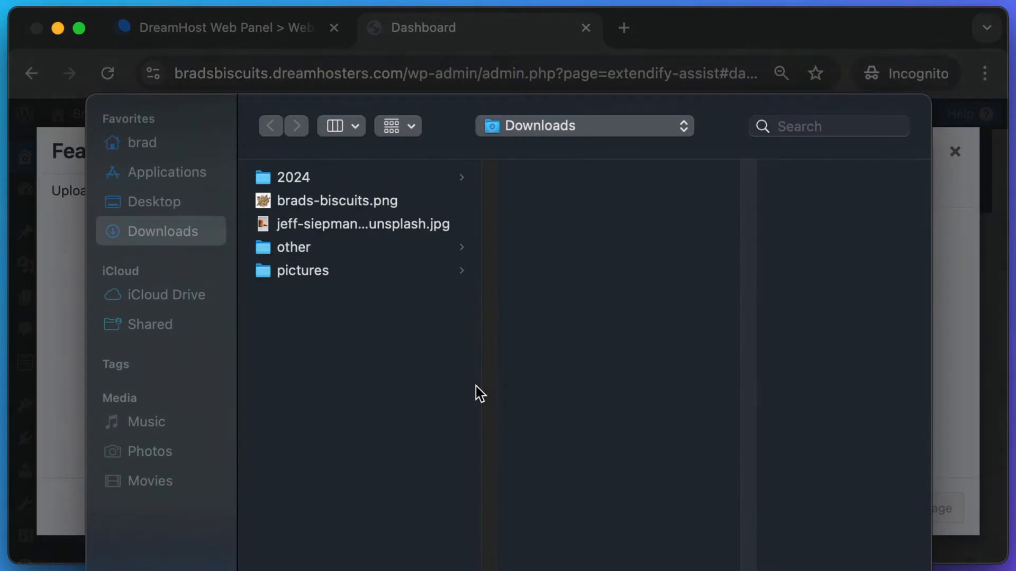
left_click(309, 200)
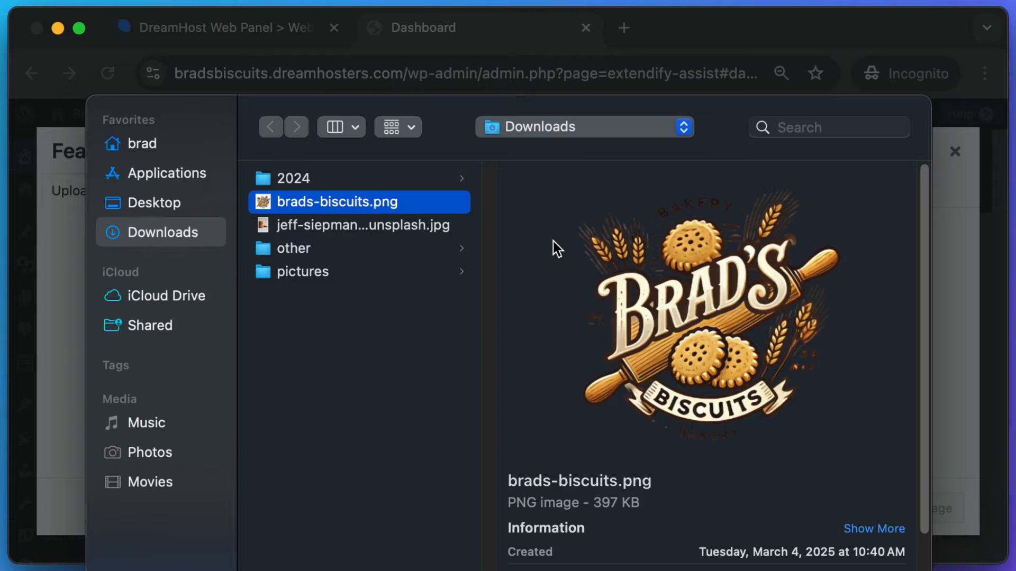
key("Return")
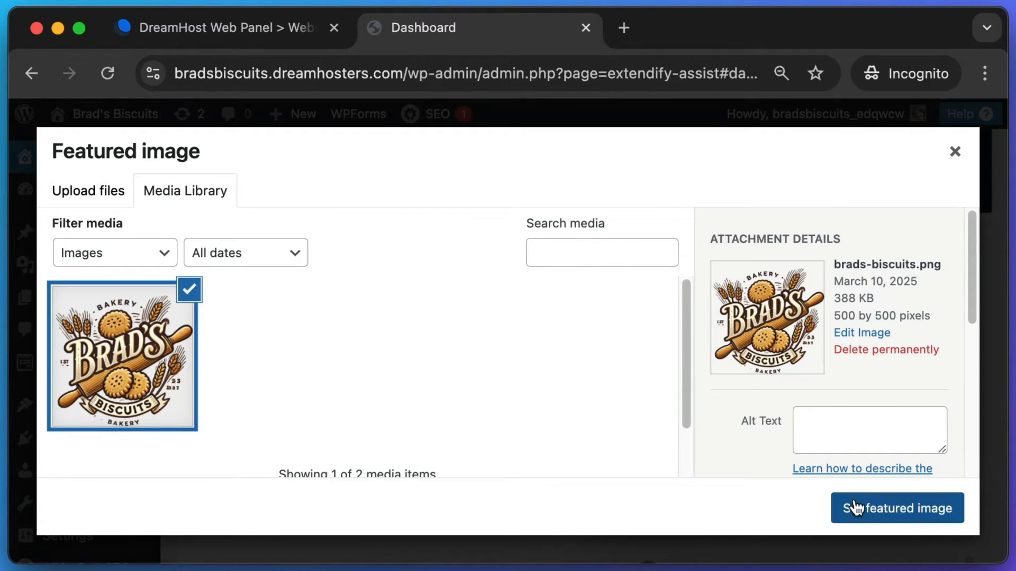
left_click(885, 509)
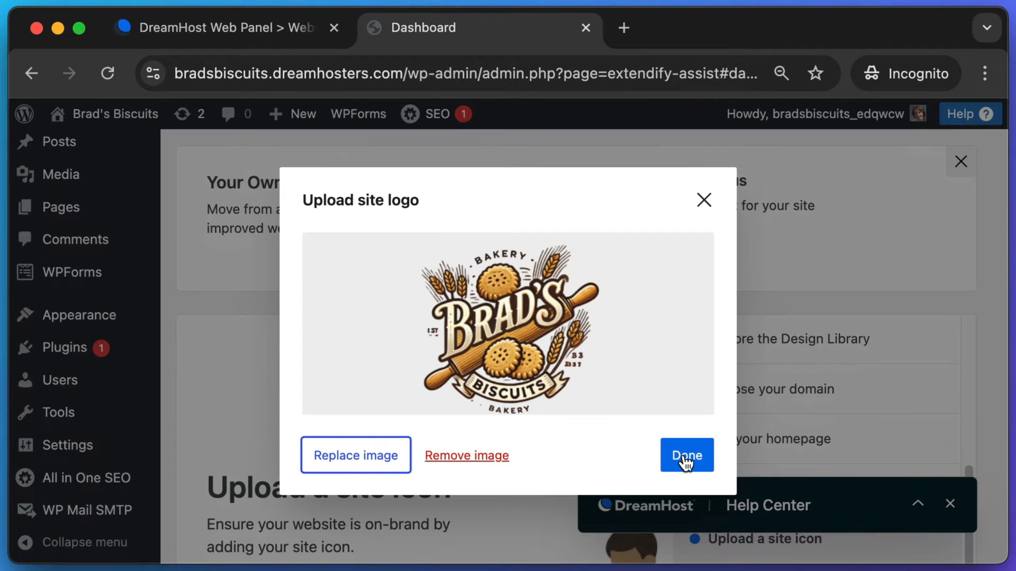
left_click(685, 462)
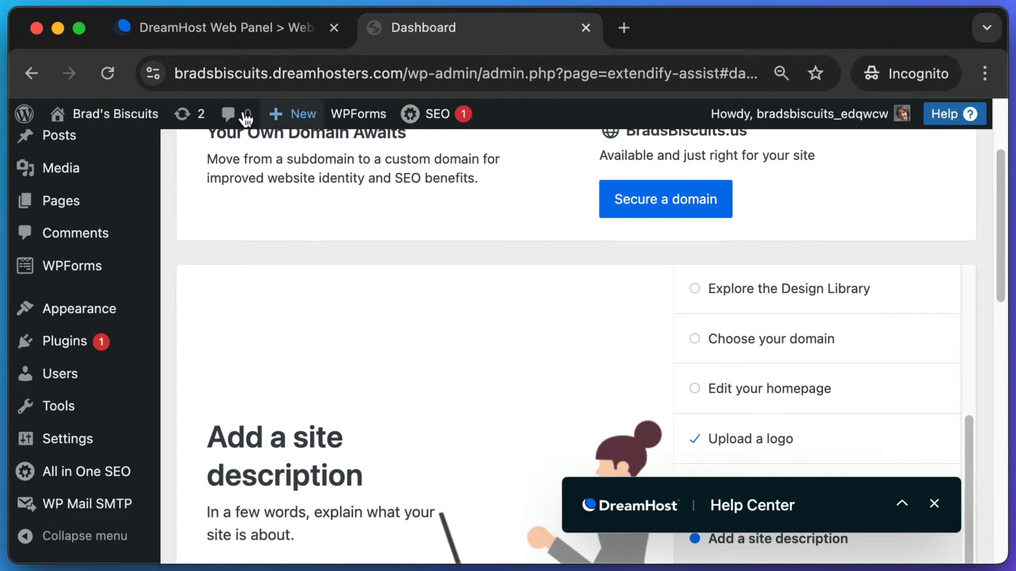
- Open the live site in a new tab from the Visit Site link
mouse_move(127, 123)
right_click(84, 150)
left_click(148, 151)
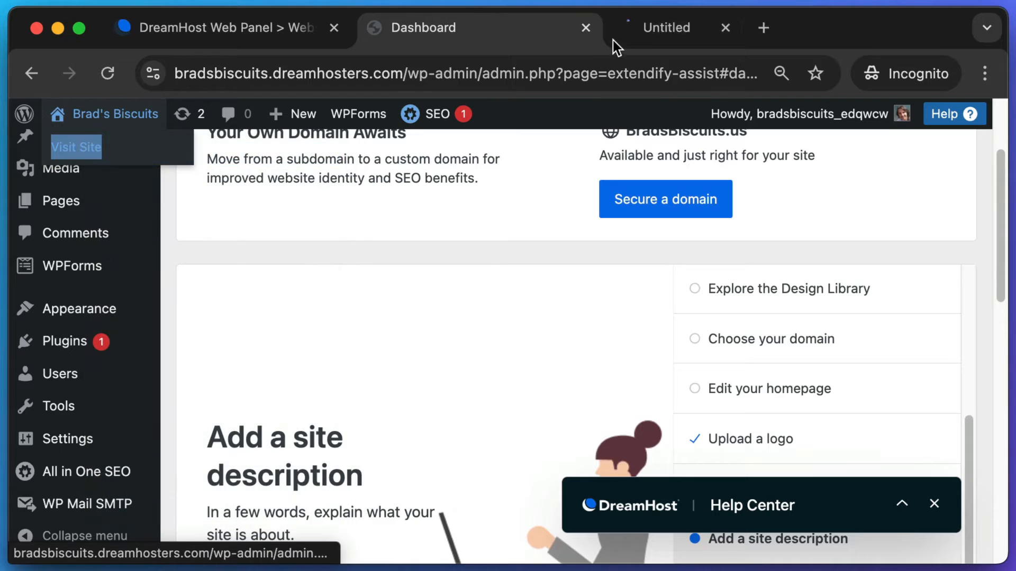
- Screenshot the small footer logo and the 'Freshly Baked Cookies Every Morning' heading on the live site
left_click(697, 24)
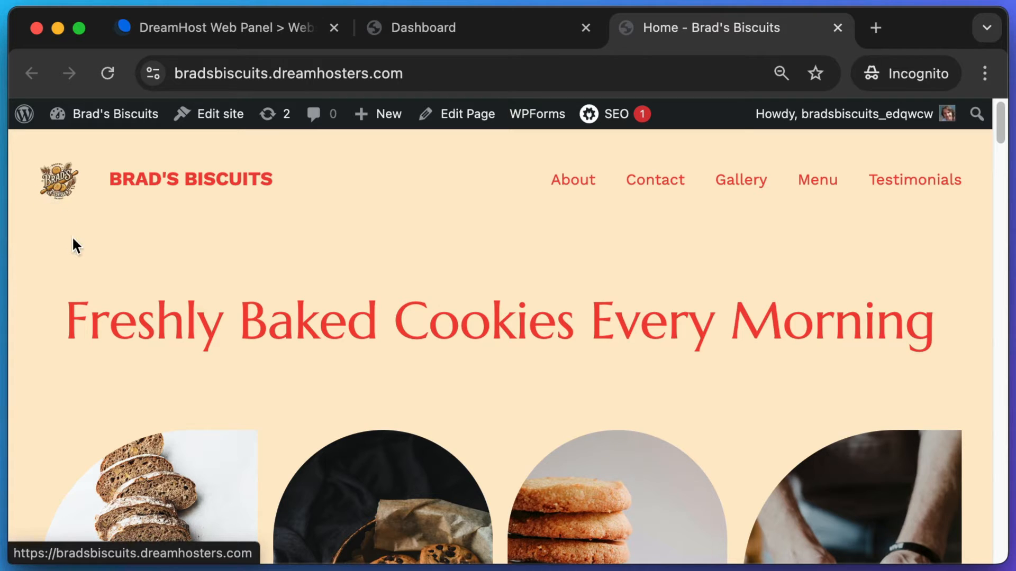
left_click_drag(1002, 129, 1011, 548)
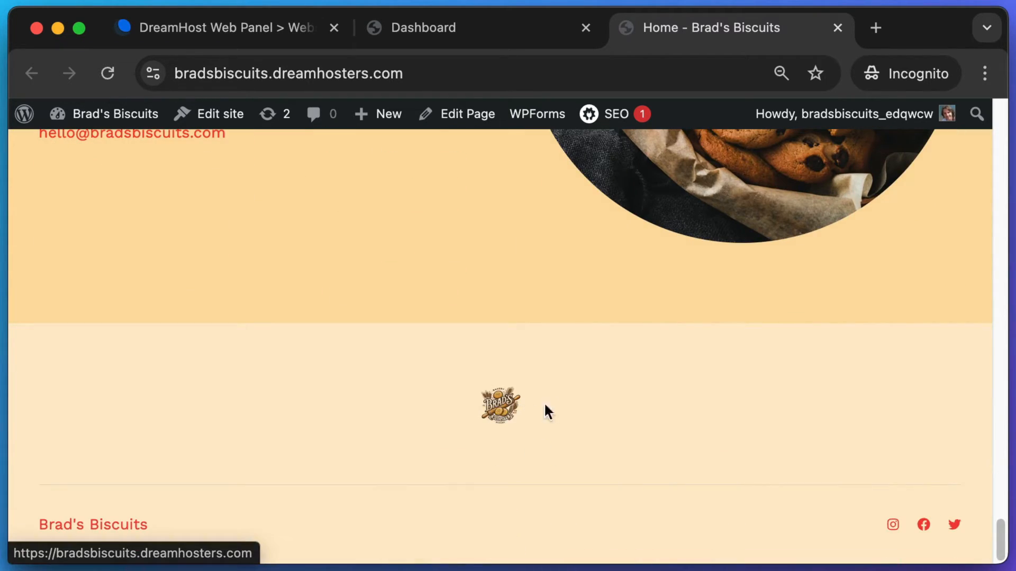
key("super+shift+4")
left_click_drag(463, 367, 613, 458)
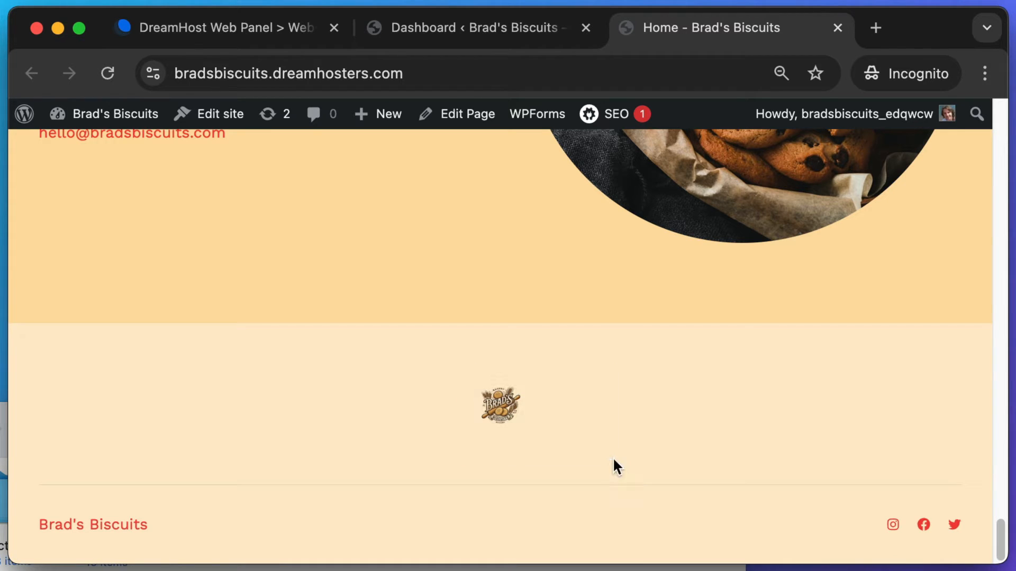
left_click_drag(999, 539, 1000, 112)
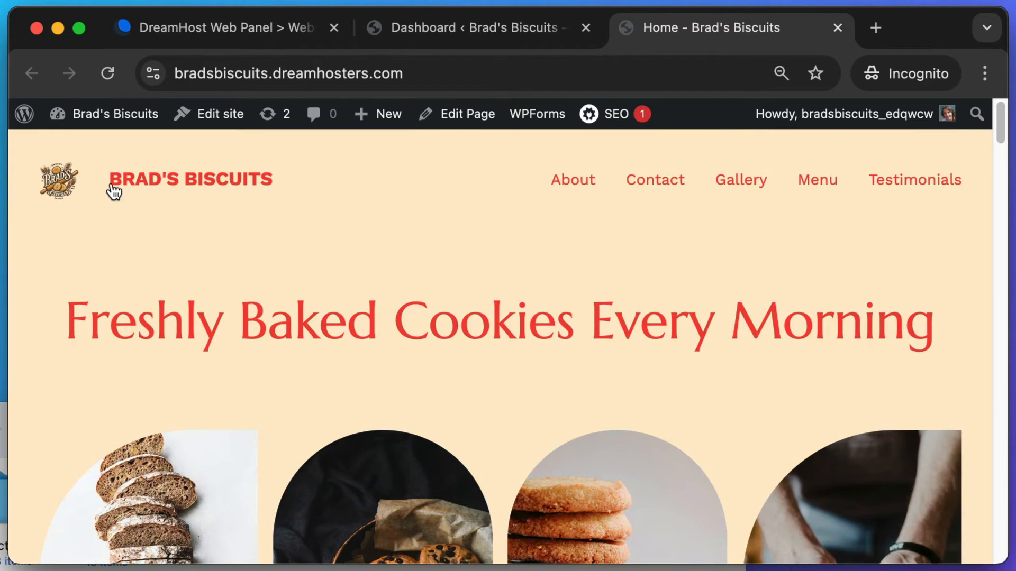
key("super+shift+4")
left_click_drag(497, 104, 500, 100)
key("super+shift+4")
left_click_drag(66, 276, 978, 400)
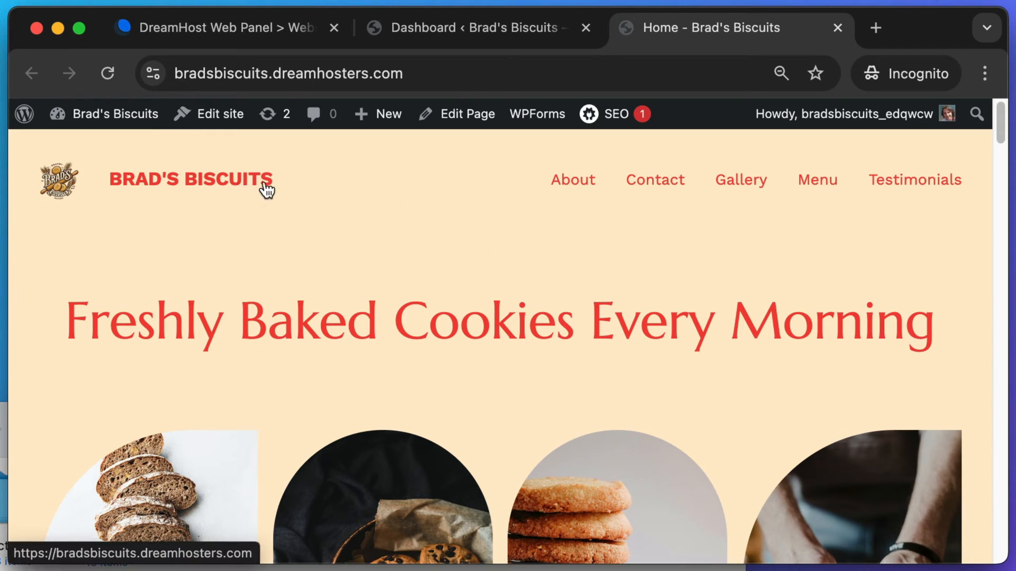
- Go to Appearance > Themes and customize the active Extendable theme
left_click(104, 120)
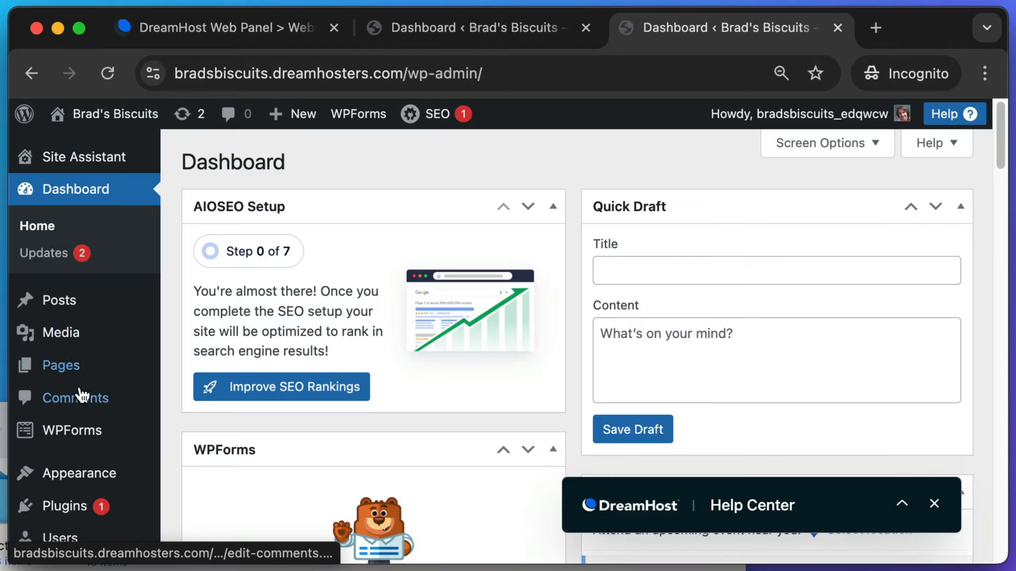
mouse_move(63, 473)
scroll(67, 471, "down", 1)
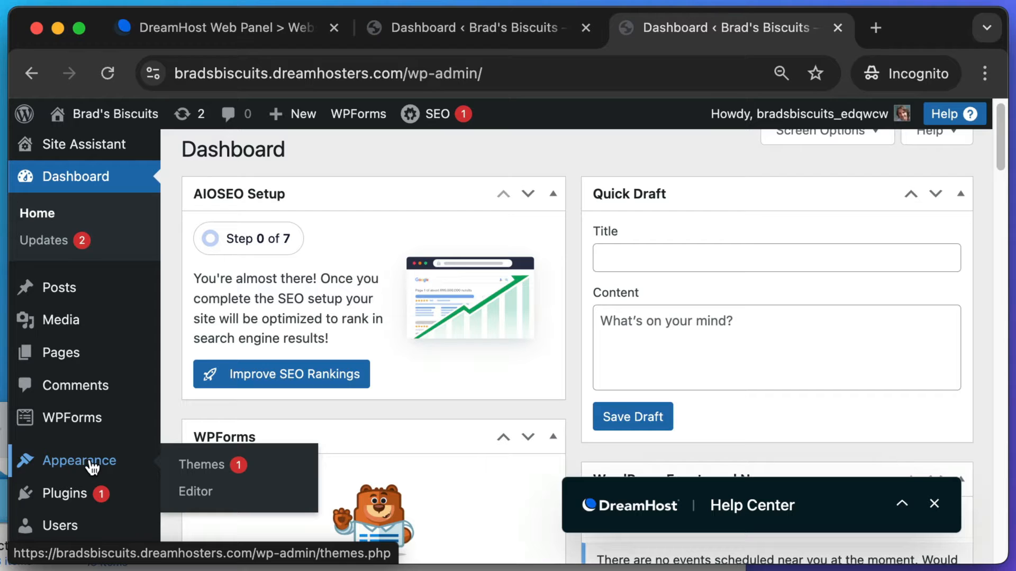
left_click(68, 463)
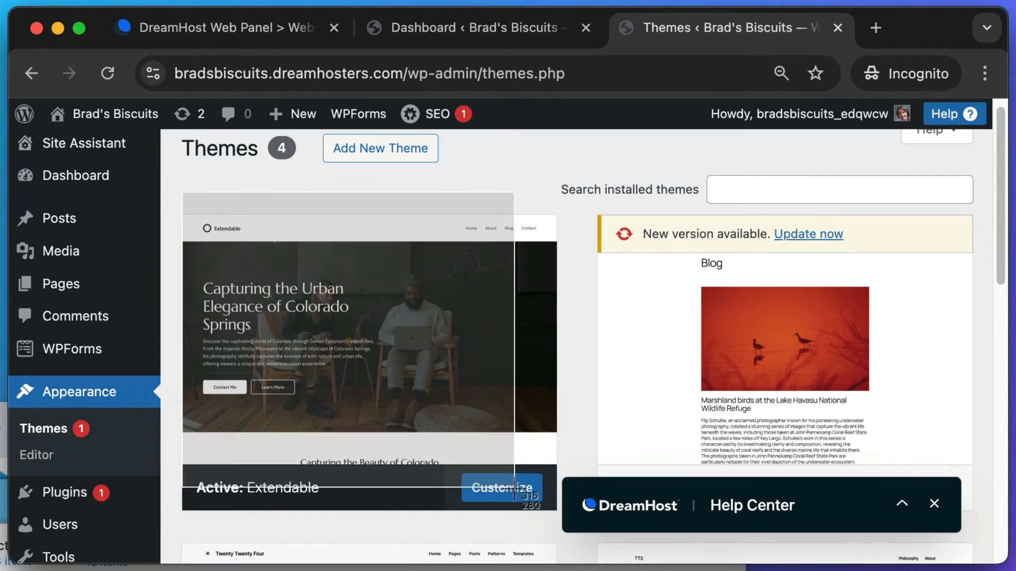
key("super+shift+4")
left_click_drag(443, 452, 502, 509)
left_click(507, 490)
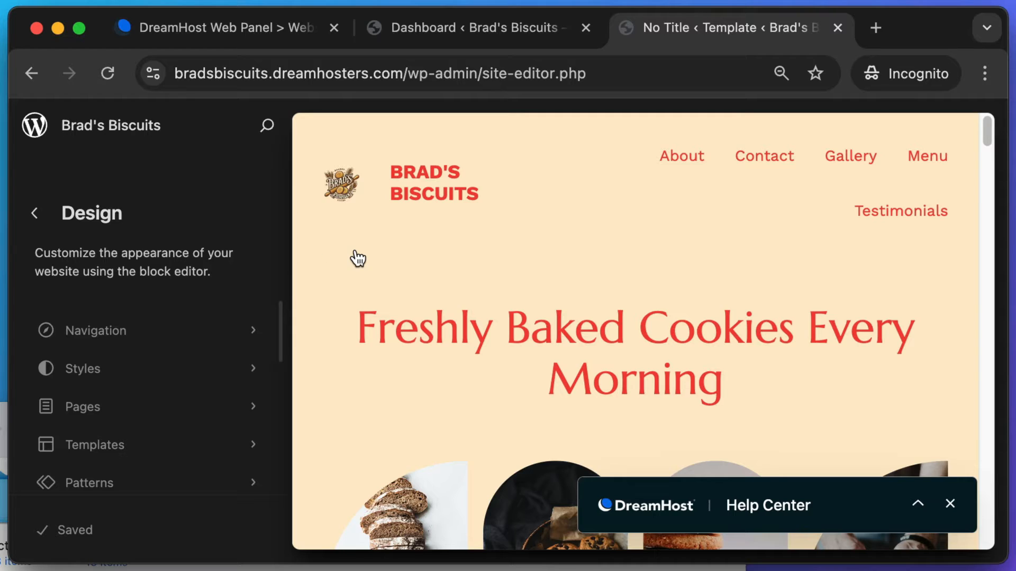
- Start editing the home page, dismiss the welcome tips, and show the List View outline
left_click(340, 184)
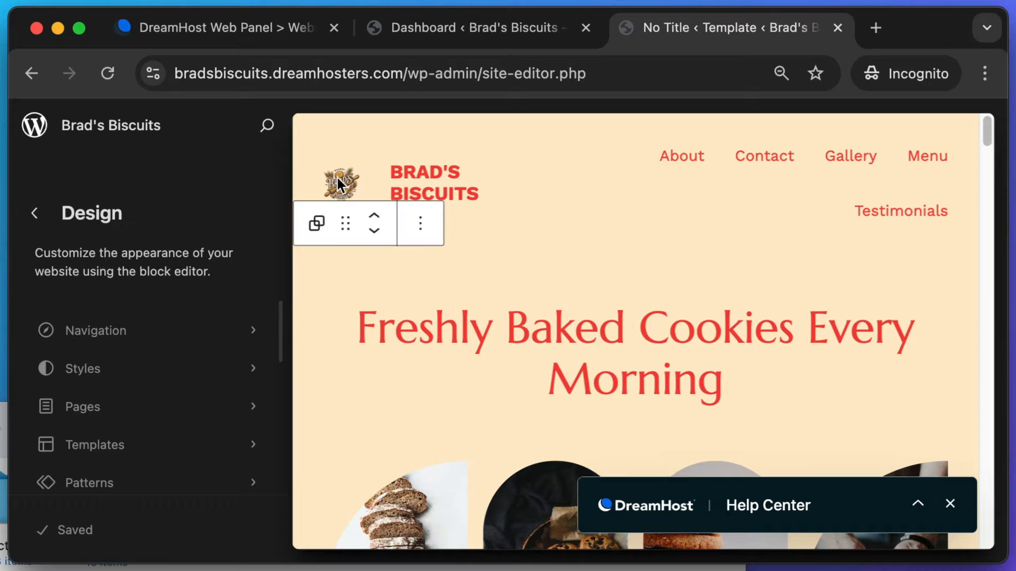
left_click(593, 559)
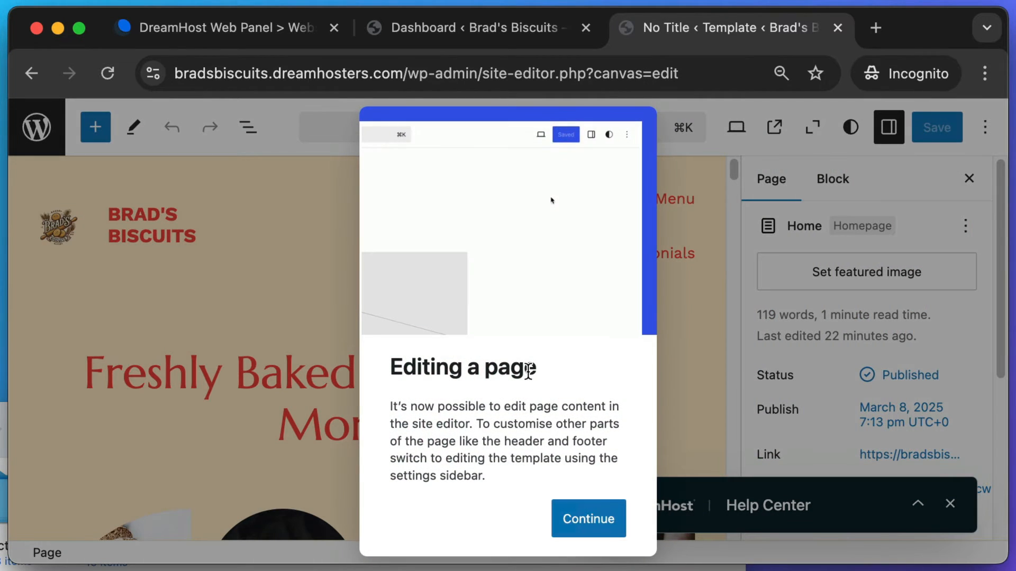
left_click(573, 520)
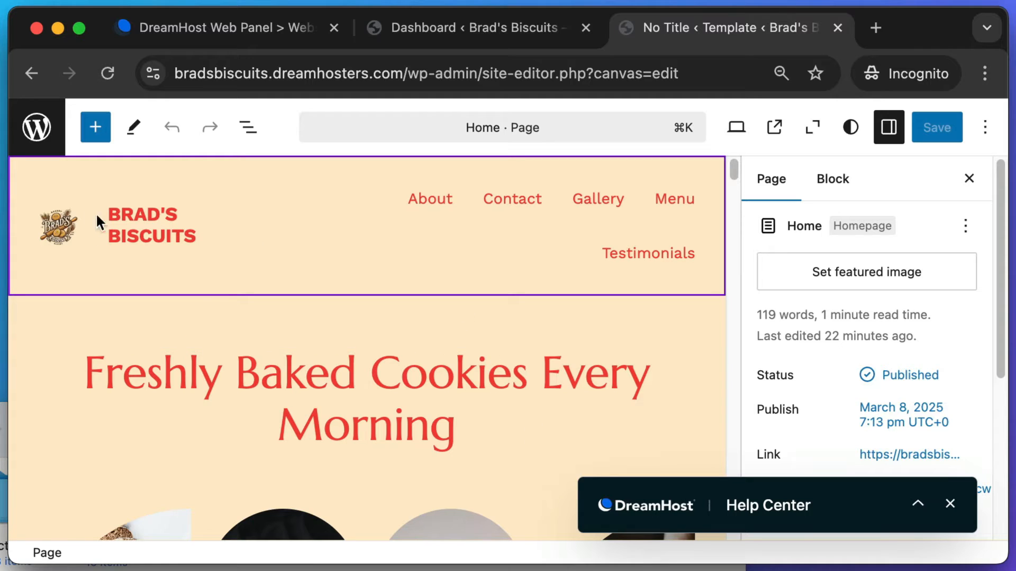
left_click(53, 218)
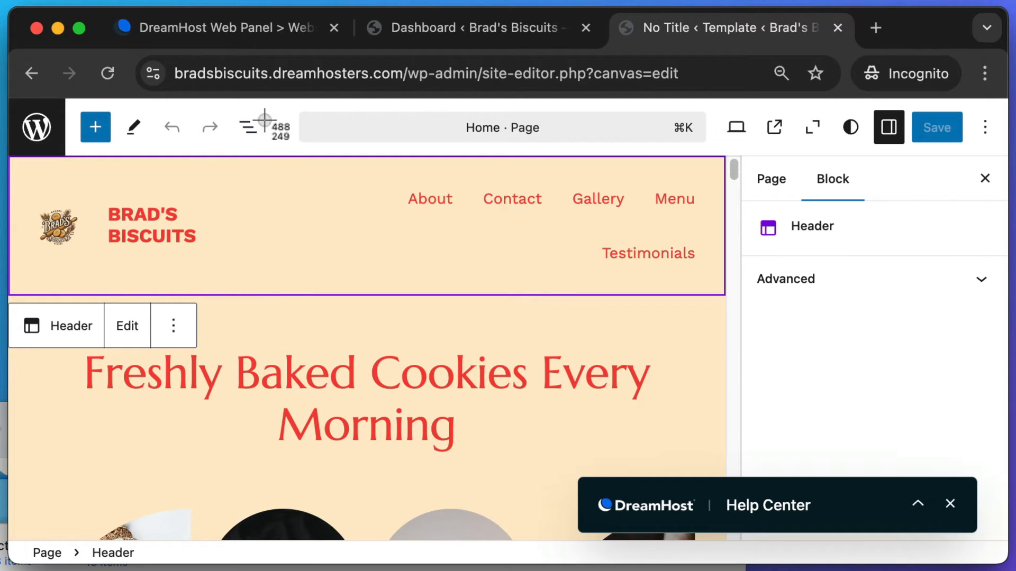
left_click_drag(265, 106, 233, 146)
left_click(248, 128)
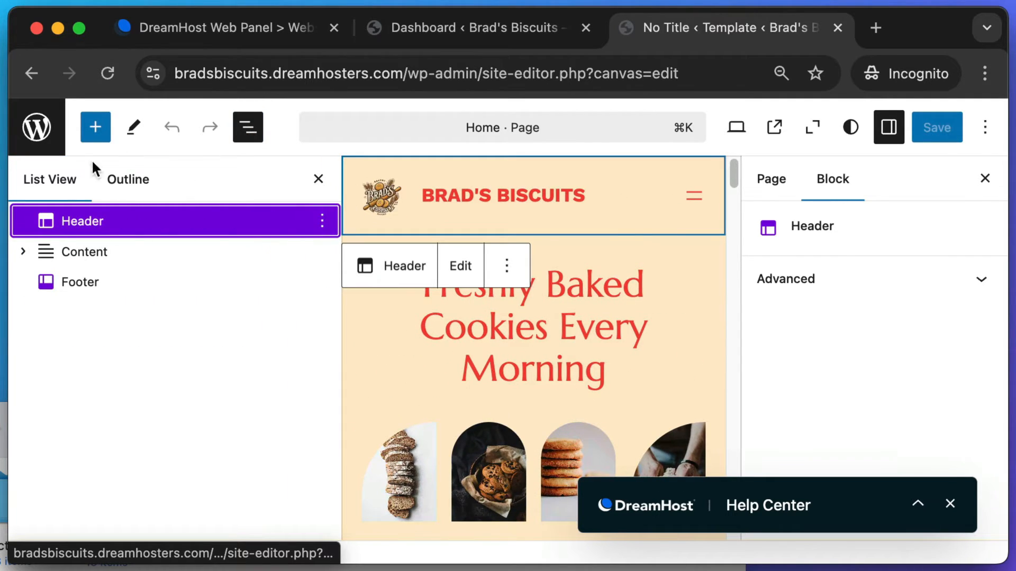
- Screenshot the section list, collapse Content, and select the Header template part
key("super+shift+4")
left_click_drag(13, 204, 169, 308)
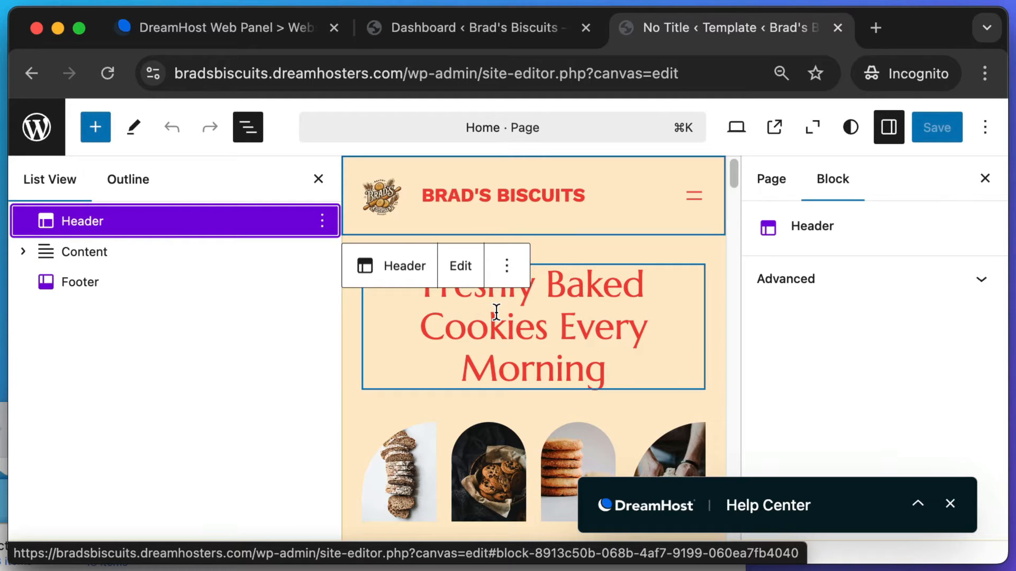
left_click(584, 344)
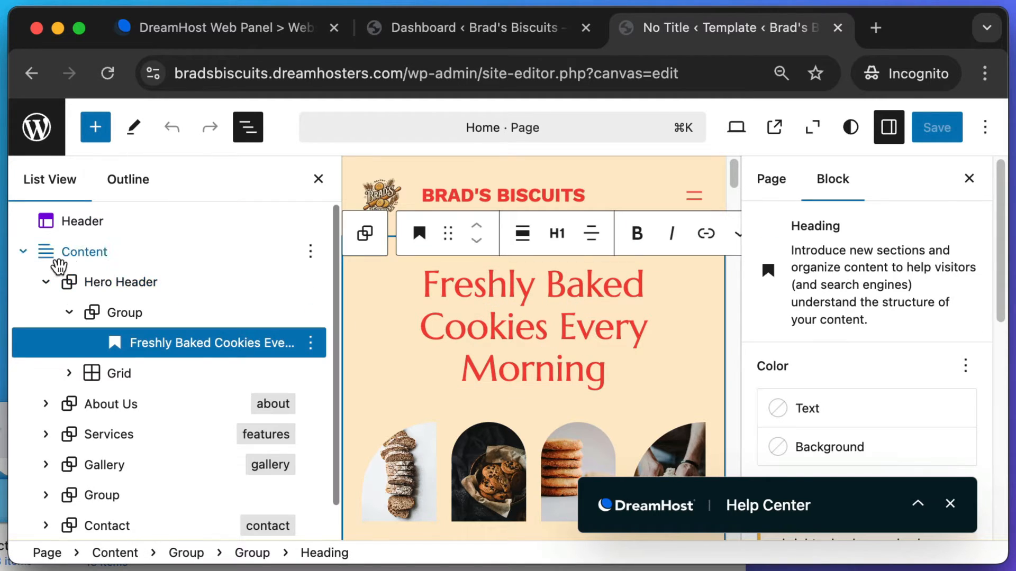
left_click(23, 254)
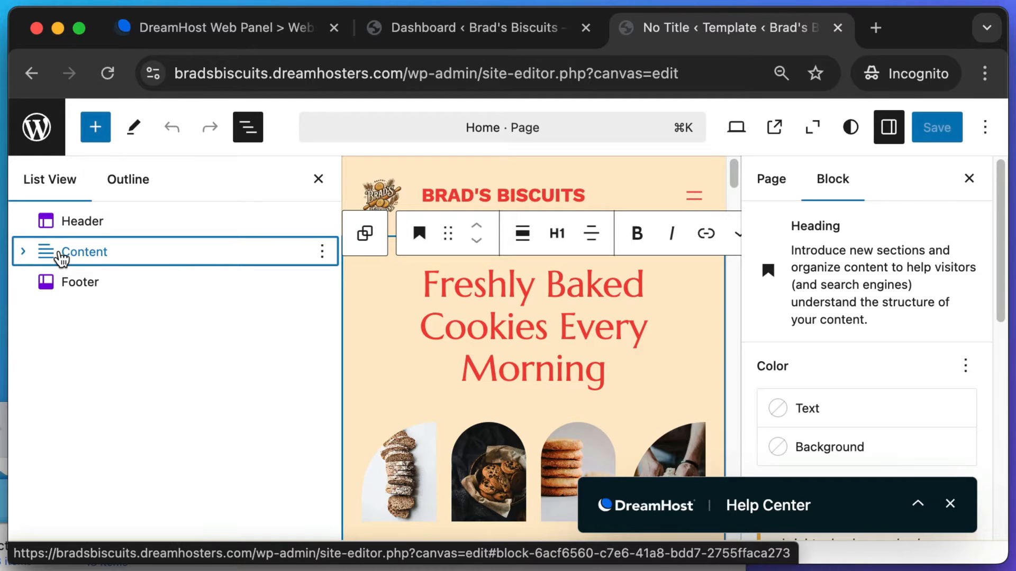
left_click(479, 196)
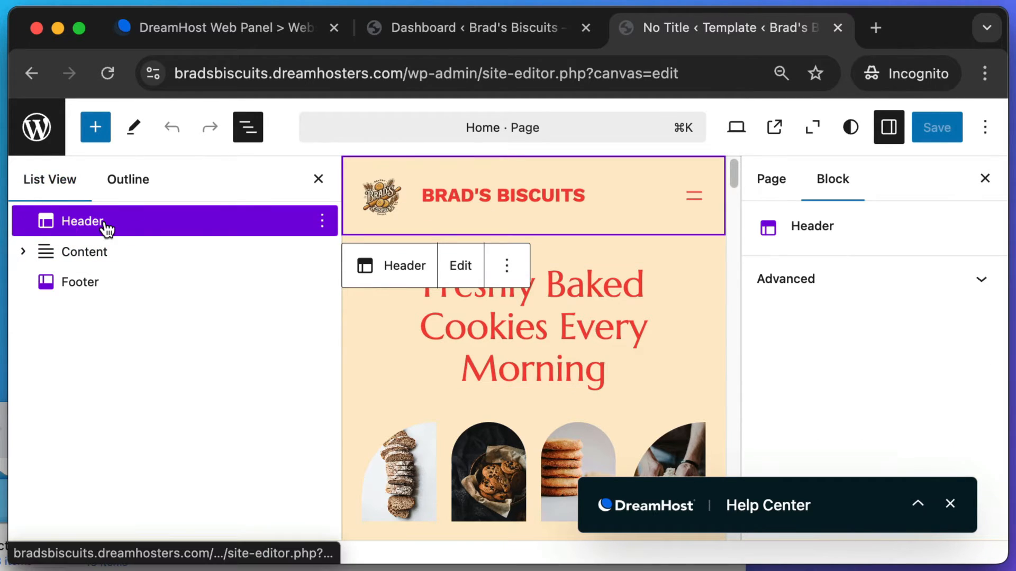
scroll(518, 318, "down", 10)
scroll(518, 317, "down", 10)
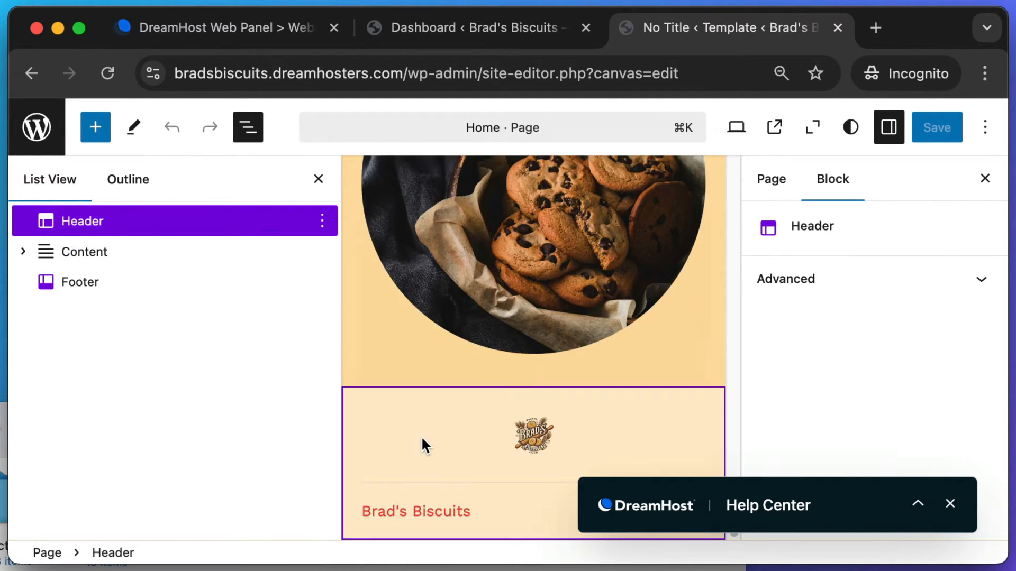
left_click(546, 436)
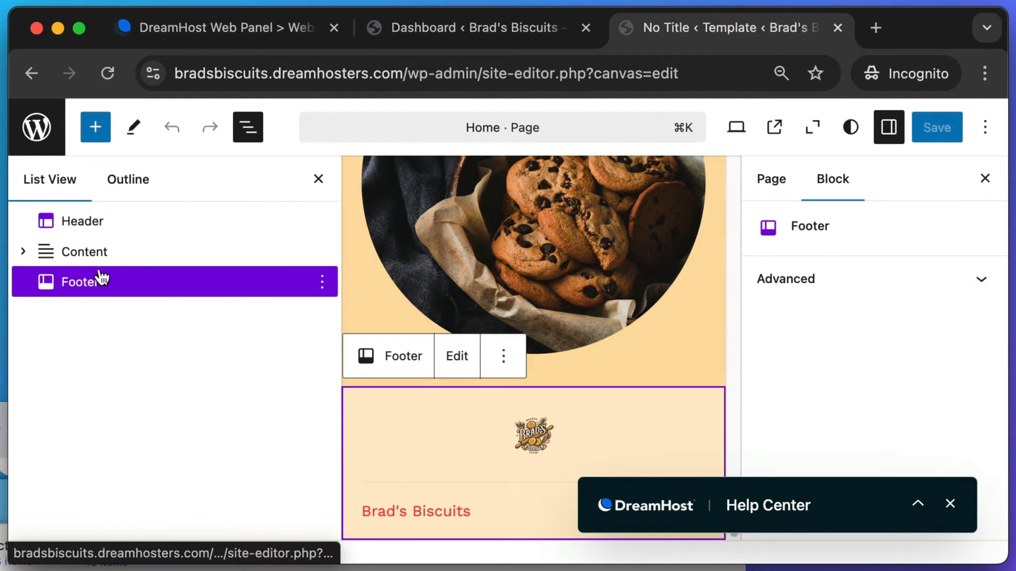
left_click(82, 221)
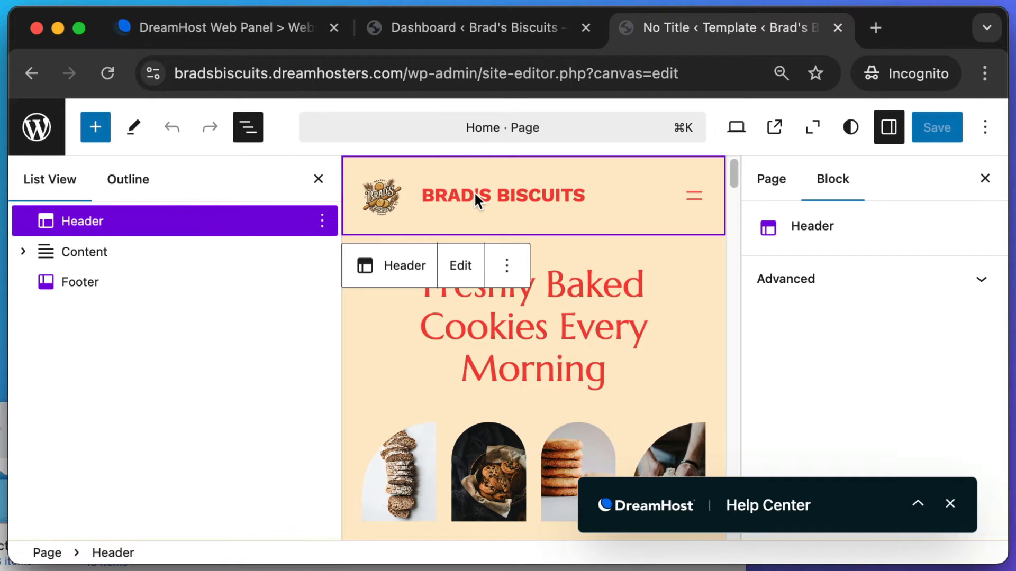
- Edit the Header part alone, drag the Site Logo's handle wider, and save the header
left_click(461, 266)
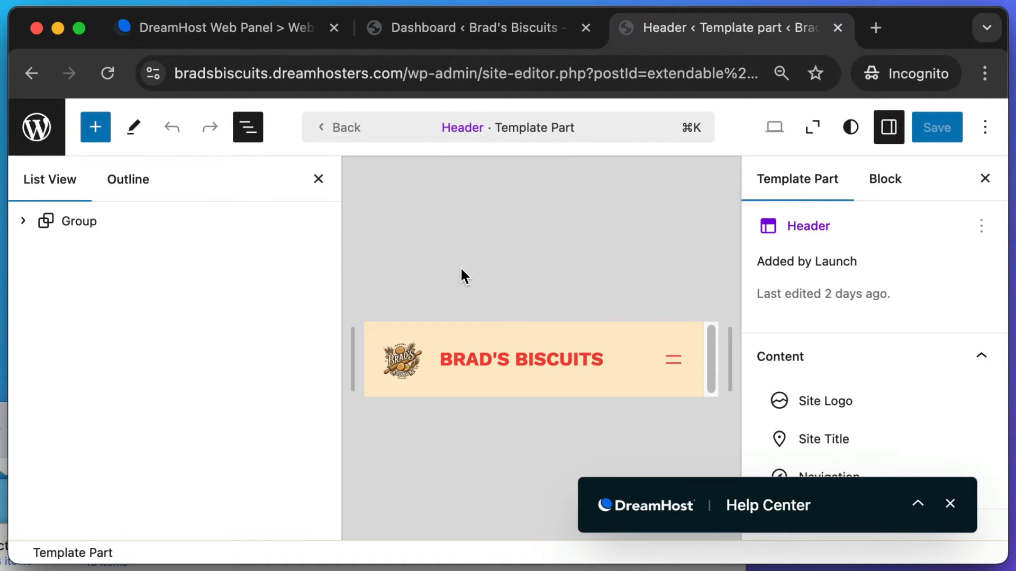
left_click(319, 180)
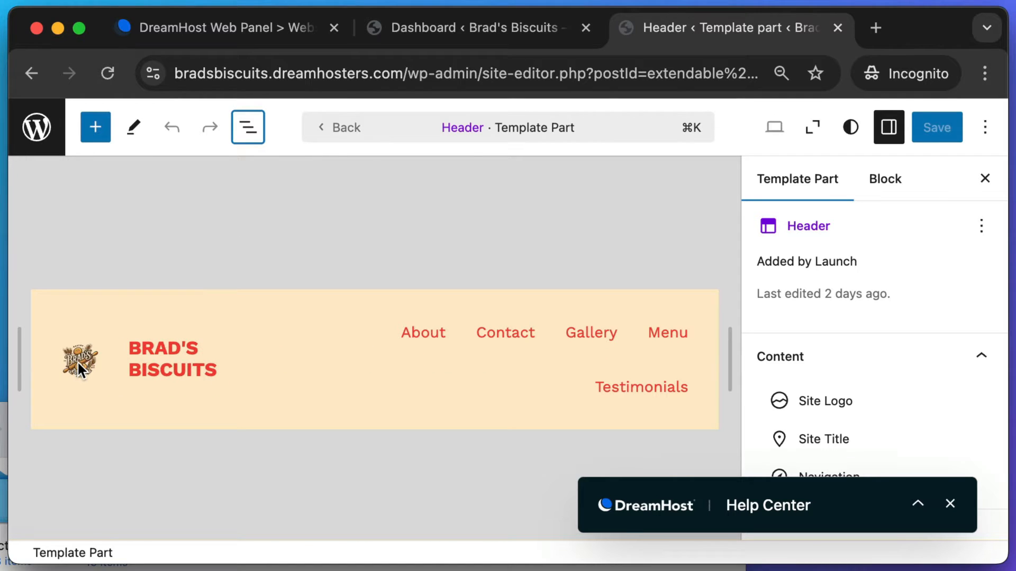
left_click(77, 360)
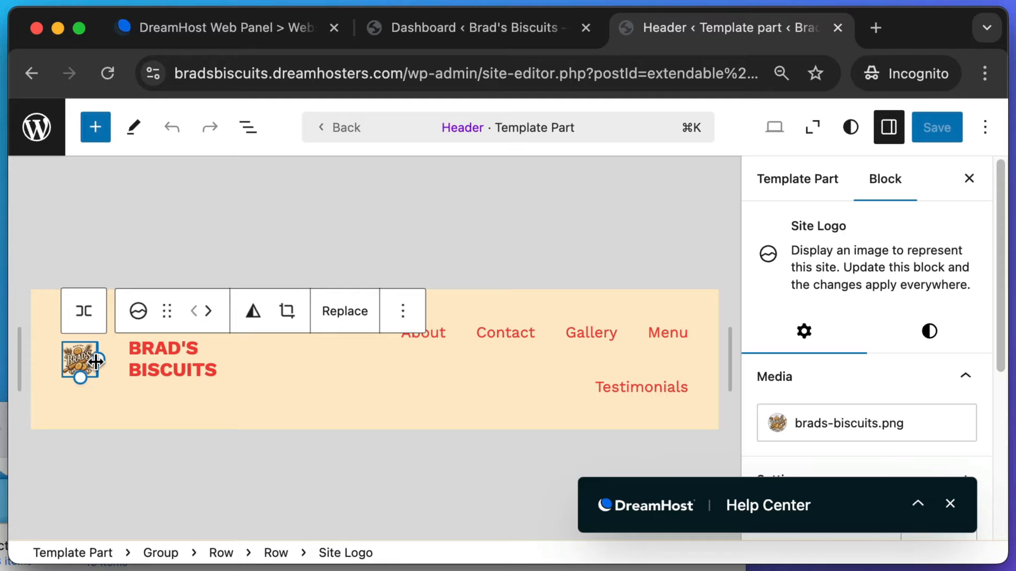
left_click_drag(104, 361, 131, 359)
left_click(932, 129)
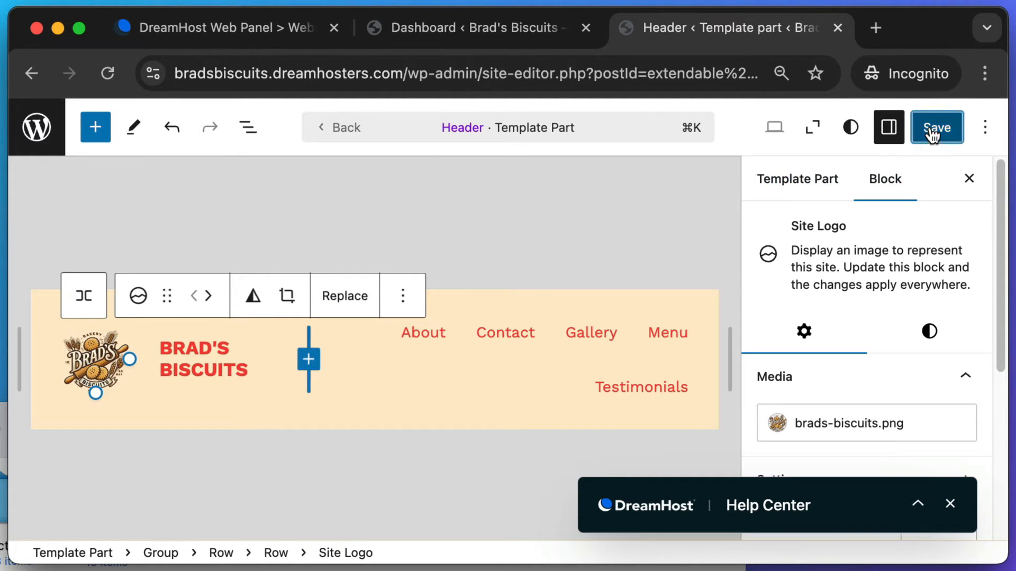
left_click(37, 131)
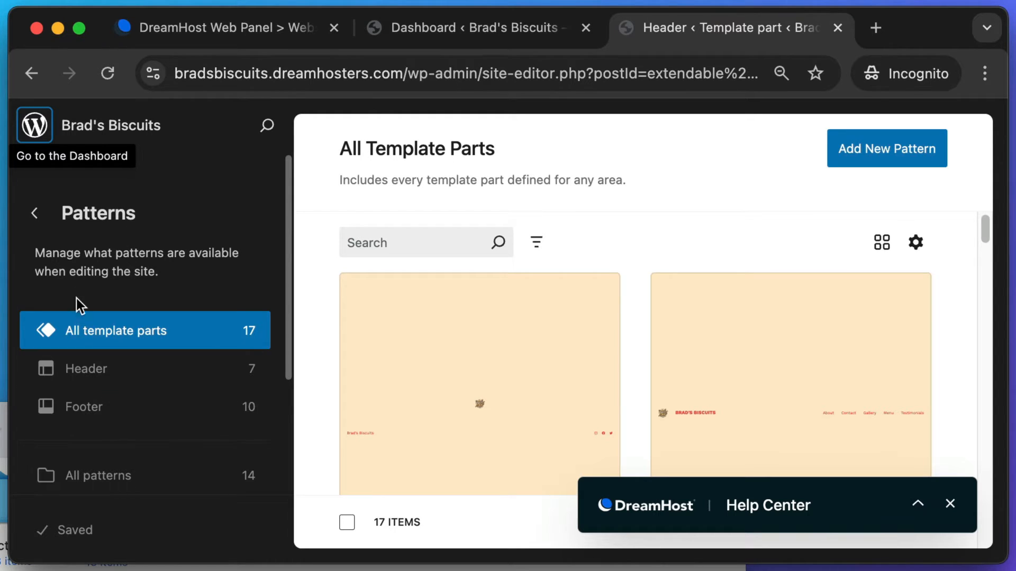
- Open the home page in the full editor and select its Footer section
left_click(33, 214)
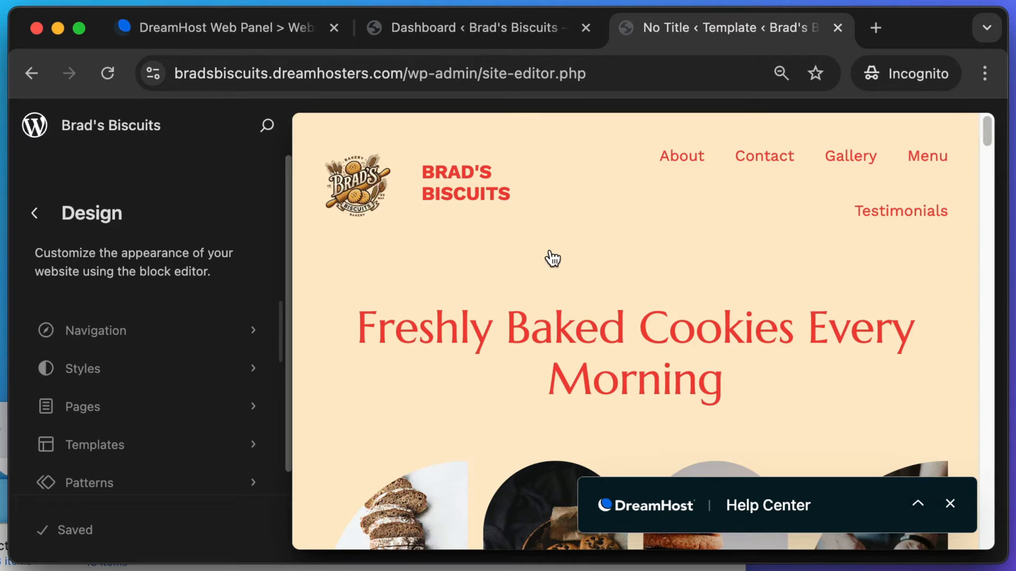
scroll(789, 220, "down", 20)
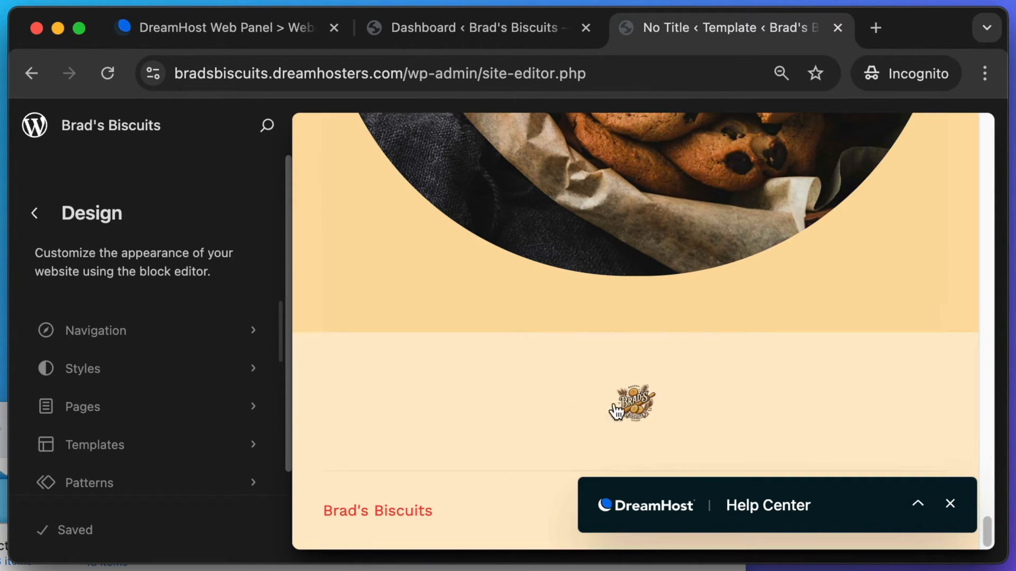
left_click(636, 402)
scroll(473, 360, "down", 4)
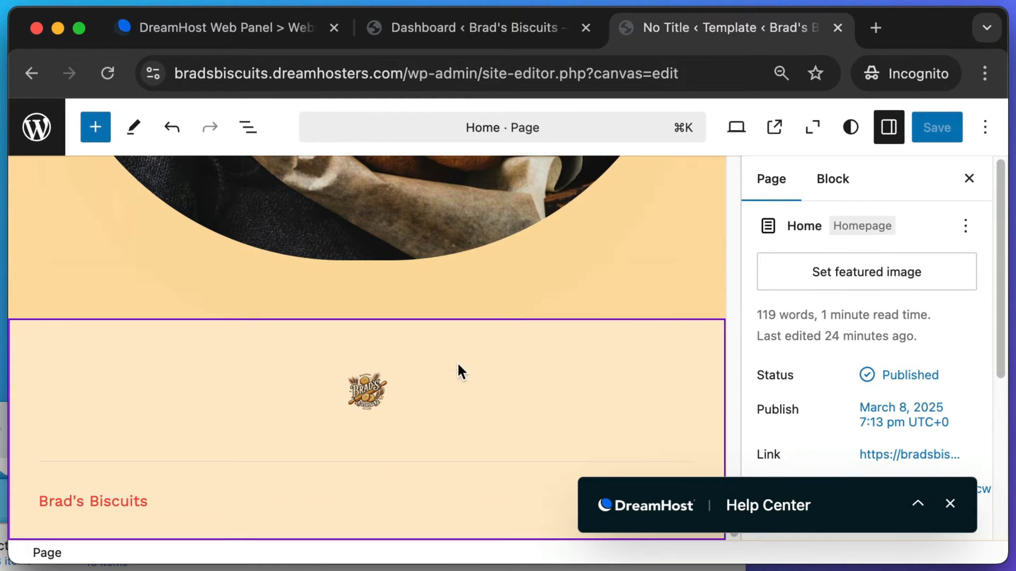
left_click(363, 383)
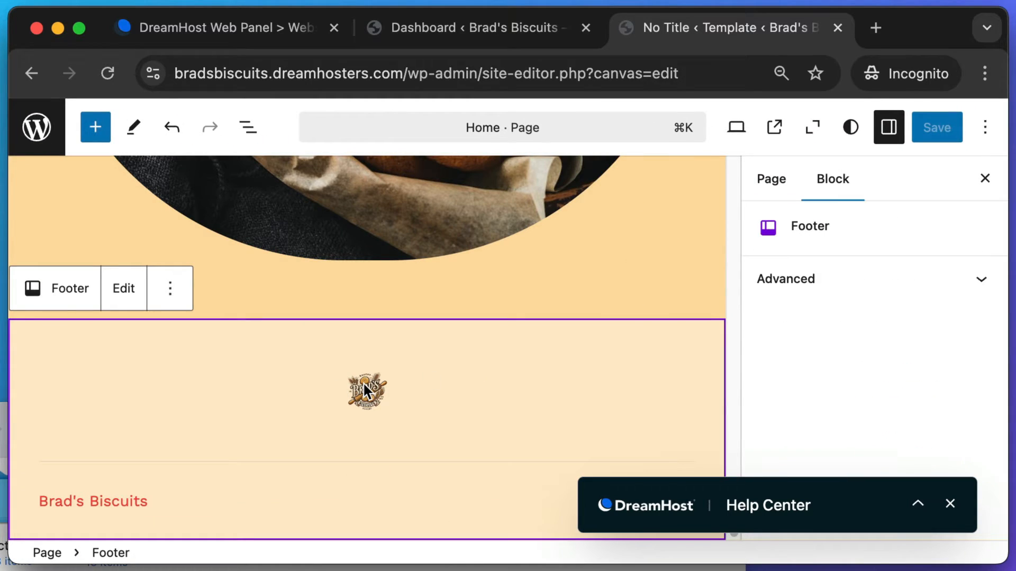
left_click(249, 127)
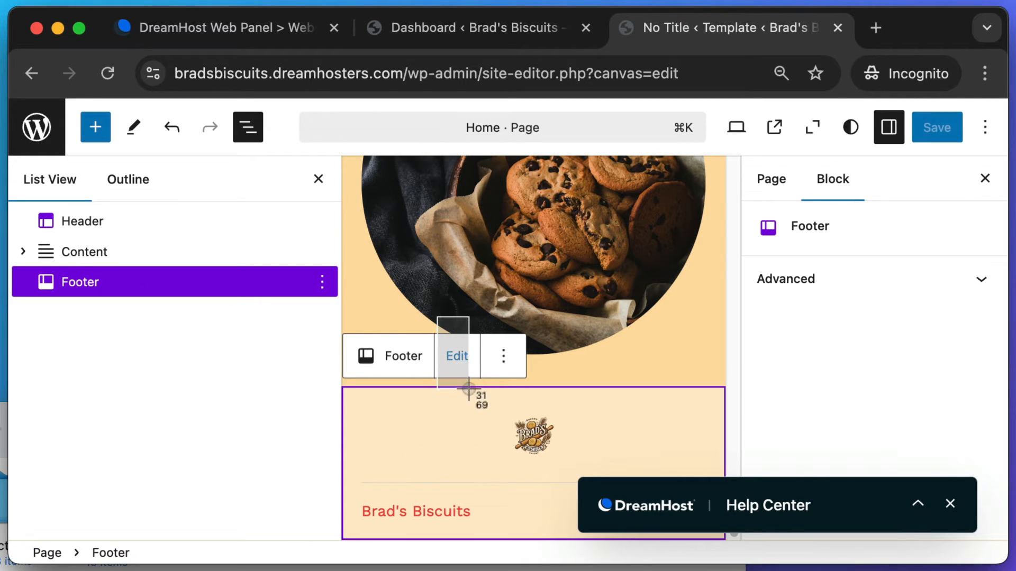
- Edit the Footer part, resize its Site Logo to about 215 px, and save
left_click(465, 356)
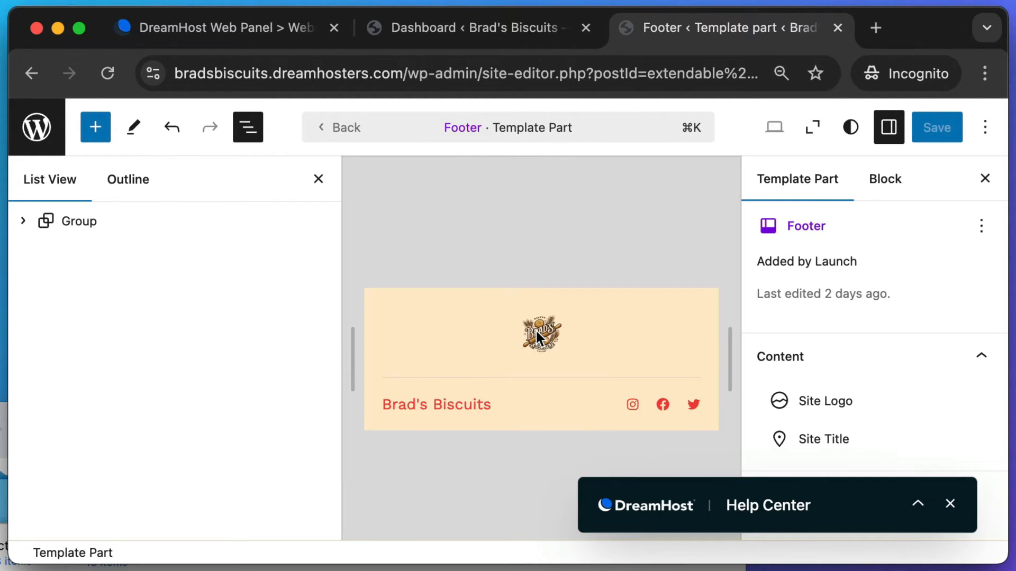
left_click(536, 332)
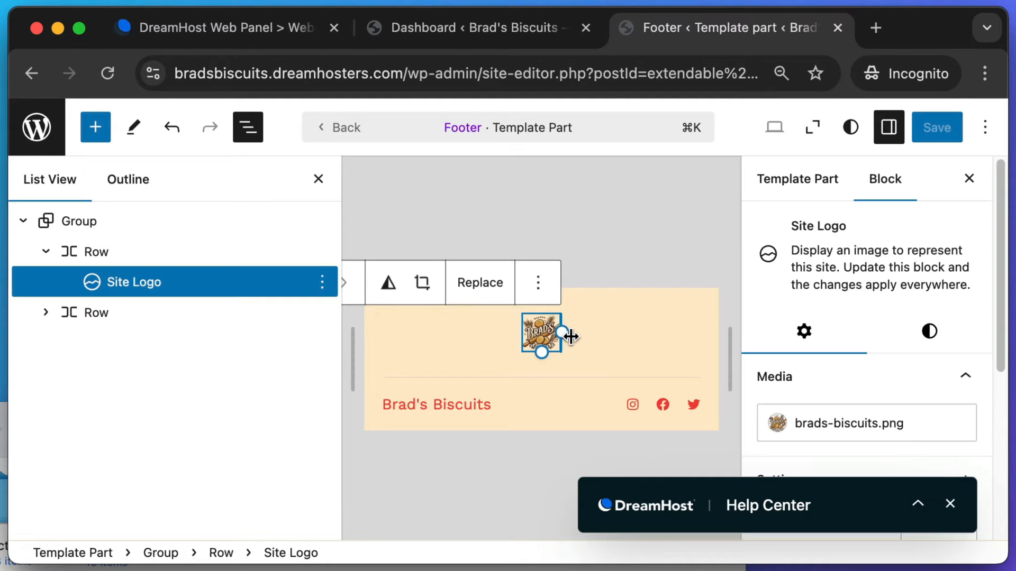
mouse_move(570, 337)
left_mouse_down()
mouse_move(594, 334)
mouse_move(565, 342)
left_mouse_up()
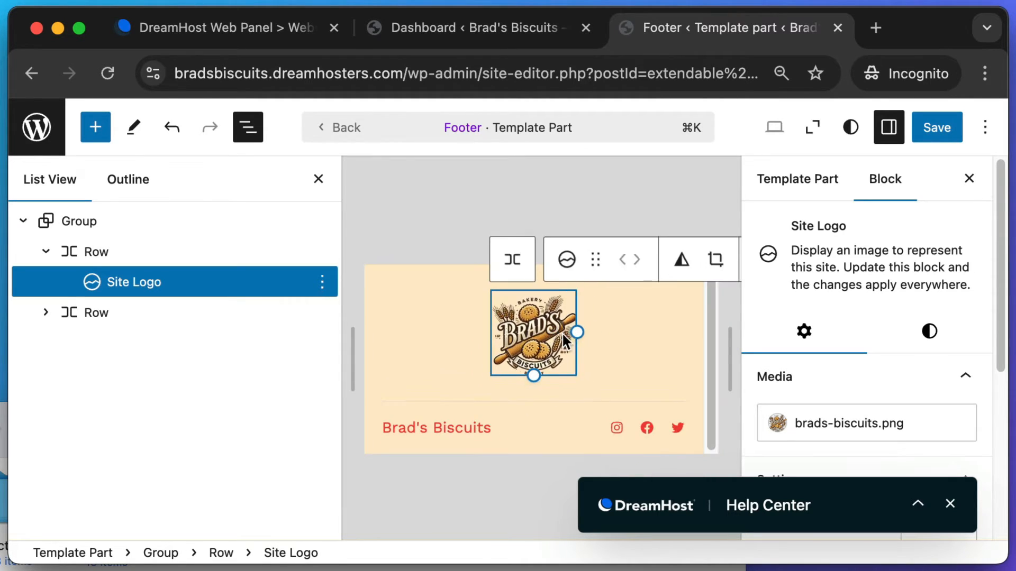
left_click(925, 129)
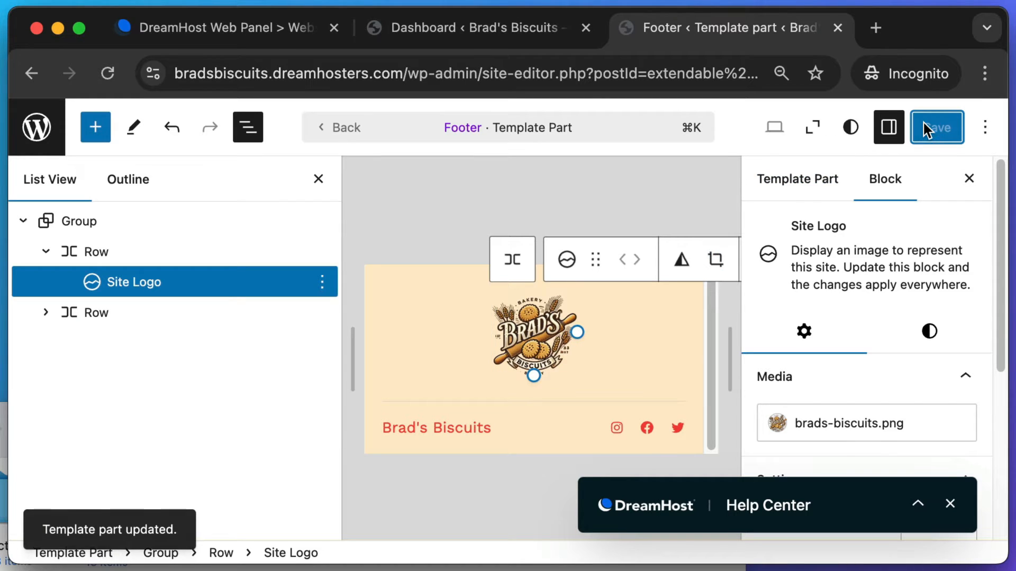
left_click(29, 122)
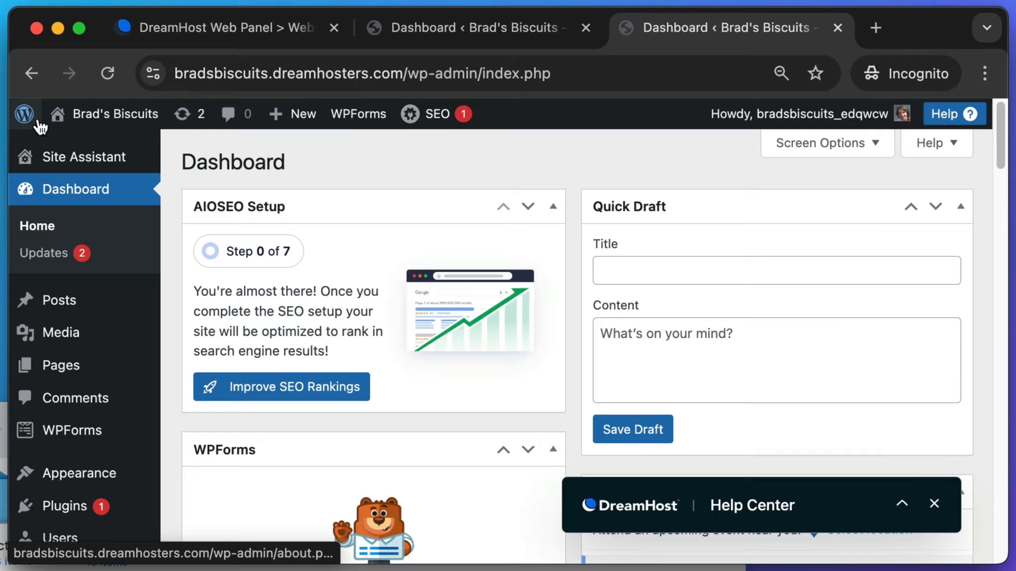
- Open the live site in a new tab and screenshot the enlarged footer logo
mouse_move(80, 125)
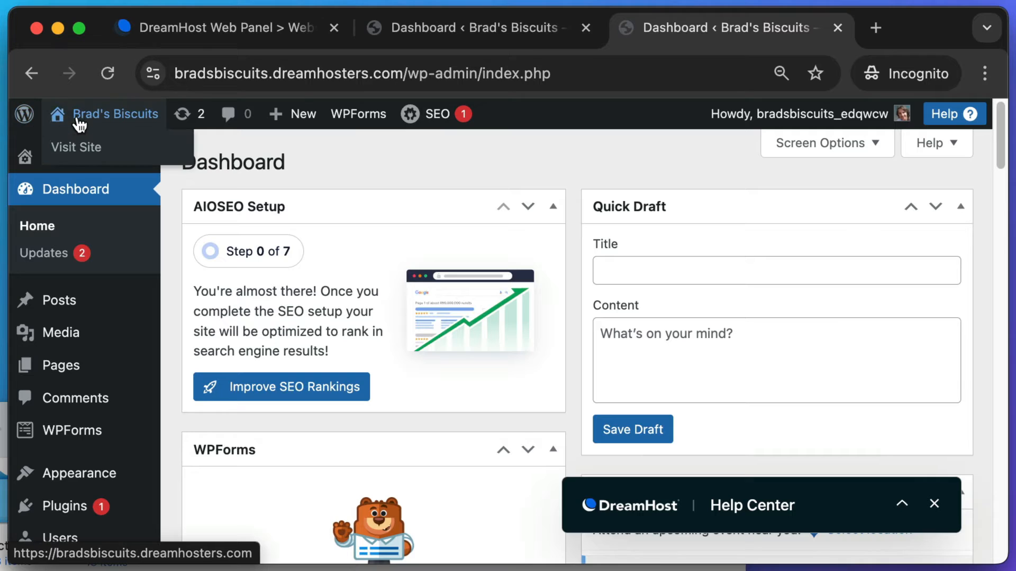
left_click(77, 143, "super")
left_click(802, 27)
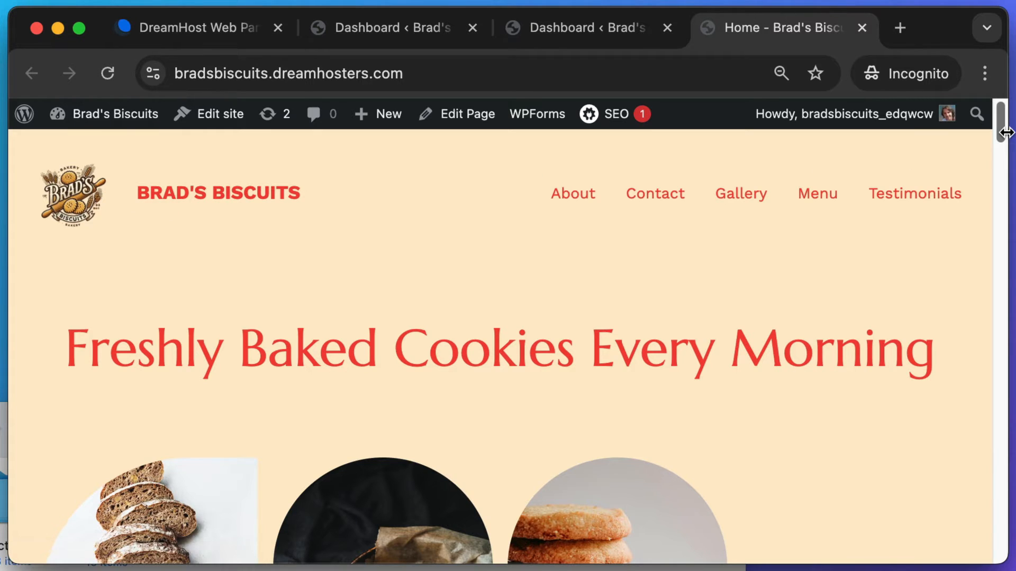
left_click_drag(1002, 131, 1004, 552)
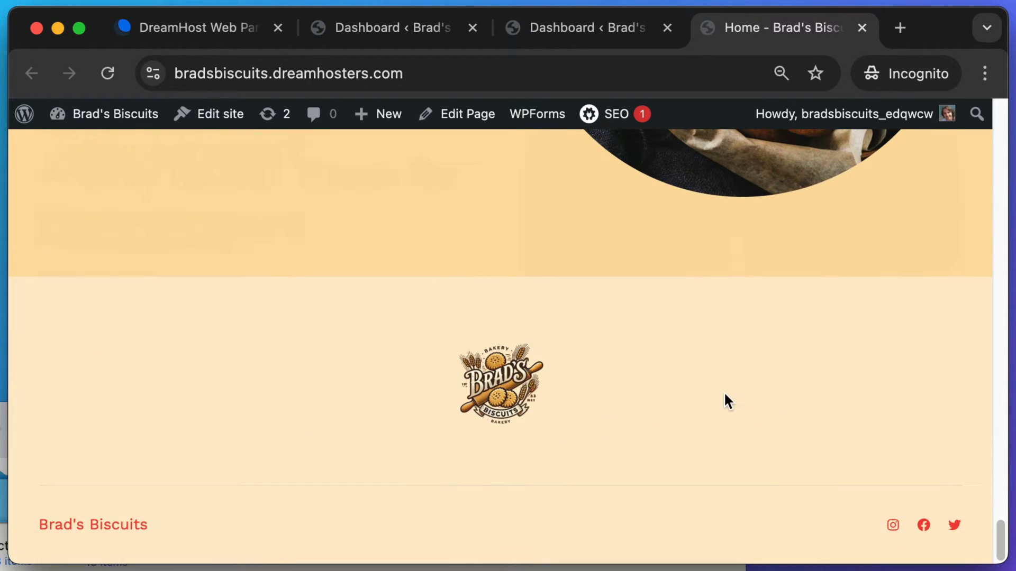
key("super+shift+4")
left_click_drag(427, 329, 612, 461)
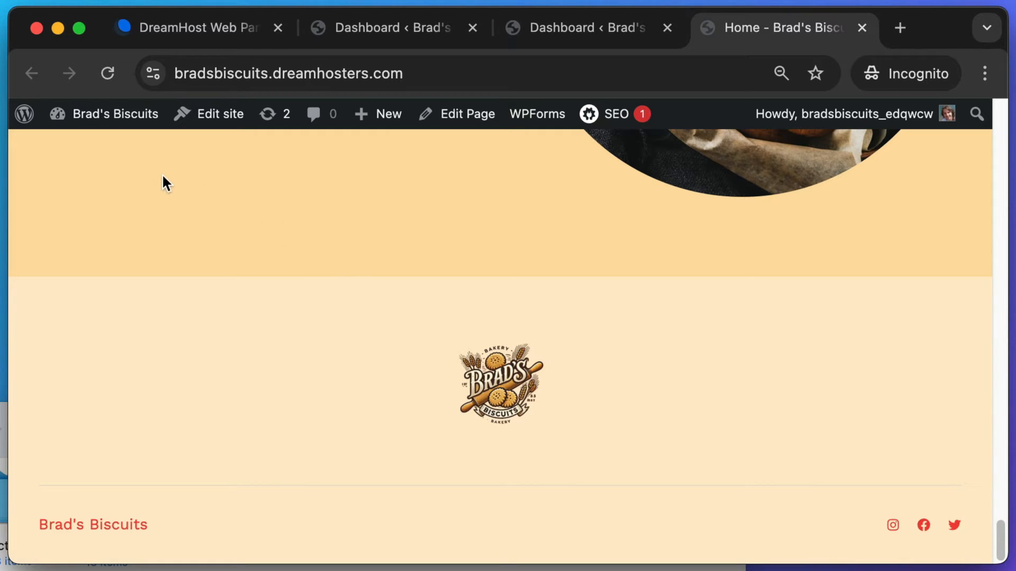
- Switch from the live home page to the Brad's Biscuits WordPress admin Dashboard tab
mouse_move(113, 121)
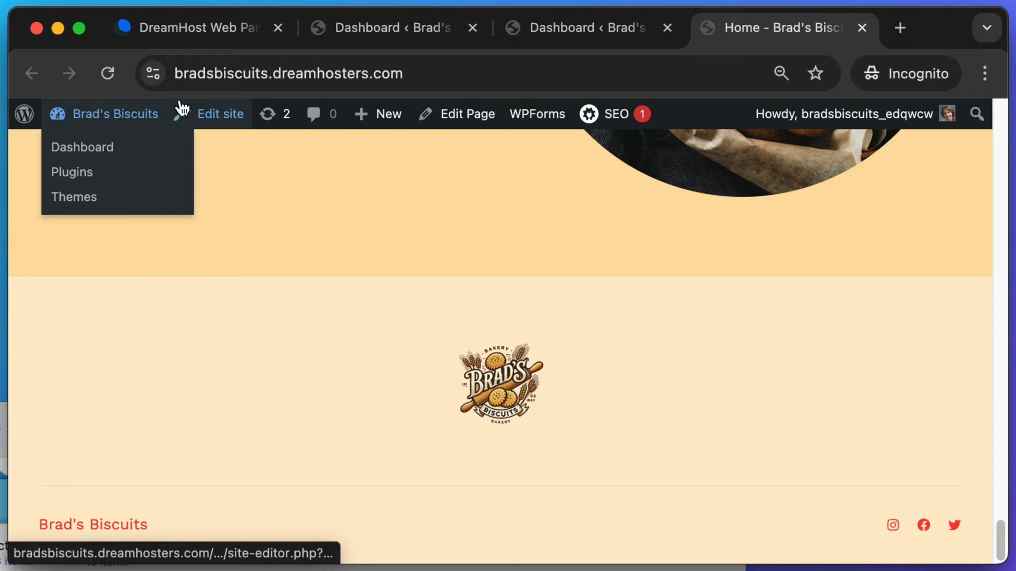
left_click(550, 24)
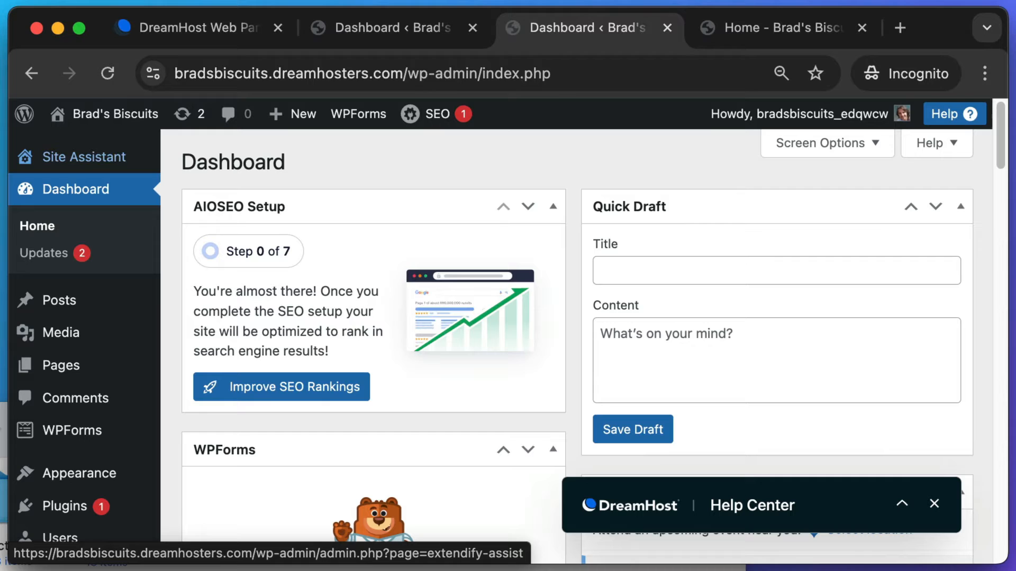
- Open the Site Assistant guide and pick the 'Generate an image with AI' step
left_click(77, 159)
scroll(984, 325, "down", 5)
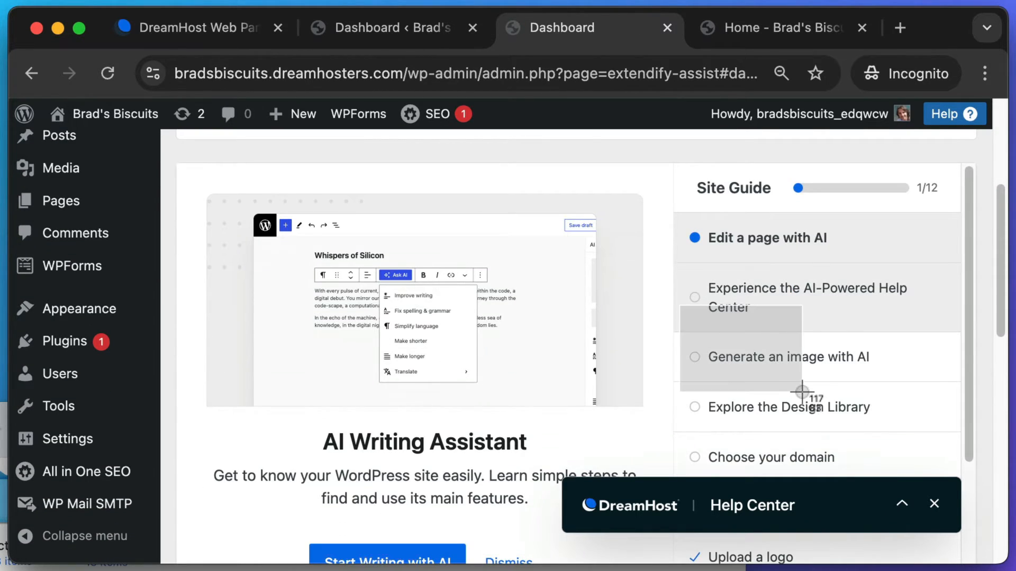
left_click(824, 365)
scroll(405, 346, "down", 3)
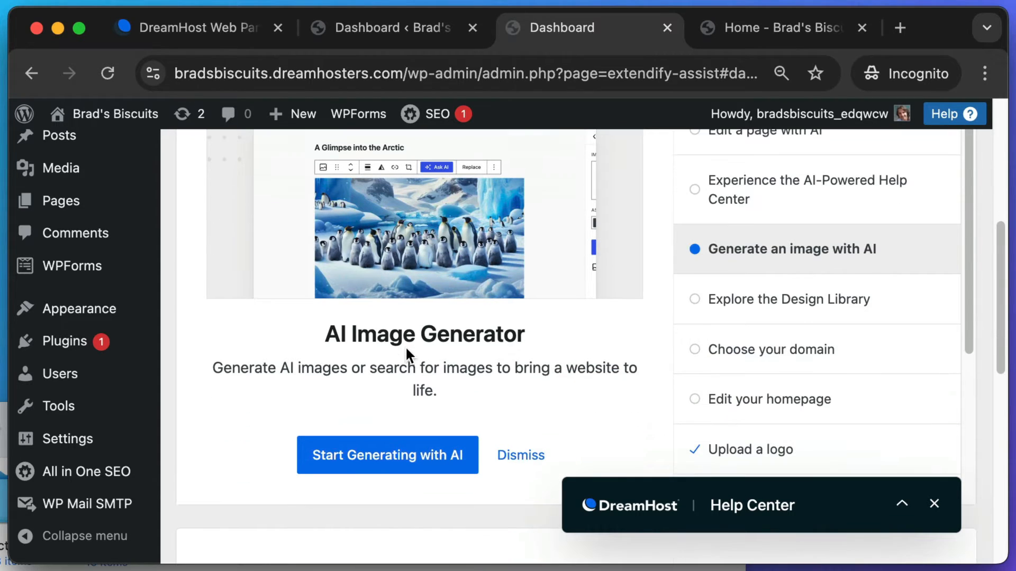
- Screenshot the guide, start generating with AI on a new page, and capture the description area
key("super+shift+4")
left_click_drag(270, 382, 462, 509)
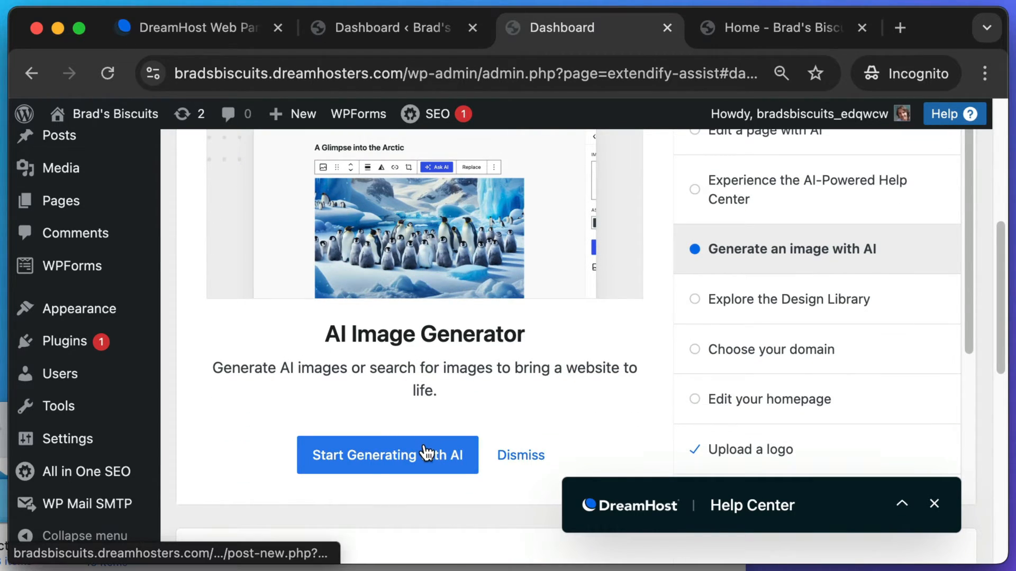
left_click(423, 454)
key("super+shift+4")
left_click_drag(767, 270, 873, 376)
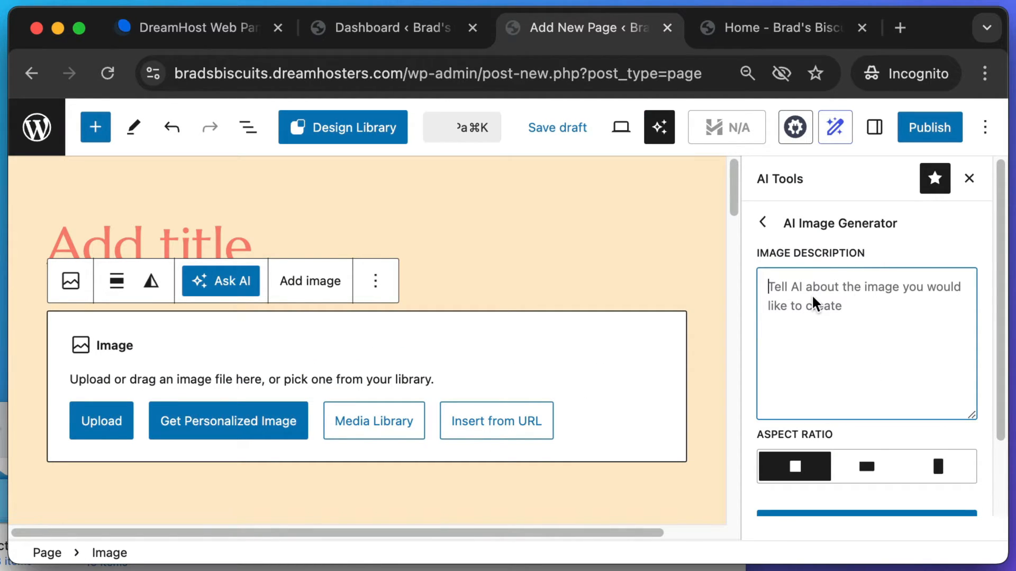
- Generate an AI image from the prompt 'Create a logo for my bakery business, that is named Brad's Biscuit'
type("Create a logo for")
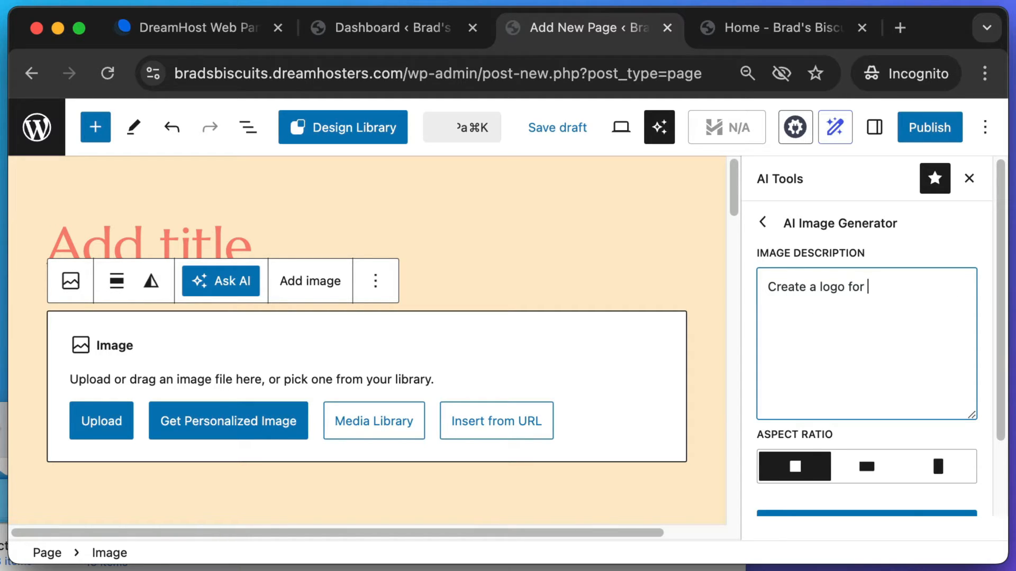
type(" my bakery business, that is named B")
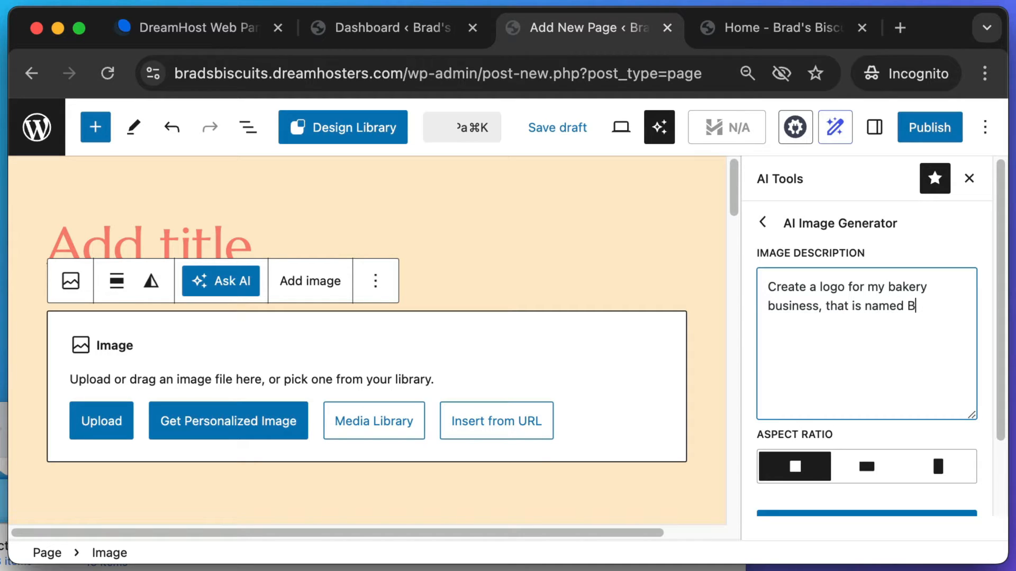
type("rad's Biscuits.")
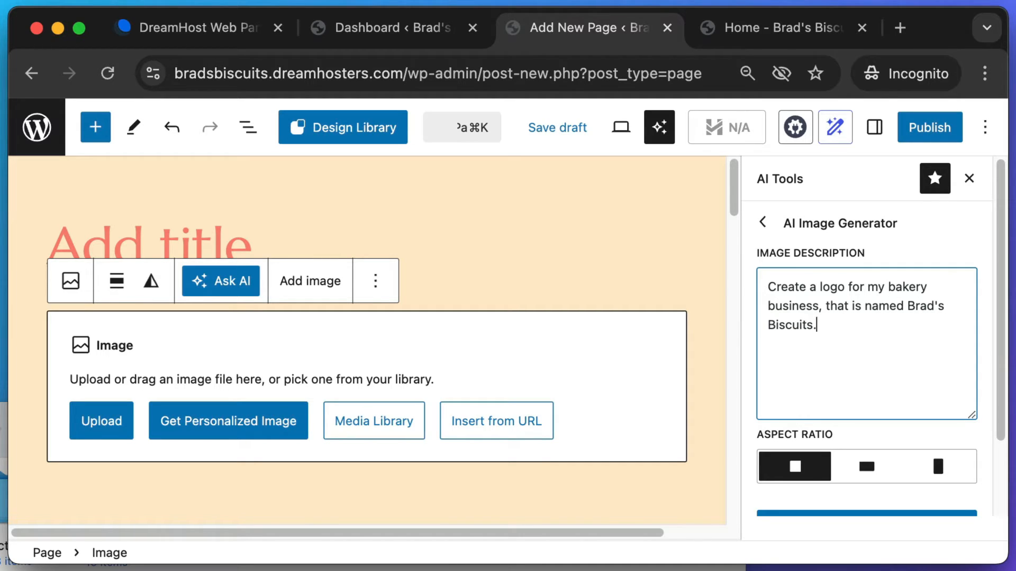
scroll(871, 302, "down", 3)
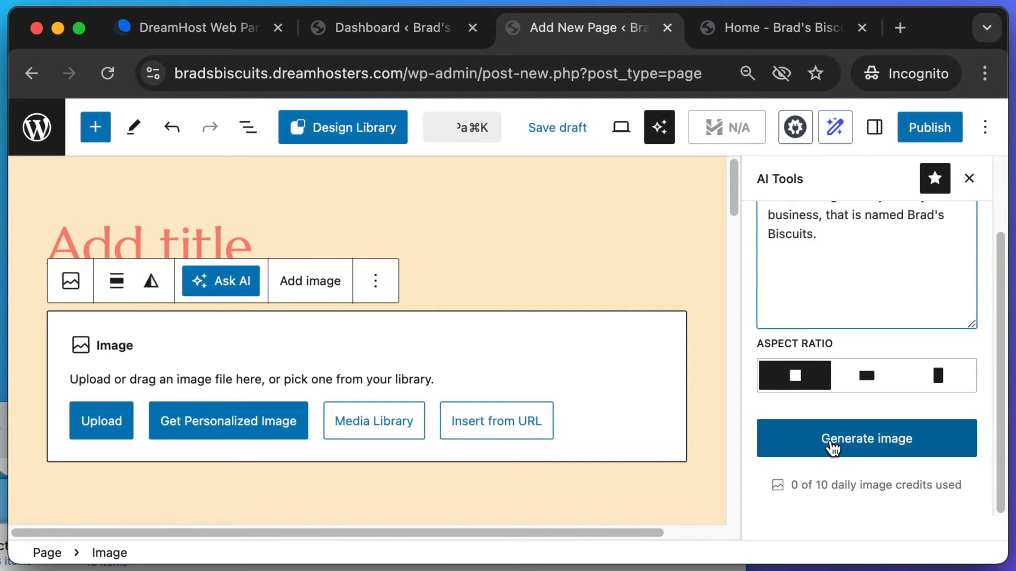
left_click(831, 445)
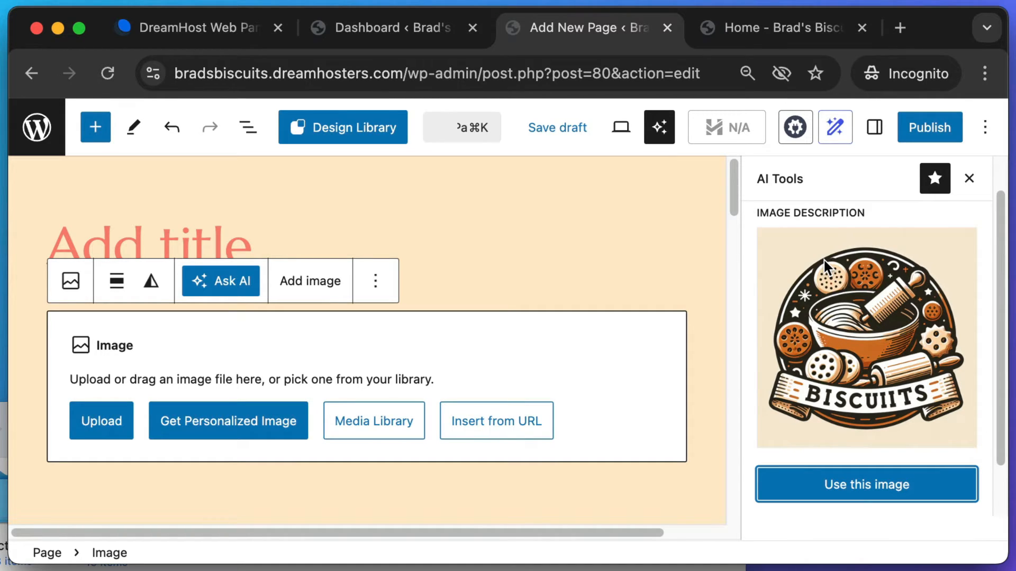
- Insert the generated logo into the image block and leave the editor without saving
scroll(831, 267, "up", 2)
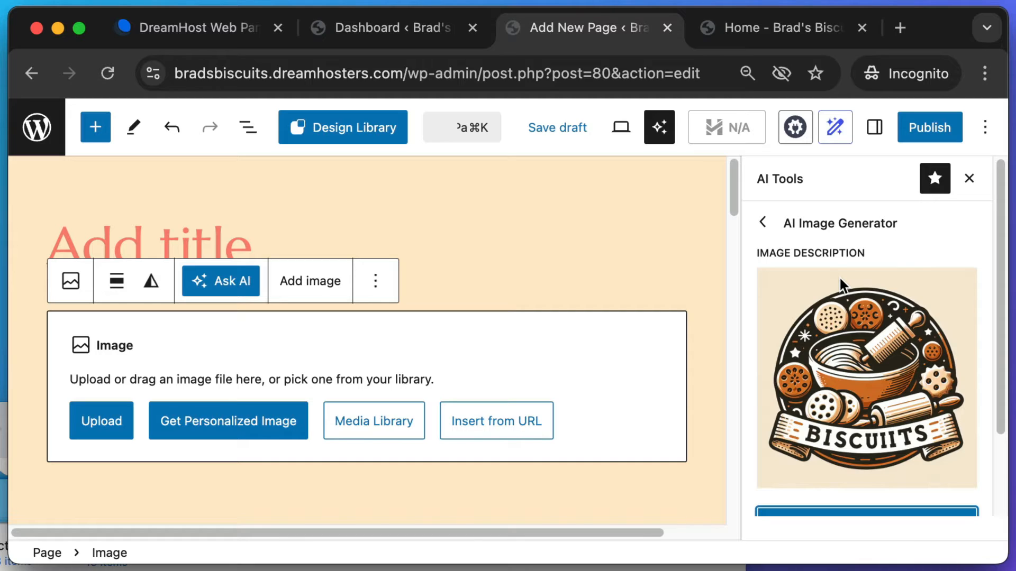
scroll(865, 325, "down", 2)
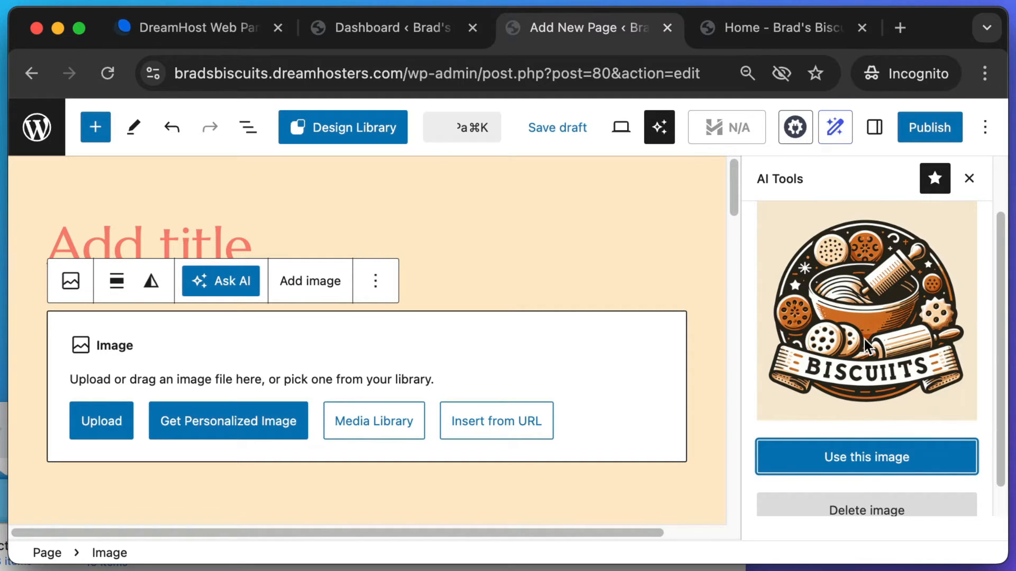
left_click(864, 464)
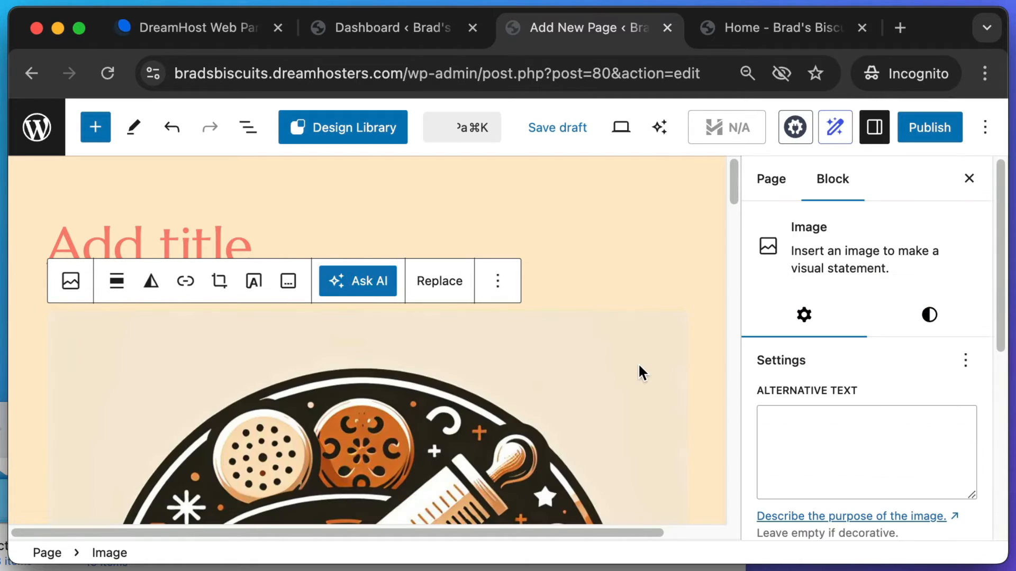
left_click(36, 127)
left_click(590, 277)
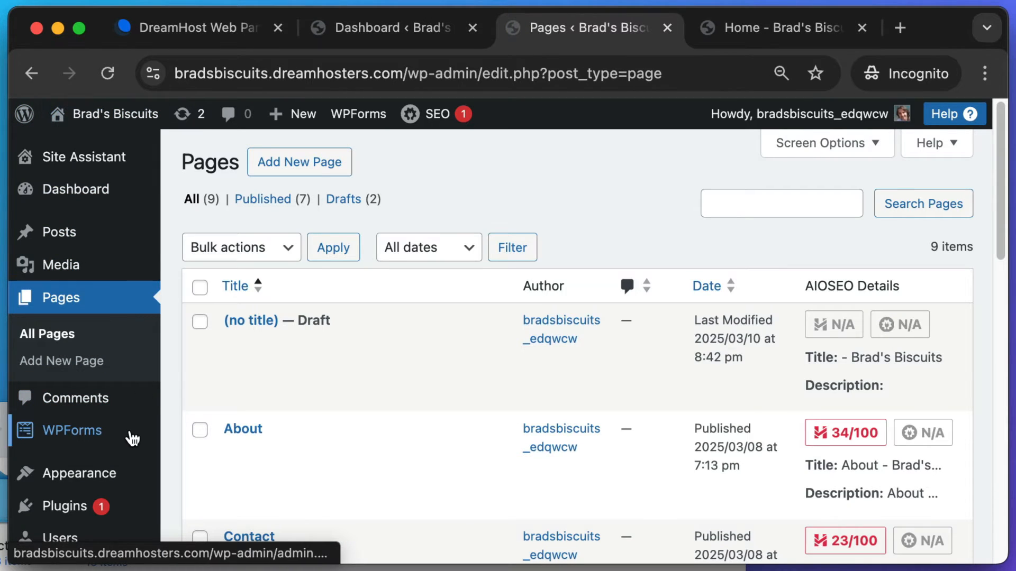
- Open the Biscuits logo's details in the Media Library and open the image in a new tab
left_click(62, 270)
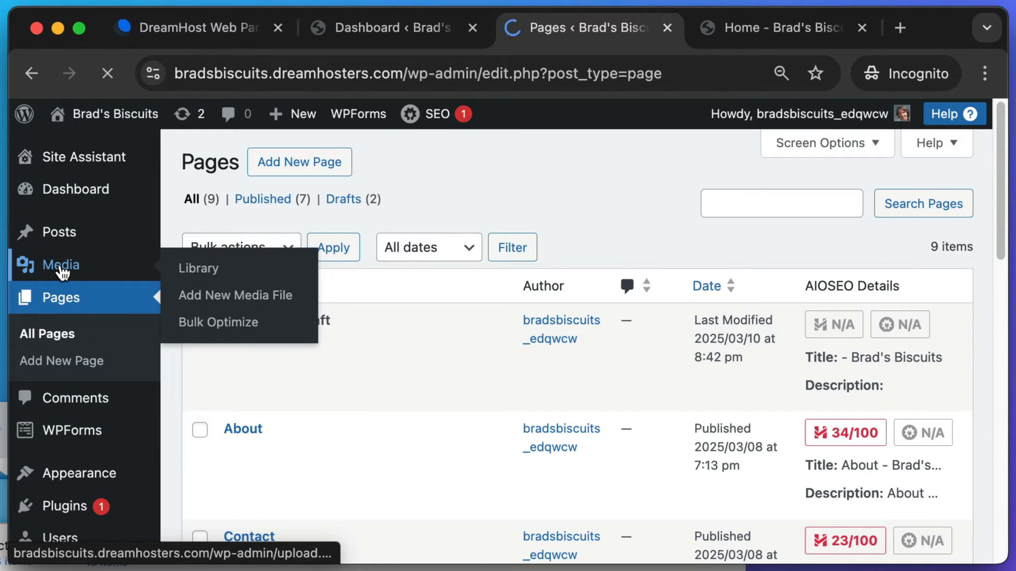
scroll(232, 373, "down", 1)
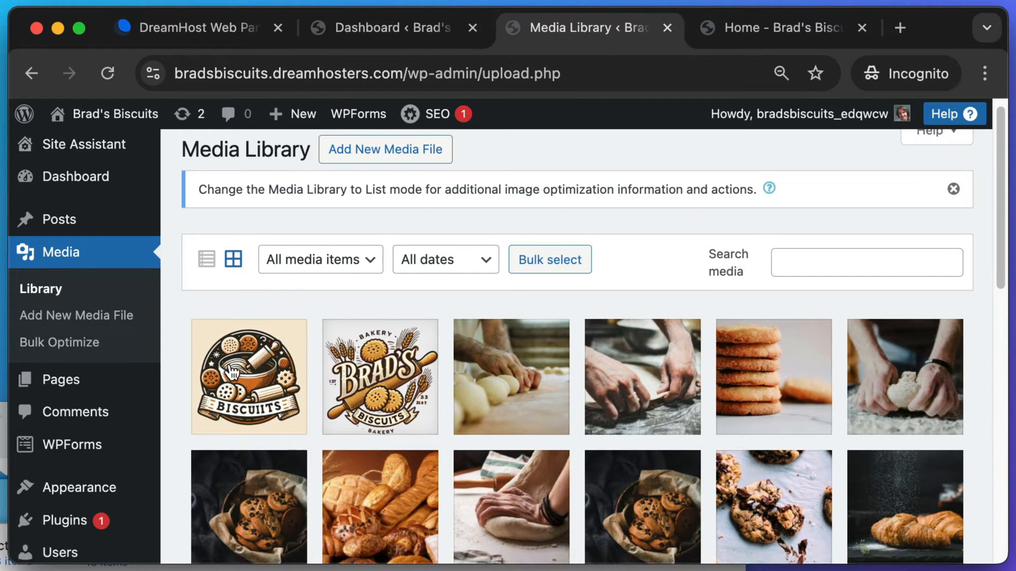
scroll(233, 373, "down", 1)
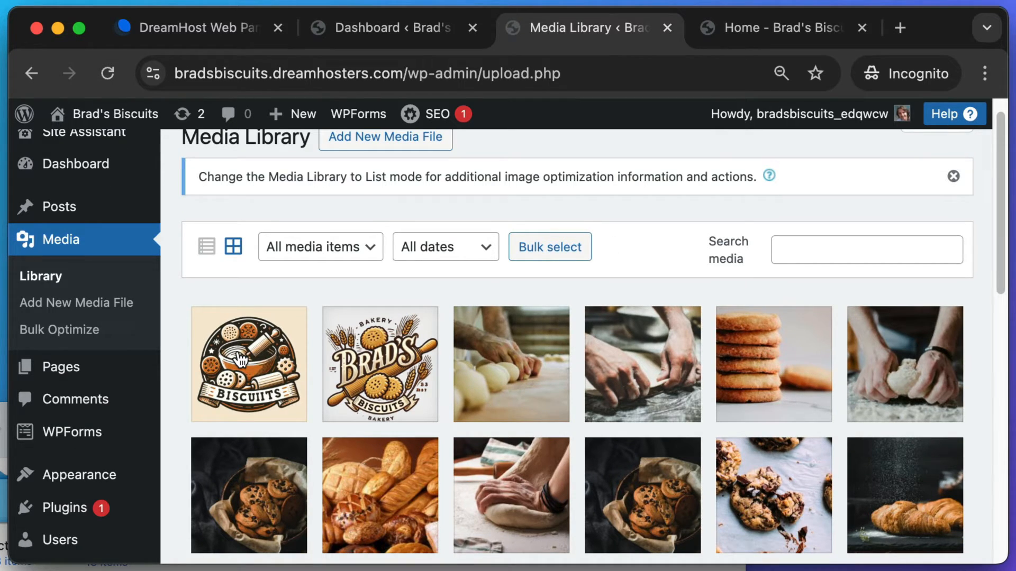
left_click(242, 359)
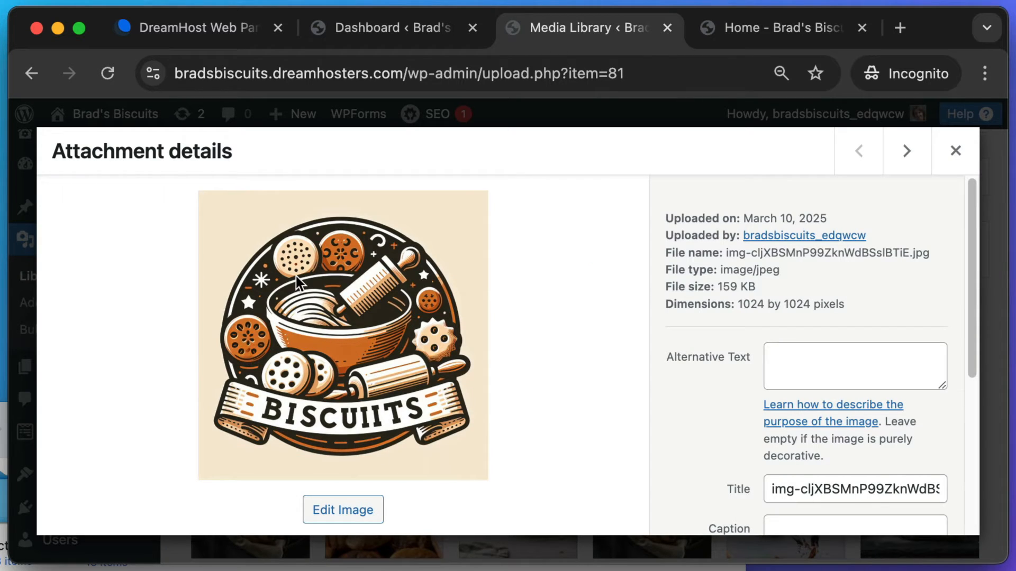
right_click(442, 219)
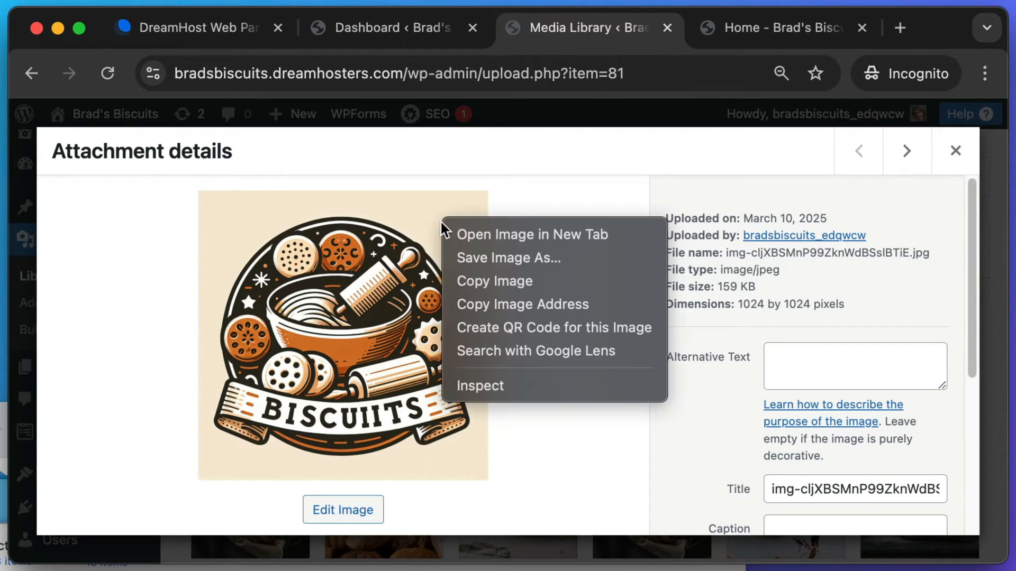
left_click(480, 237)
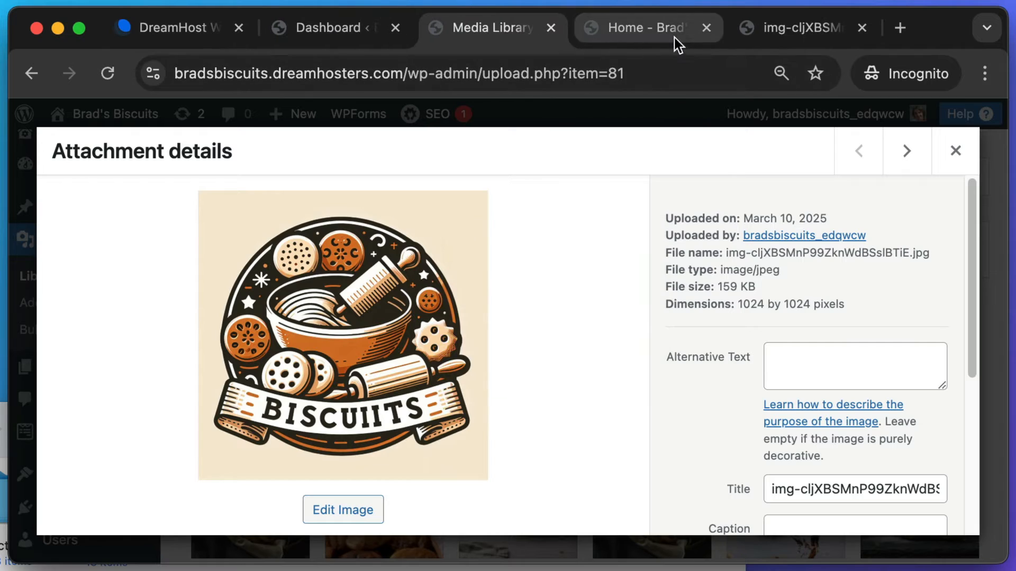
- Take region screenshots of the full-size Biscuits logo, then return to the remove.bg tab
left_click(811, 21)
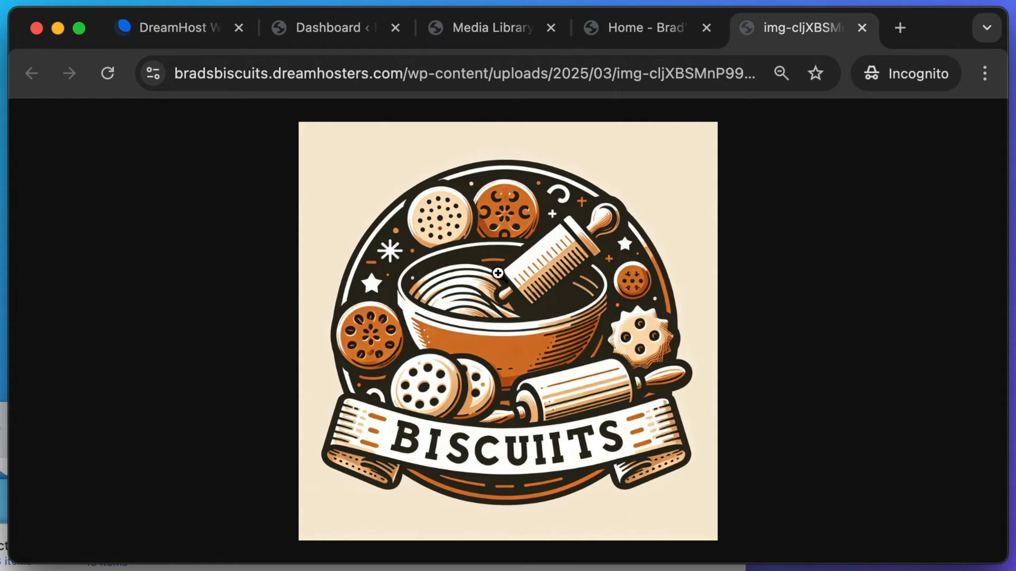
key("super+shift+4")
left_click_drag(343, 139, 721, 361)
key("super+shift+4")
left_click_drag(634, 140, 709, 216)
key("super+shift+4")
left_click_drag(617, 128, 705, 221)
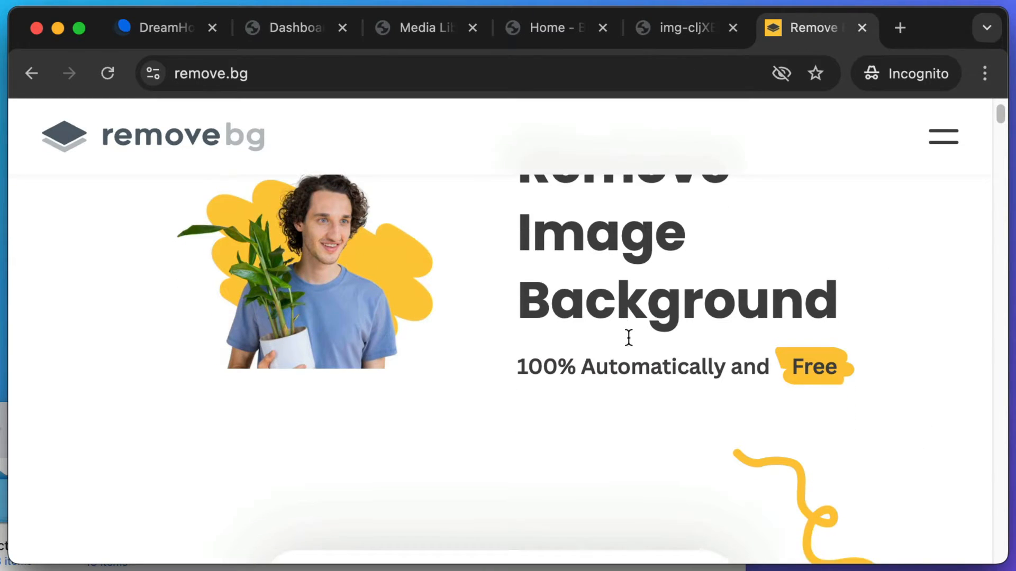
left_click(688, 32)
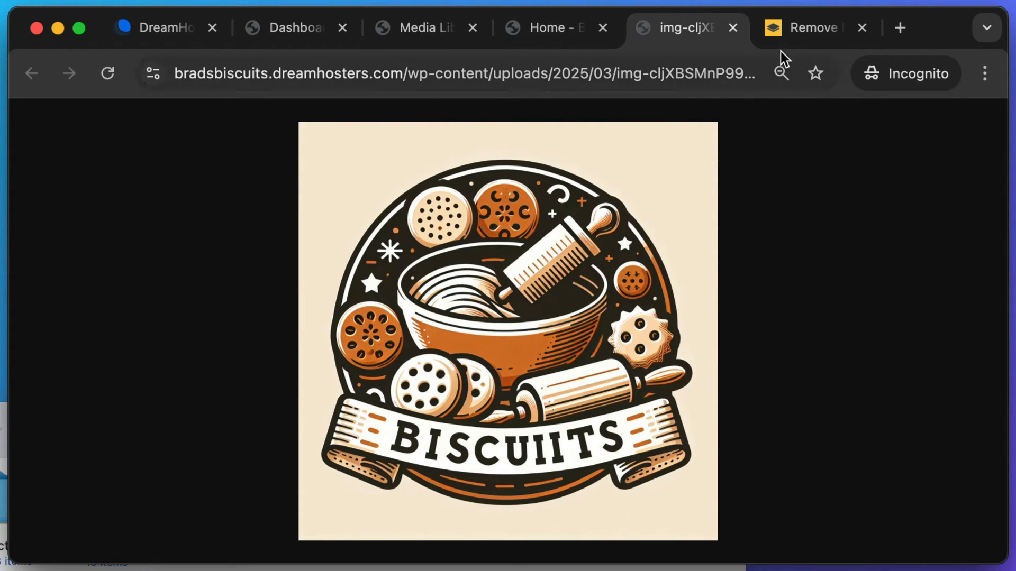
left_click(804, 25)
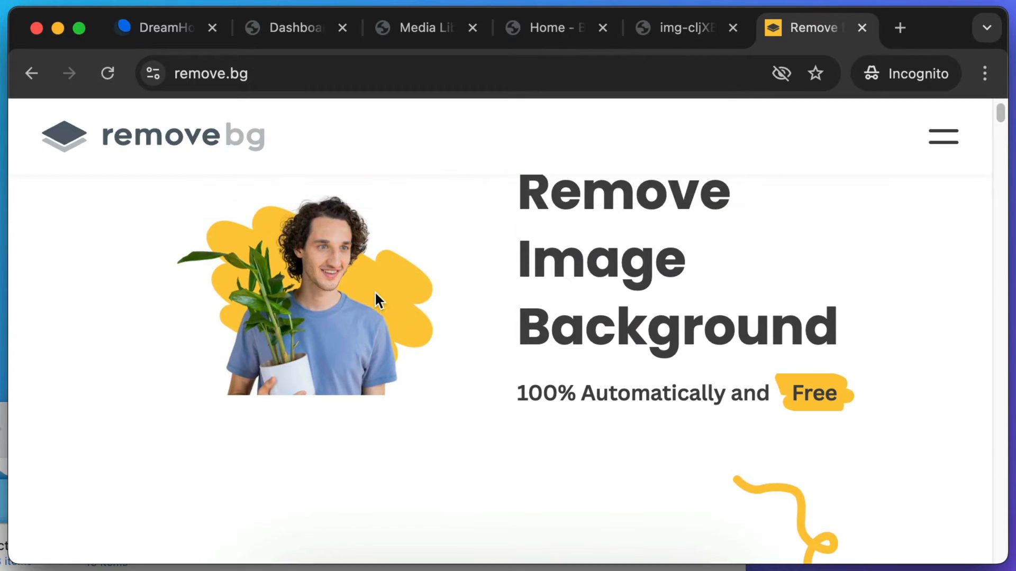
- Quick Look brads-biscuits.png from Downloads, then move and shrink the preview window
scroll(586, 263, "down", 5)
scroll(587, 271, "down", 2)
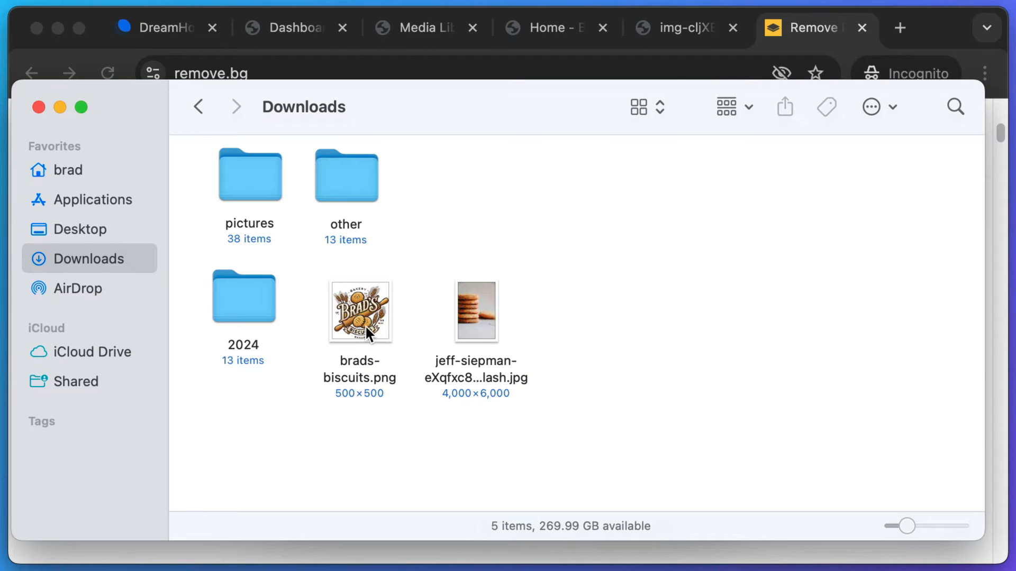
left_click(363, 324)
key("space")
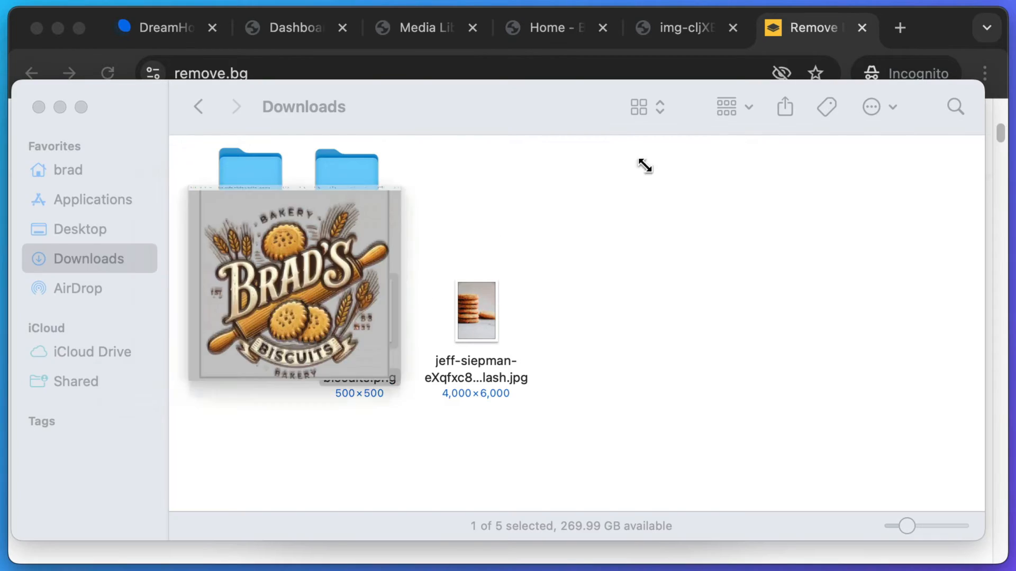
left_click_drag(67, 0, 560, 135)
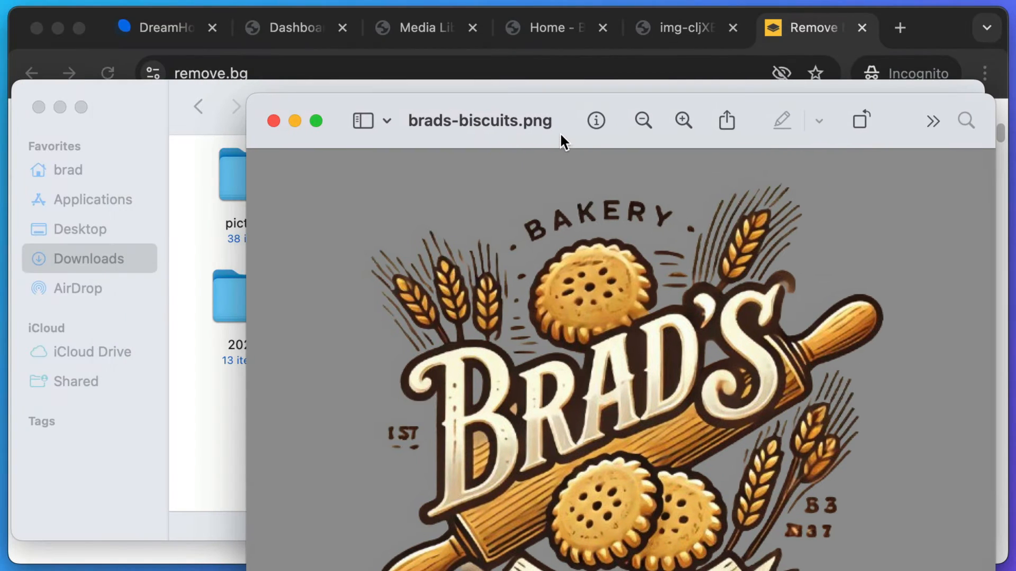
left_click_drag(983, 100, 667, 251)
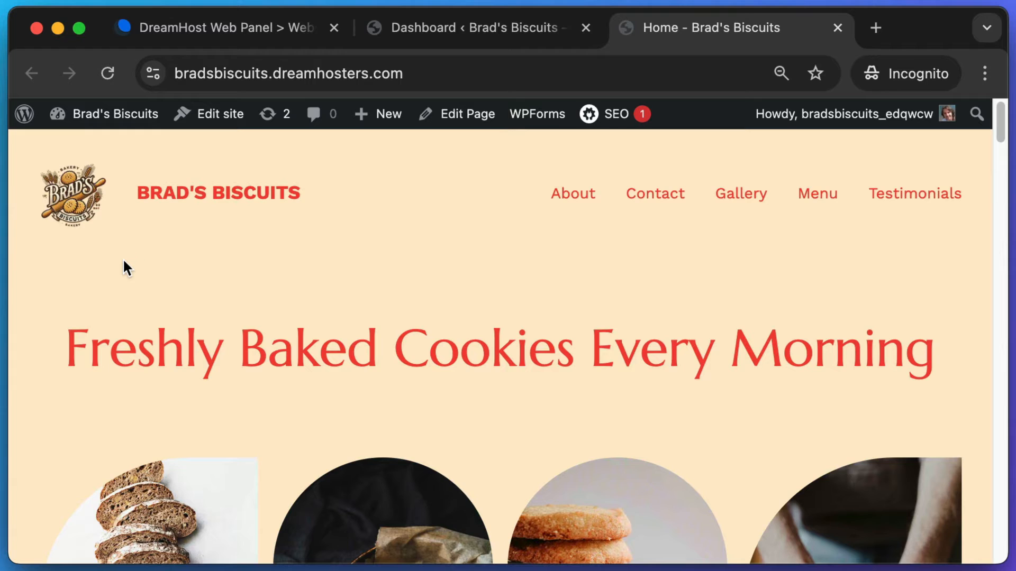
- Screenshot the site's header logo, then open the admin Dashboard from the site name
key("super+shift+4")
left_click_drag(119, 252, 23, 154)
left_click_drag(1003, 135, 952, 529)
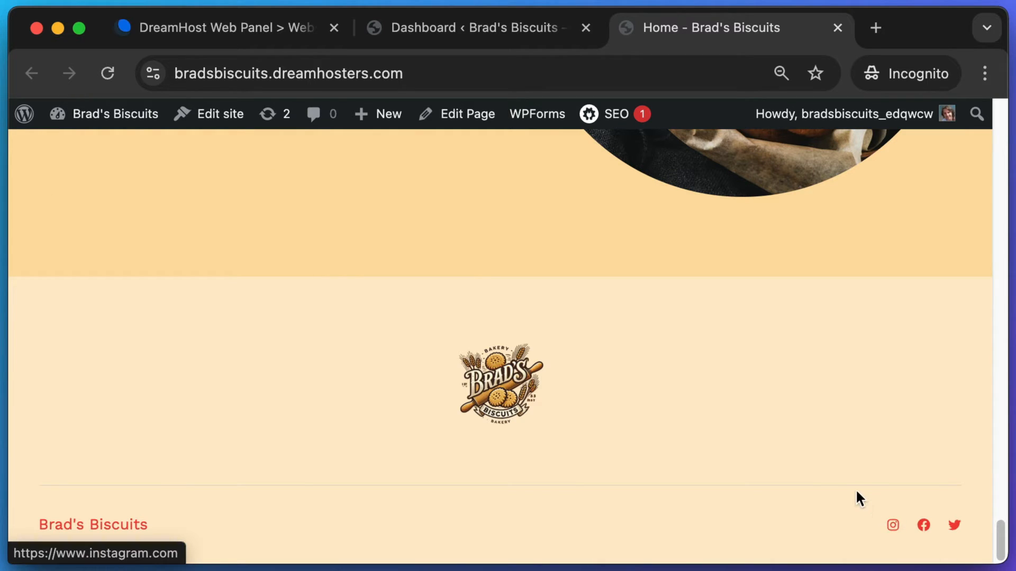
left_click_drag(865, 497, 973, 552)
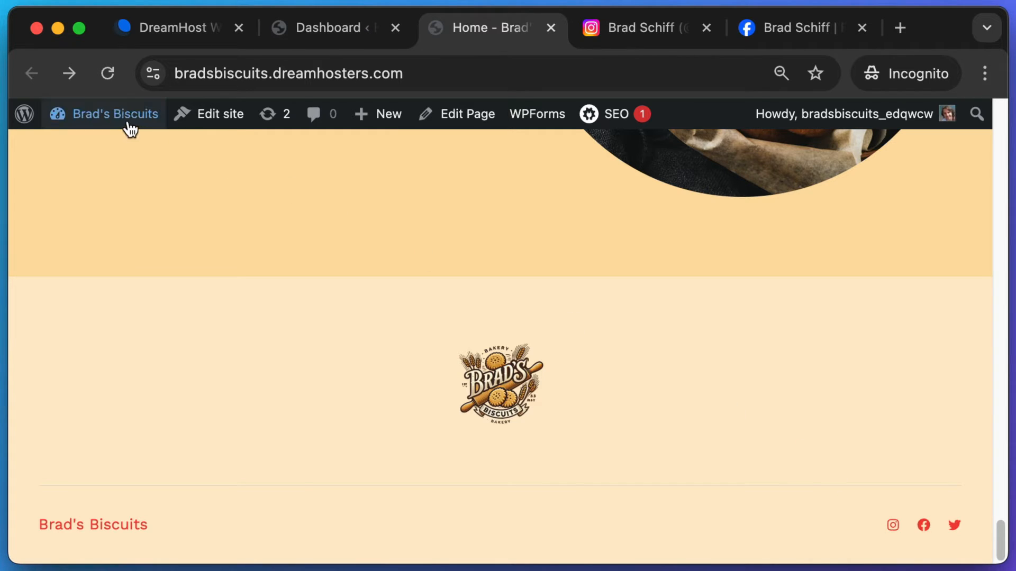
mouse_move(125, 122)
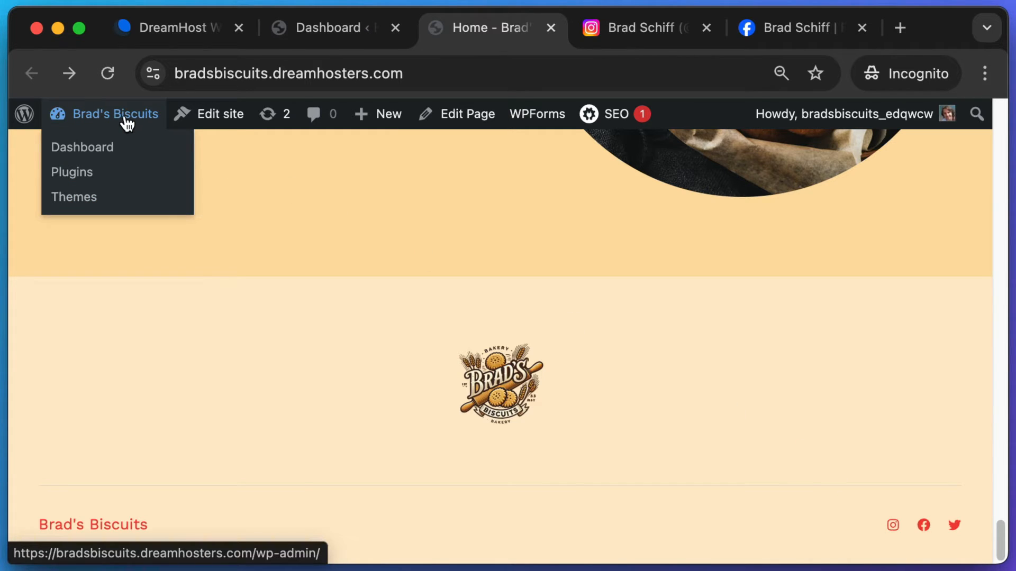
left_click(101, 117)
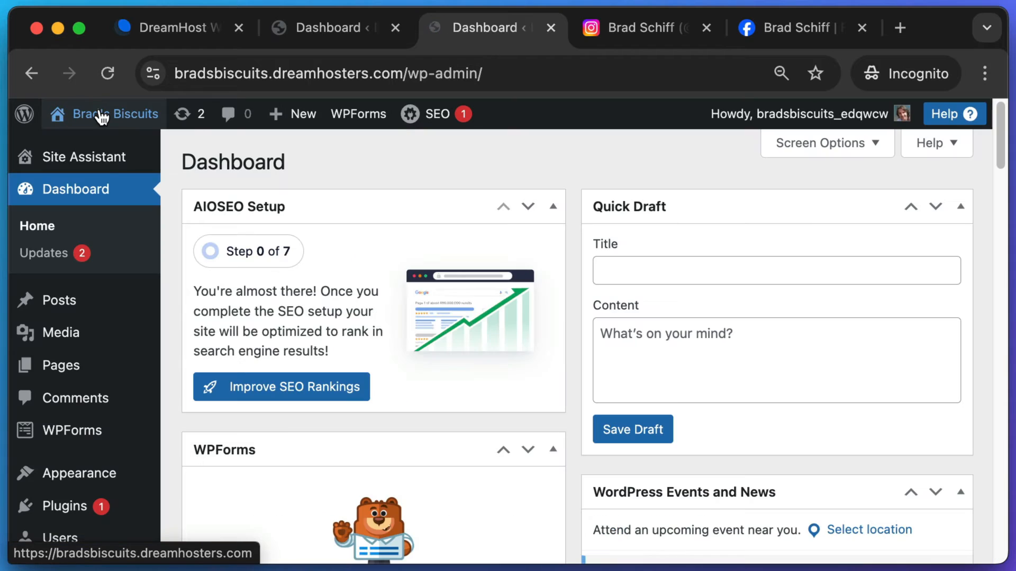
- Open the site editor and start editing the homepage
mouse_move(73, 483)
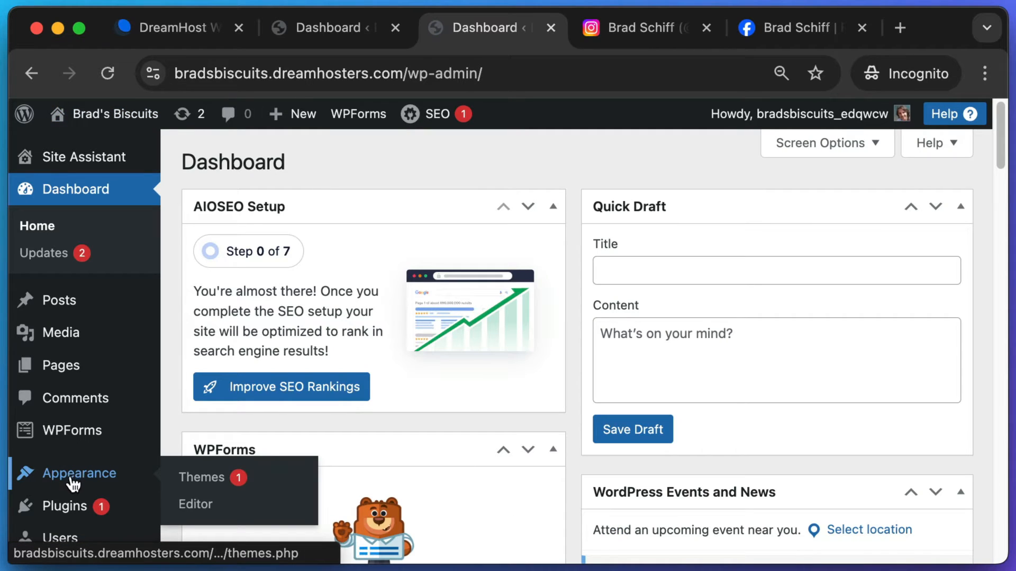
left_click(196, 505)
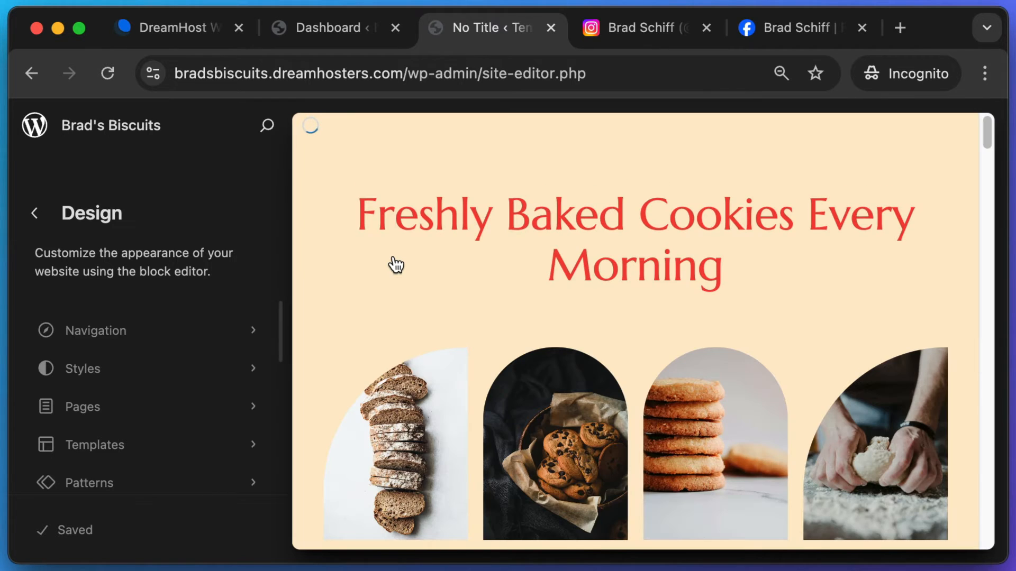
scroll(448, 317, "down", 15)
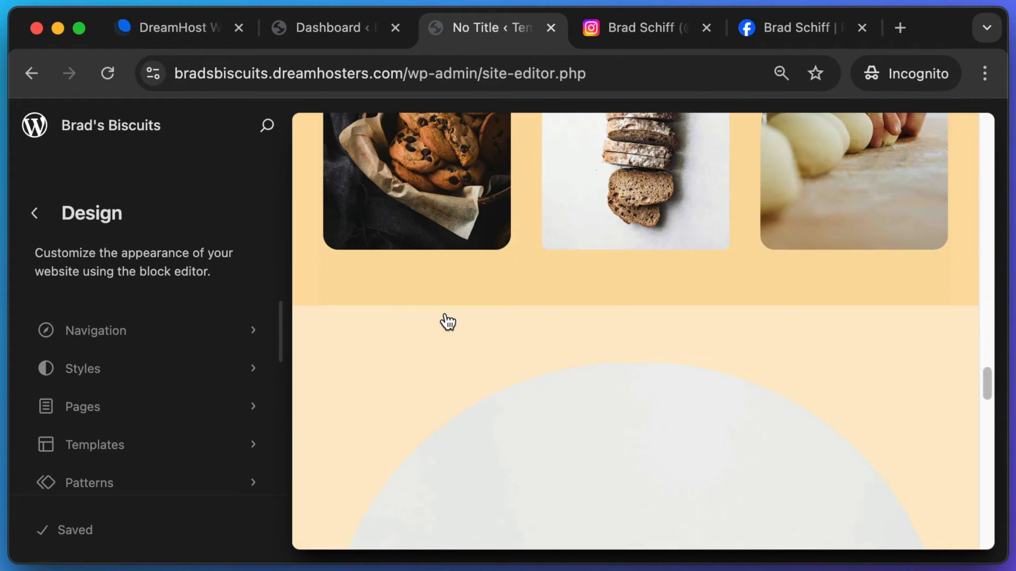
scroll(447, 320, "down", 10)
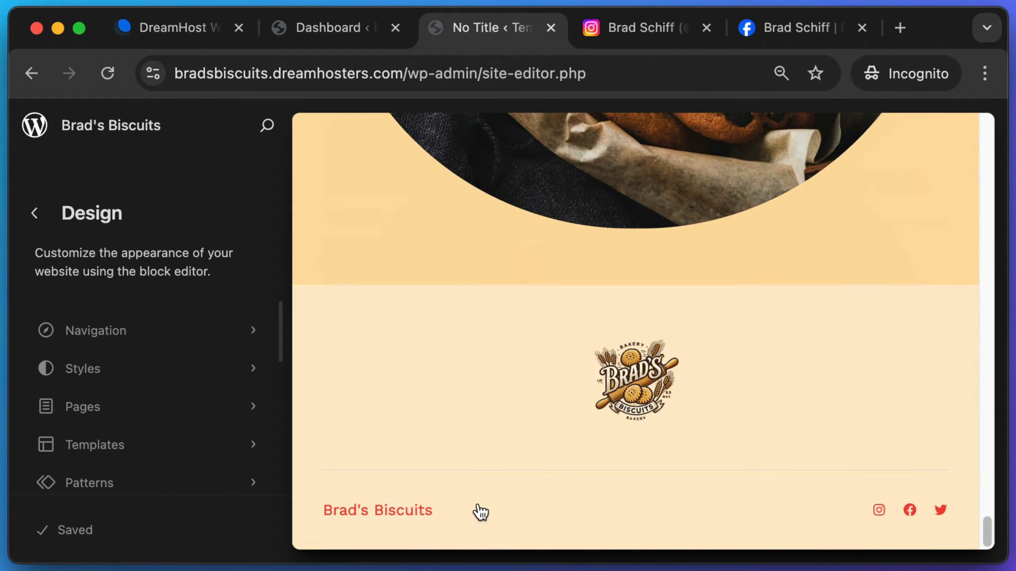
left_click(521, 506)
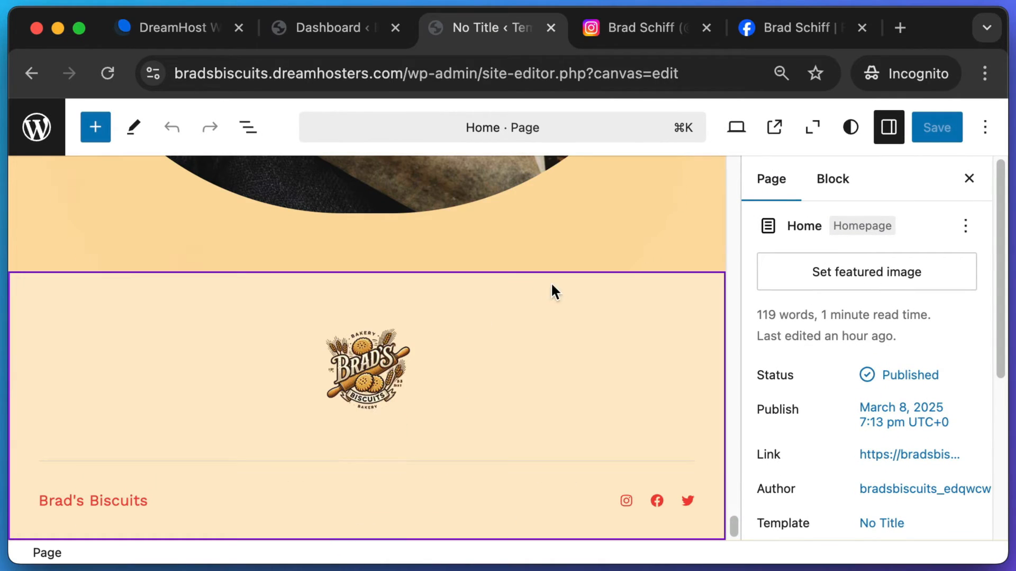
- Select the Footer, edit its template part, and show List View
left_click(525, 344)
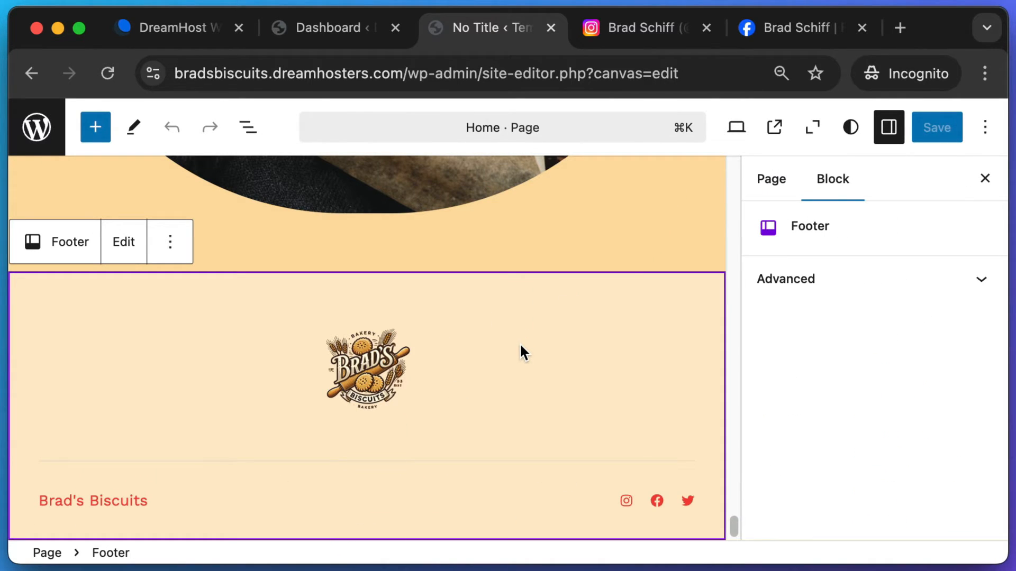
left_click(130, 246)
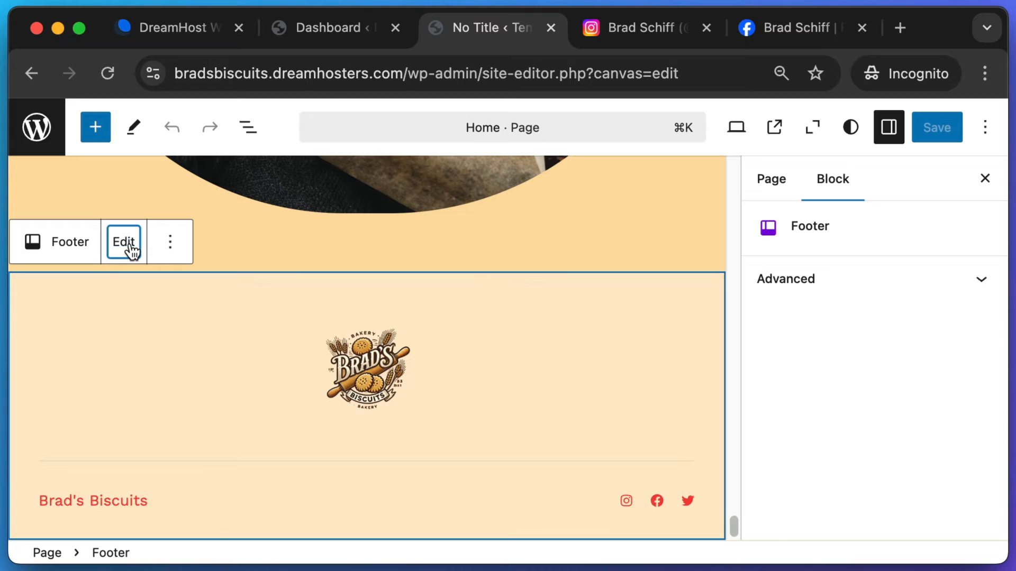
left_click(249, 127)
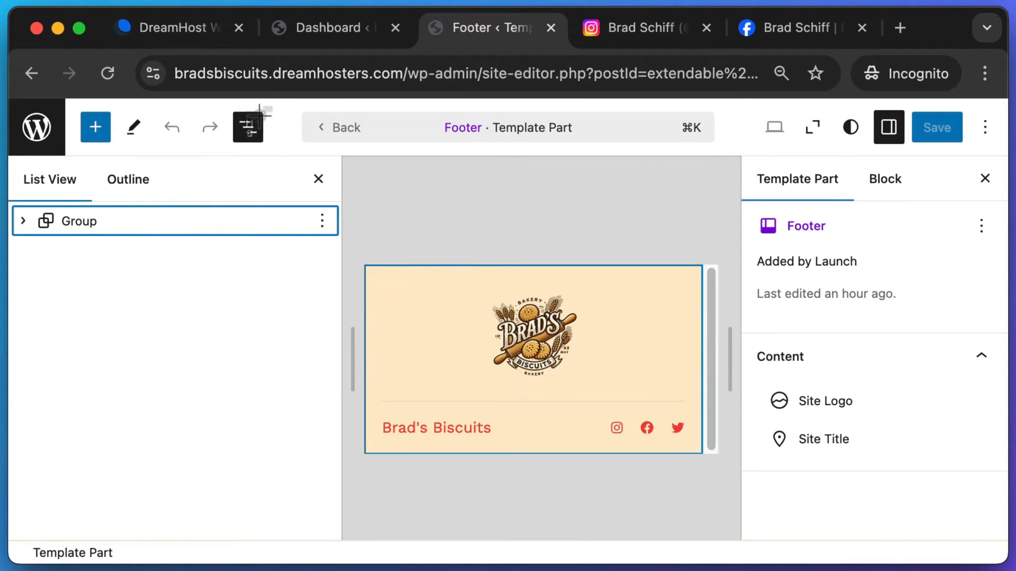
- Select the footer's Social Icons block in List View and set its size to Normal
left_click(23, 221)
left_click(46, 285)
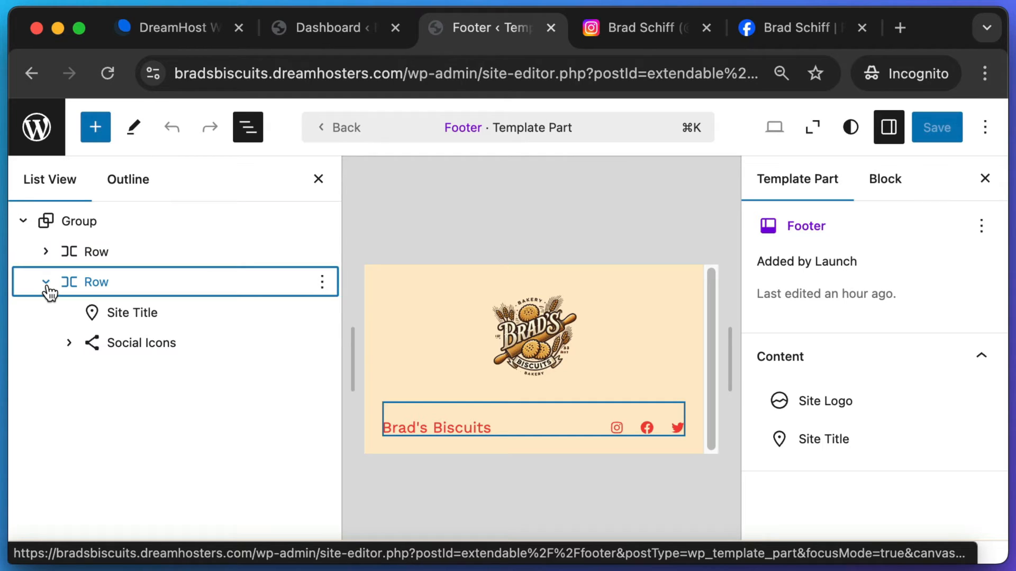
left_click(154, 346)
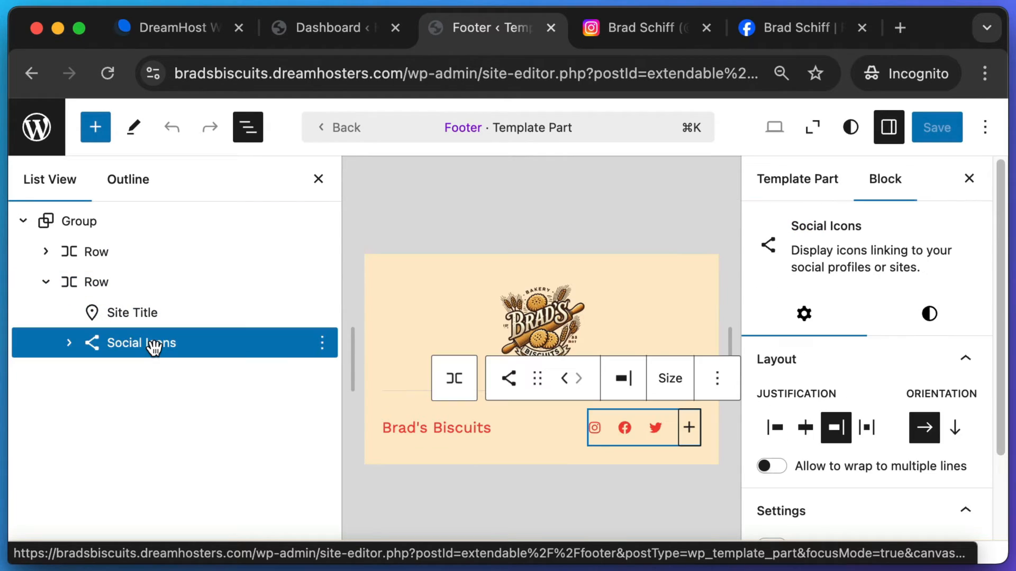
left_click(123, 346)
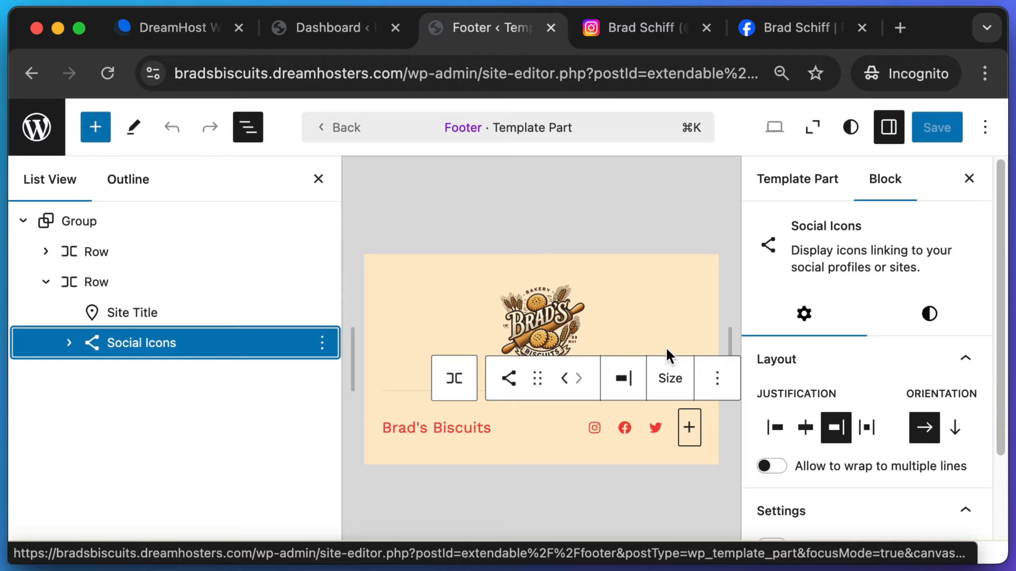
left_click(673, 385)
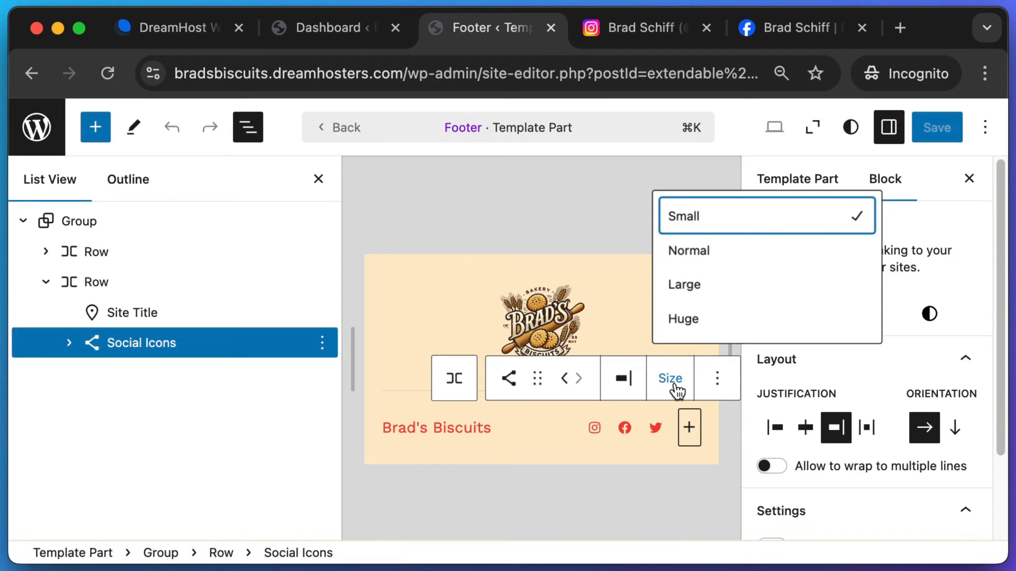
left_click(696, 253)
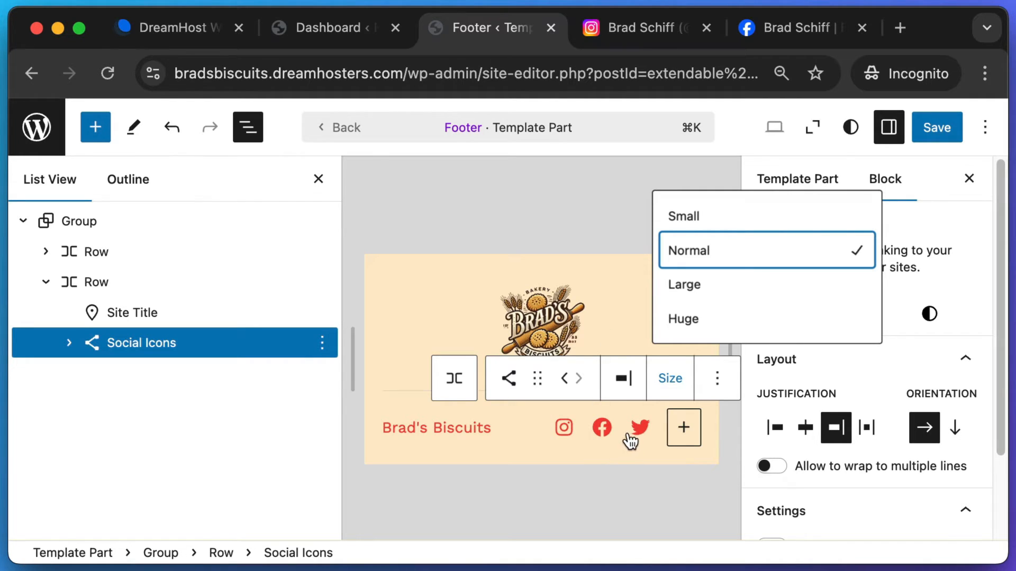
- Delete the Twitter icon from the footer's Social Icons
left_click(69, 344)
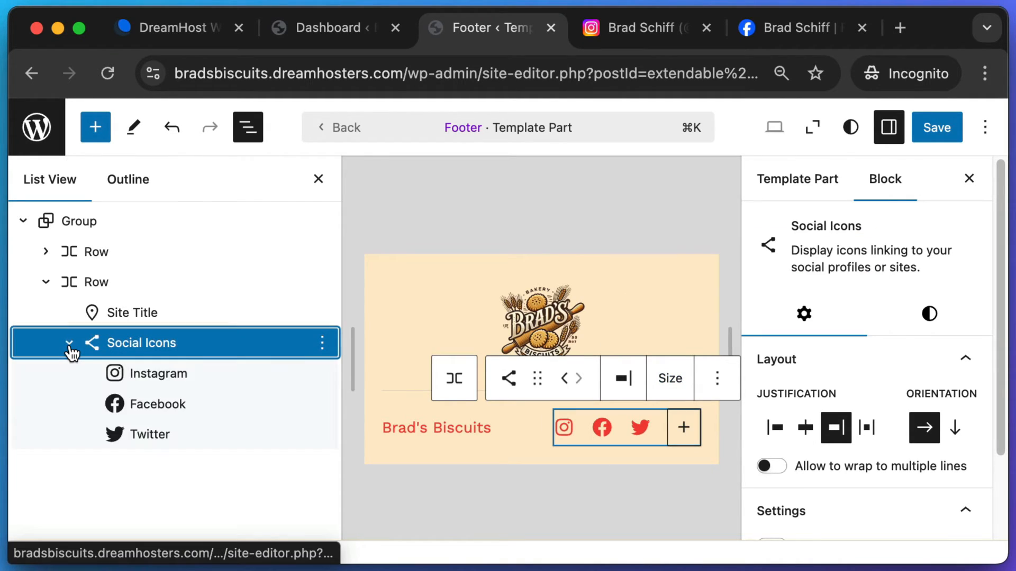
left_click(140, 442)
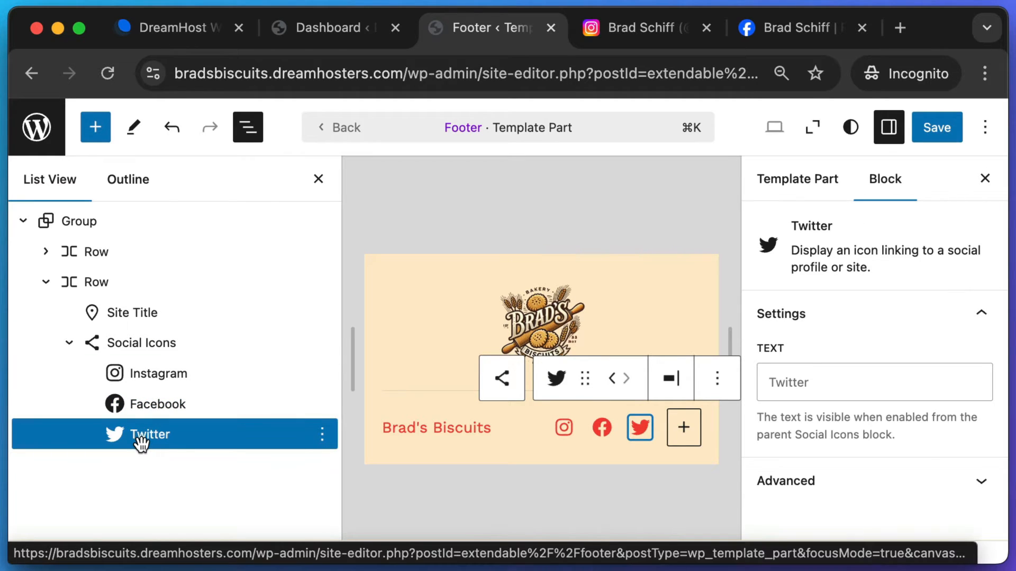
left_click(322, 436)
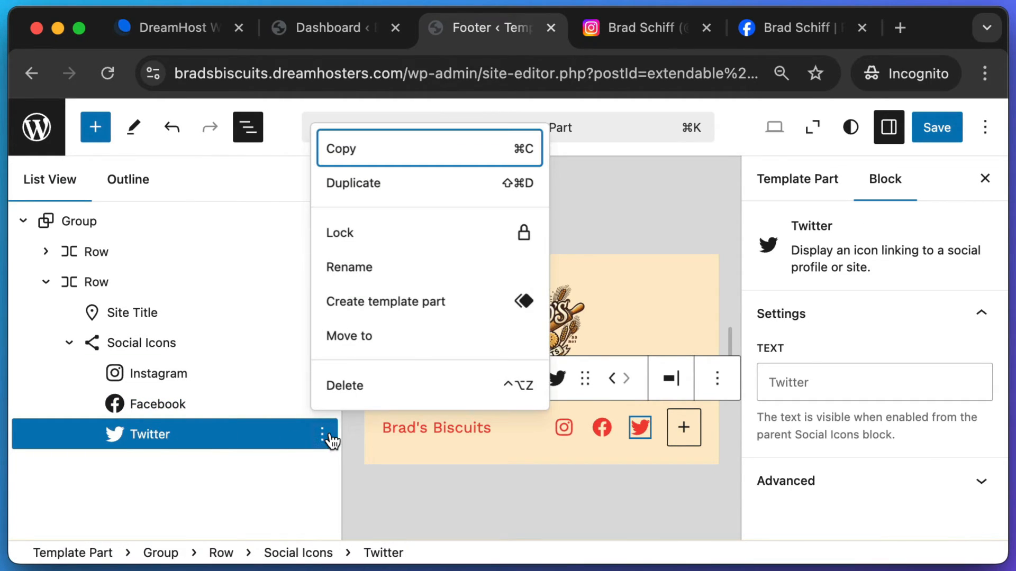
left_click(345, 386)
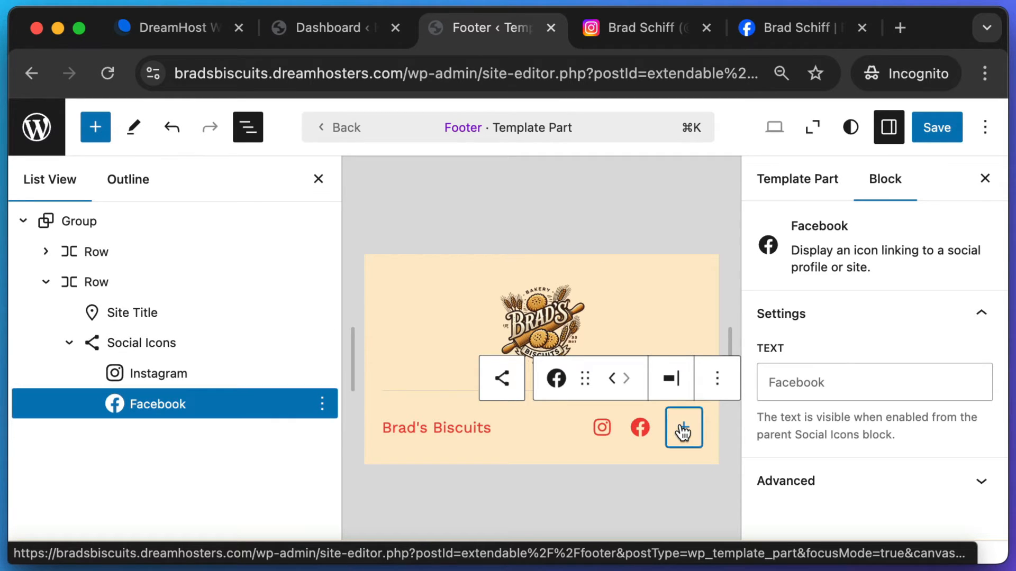
- Add an X icon after Instagram and Facebook
left_click(682, 429)
type("x")
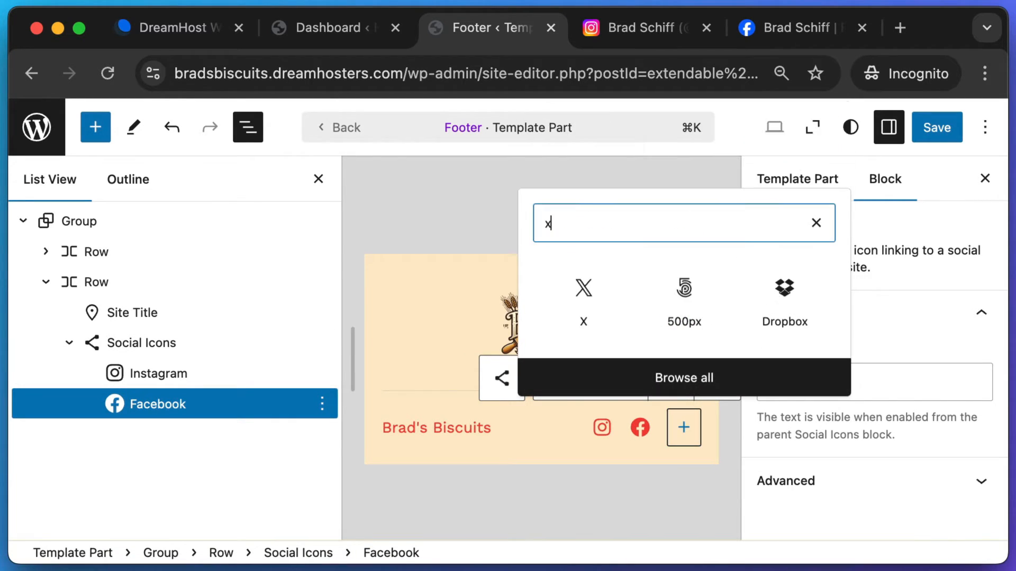
left_click(585, 293)
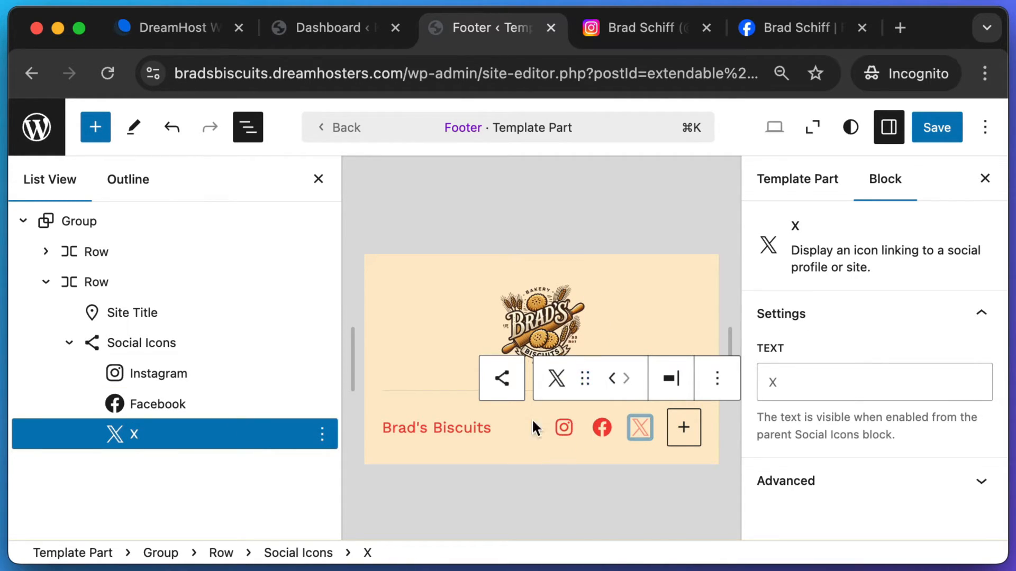
- Replace the footer Instagram icon's link with the copied Instagram profile address
left_click(609, 29)
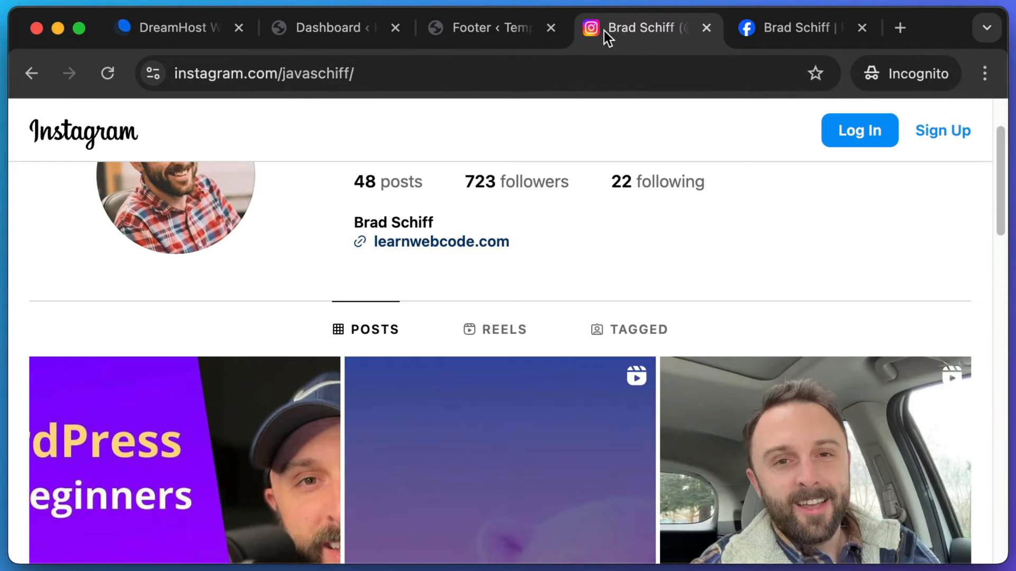
left_click(429, 65)
key("super+c")
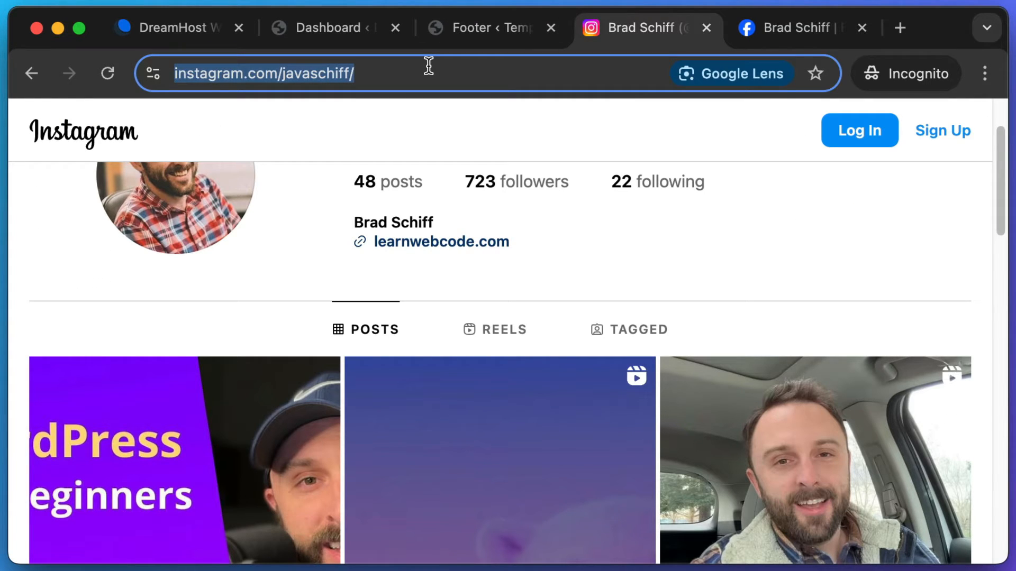
left_click(488, 29)
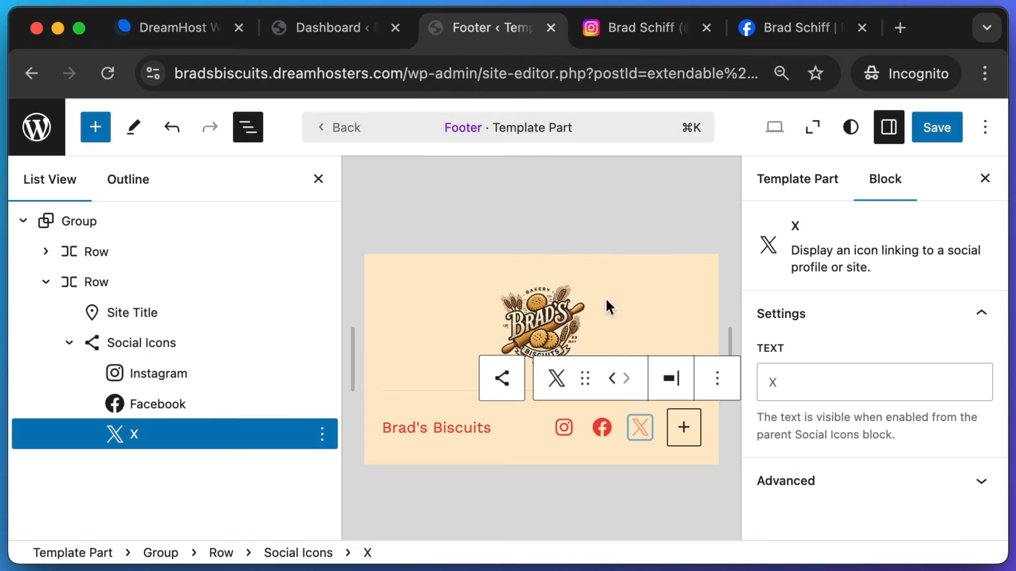
left_click(562, 429)
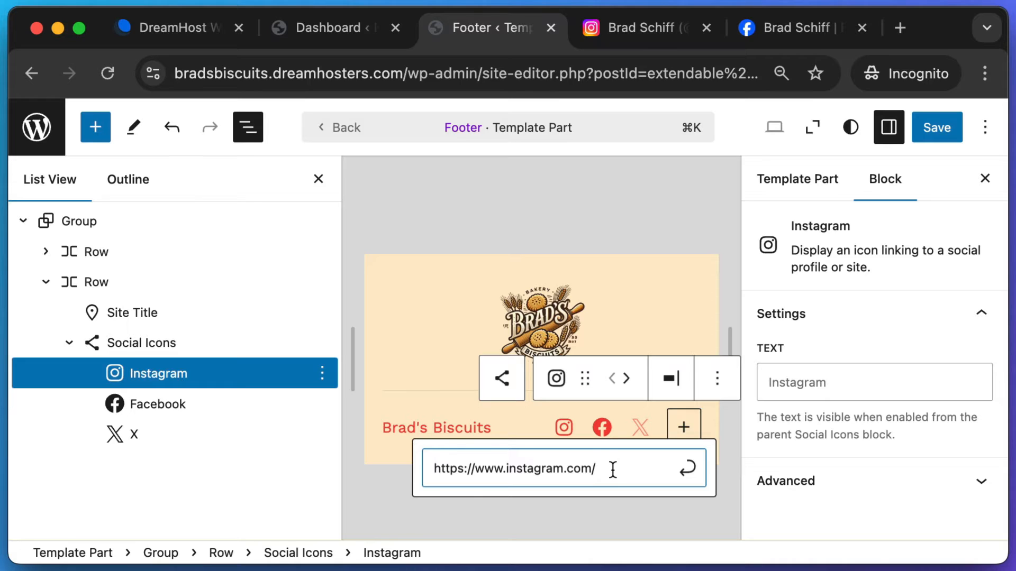
key("super+a")
key("BackSpace")
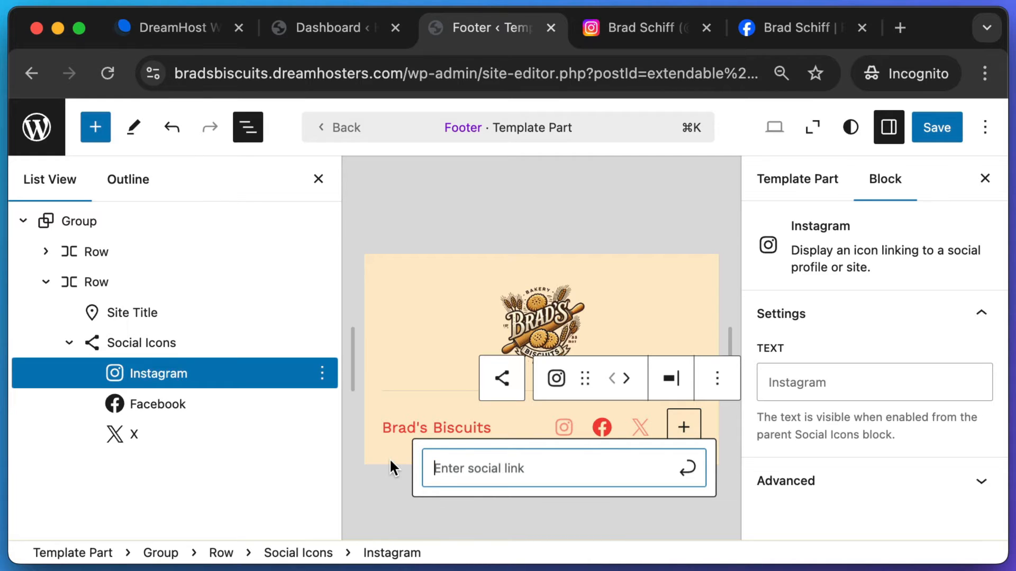
key("super+v")
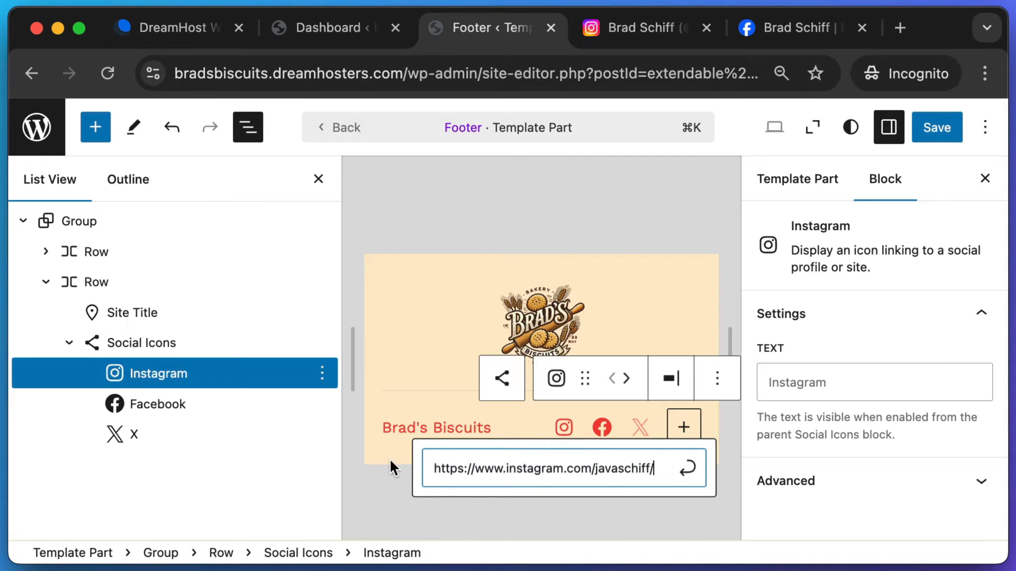
left_click(689, 472)
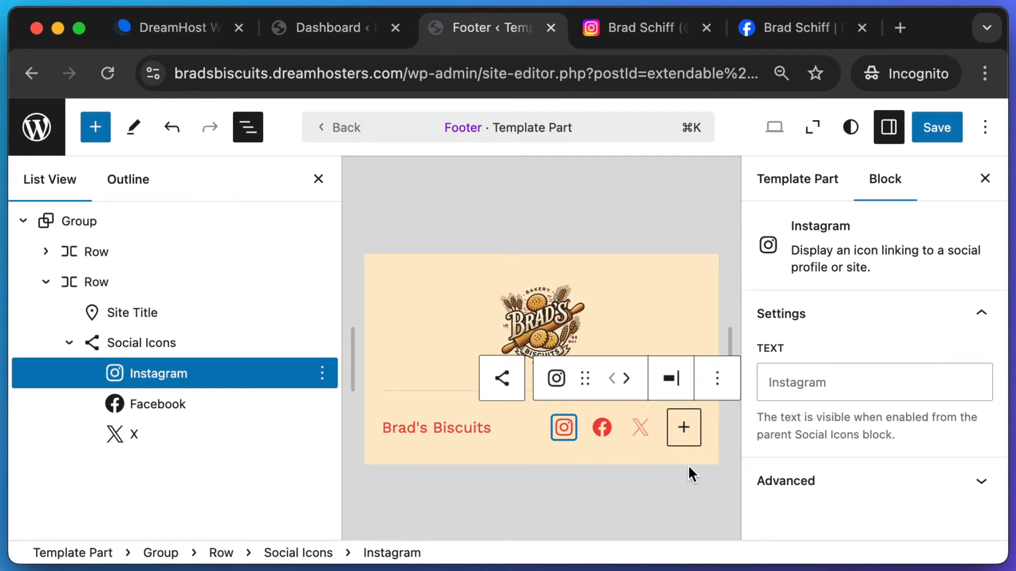
- Point the footer's Facebook icon at the copied Facebook profile URL
left_click(603, 434)
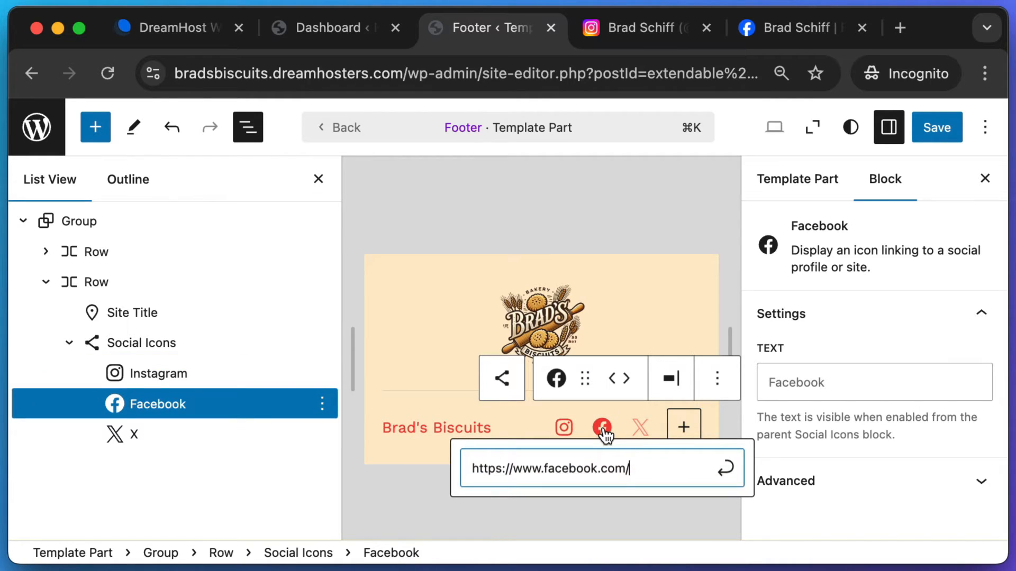
left_click(774, 26)
left_click(580, 63)
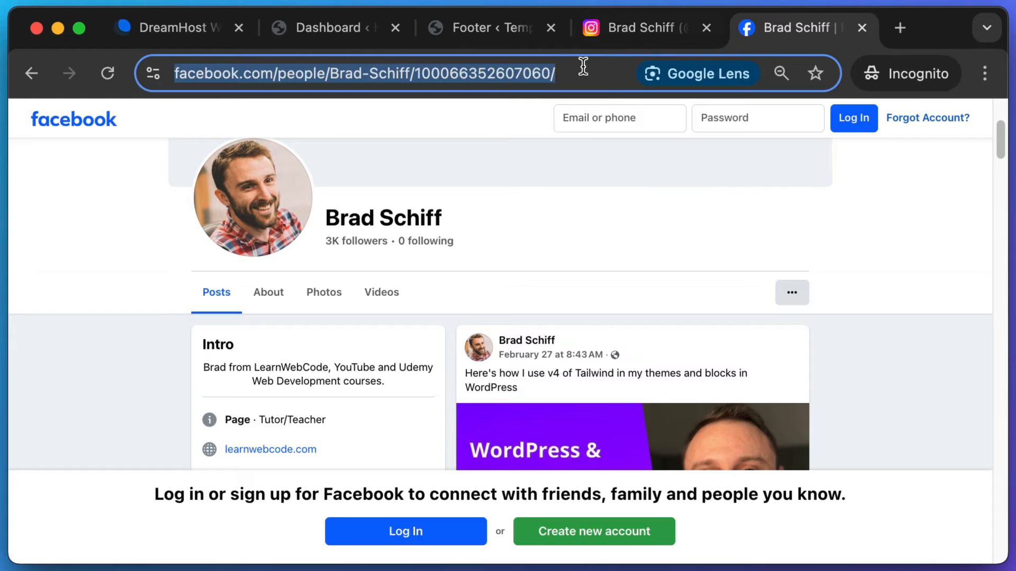
key("super+c")
left_click(501, 41)
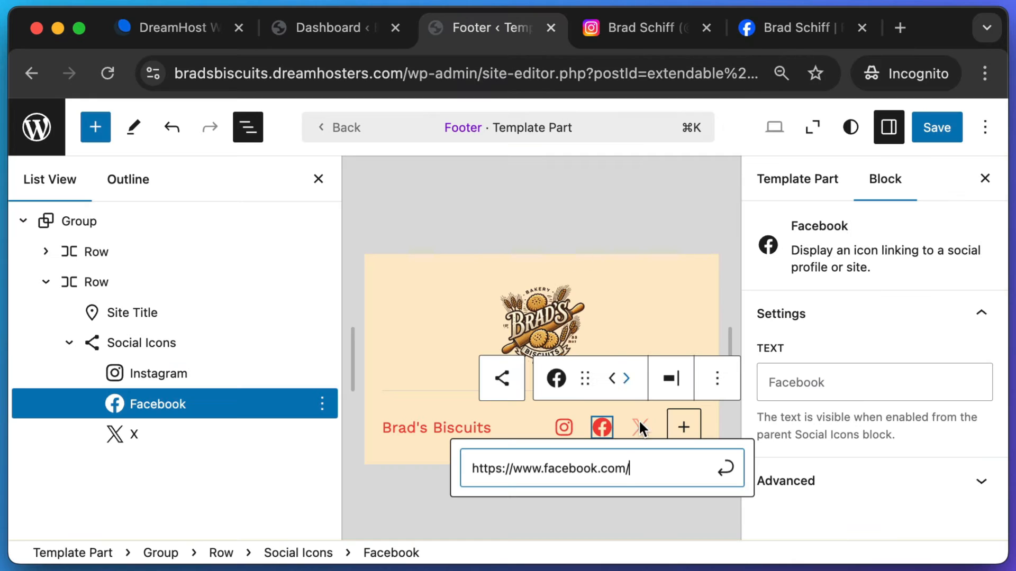
key("super+a")
key("super+v")
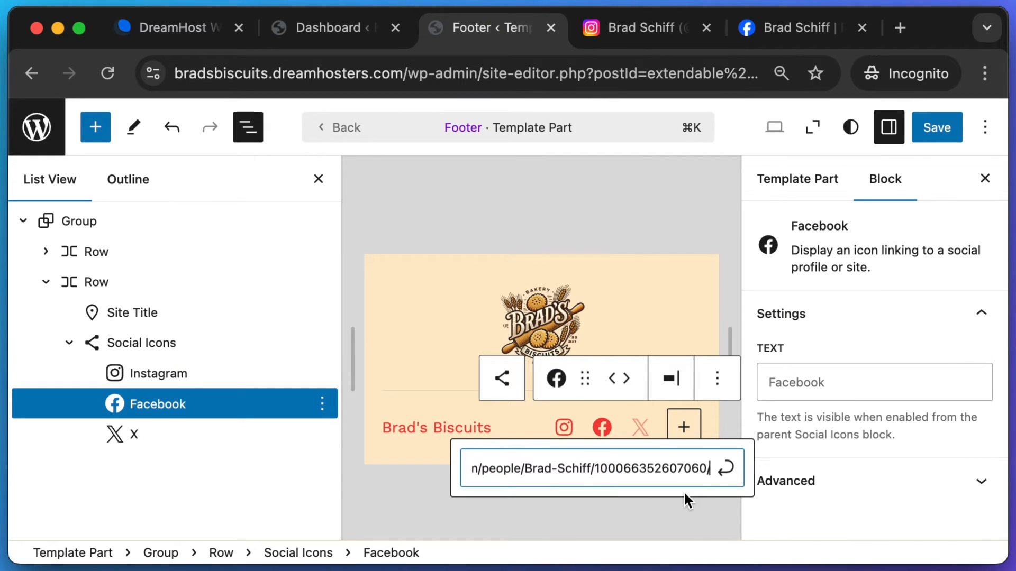
left_click(725, 468)
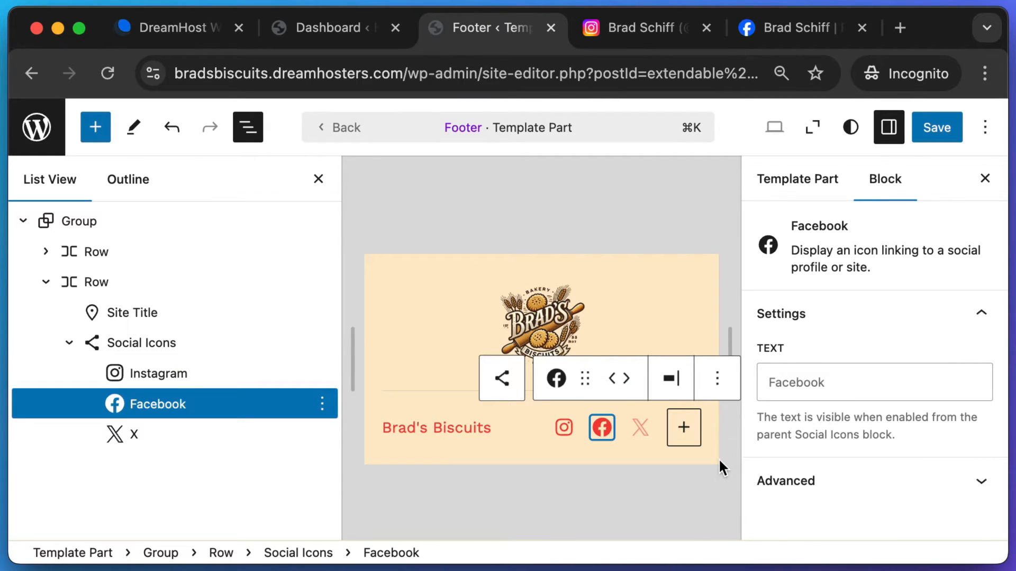
left_click(640, 433)
type("https://x.com/learnwebcode")
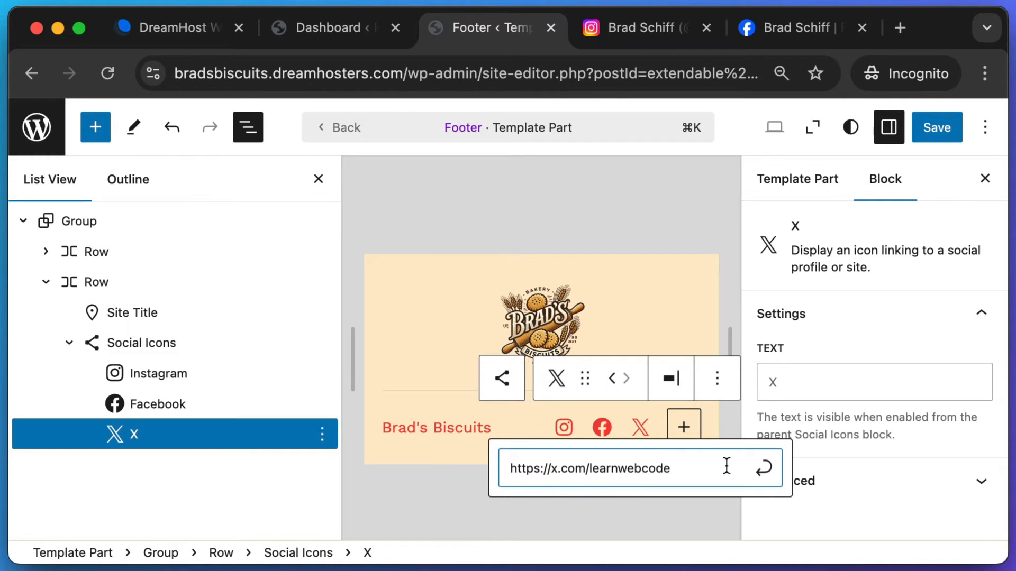
left_click(763, 468)
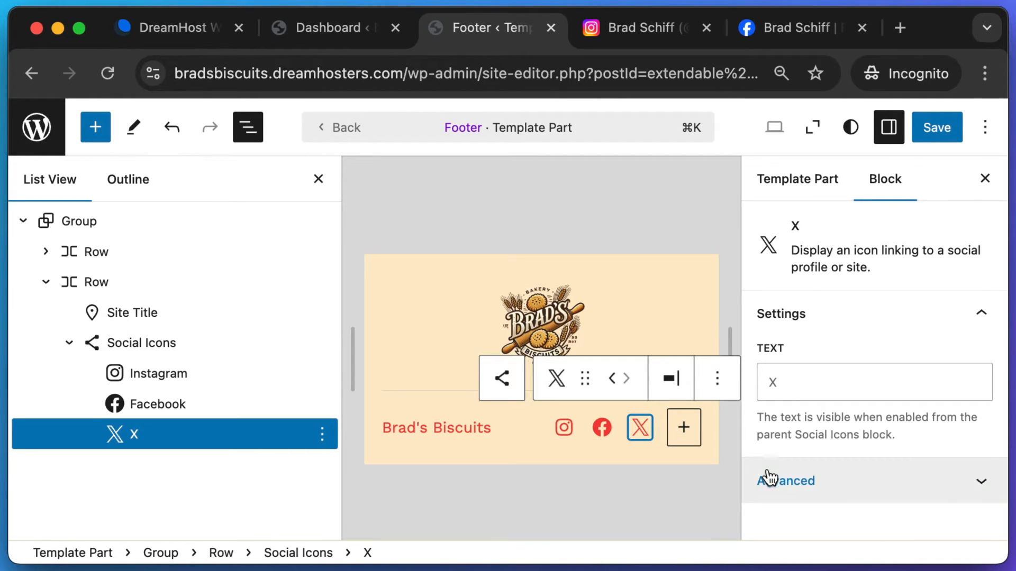
- Save the footer template part and return to the WordPress dashboard
left_click(935, 137)
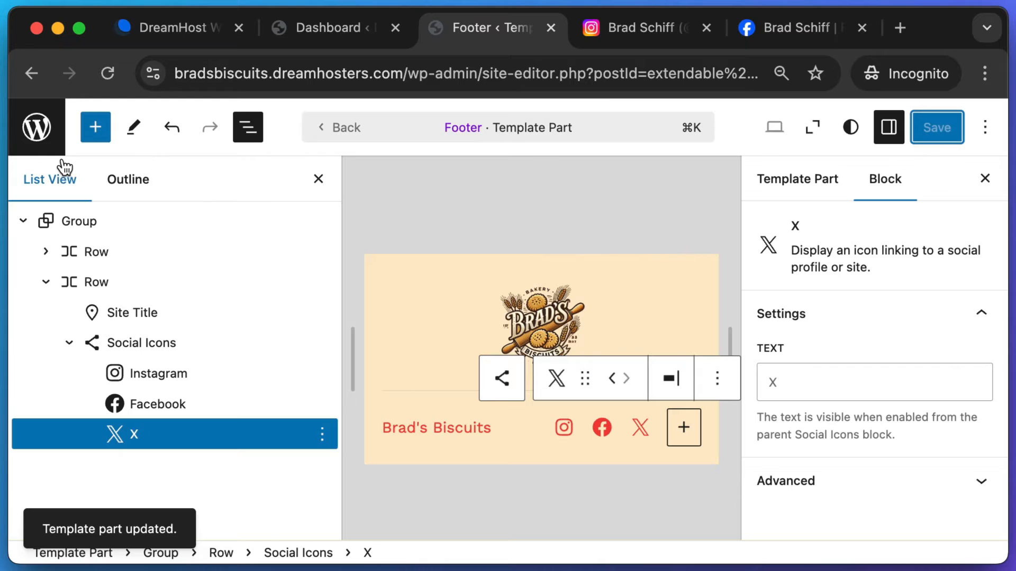
left_click(45, 131)
left_click(46, 131)
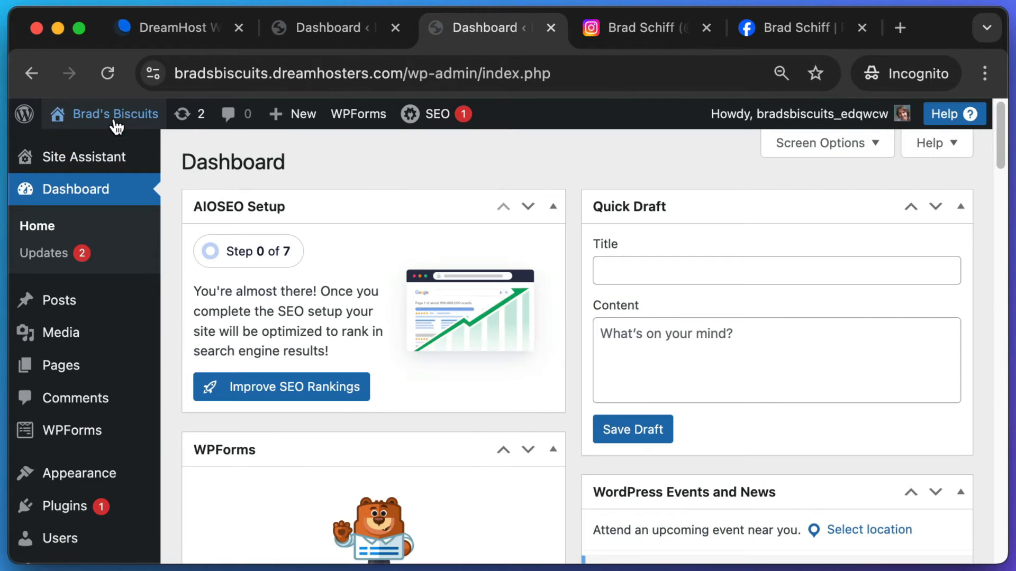
- Open the live site's front page and scroll through it to check the footer
mouse_move(80, 117)
left_click(84, 148)
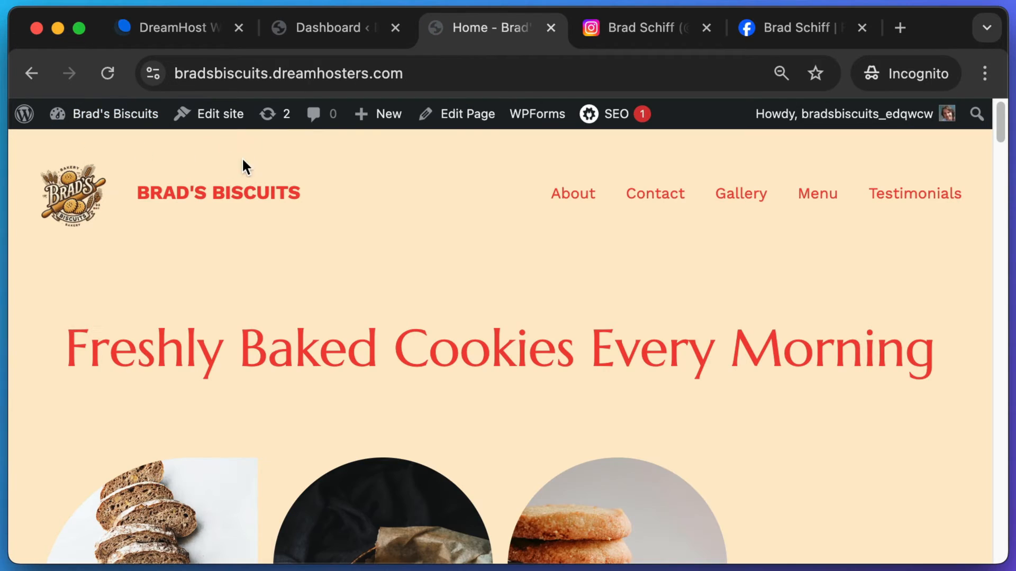
left_click_drag(1002, 143, 1008, 569)
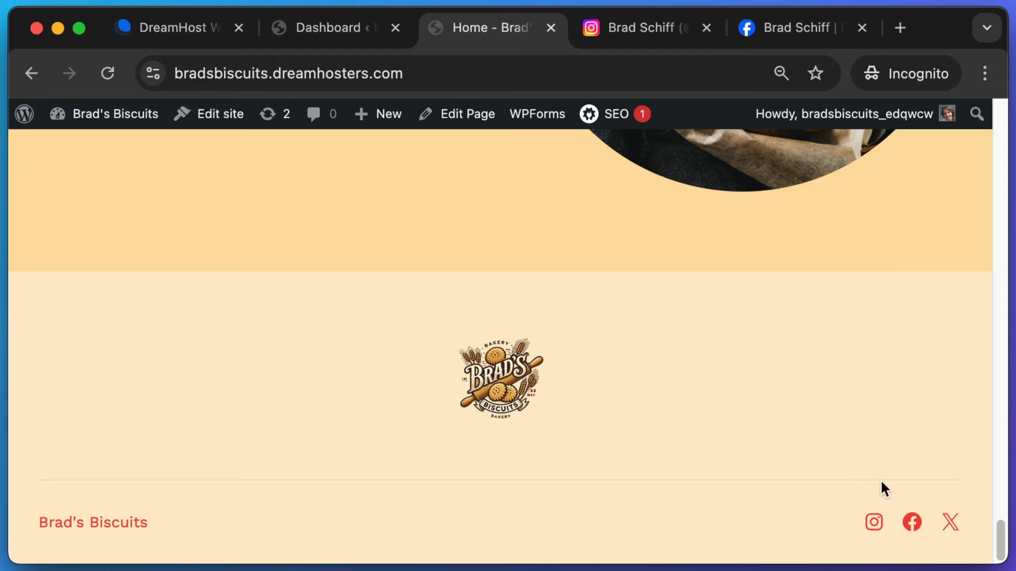
scroll(857, 482, "up", 3)
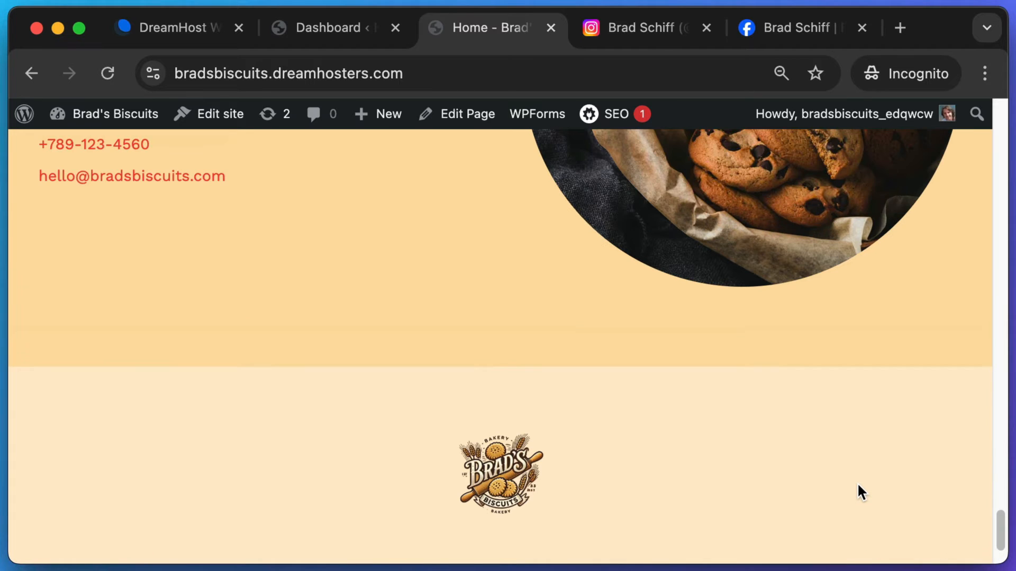
scroll(837, 471, "up", 1)
scroll(833, 471, "up", 1)
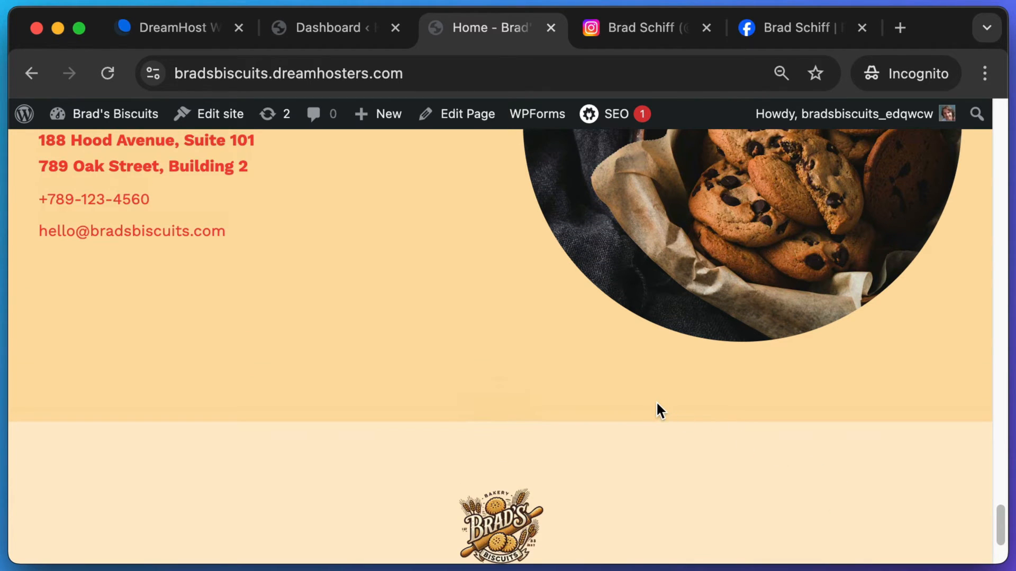
scroll(656, 404, "up", 3)
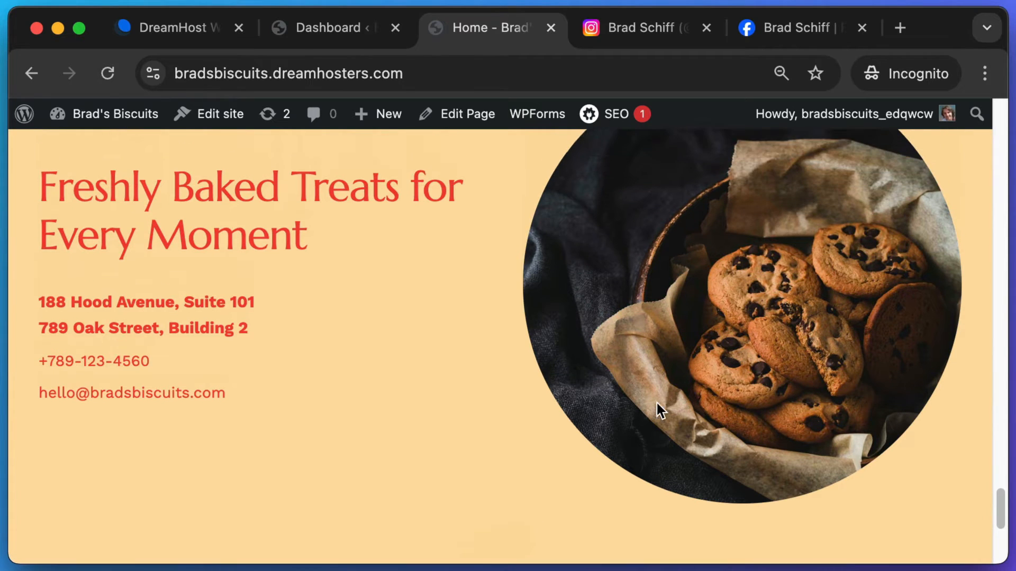
scroll(656, 402, "up", 5)
scroll(508, 366, "down", 1)
scroll(508, 366, "up", 5)
scroll(508, 366, "down", 4)
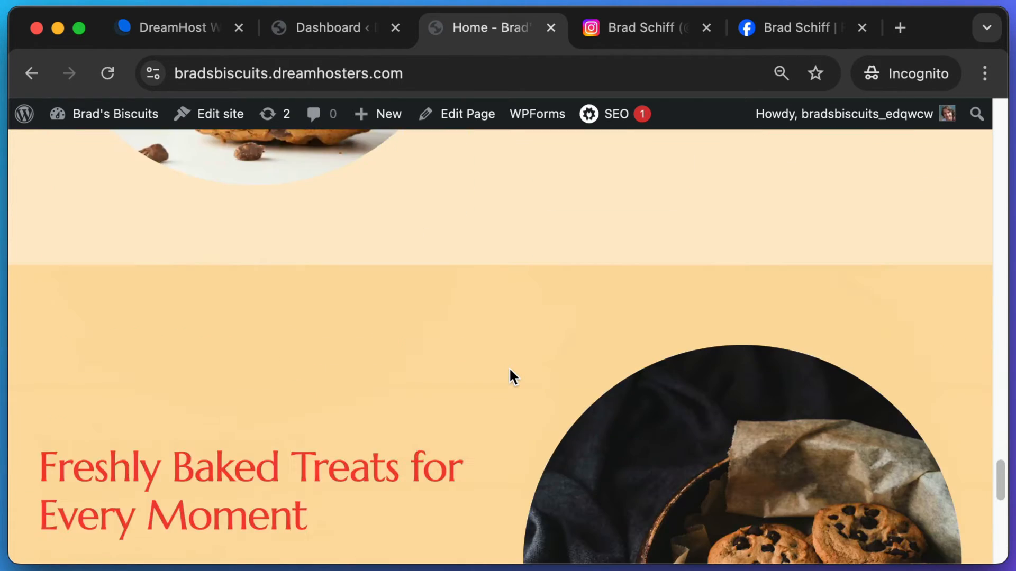
scroll(510, 370, "down", 6)
scroll(503, 365, "up", 1)
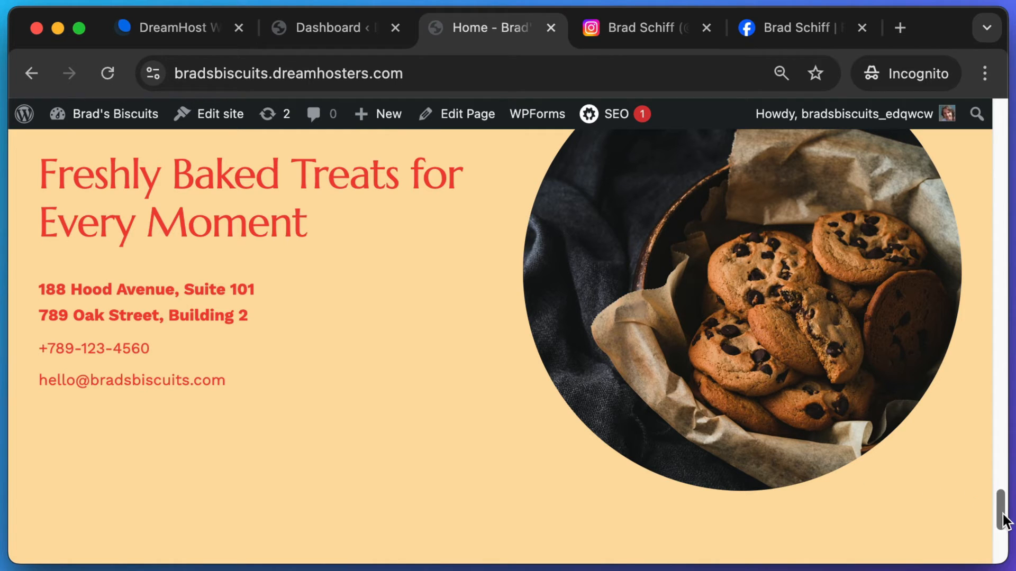
left_click_drag(1004, 522, 1006, 108)
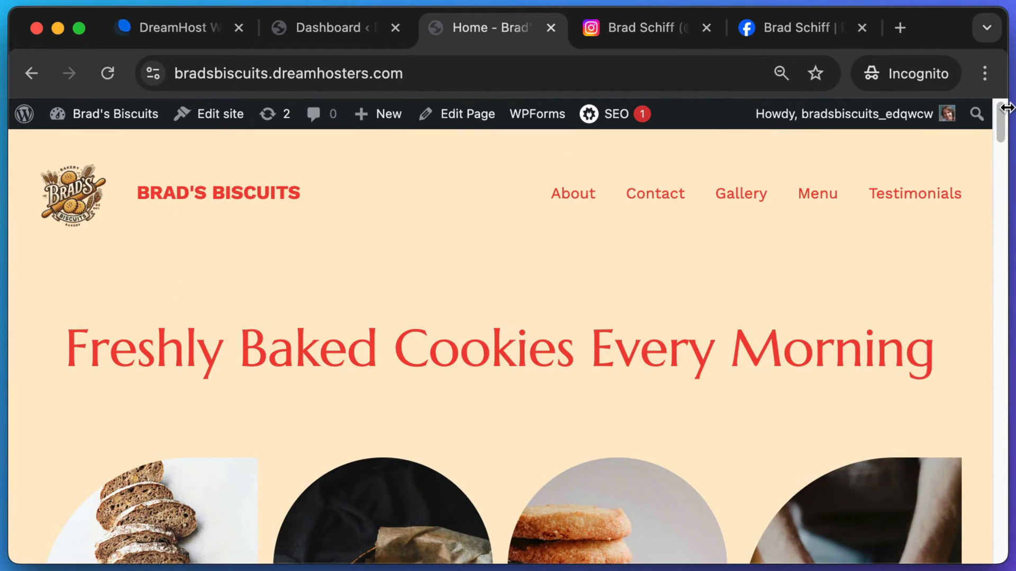
- Screenshot the area around the Contact menu link and go to the Contact page
key("super+shift+4")
left_click_drag(617, 162, 706, 246)
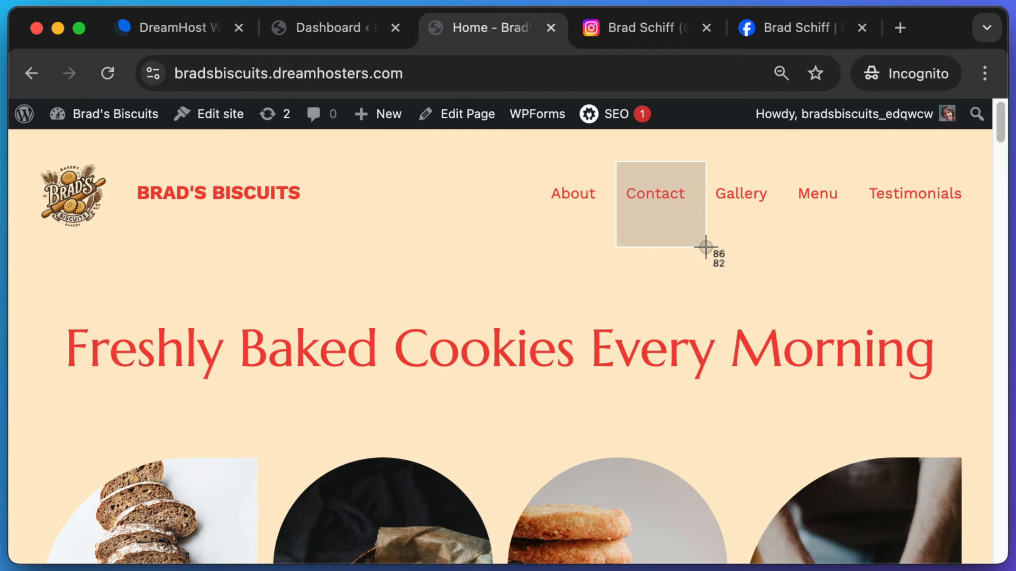
key("Escape")
left_click(668, 202)
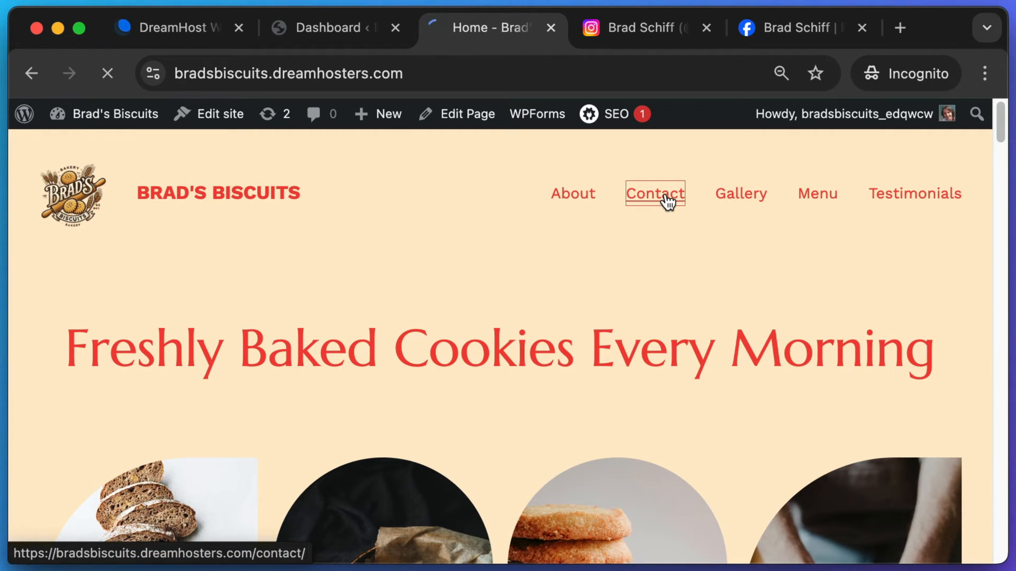
- Scroll the Contact page and capture its contact details and cookie image area
scroll(563, 321, "down", 2)
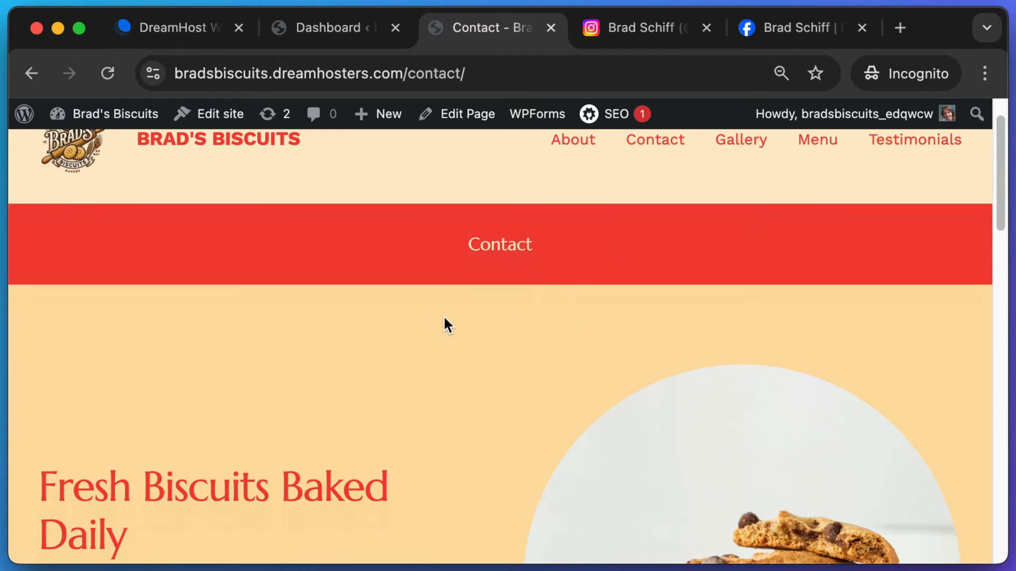
scroll(444, 318, "down", 5)
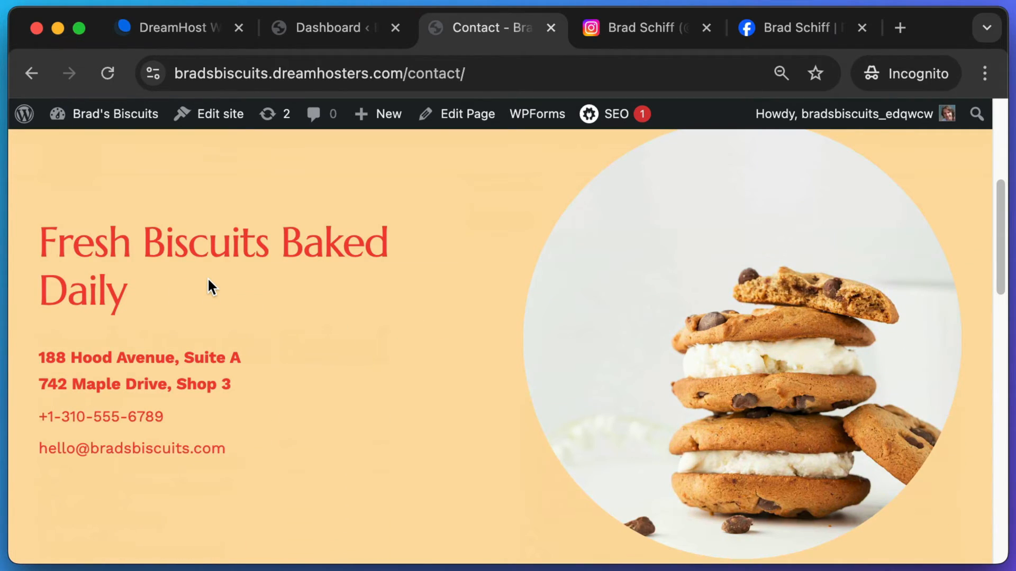
scroll(208, 280, "down", 2)
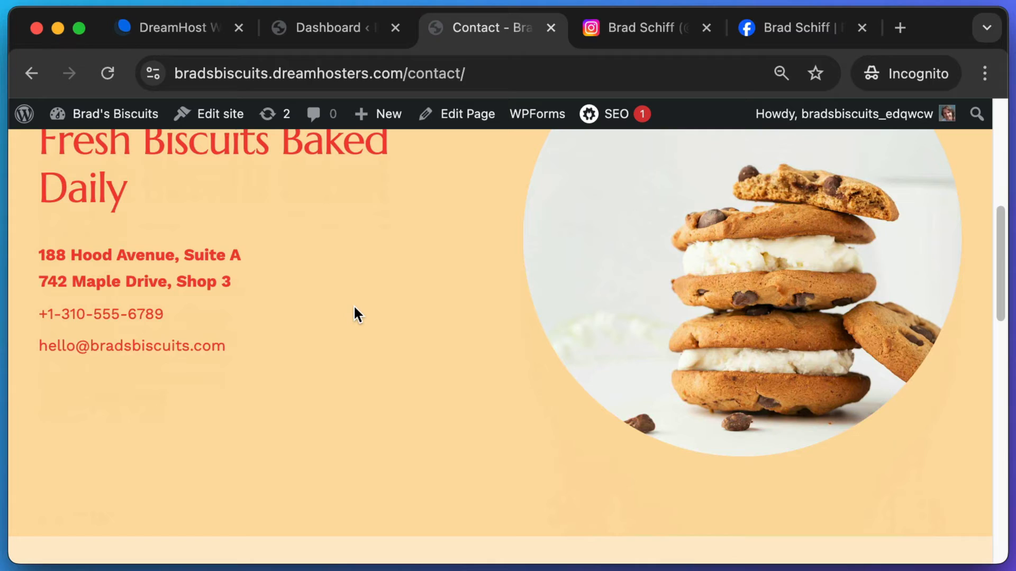
scroll(365, 323, "up", 1)
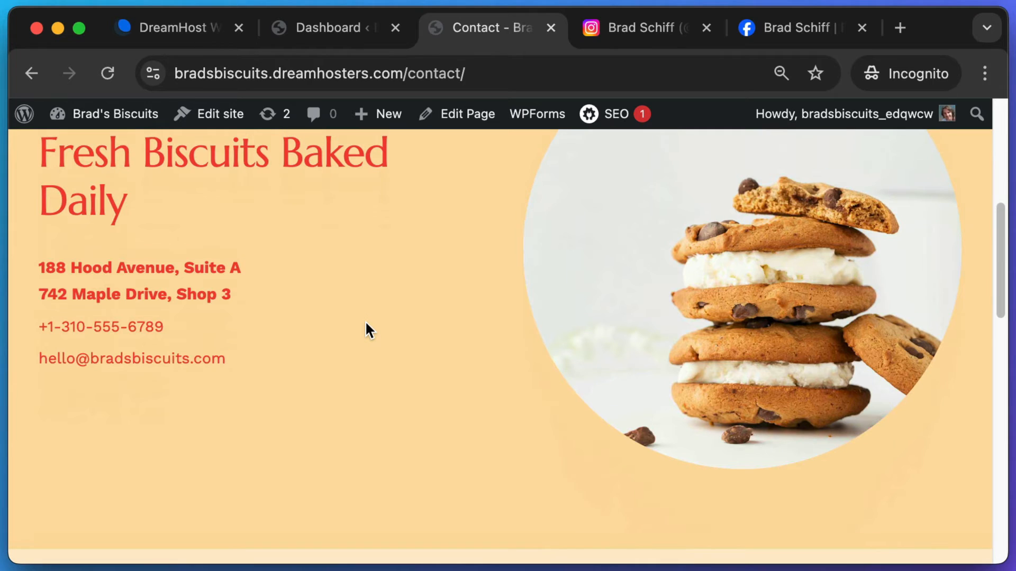
left_click_drag(45, 382, 401, 539)
- Return to the home page via the BRAD'S BISCUITS title and scroll down it
scroll(418, 422, "up", 8)
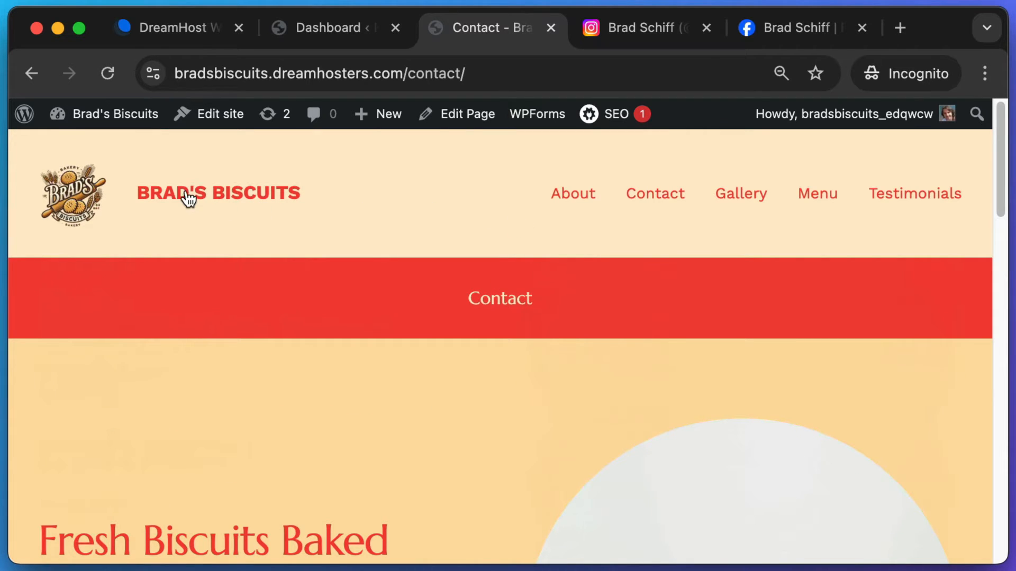
left_click(177, 198)
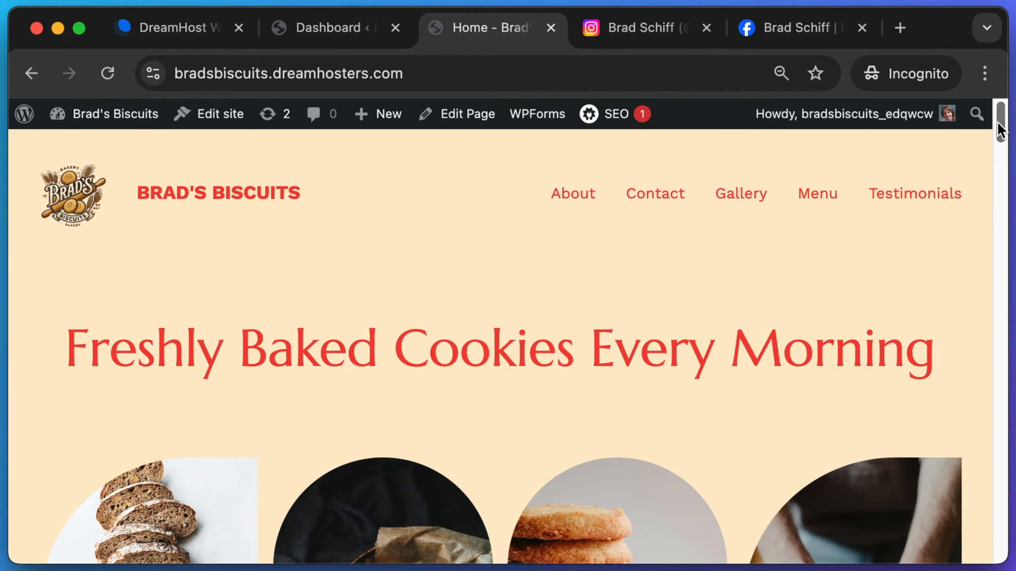
left_click_drag(1000, 130, 984, 506)
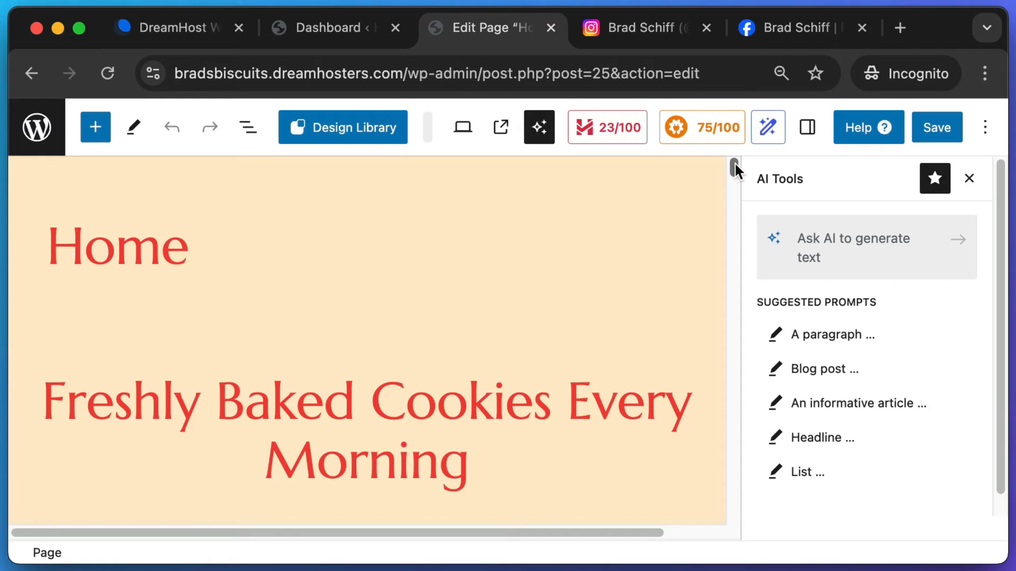
- In the home page editor, select the address lines and show the List View outline
left_click_drag(734, 162, 732, 370)
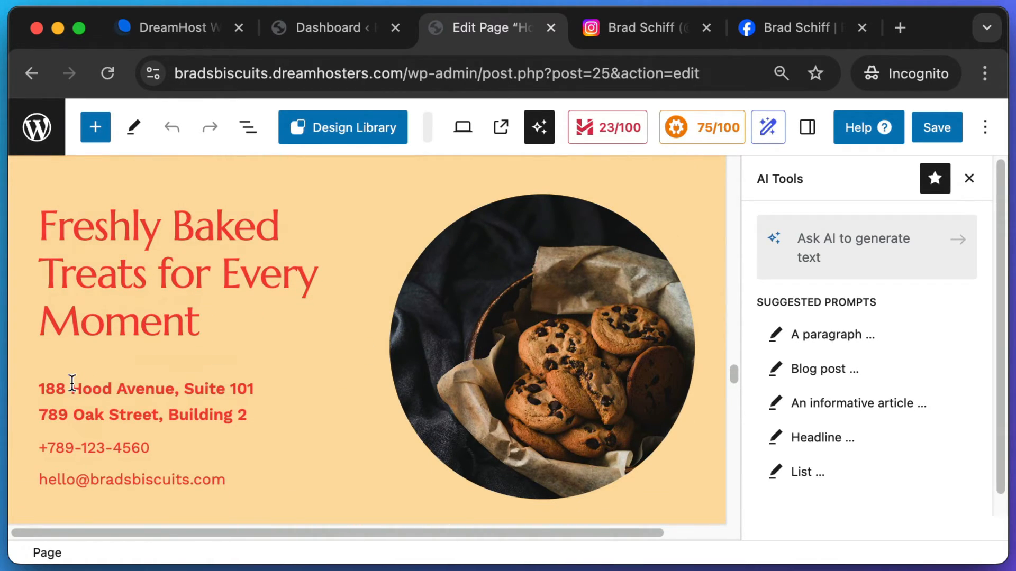
left_click_drag(73, 384, 152, 427)
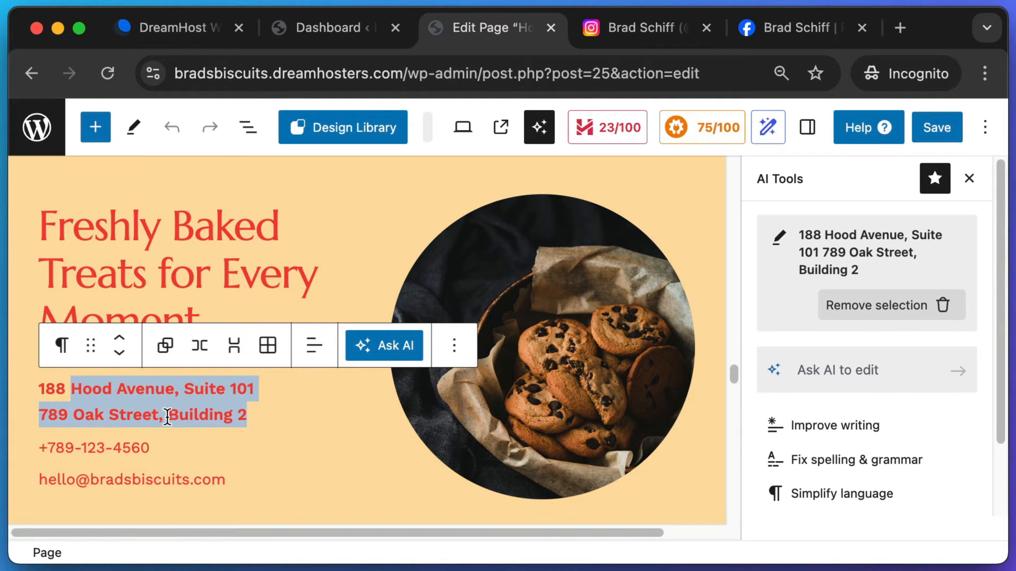
left_click(167, 417)
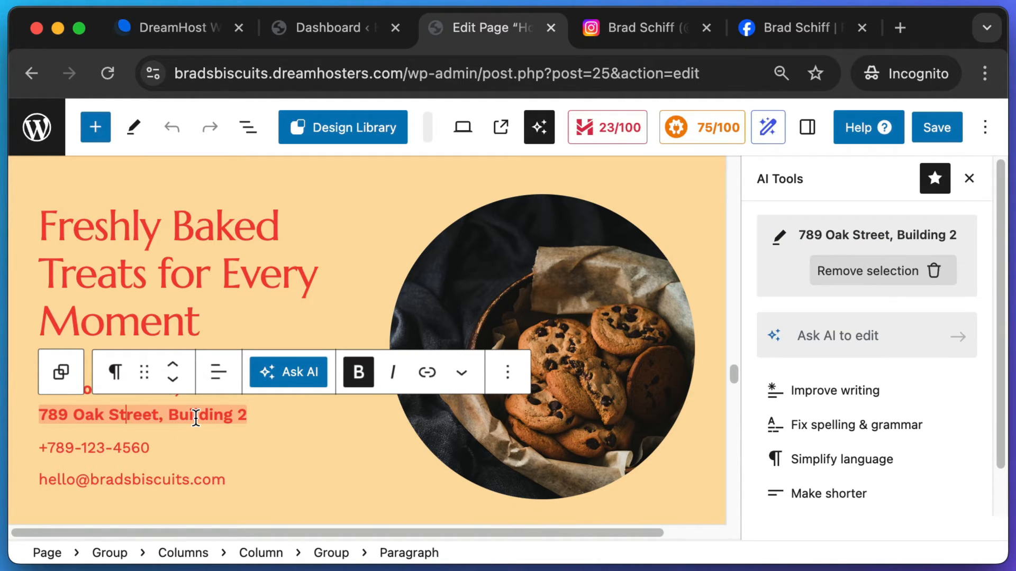
scroll(196, 417, "up", 1)
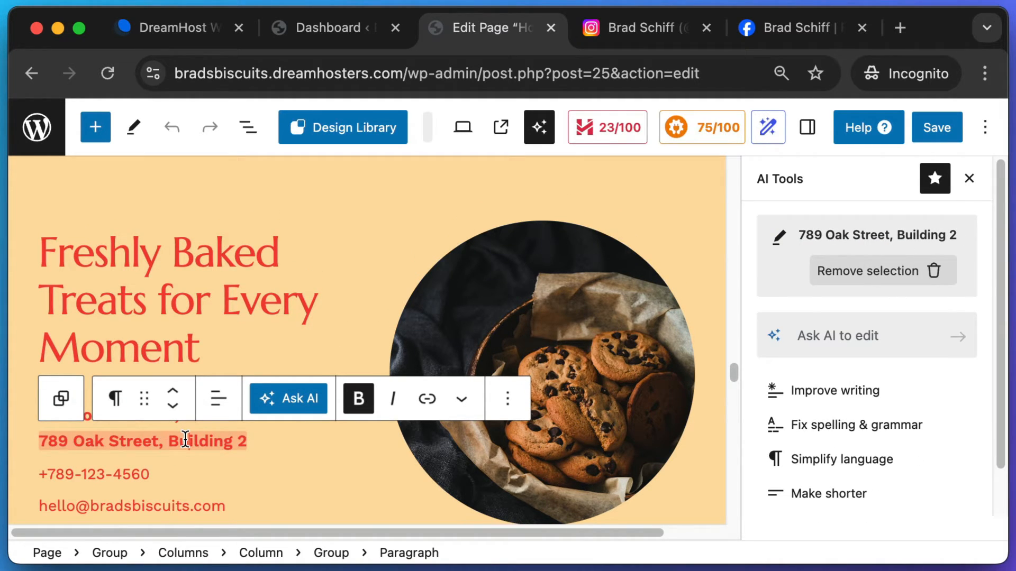
left_click(248, 130)
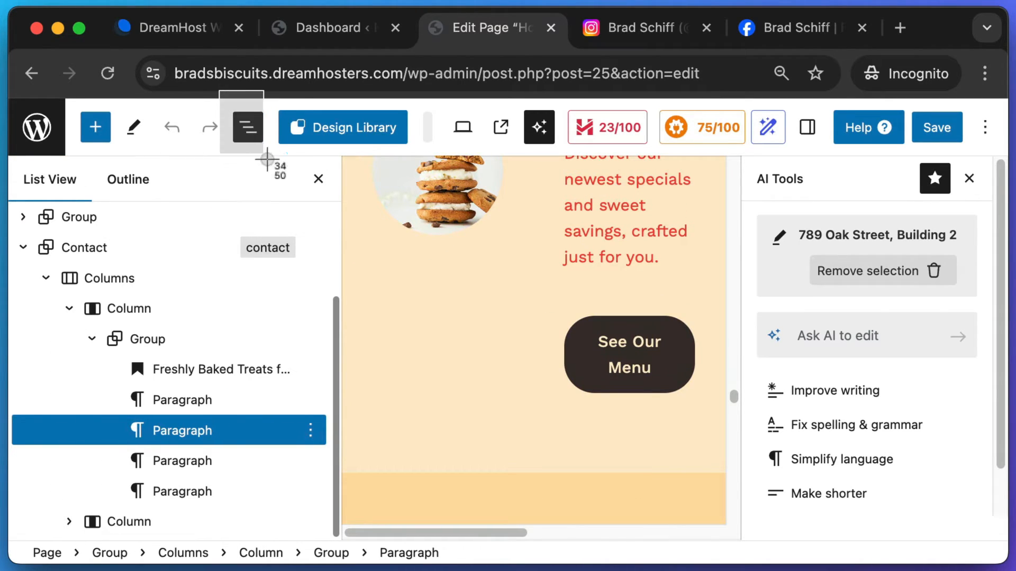
left_click(180, 437)
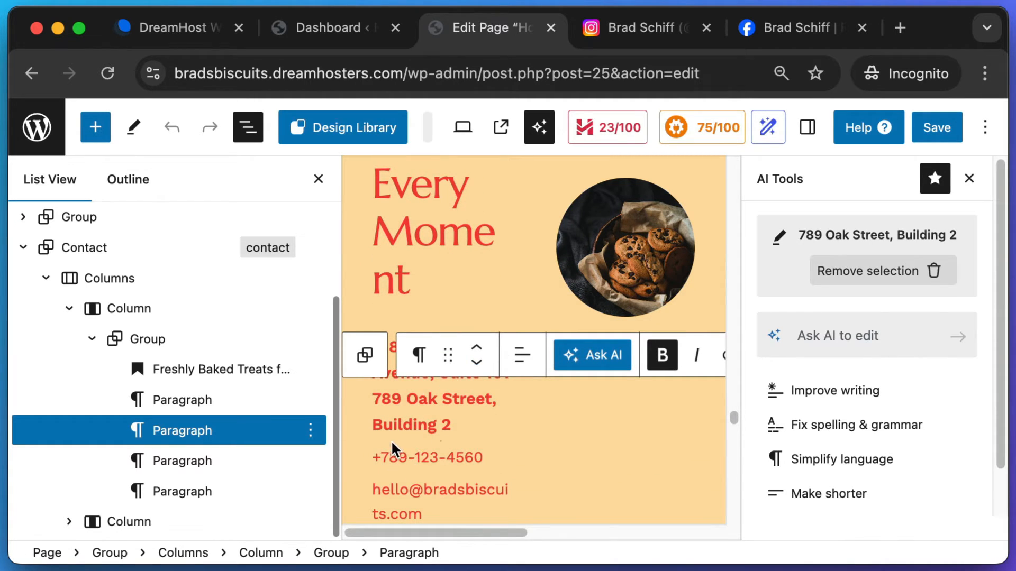
- Take screenshots of the Contact section's phone number, email address and heading
key("super+shift+4")
left_click_drag(370, 441, 518, 485)
key("Escape")
key("super+shift+4")
left_click_drag(358, 478, 537, 518)
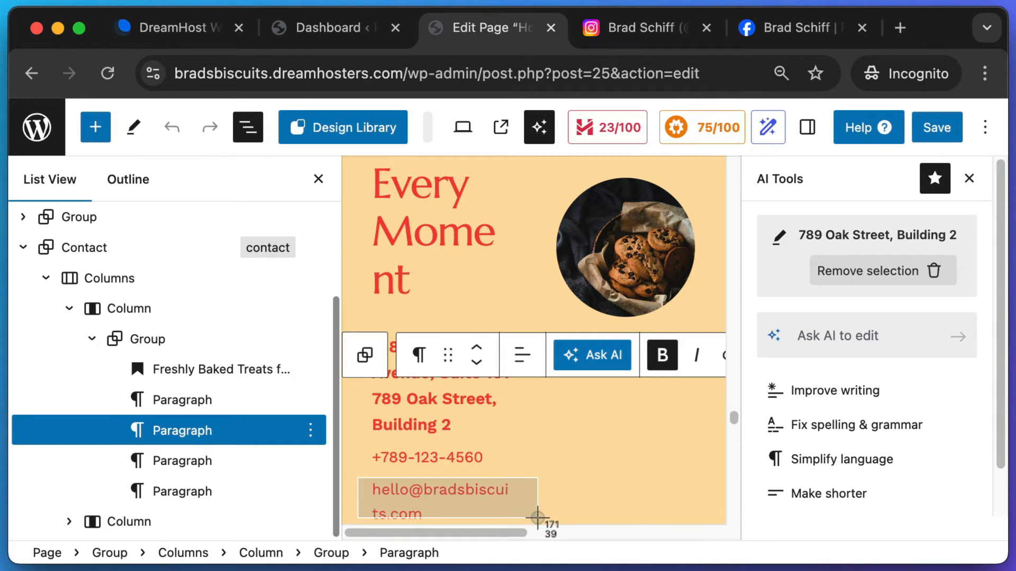
key("Escape")
key("super+shift+4")
left_click_drag(356, 166, 454, 292)
key("Escape")
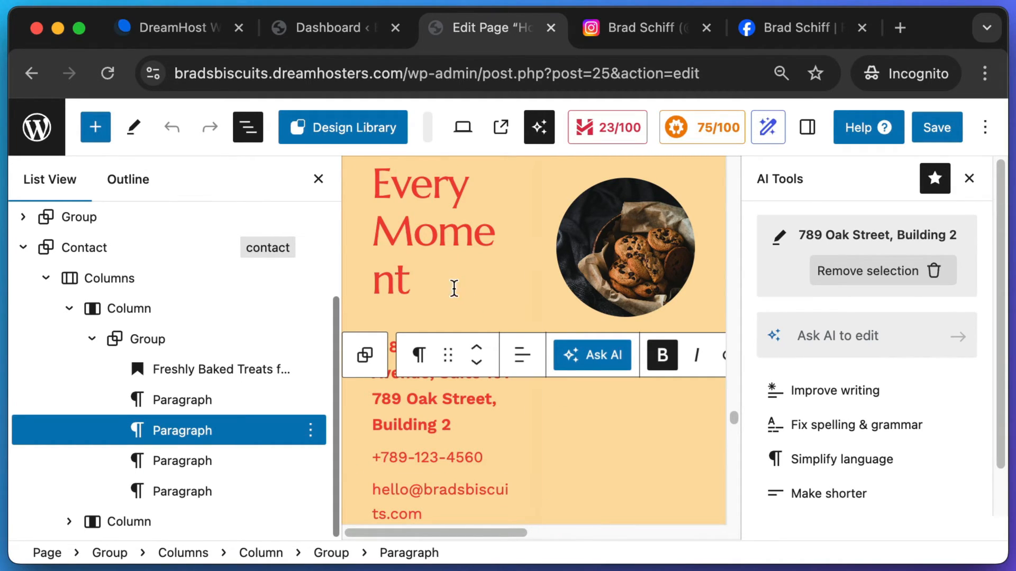
- Select the Contact section in List View, delete it from its options menu, and save
scroll(466, 236, "up", 3)
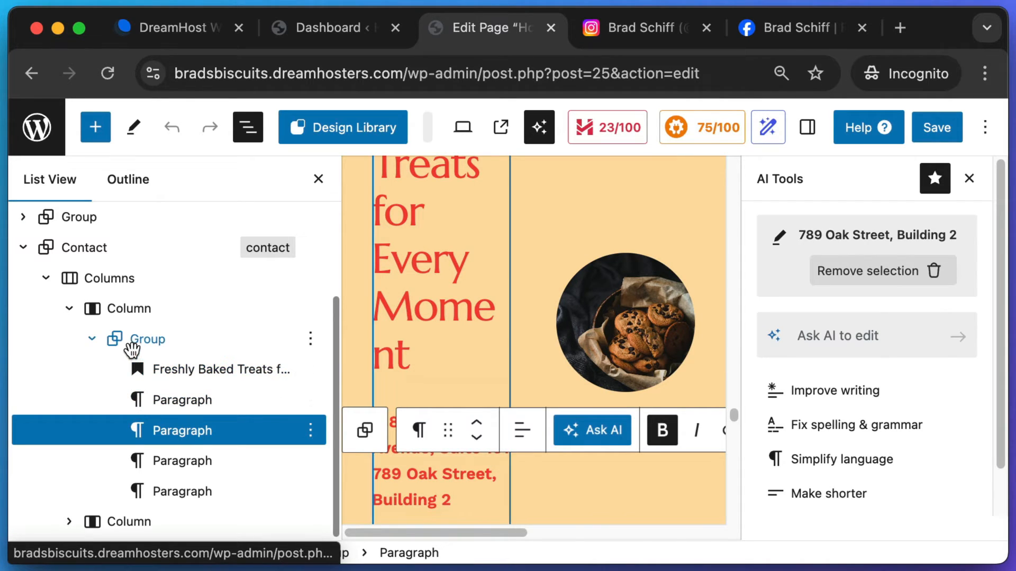
left_click(190, 435)
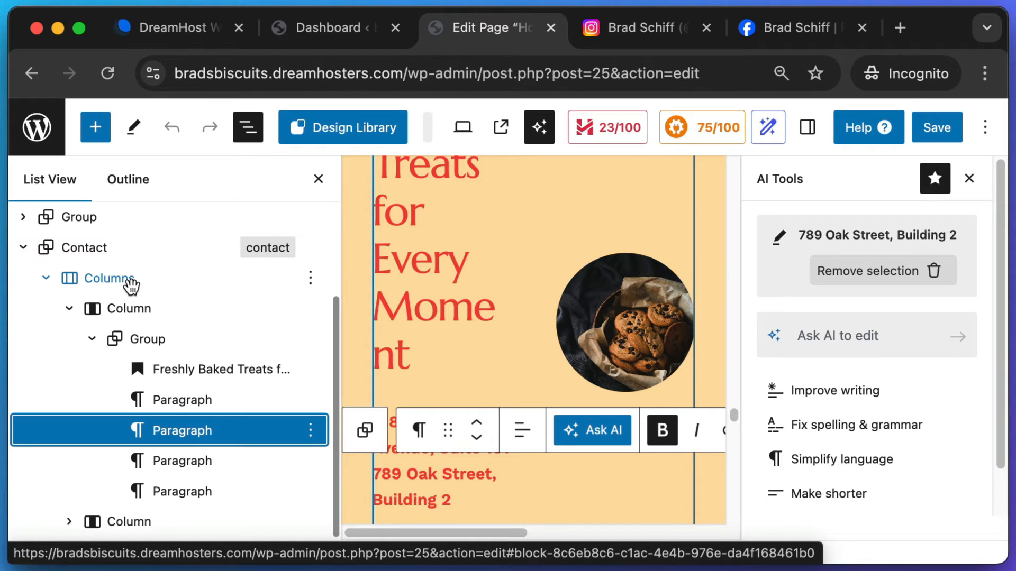
left_click(99, 252)
left_click(24, 248)
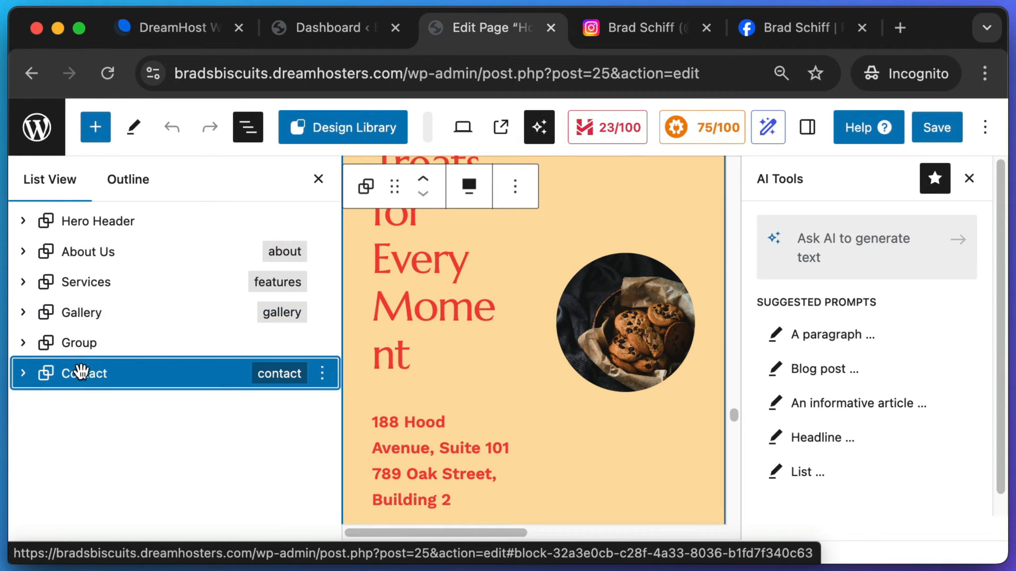
left_click(322, 377)
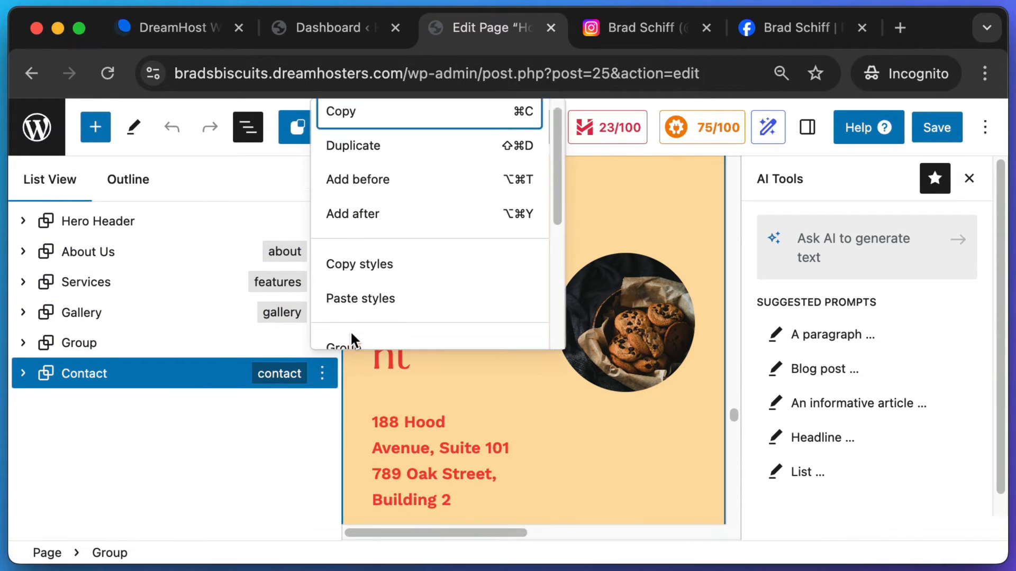
scroll(339, 333, "down", 5)
left_click(337, 327)
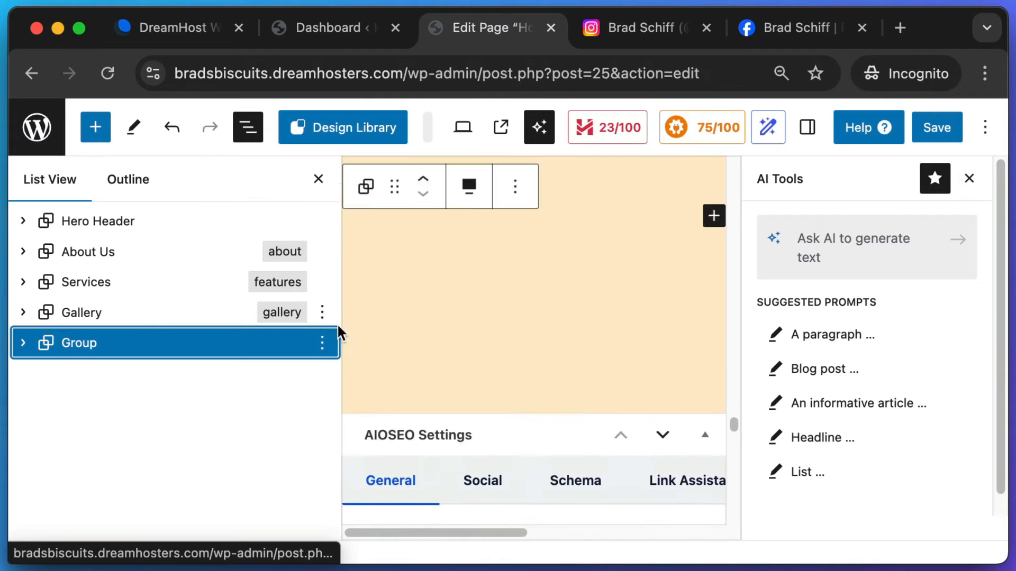
left_click(932, 131)
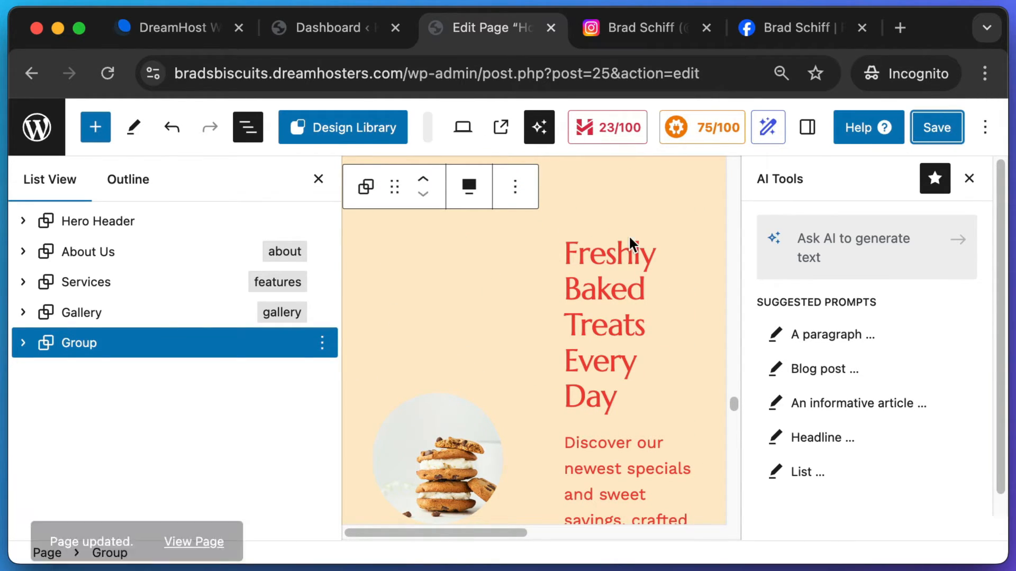
- View the published home page and navigate to its Contact page
left_click(182, 523)
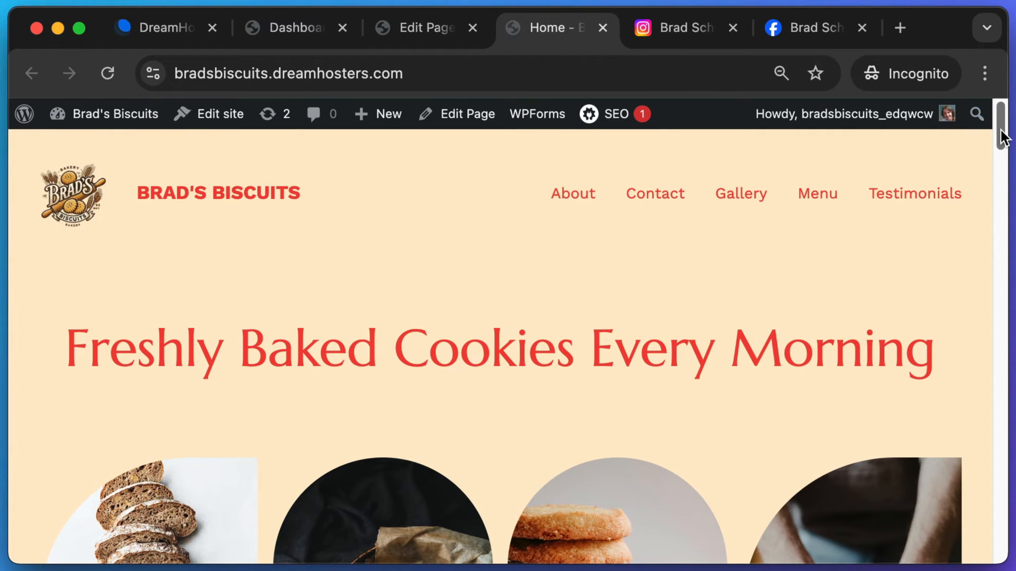
left_click_drag(1001, 136, 1002, 550)
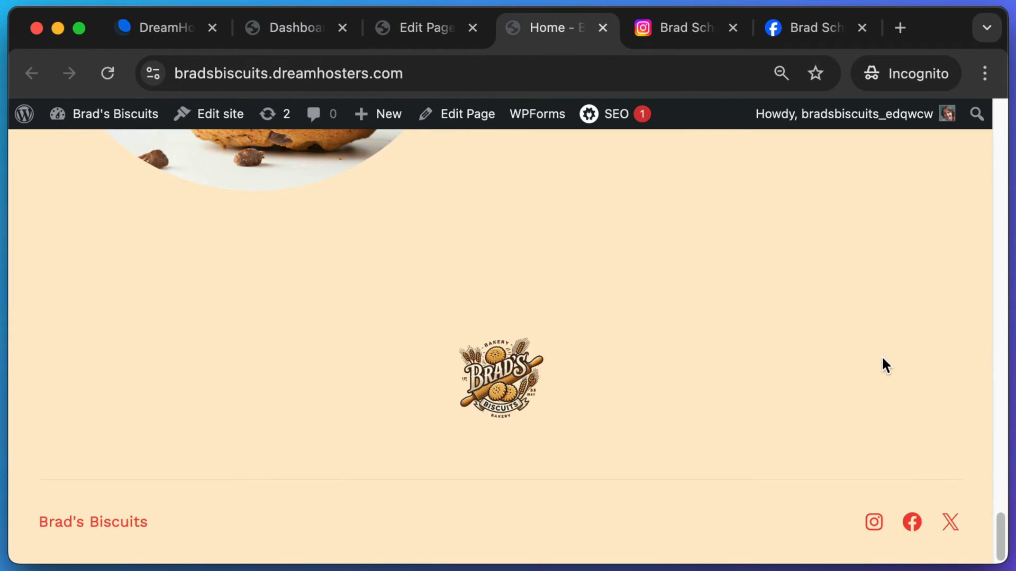
scroll(882, 356, "up", 5)
scroll(881, 356, "up", 20)
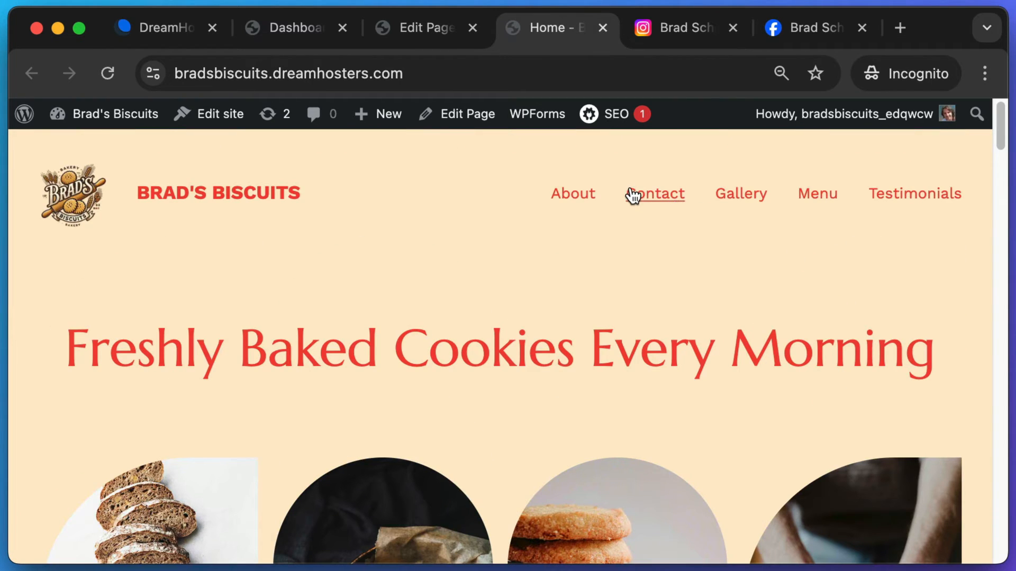
left_click(675, 205)
- Screenshot the Contact page's heading and contact details, then open it in the editor
scroll(637, 230, "down", 1)
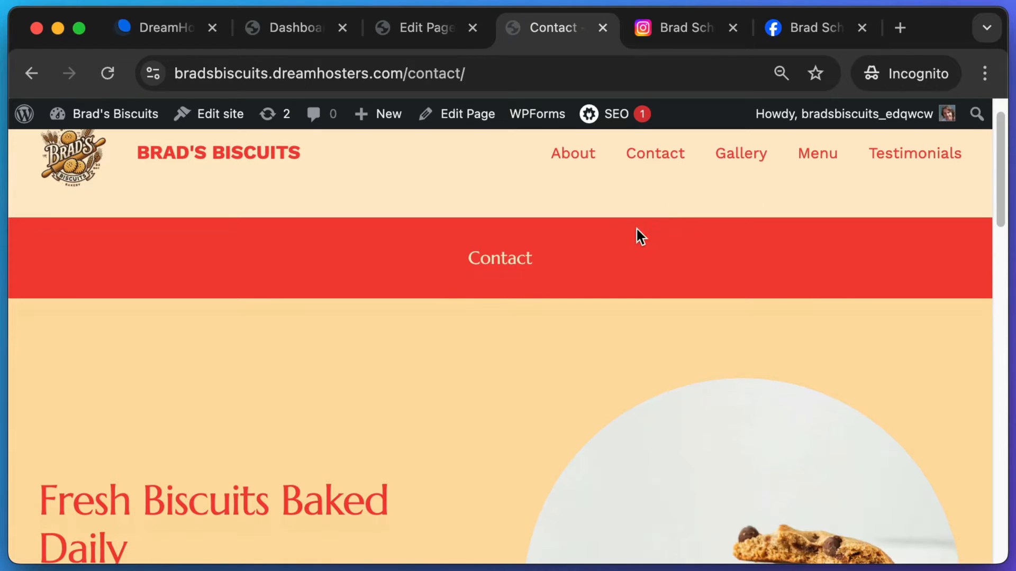
scroll(345, 362, "down", 2)
scroll(408, 340, "up", 2)
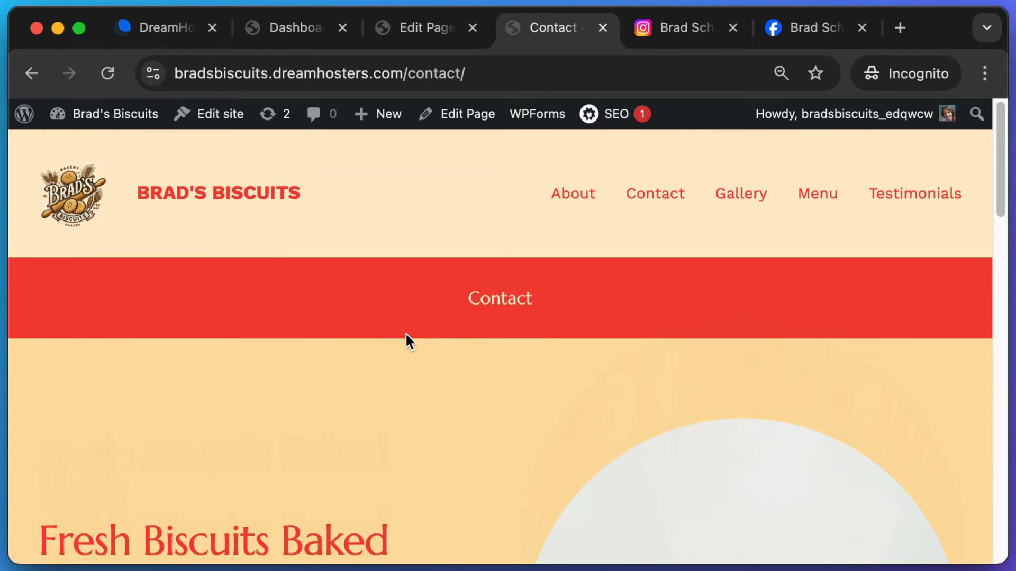
scroll(409, 345, "down", 6)
scroll(347, 333, "up", 5)
scroll(166, 317, "down", 2)
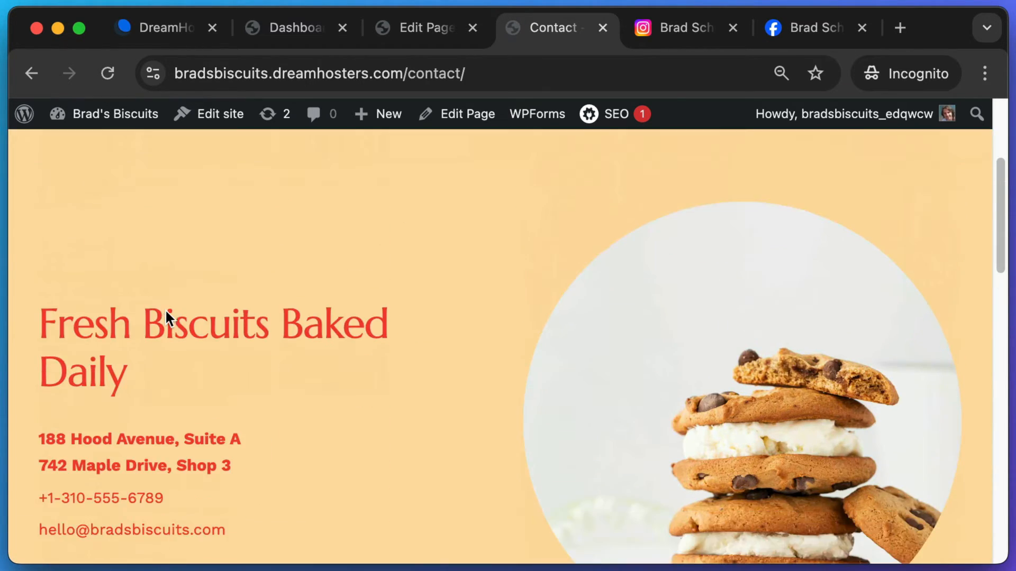
key("super+shift+4")
left_click_drag(32, 224, 276, 503)
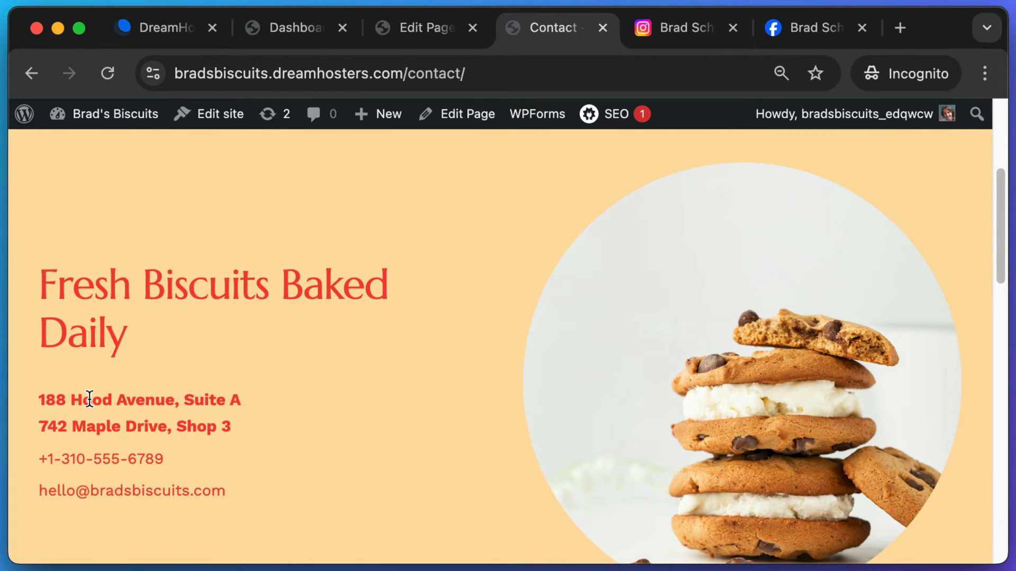
left_click(466, 118)
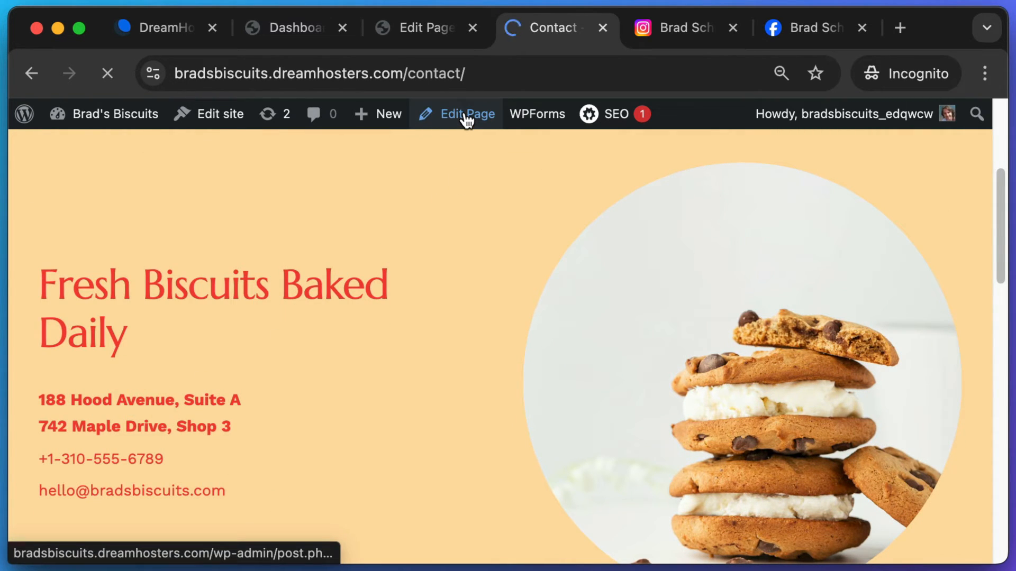
- Replace the first street address with '23 Fictional Lane'
scroll(521, 343, "down", 4)
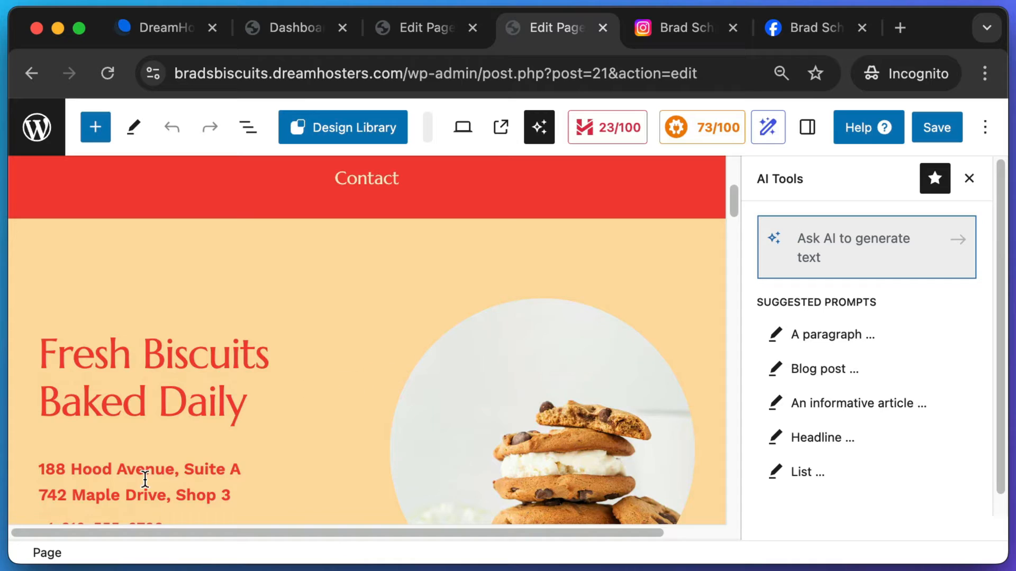
left_click_drag(177, 472, 111, 472)
left_click(169, 472)
left_click_drag(172, 471, 47, 463)
type("23 ")
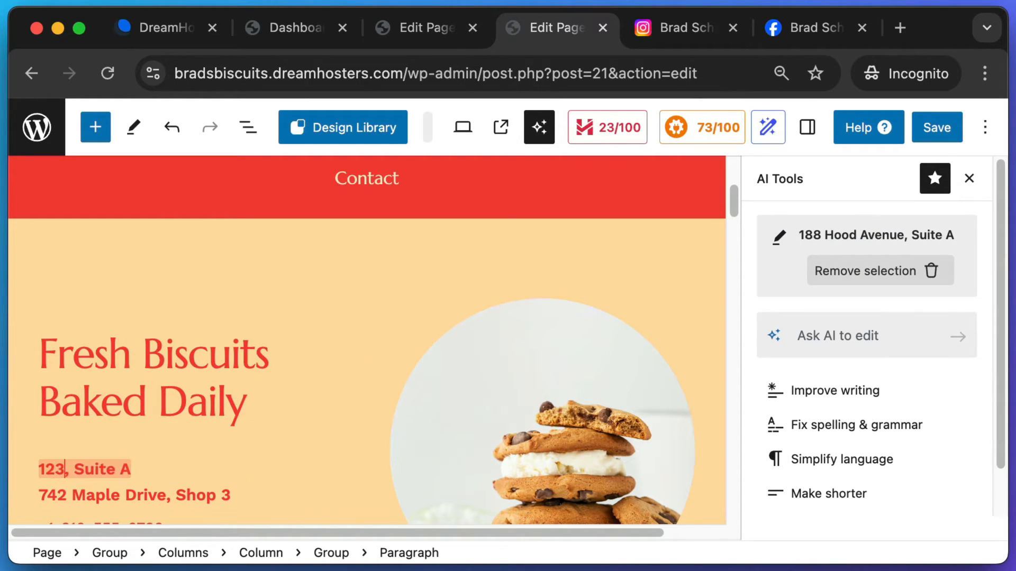
type("Fictional Lane")
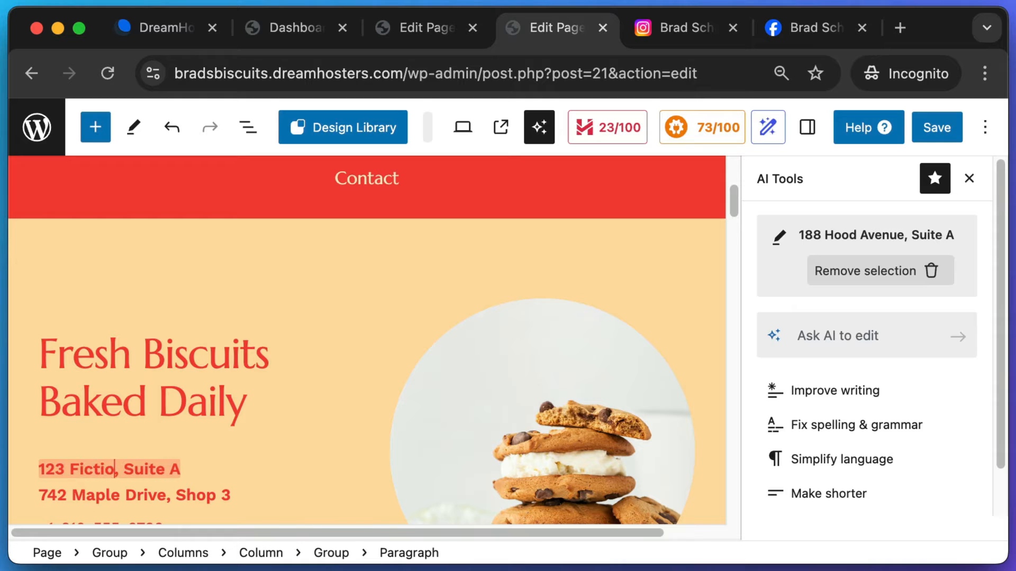
- Paste the copied phone number over the email line and remove the leftover empty block
scroll(58, 479, "down", 1)
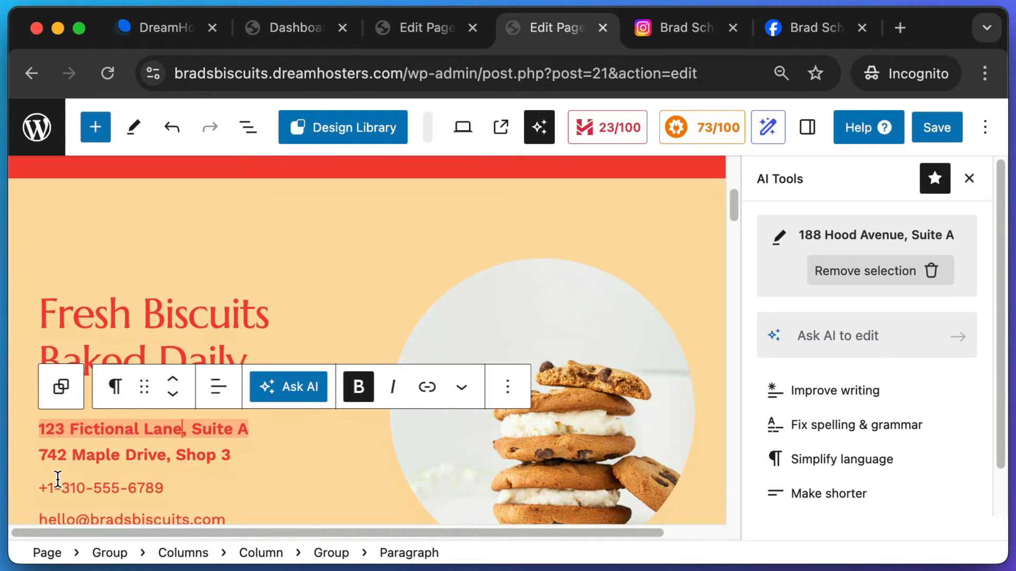
left_click_drag(204, 464, 80, 458)
scroll(161, 451, "down", 1)
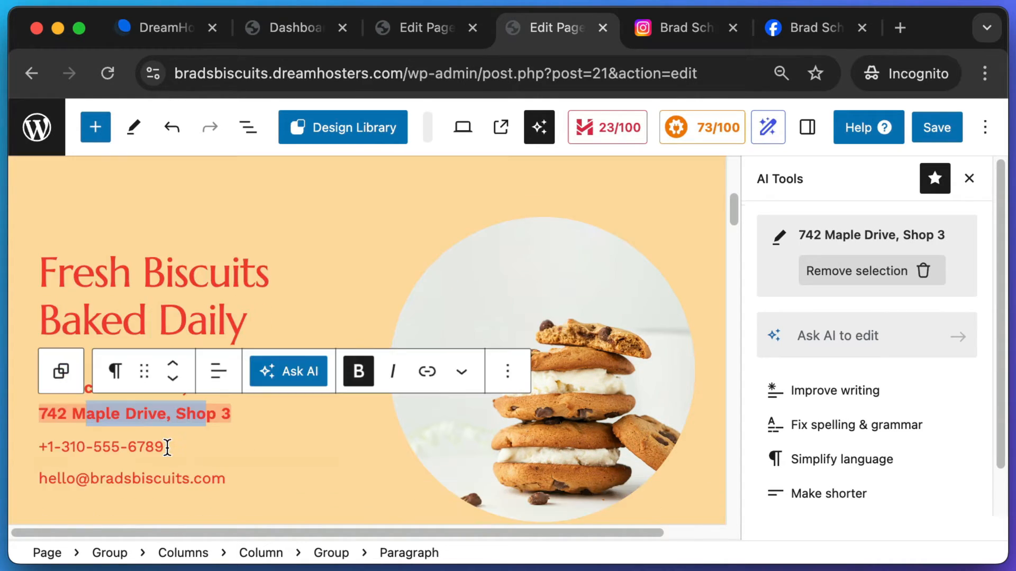
left_click(167, 447)
left_click_drag(171, 446, 60, 446)
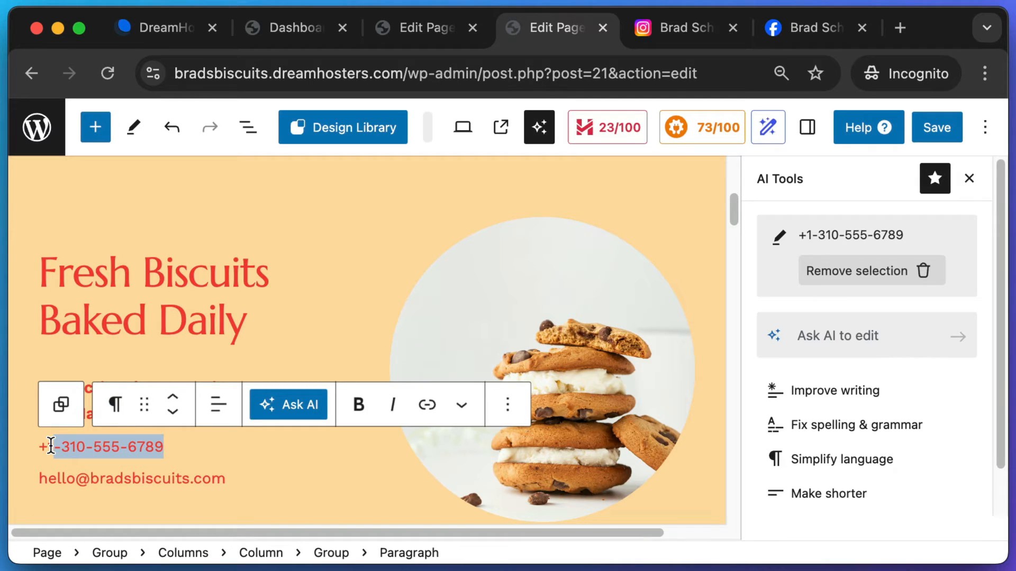
left_click(147, 479)
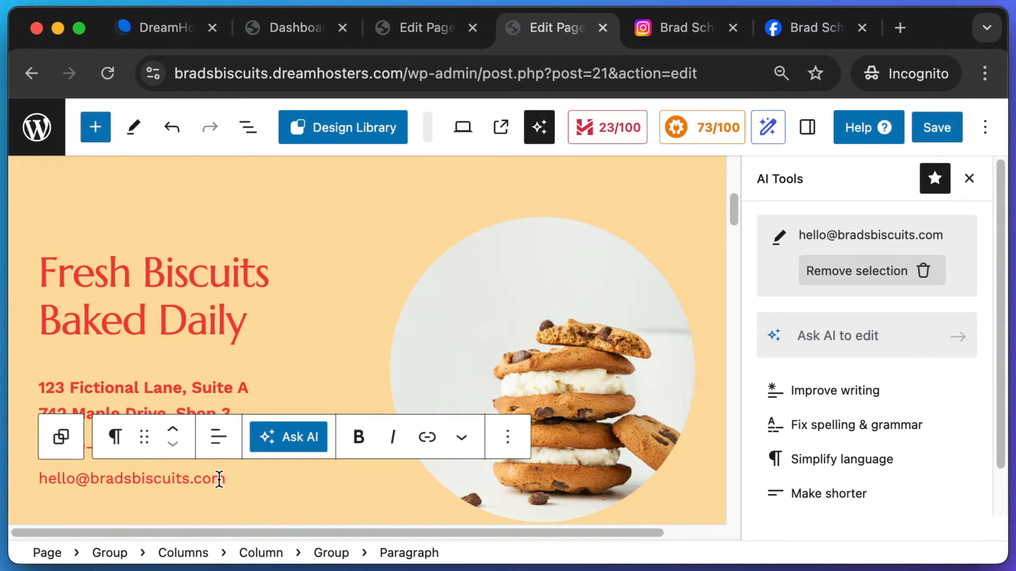
key("super+shift+4")
left_click_drag(241, 495, 37, 468)
left_click_drag(240, 481, 37, 470)
key("super+v")
key("BackSpace")
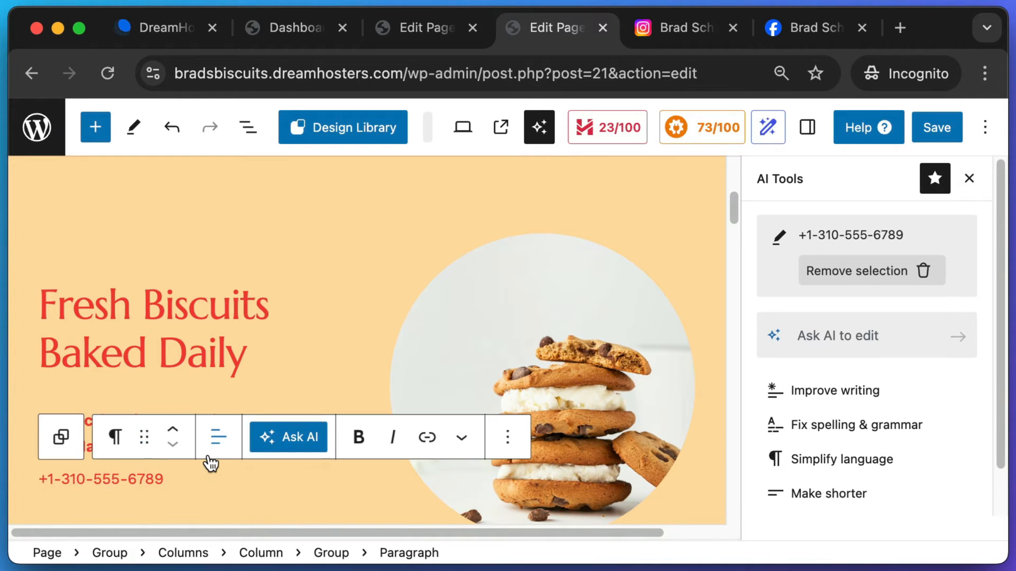
- Screenshot the empty area below the contact details
scroll(210, 464, "down", 5)
key("super+shift+4")
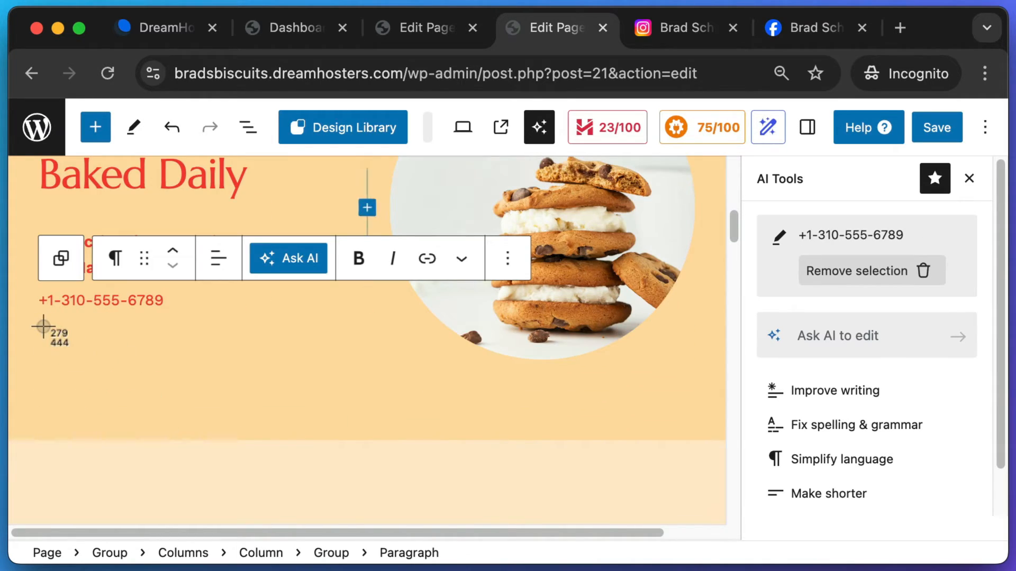
left_click_drag(43, 326, 354, 421)
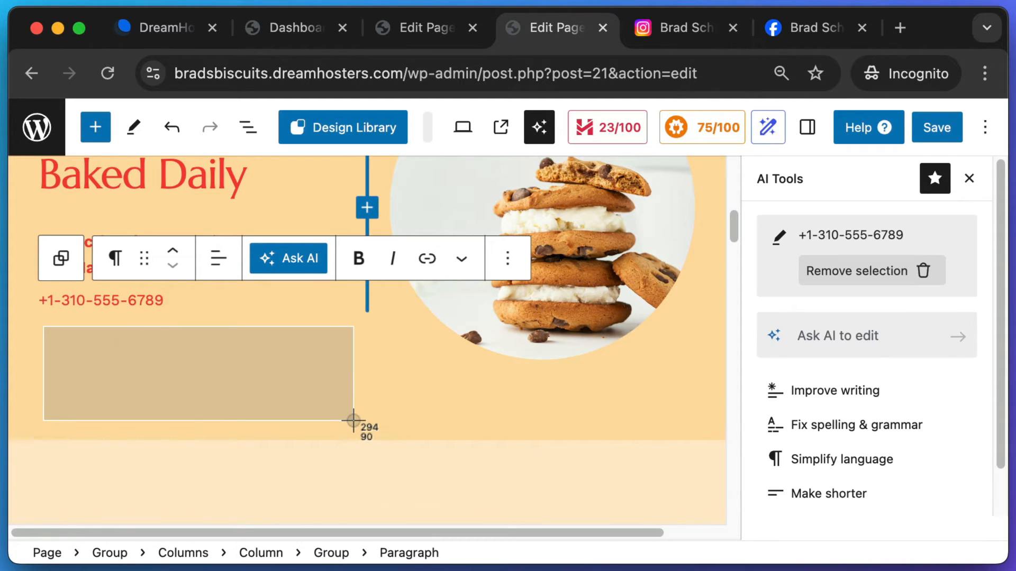
left_click_drag(353, 421, 353, 421)
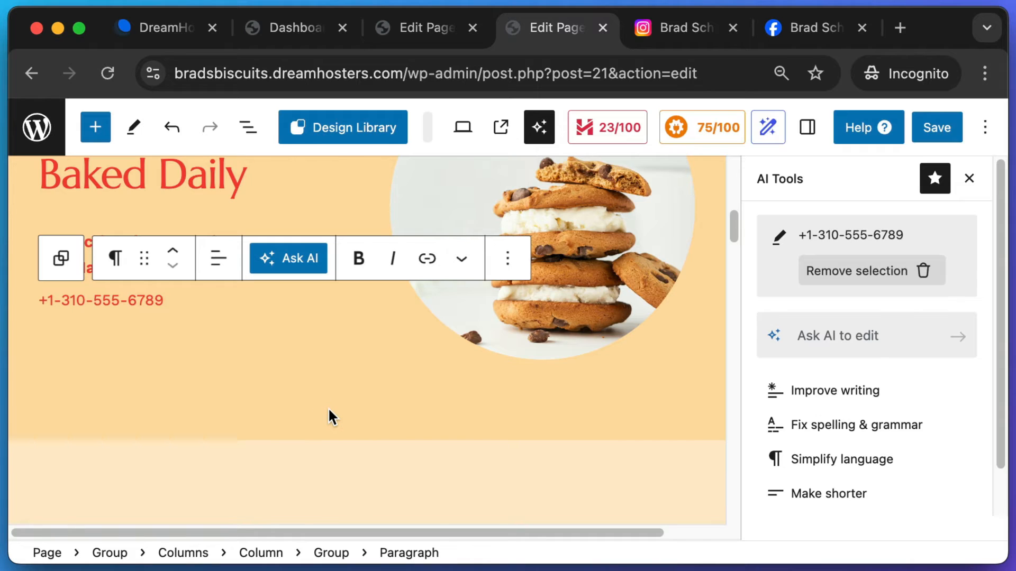
scroll(328, 418, "up", 10)
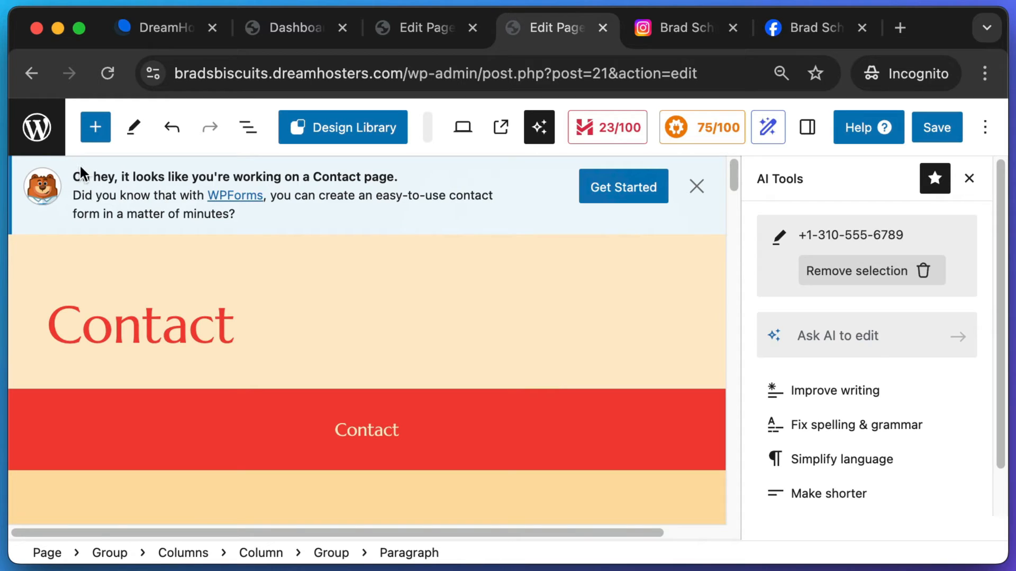
- Take screenshots of the WPForms contact-form suggestion banner in the Contact page editor
key("super+shift+4")
left_click_drag(65, 155, 411, 196)
key("super+shift+4")
left_click_drag(191, 180, 285, 222)
key("super+shift+4")
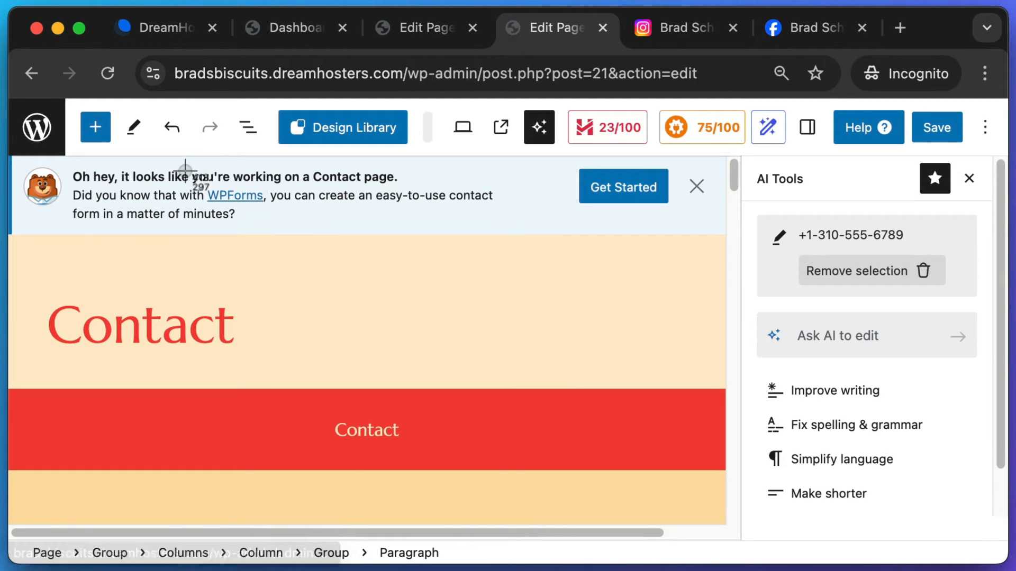
left_click_drag(185, 170, 320, 215)
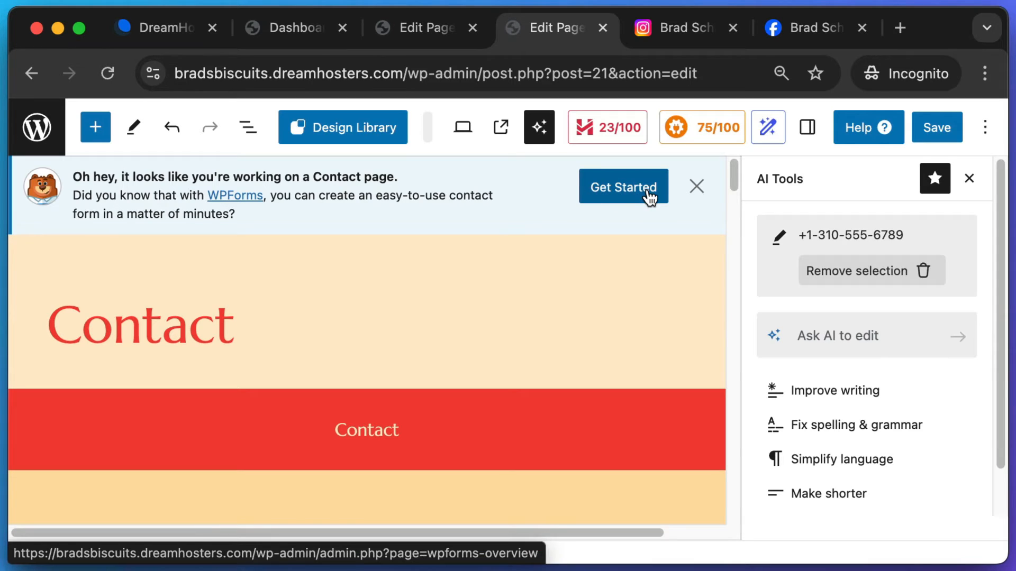
scroll(197, 345, "down", 2)
scroll(203, 338, "up", 2)
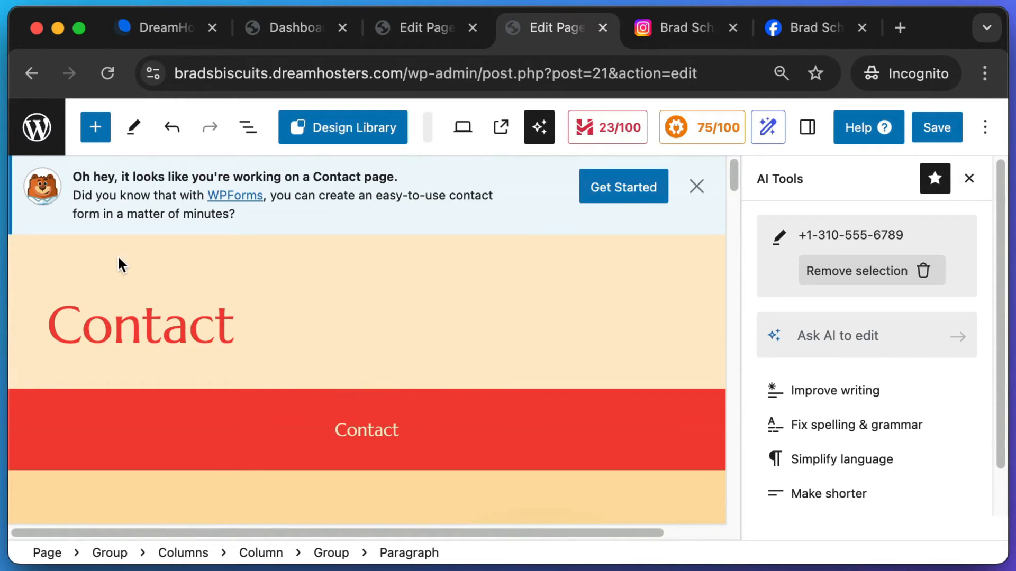
- Leave the editor, open WPForms' empty Forms Overview, and start a new form
left_click(50, 135)
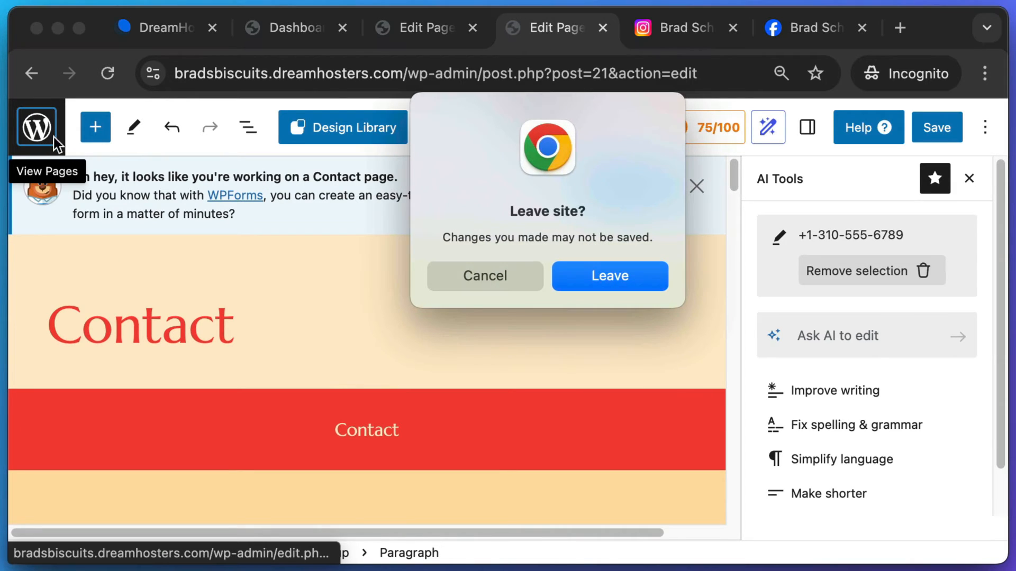
left_click(644, 281)
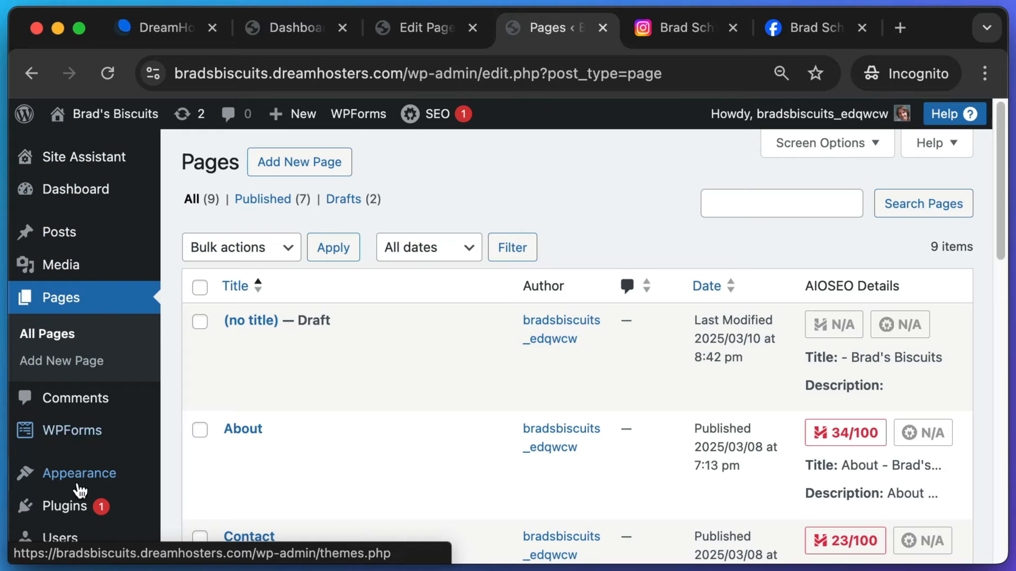
mouse_move(80, 436)
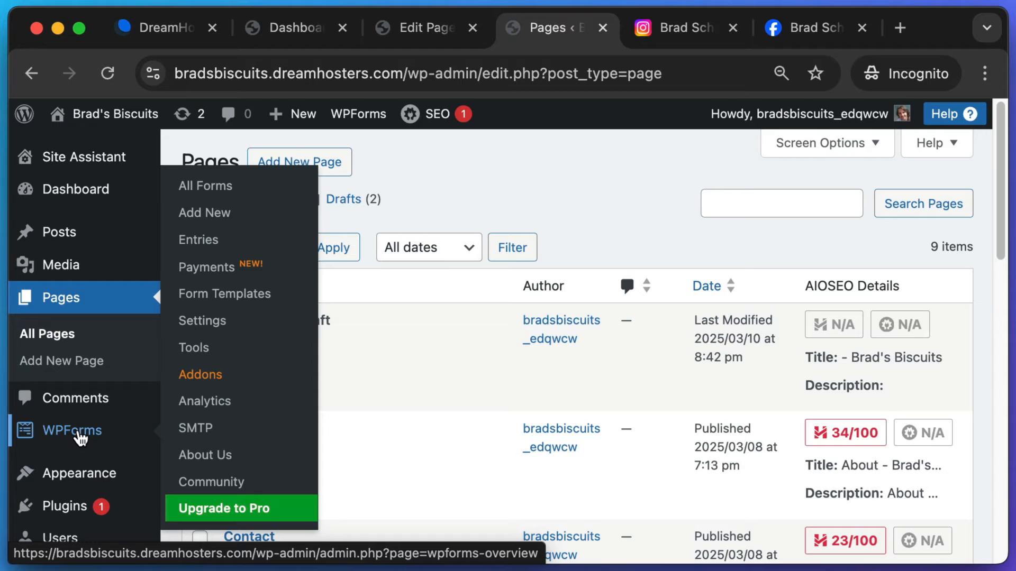
left_click(71, 435)
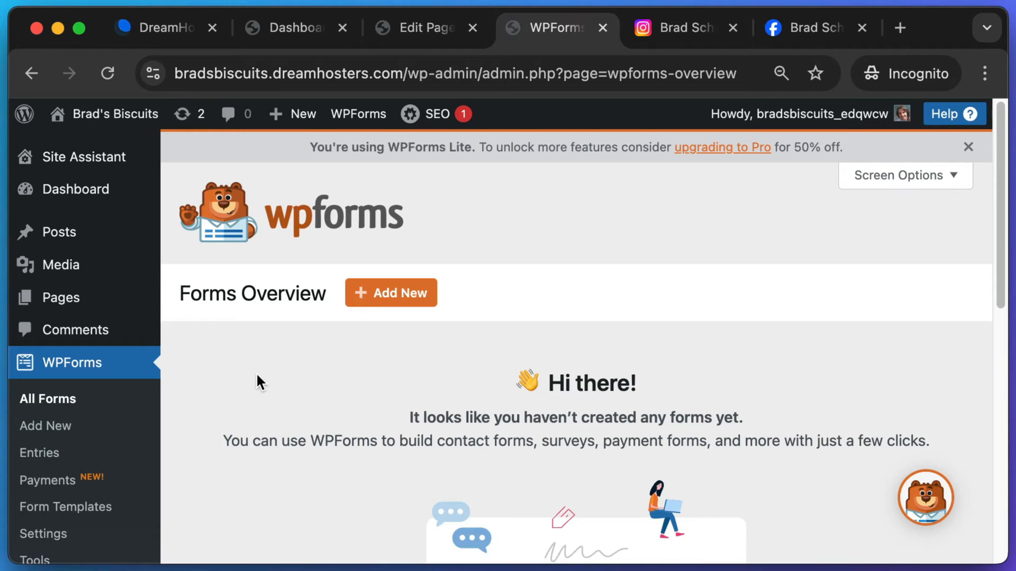
key("super+shift+4")
left_click_drag(460, 252, 317, 335)
left_click(384, 297)
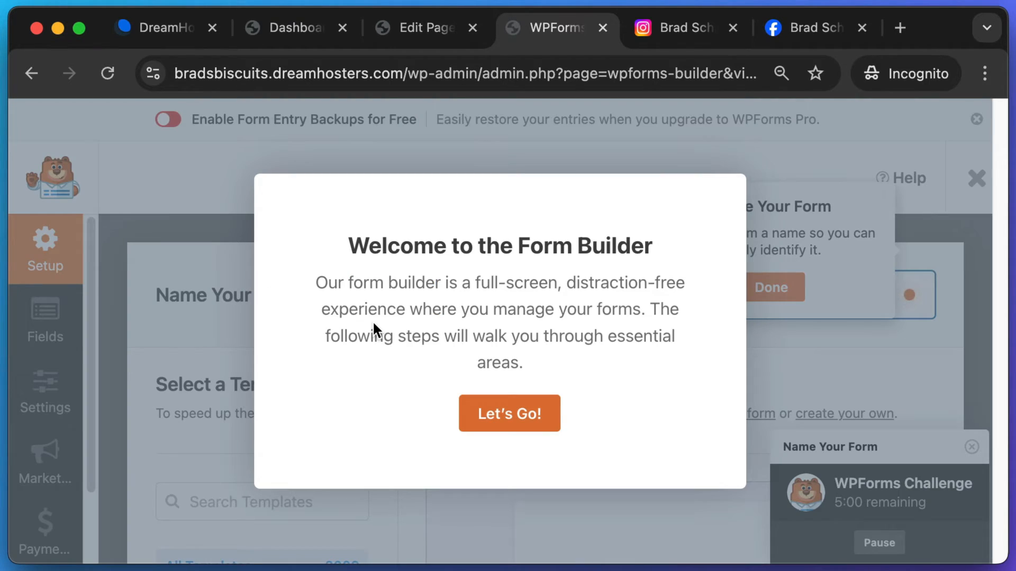
- Dismiss the builder welcome message and name the new form 'Contact Us'
left_click(507, 421)
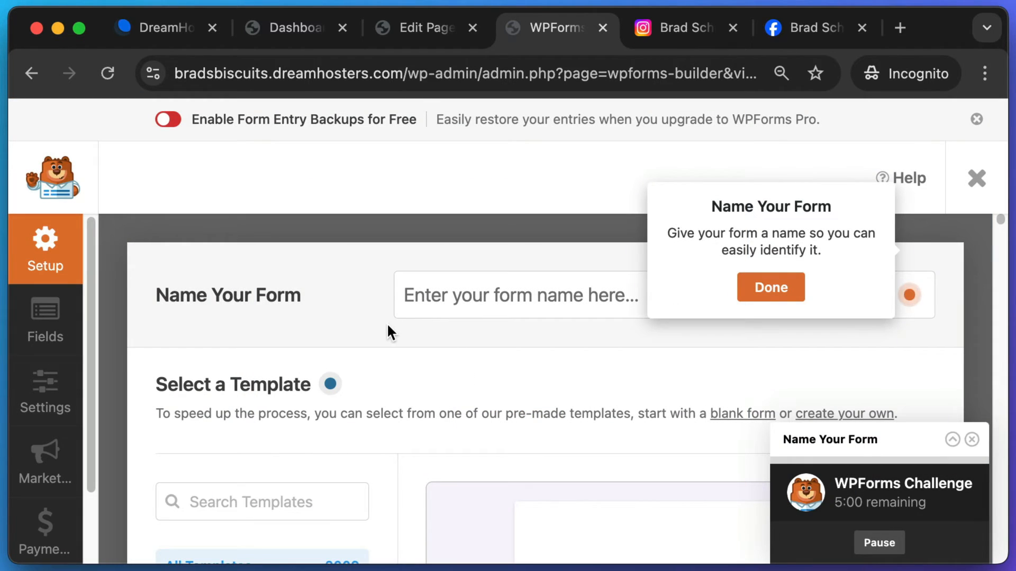
left_click(435, 297)
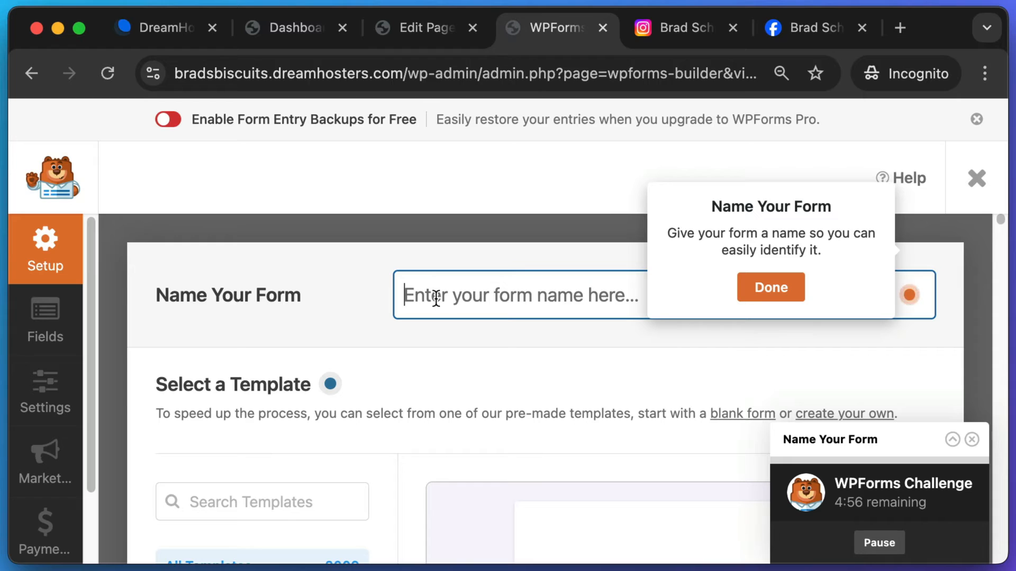
type("Contact Us")
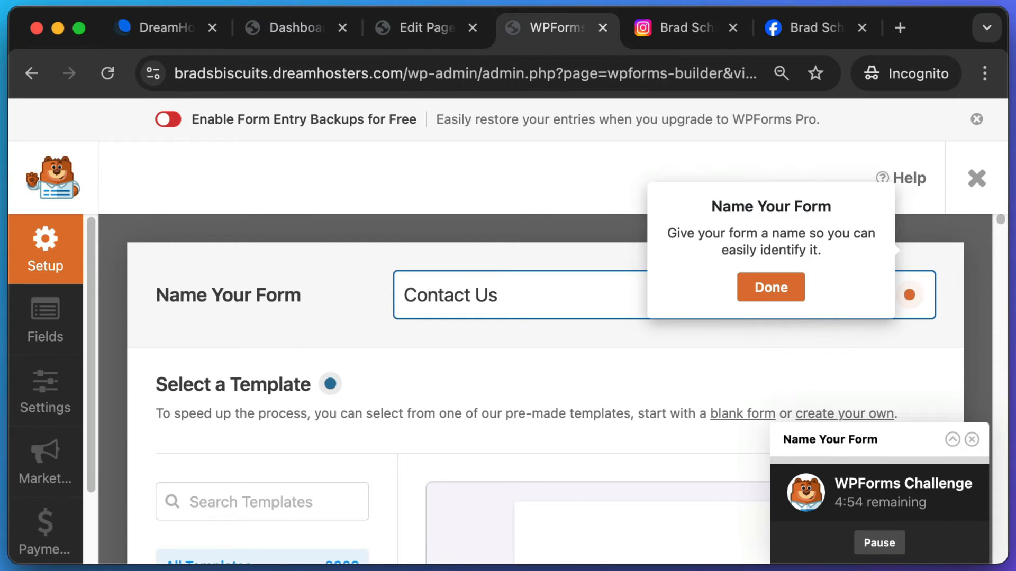
left_click(759, 291)
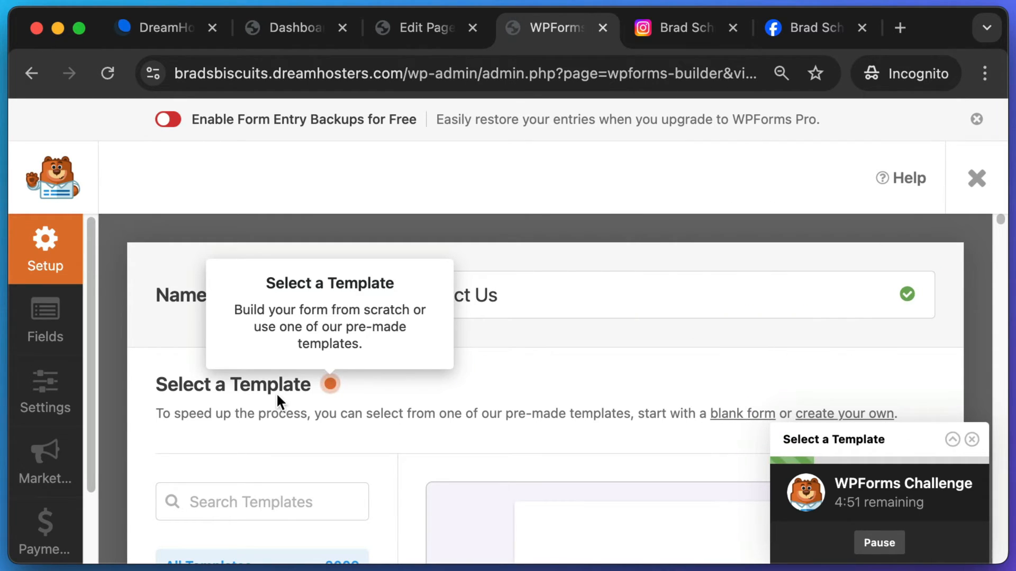
- Scroll the template list down to the Simple Contact Form template
scroll(450, 313, "down", 4)
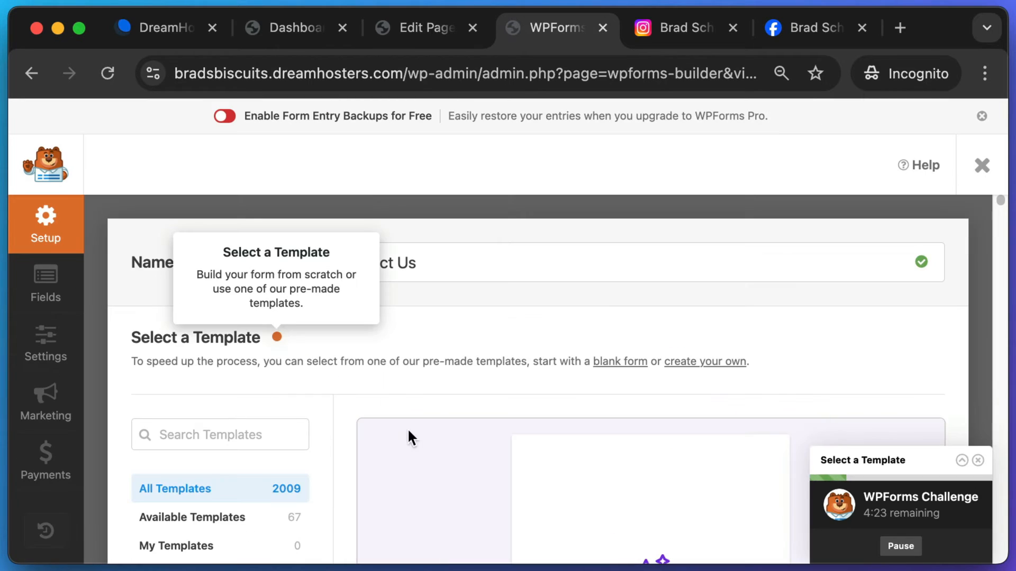
scroll(429, 433, "down", 4)
scroll(442, 429, "down", 8)
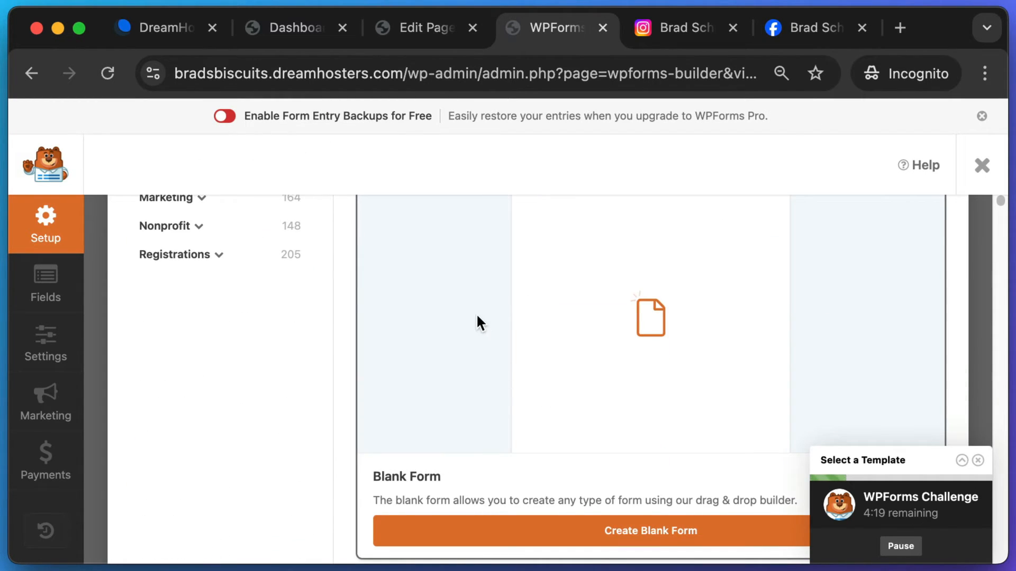
scroll(477, 315, "down", 5)
scroll(477, 318, "down", 7)
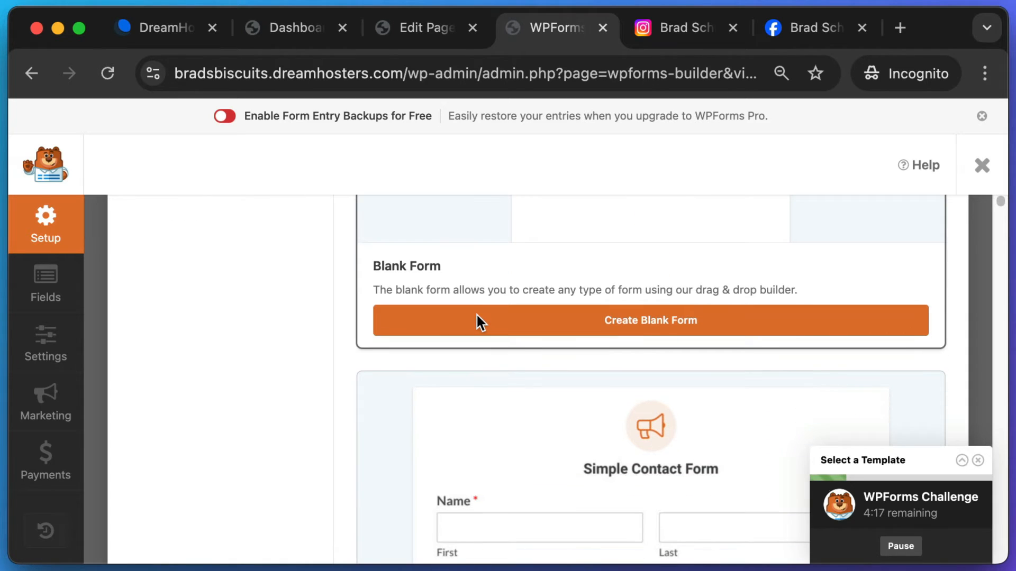
scroll(477, 317, "up", 2)
scroll(643, 248, "down", 3)
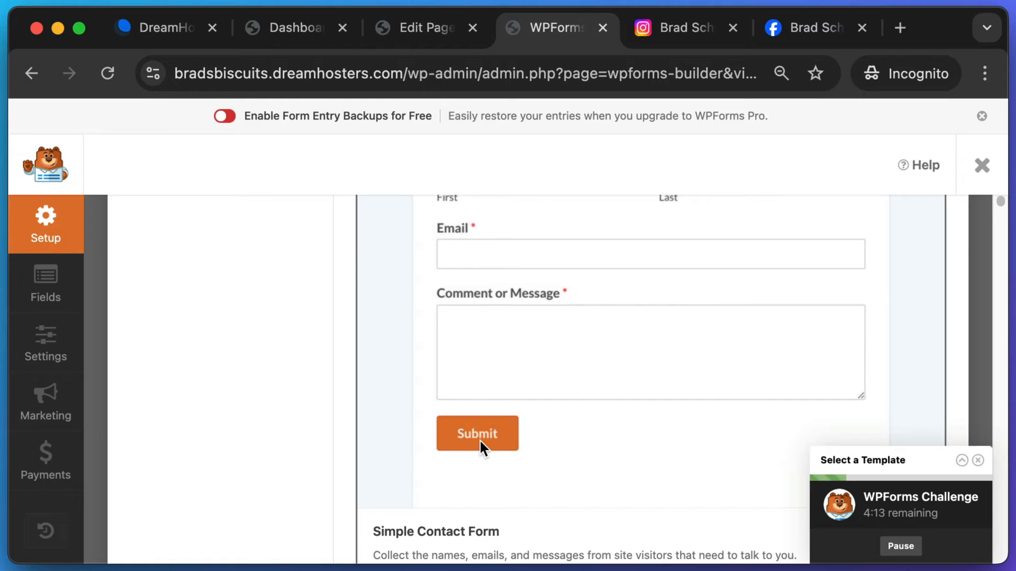
scroll(476, 439, "down", 1)
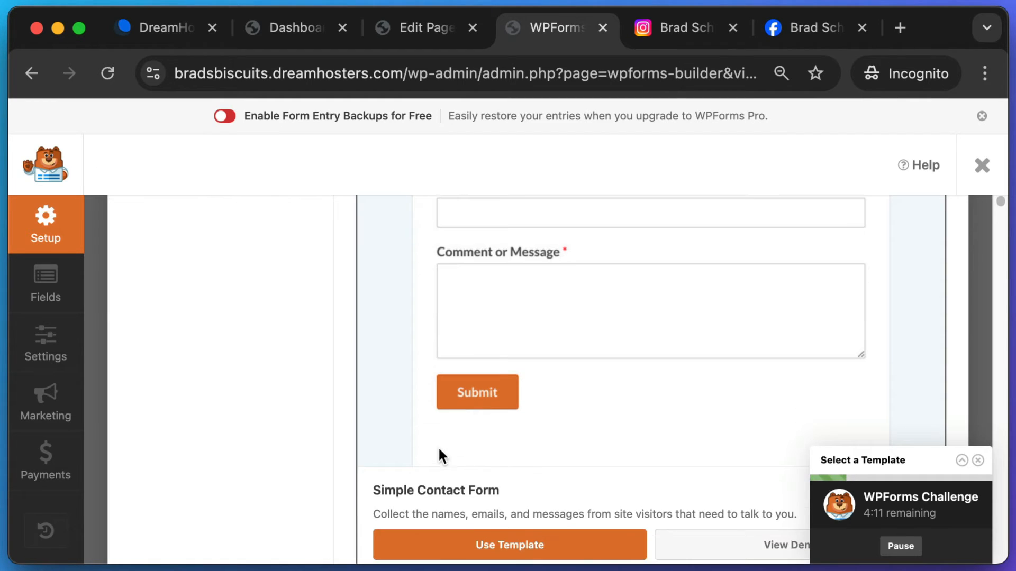
scroll(447, 495, "down", 1)
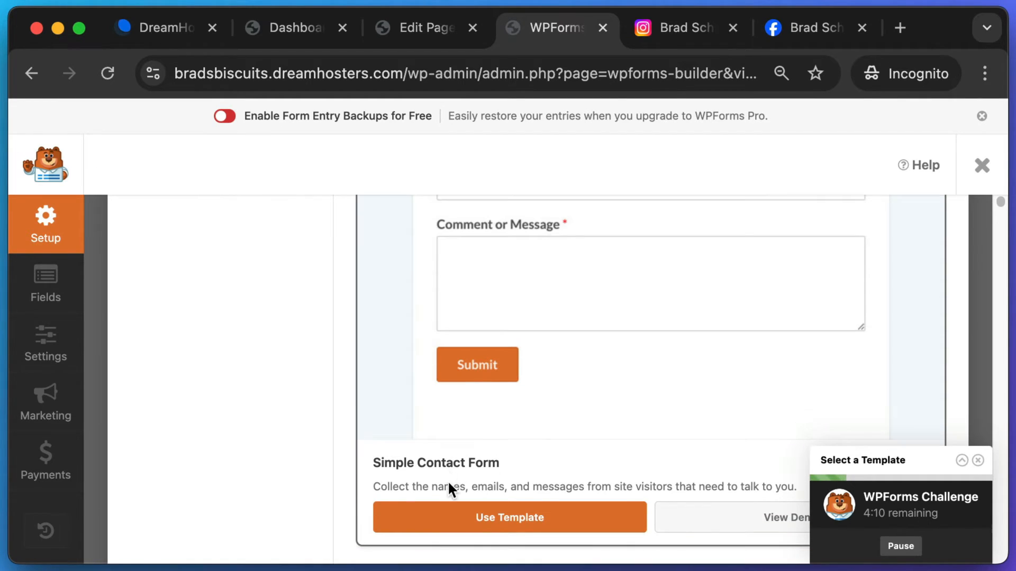
- Create and save the Contact Us form from the Simple Contact Form template, then go to Pages
left_click(485, 519)
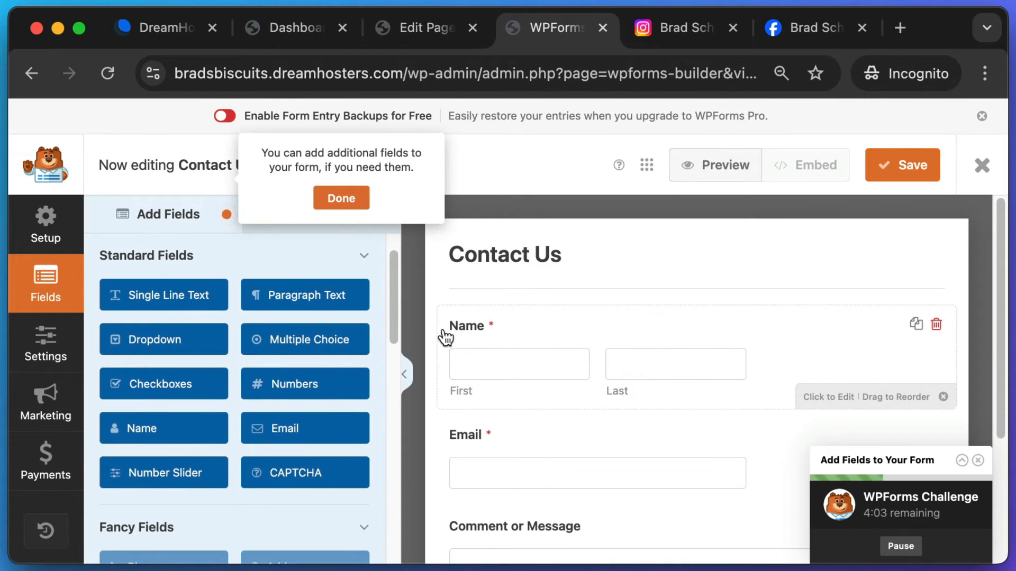
scroll(450, 336, "down", 1)
scroll(476, 343, "down", 4)
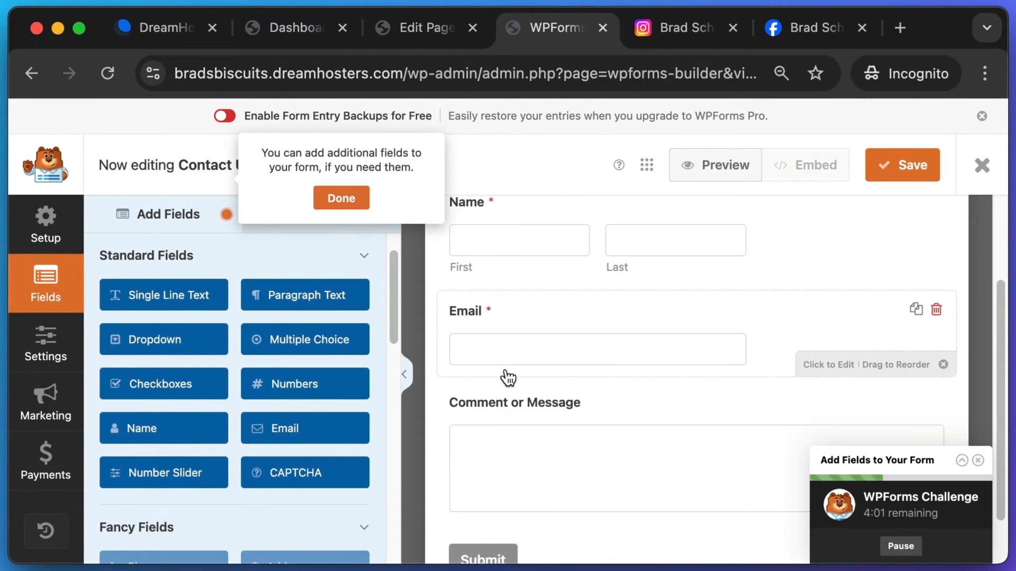
scroll(594, 444, "down", 2)
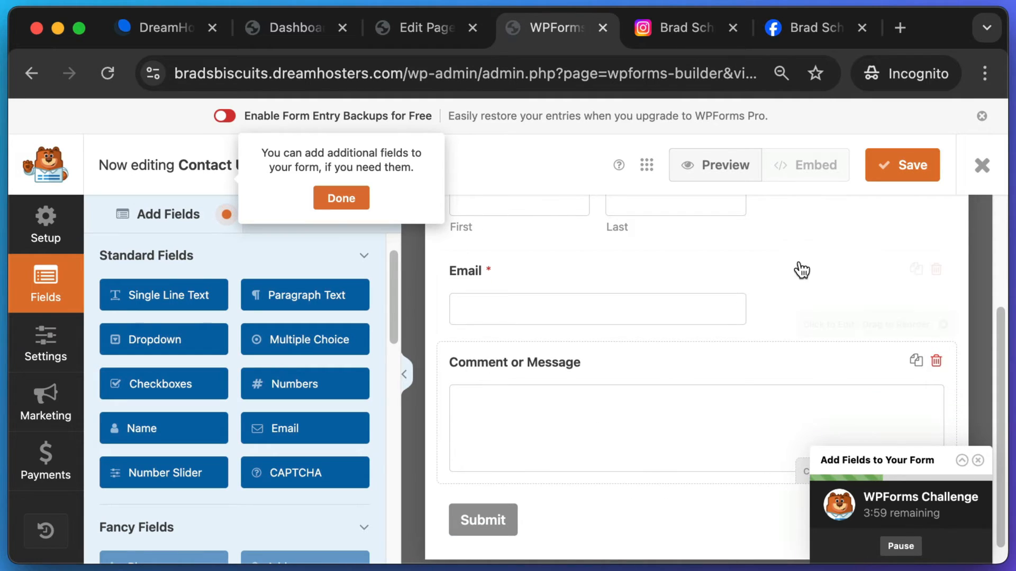
left_click(901, 171)
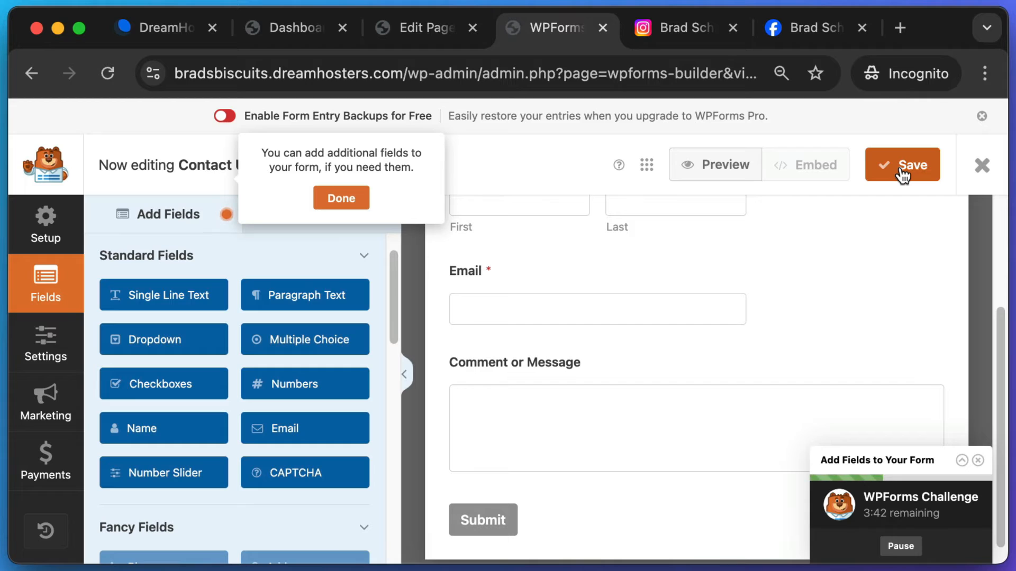
left_click(983, 165)
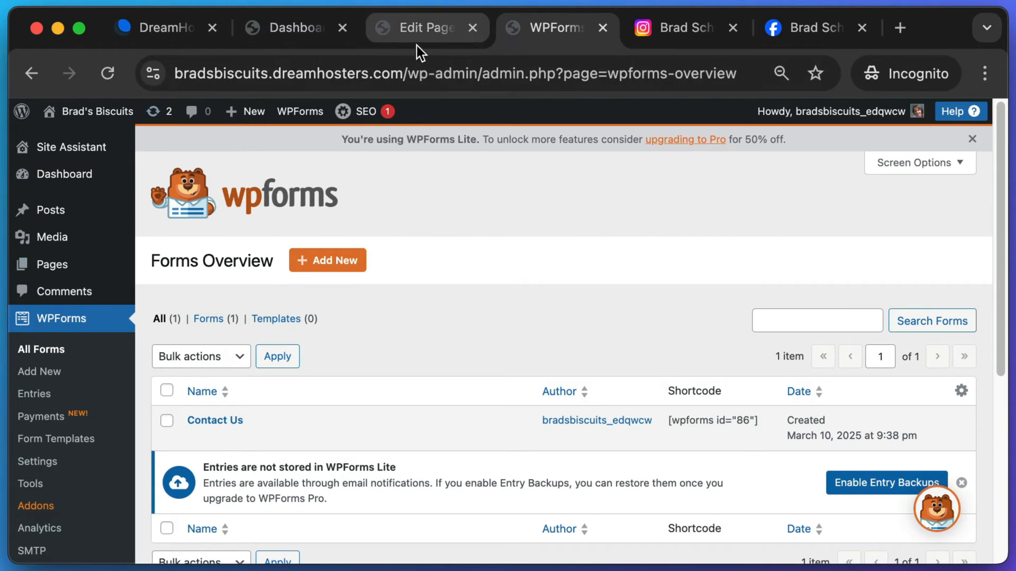
mouse_move(81, 269)
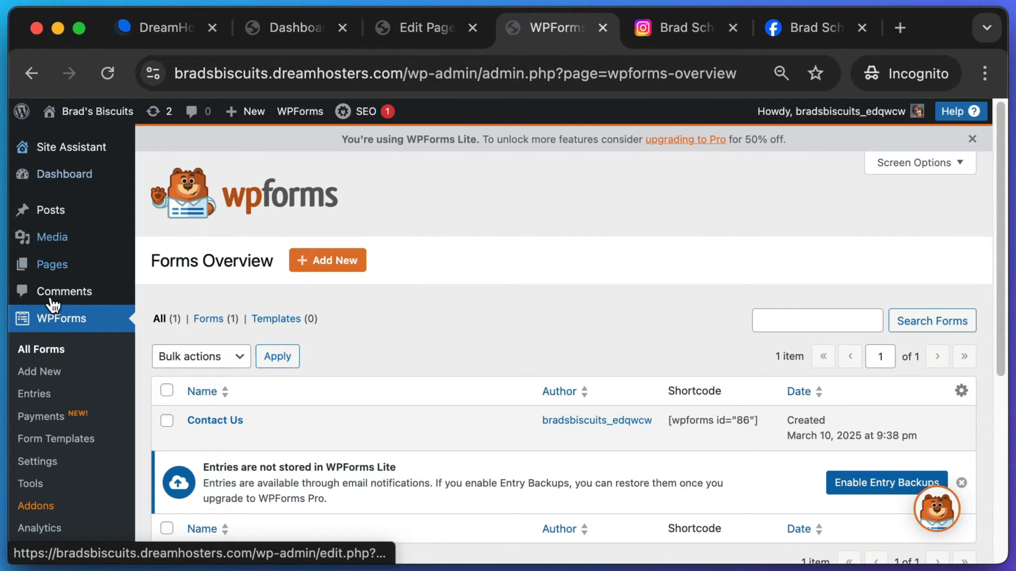
left_click(64, 271)
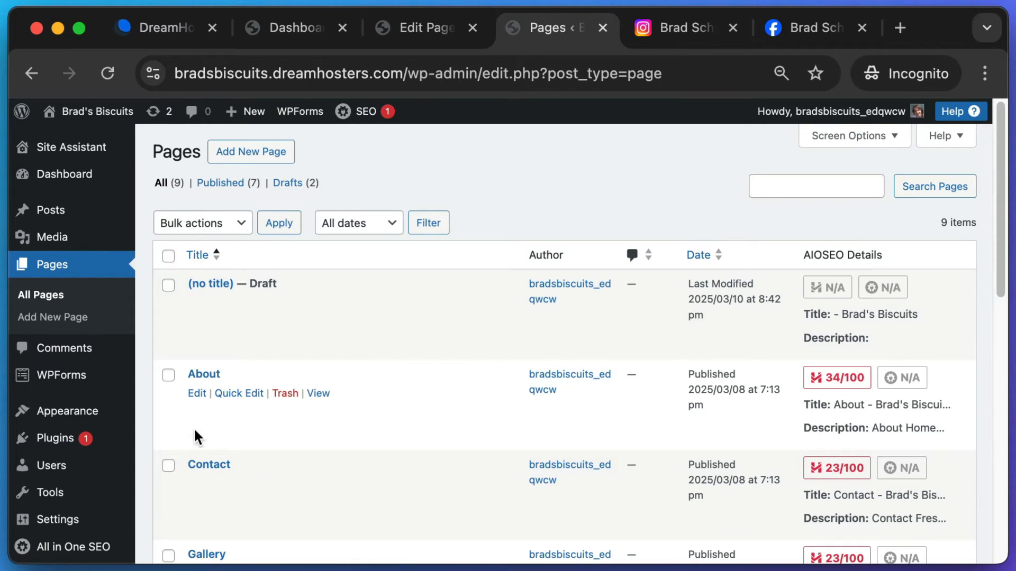
- Open the Contact page in the editor and delete the email address line
left_click(204, 467)
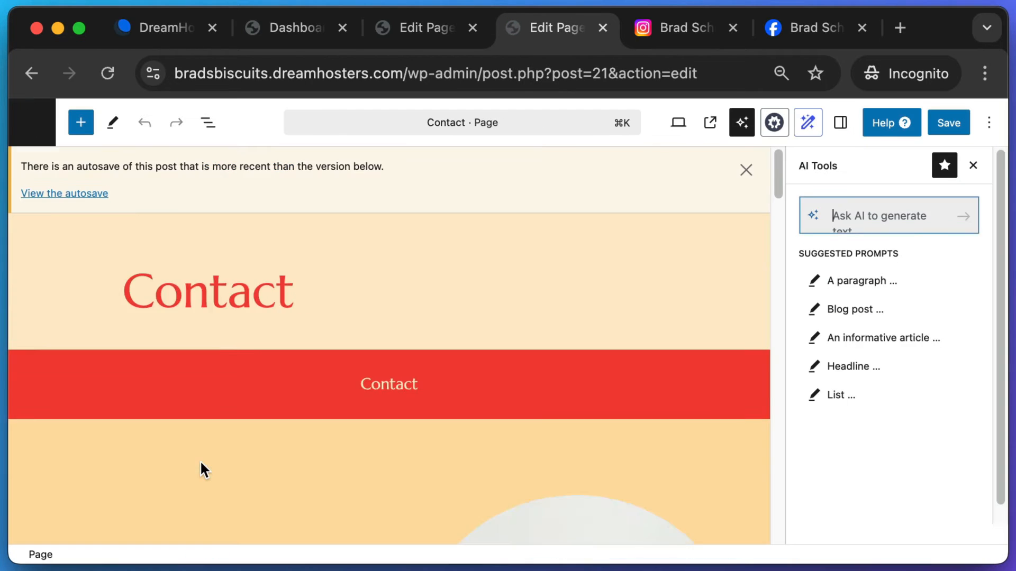
scroll(562, 243, "down", 5)
scroll(238, 272, "up", 2)
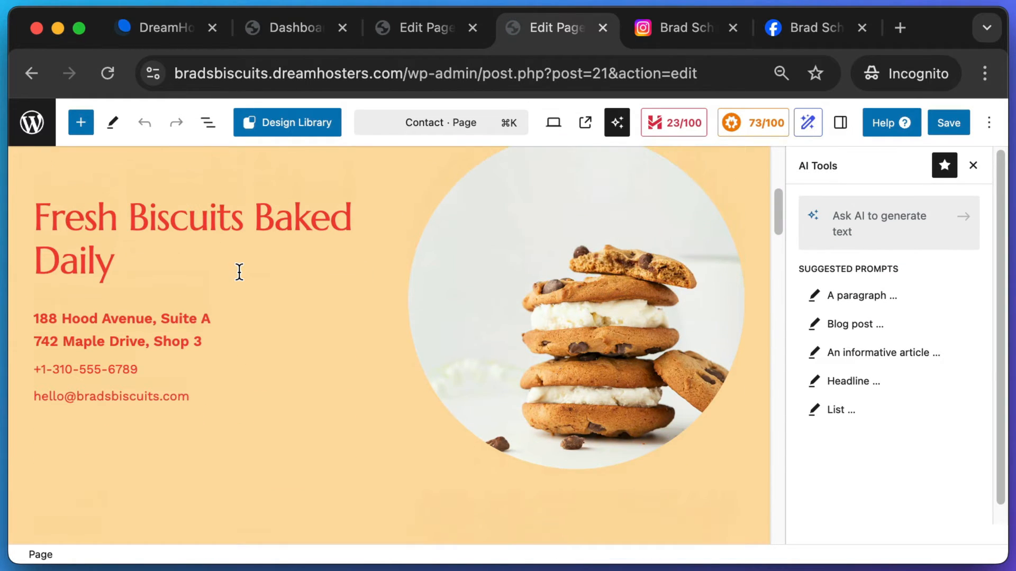
left_click_drag(189, 409, 55, 409)
key("BackSpace")
key("BackSpace")
key("BackSpace")
key("BackSpace")
key("BackSpace")
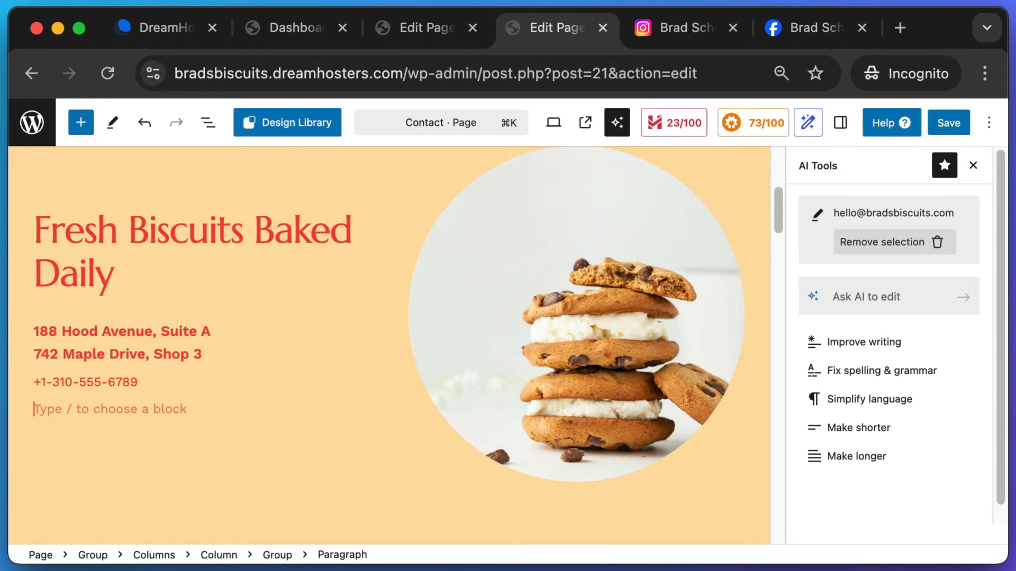
- On the empty line below the phone number, type / to bring up the block inserter
left_click_drag(202, 331, 40, 331)
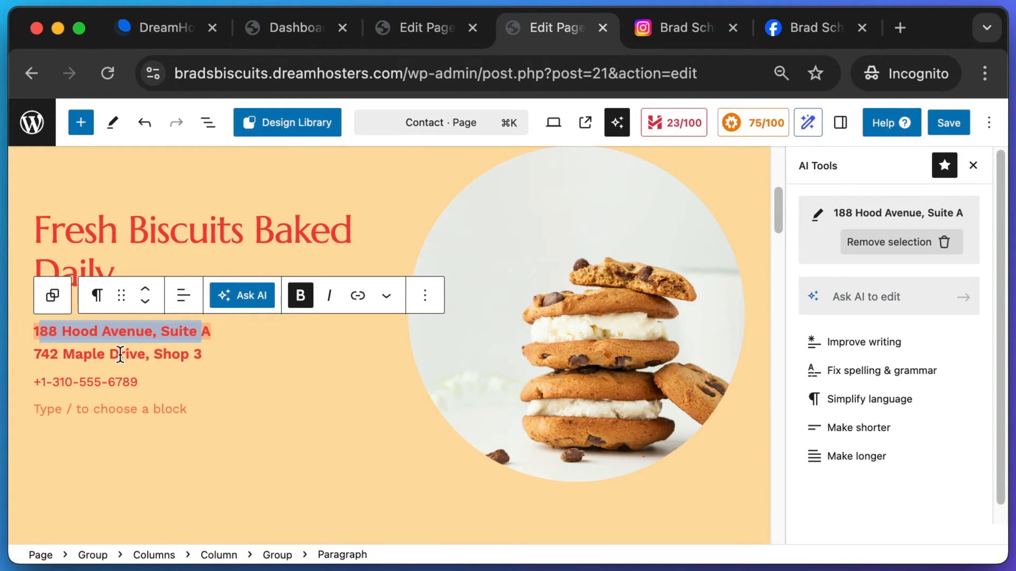
left_click_drag(136, 354, 81, 355)
left_click(110, 383)
left_click(100, 410)
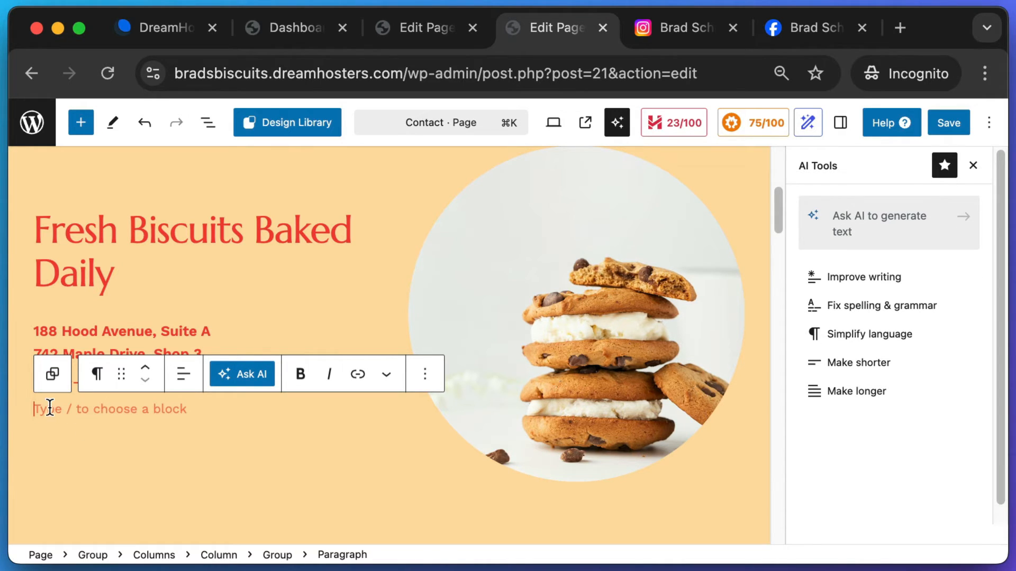
key("super+shift+4")
key("BackSpace")
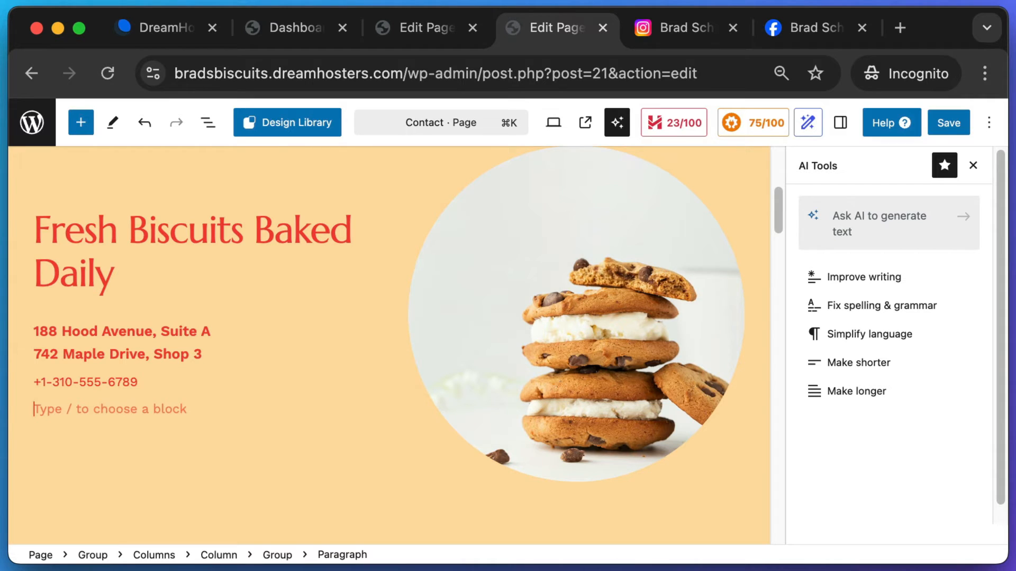
type("/")
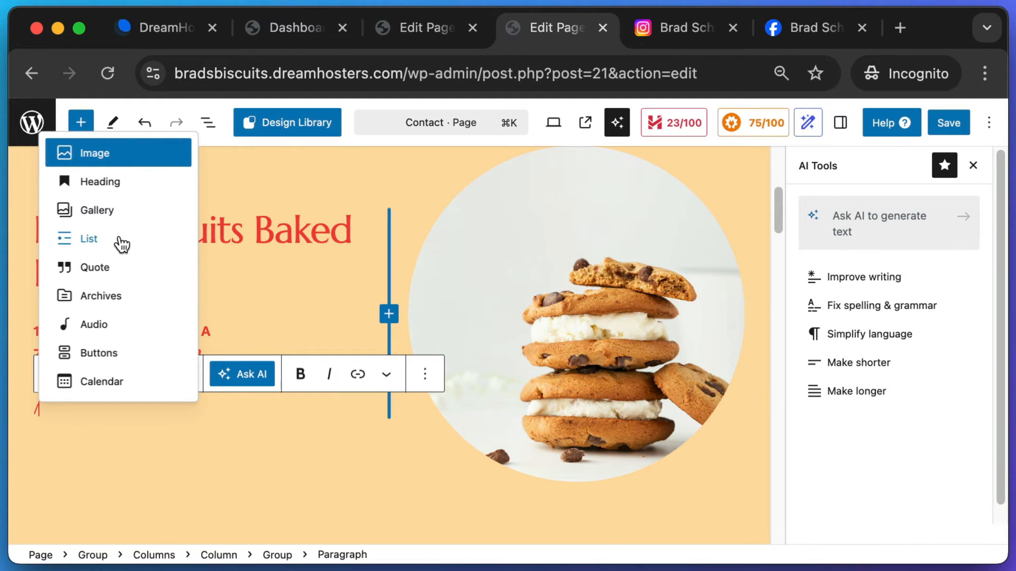
- Insert a WPForms block below the phone number showing the Contact Us form
type("f")
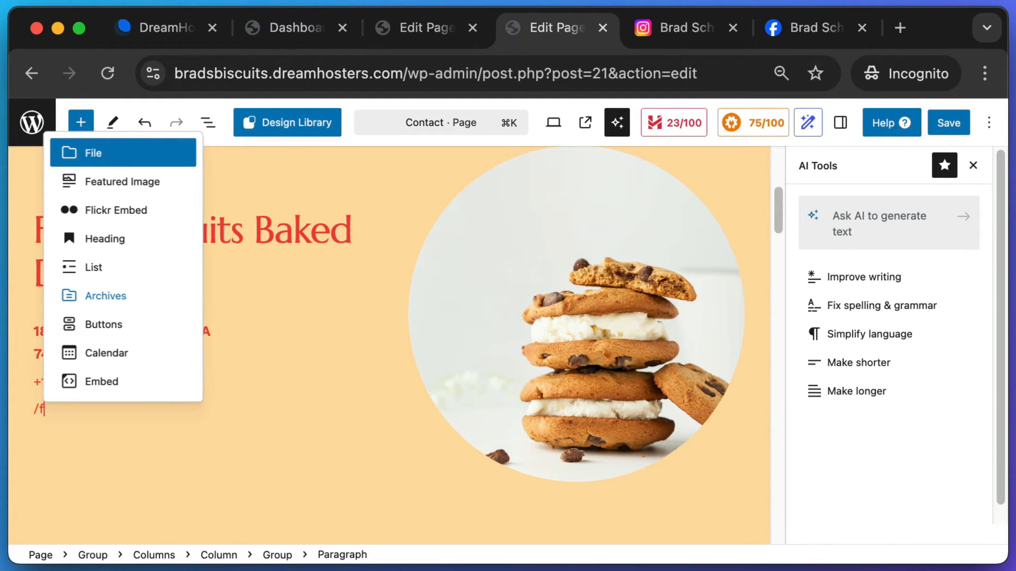
type("orm")
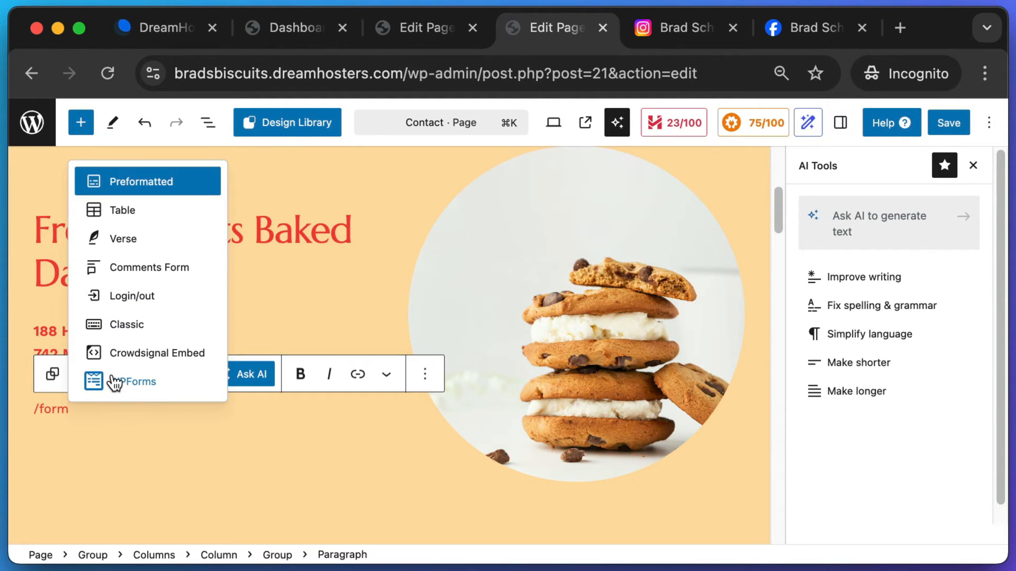
key("super+a")
type("/")
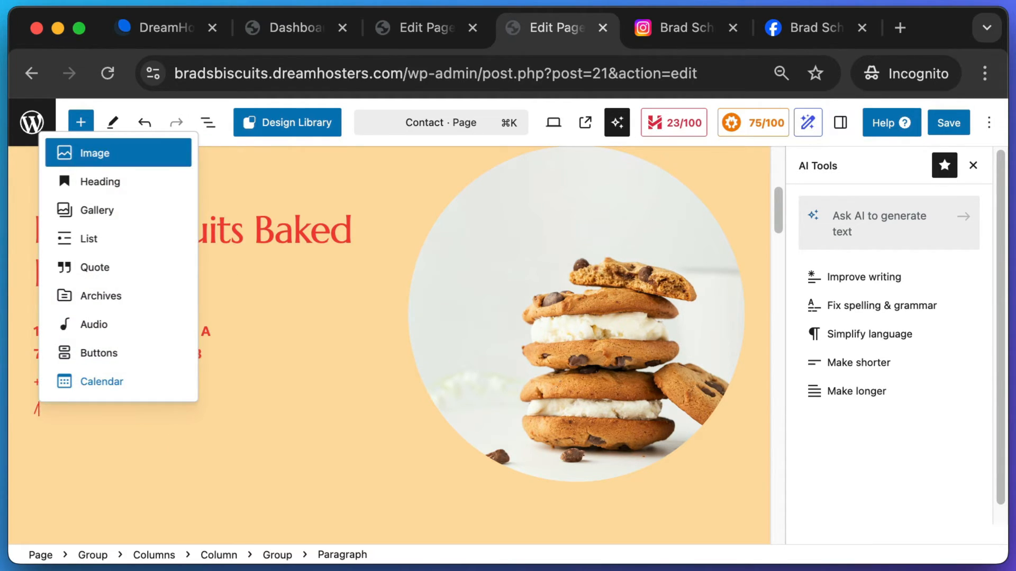
type("wpf")
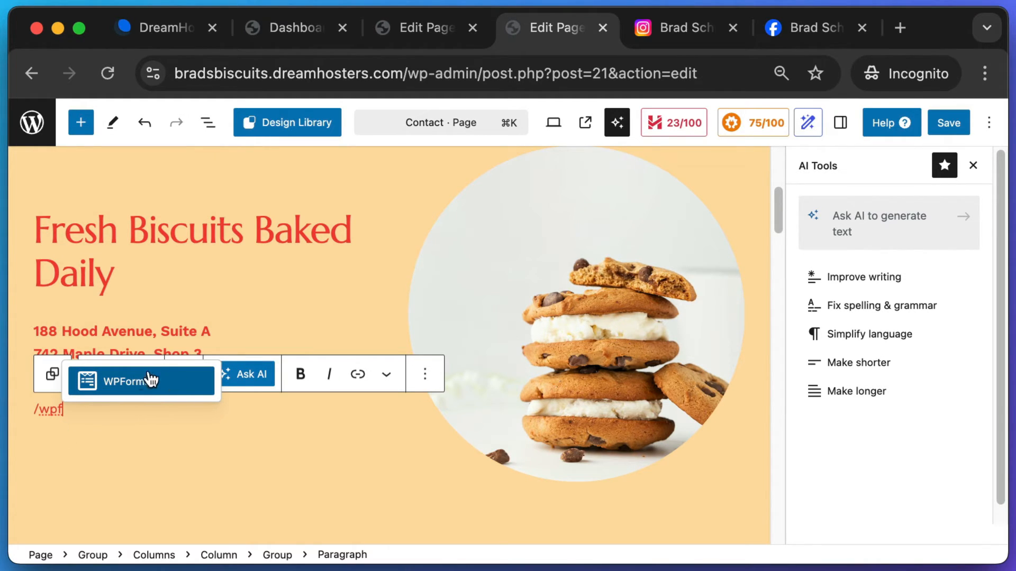
left_click(136, 392)
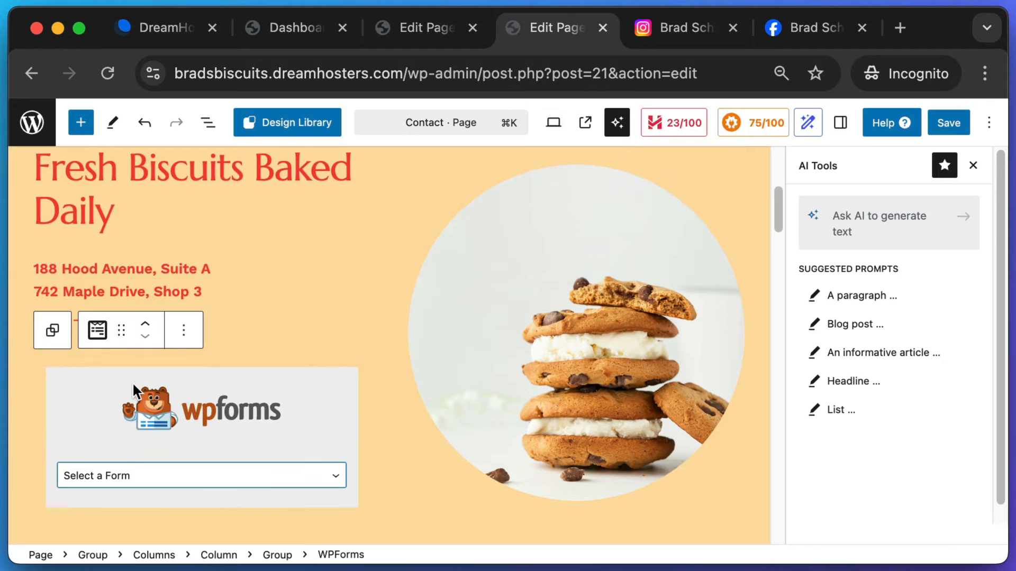
scroll(269, 400, "down", 1)
left_click(136, 448)
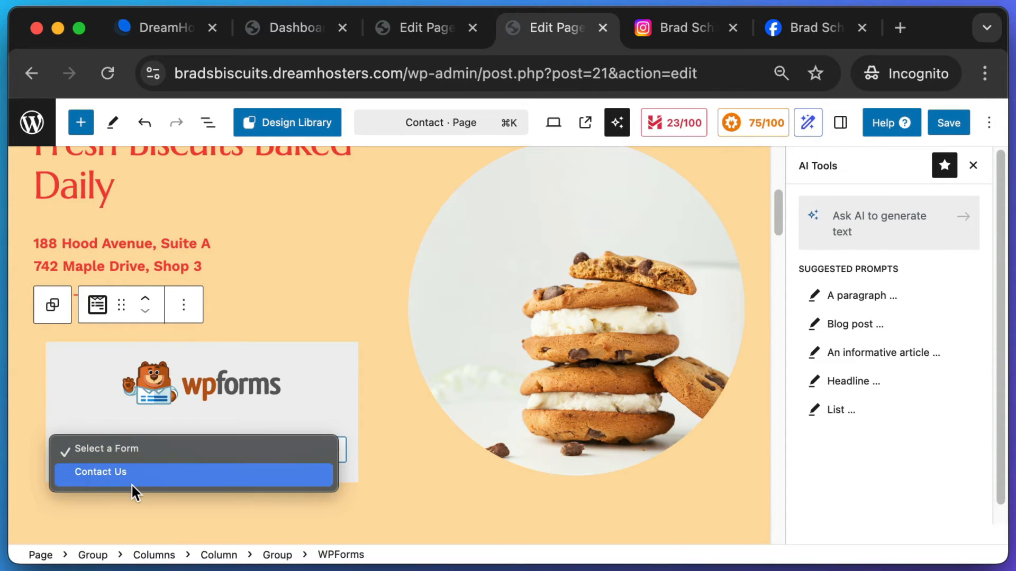
left_click(117, 472)
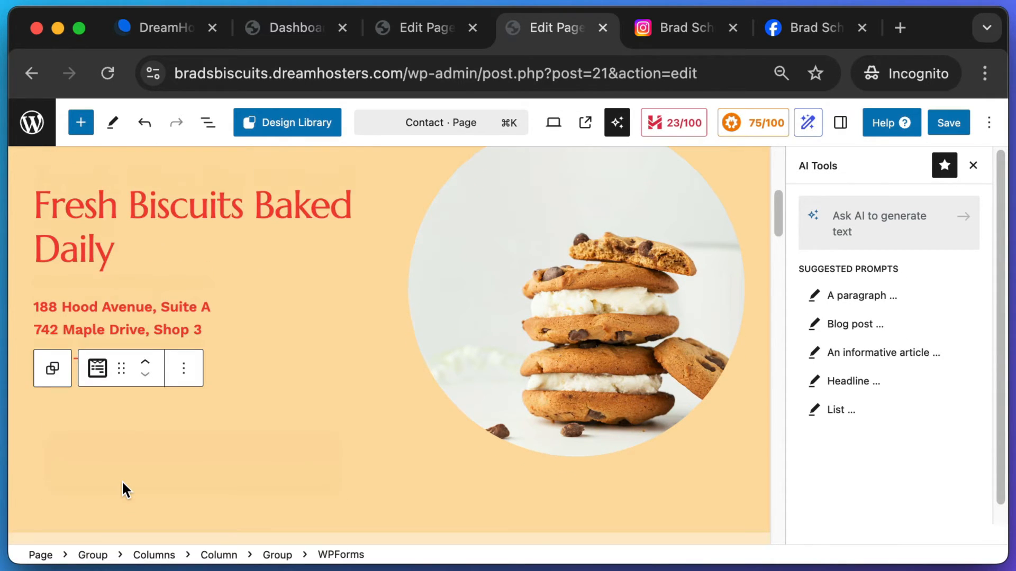
- Save the Contact page and view it live
scroll(249, 340, "down", 5)
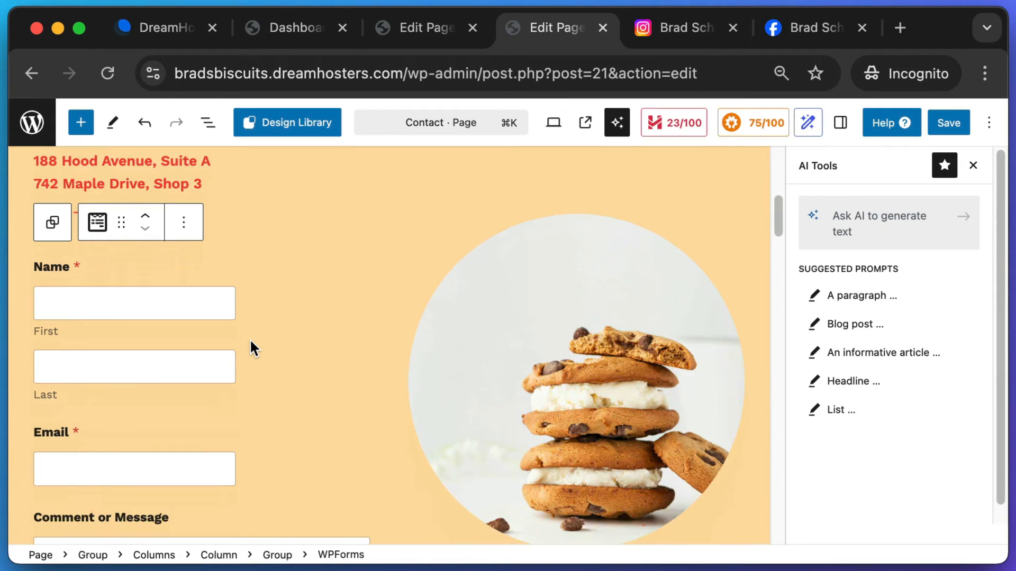
left_click(963, 123)
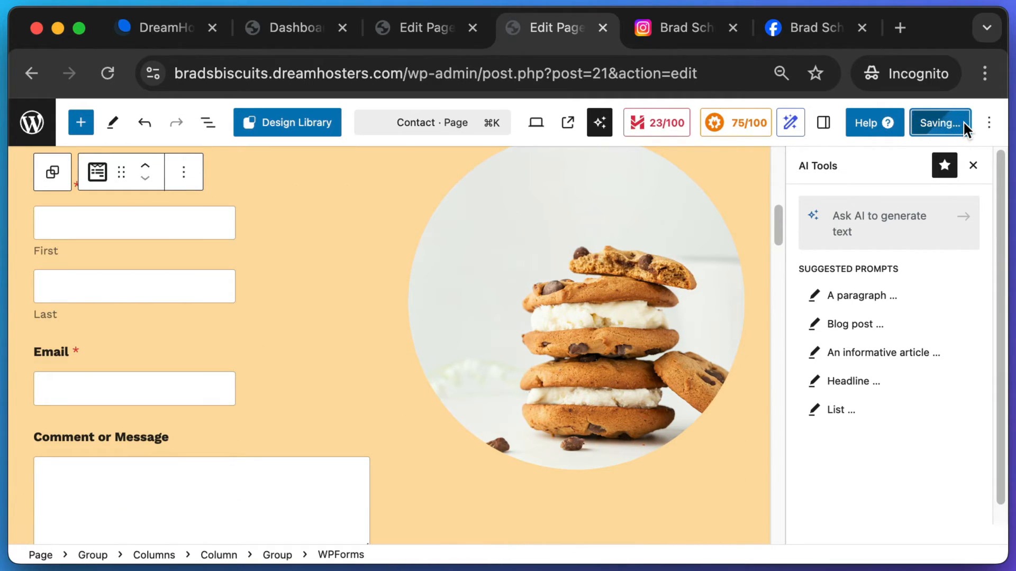
left_click(169, 529)
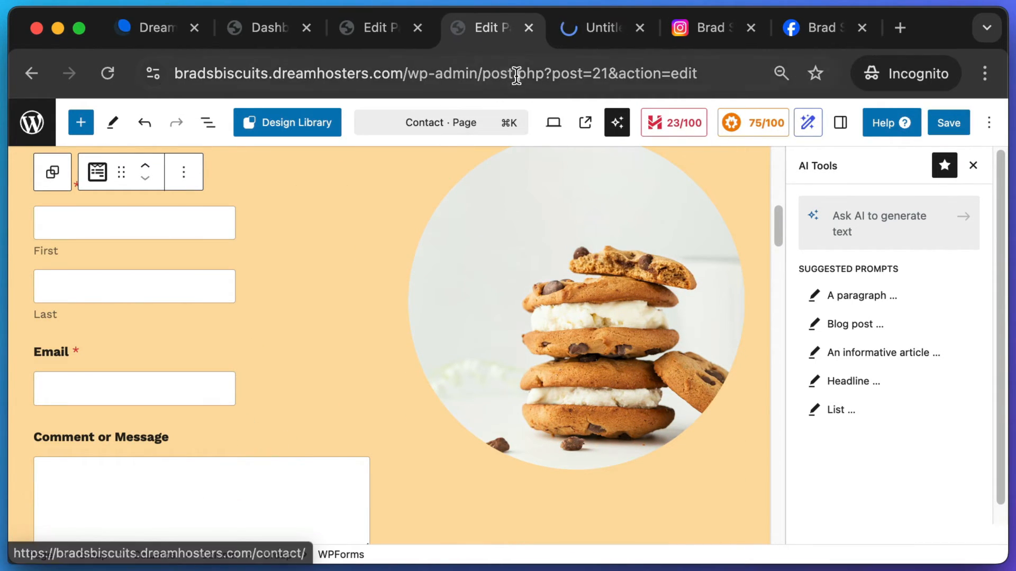
scroll(709, 333, "down", 2)
scroll(691, 341, "down", 5)
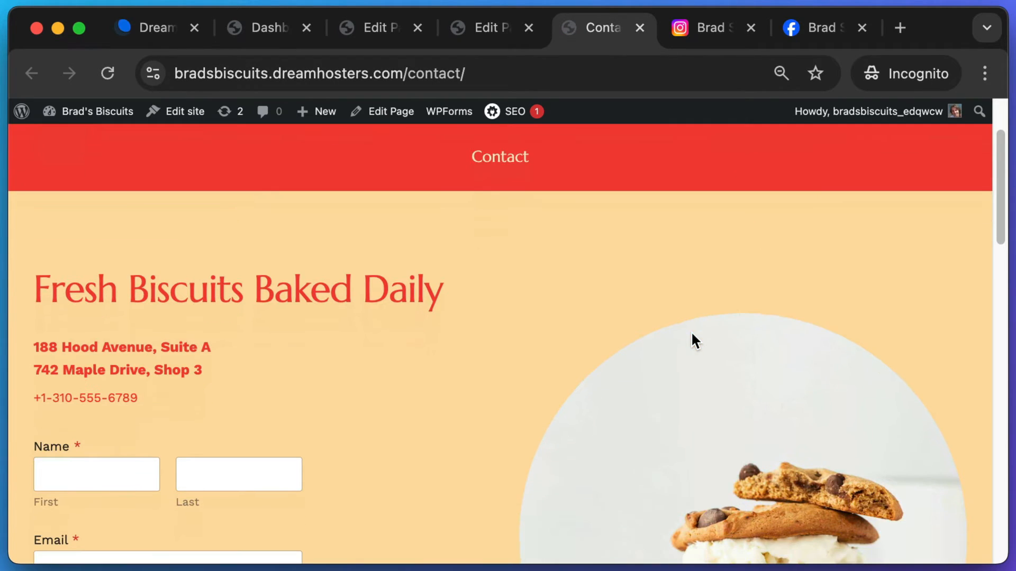
scroll(538, 333, "down", 1)
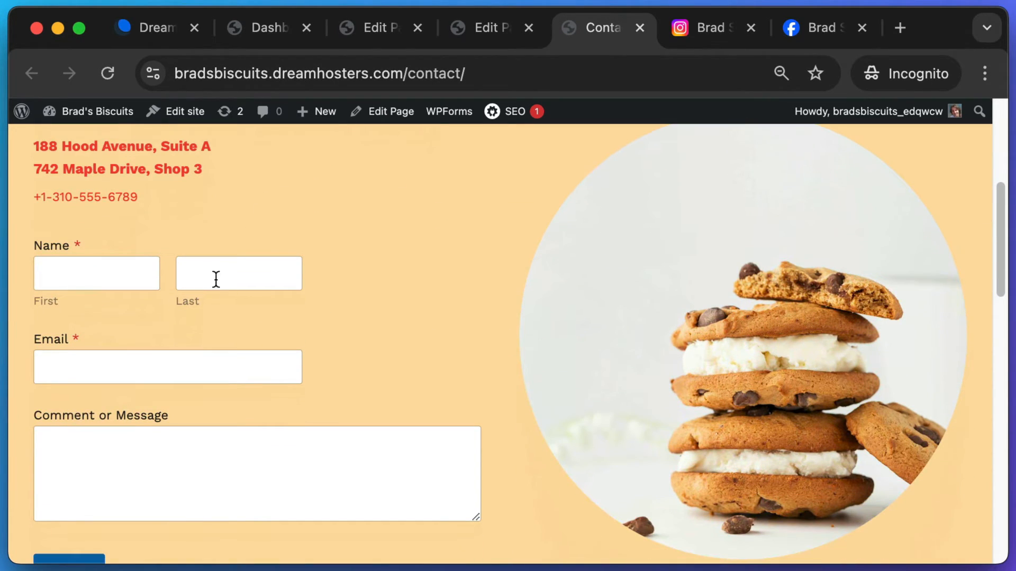
key("super+shift+4")
left_click_drag(18, 226, 502, 529)
scroll(511, 518, "down", 3)
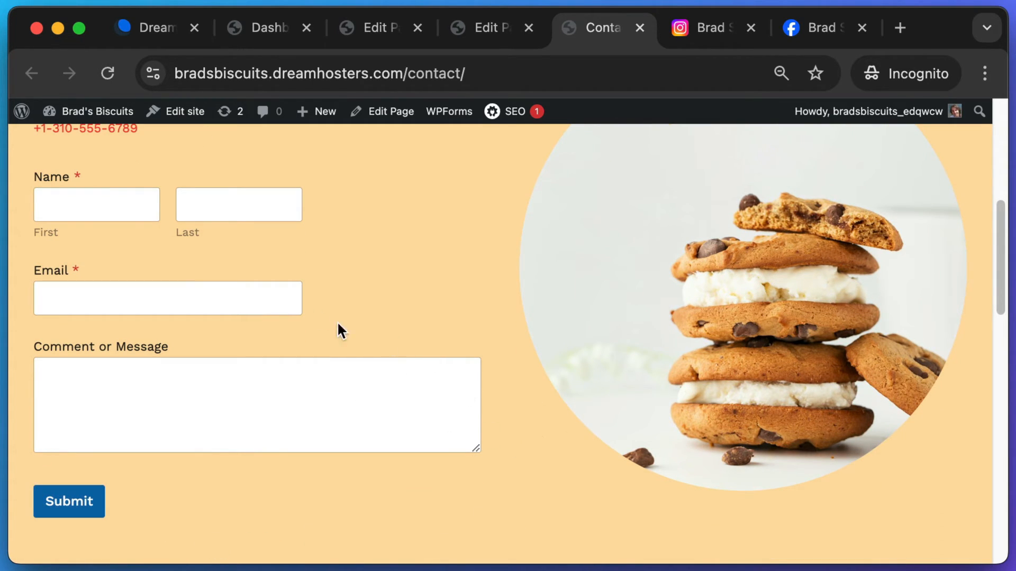
scroll(785, 351, "down", 10)
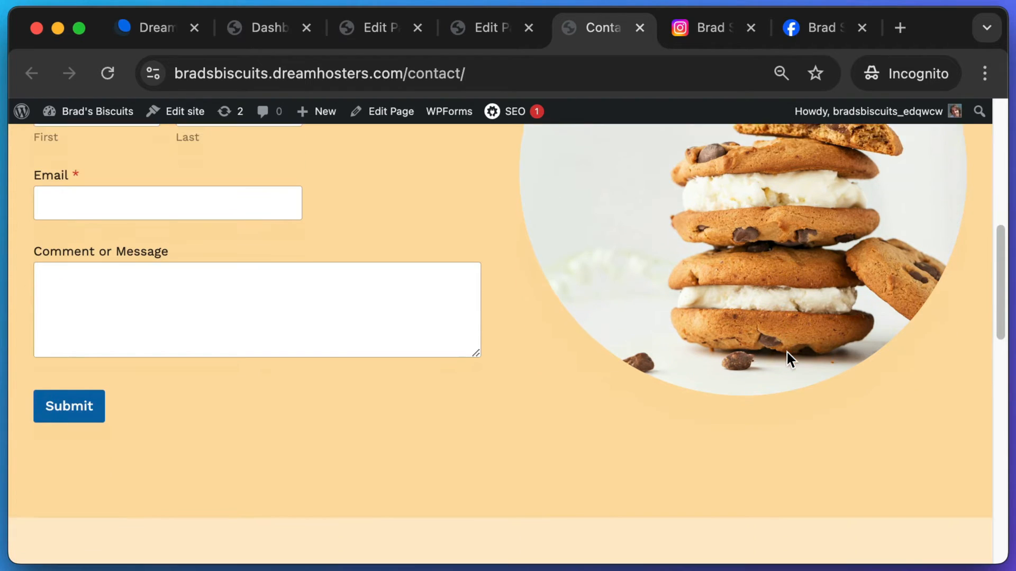
scroll(787, 352, "up", 5)
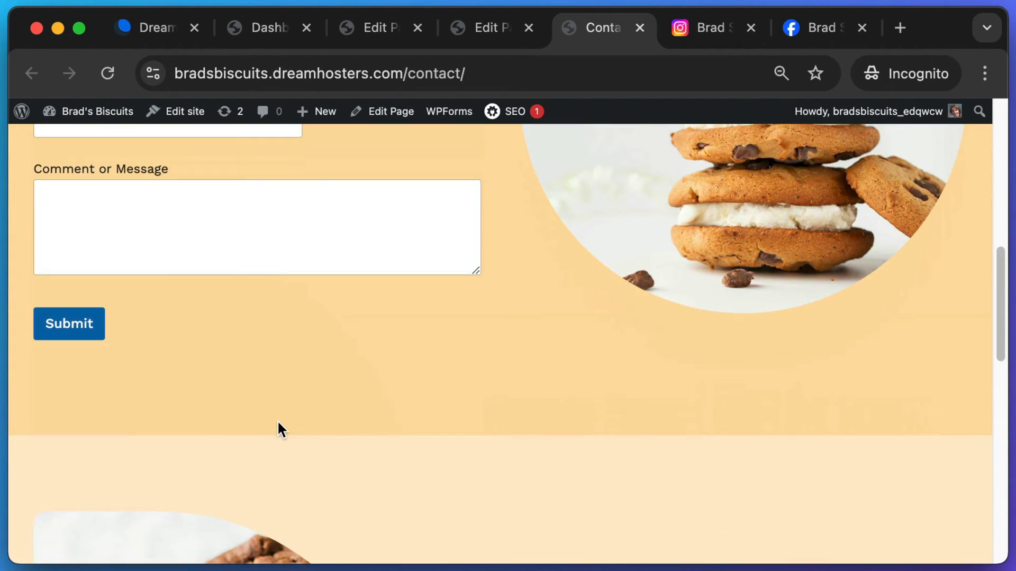
key("super+shift+4")
left_click_drag(24, 448, 995, 199)
scroll(636, 349, "down", 6)
key("super+shift+4")
left_click_drag(104, 190, 879, 466)
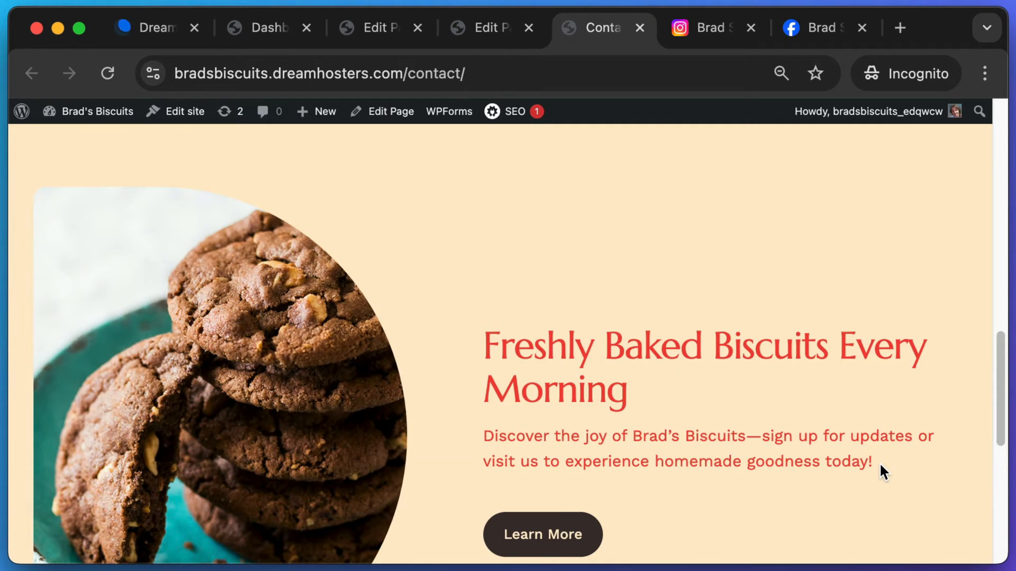
scroll(790, 409, "up", 3)
scroll(466, 304, "up", 2)
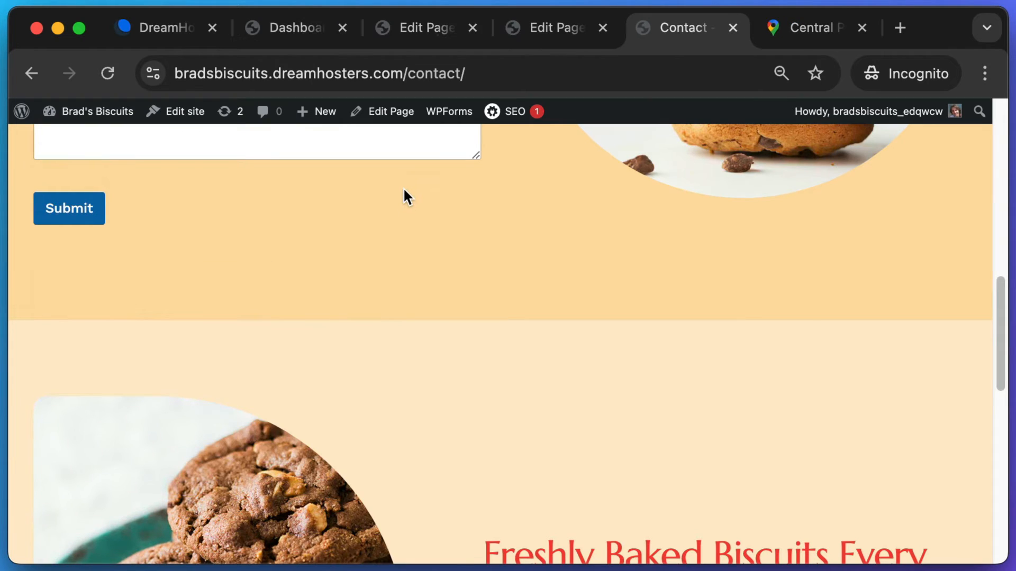
key("super+shift+4")
left_click_drag(363, 132, 416, 93)
- Return to the page editor and scroll down to the Freshly Baked Biscuits Every Morning section
left_click(567, 31)
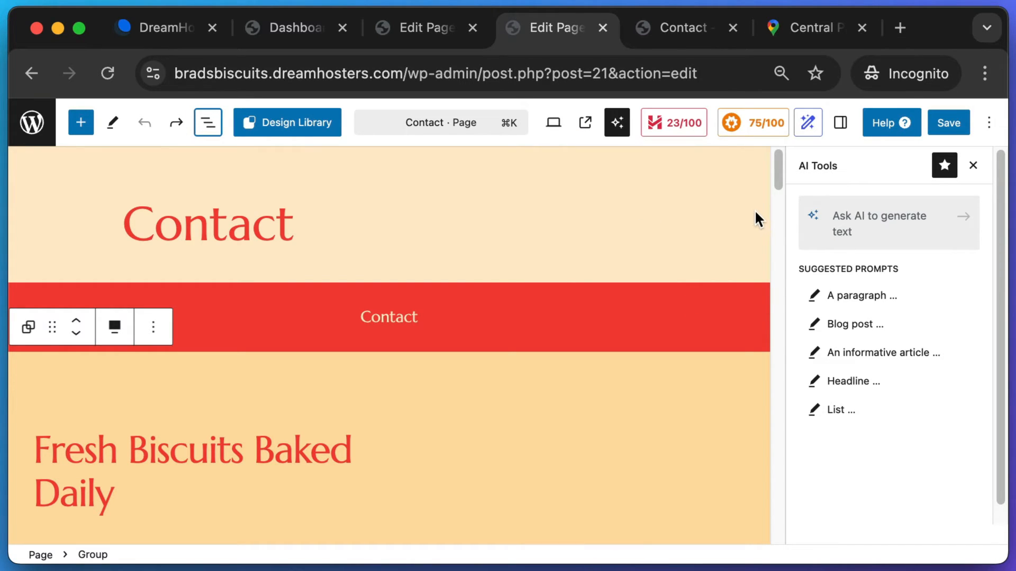
left_click_drag(776, 179, 761, 287)
key("super+shift+4")
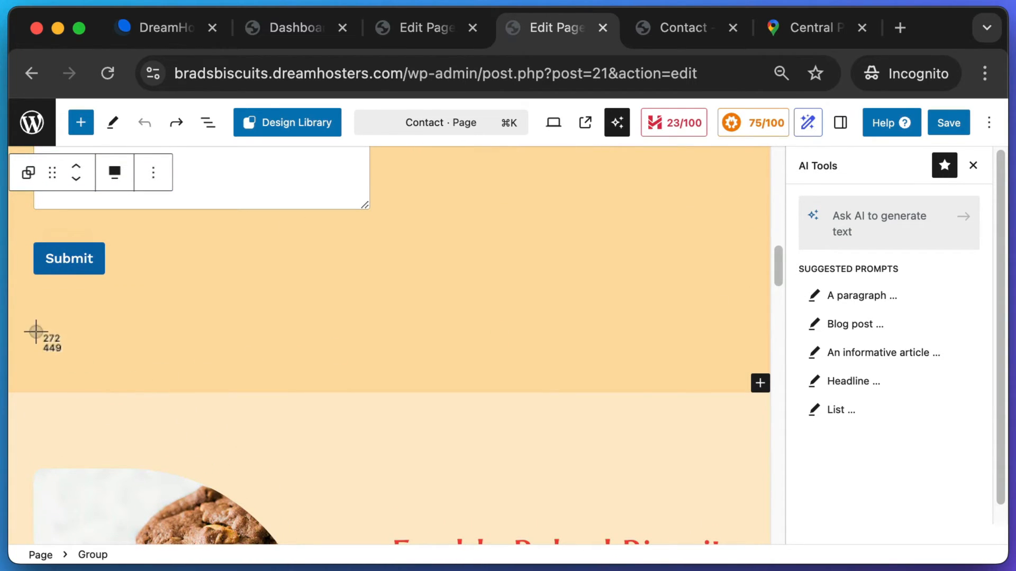
left_click_drag(34, 331, 211, 466)
scroll(286, 410, "down", 2)
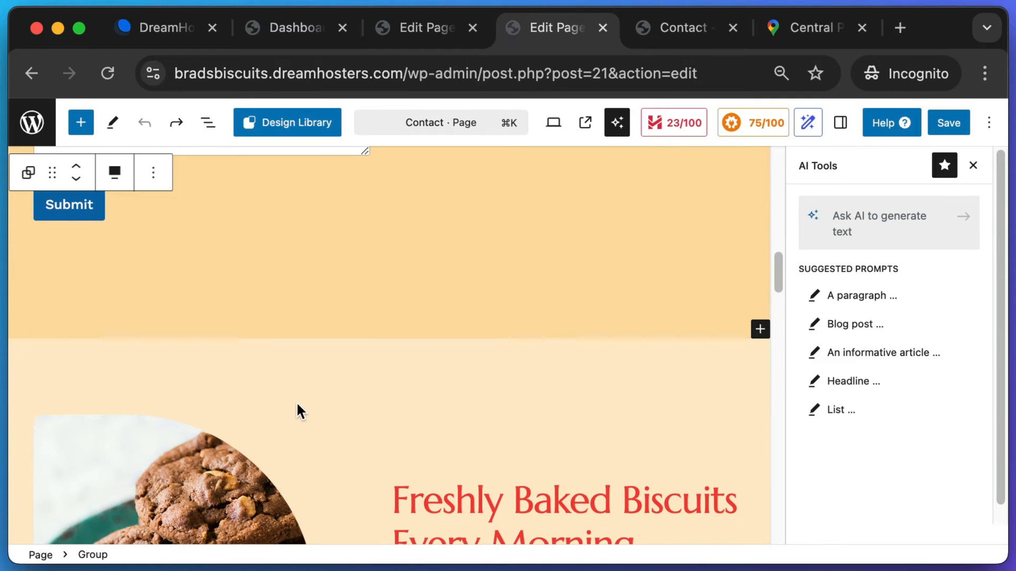
scroll(405, 361, "down", 1)
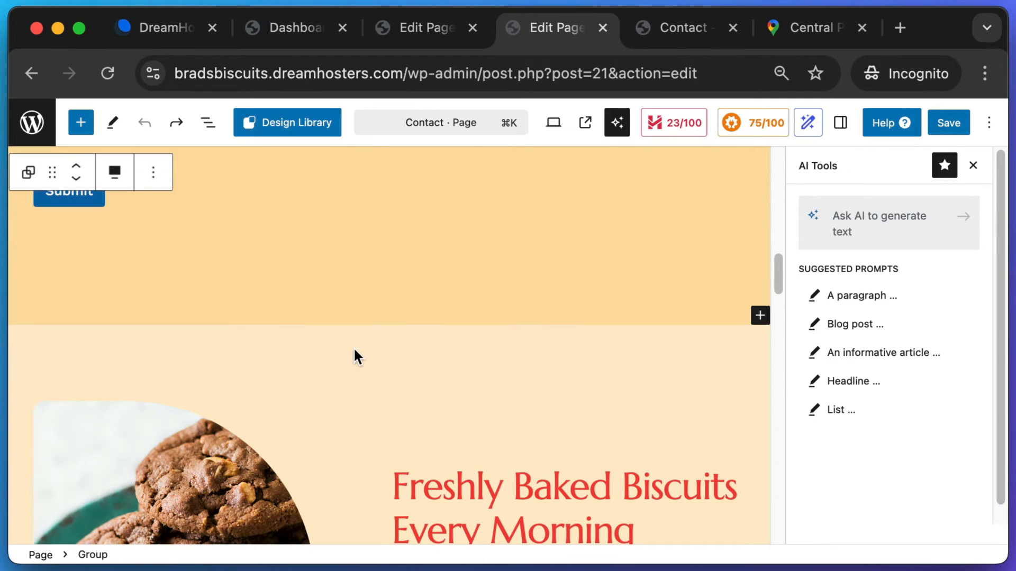
- Duplicate the Freshly Baked Biscuits Every Morning section via its Options menu
left_click(353, 349)
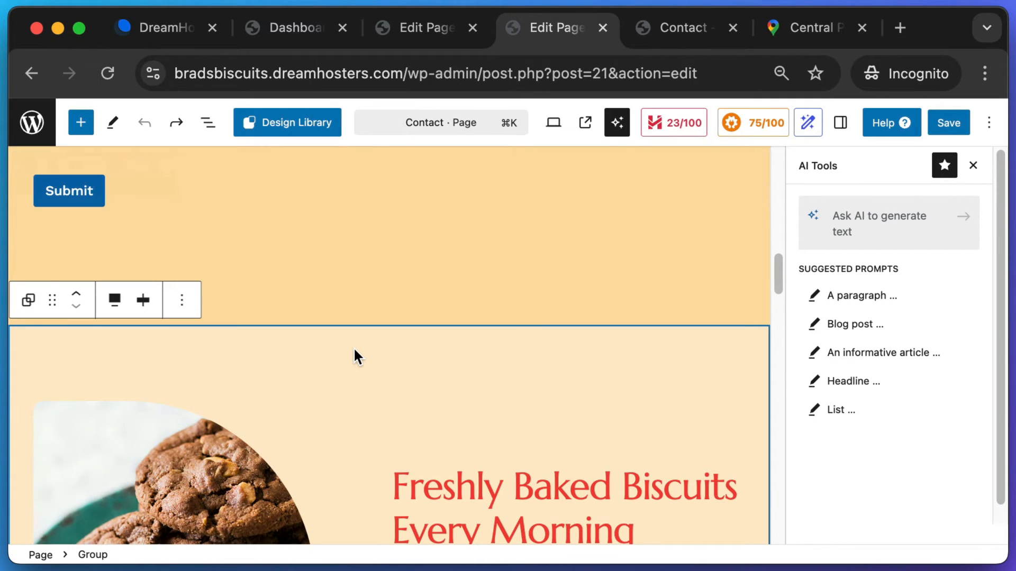
left_click(184, 302)
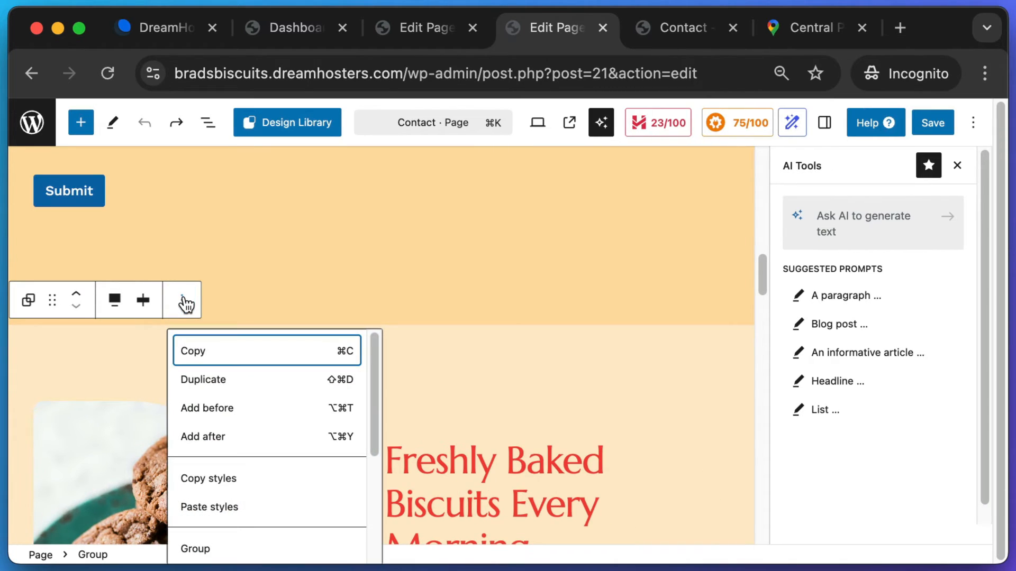
left_click(203, 380)
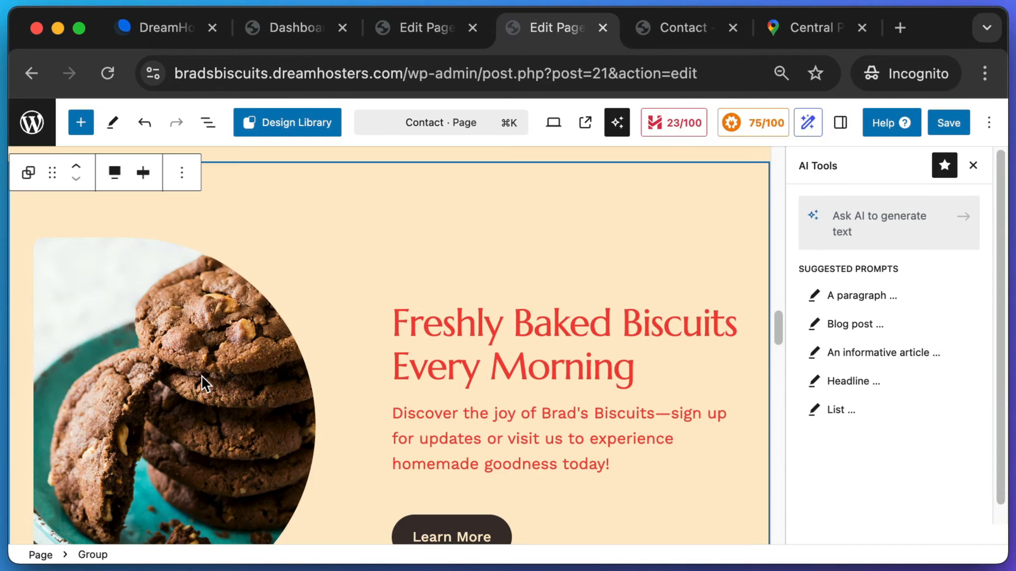
left_click_drag(788, 323, 773, 284)
left_click(517, 347)
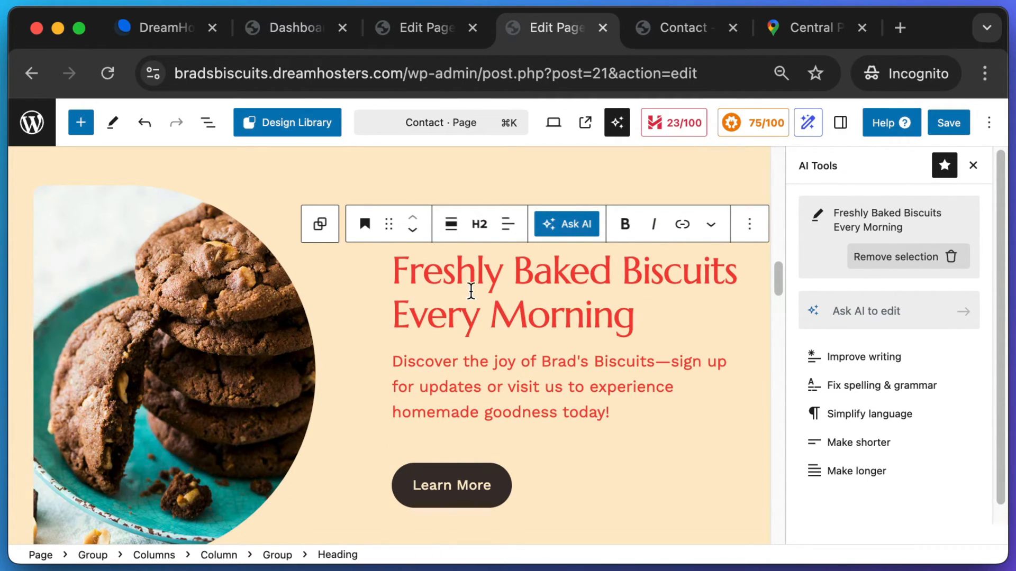
scroll(470, 290, "up", 2)
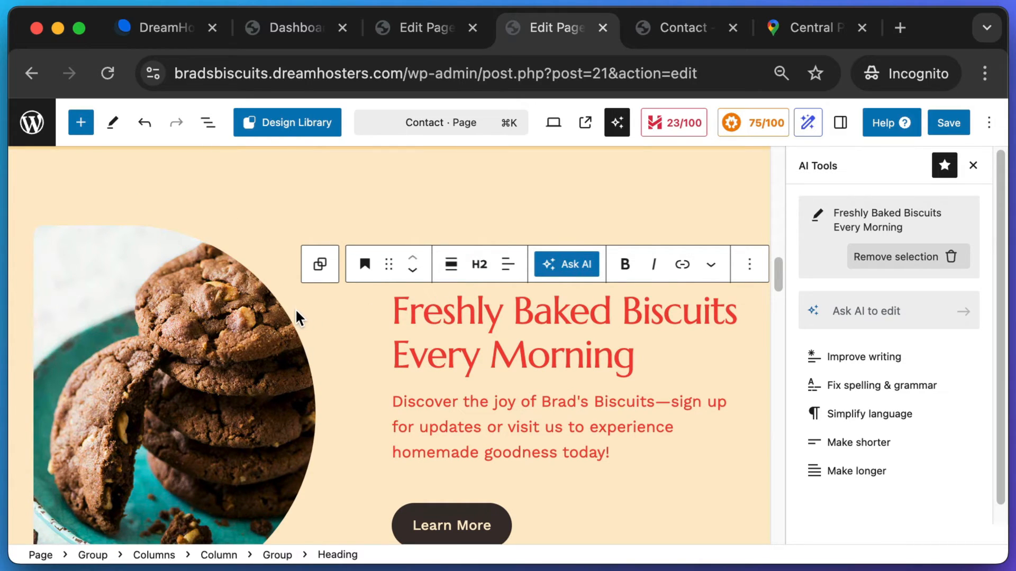
- Replace the cookie image with an Unsplash open-shop sign photo found by searching 'small'
left_click(243, 354)
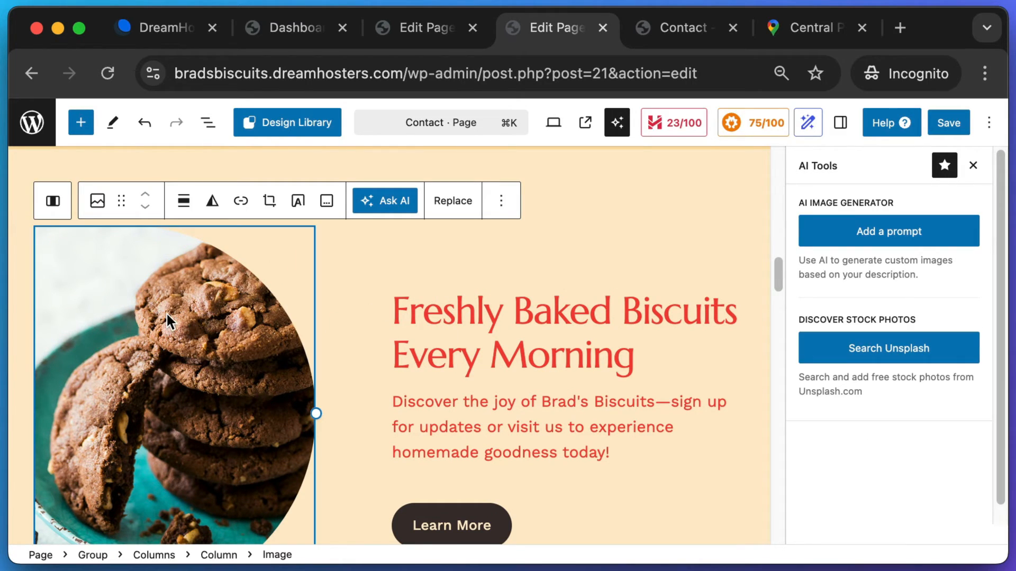
scroll(166, 312, "down", 1)
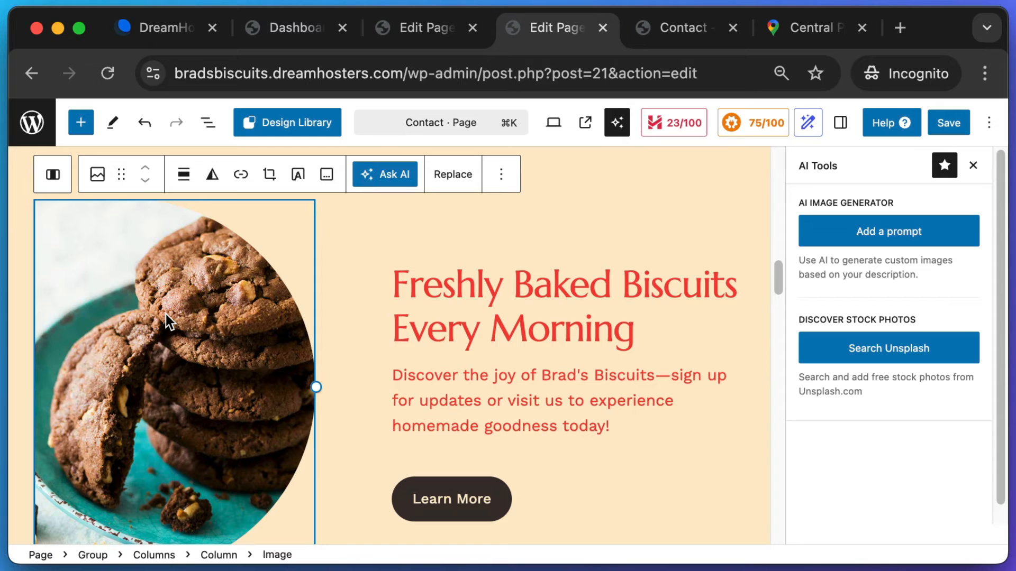
left_click(846, 358)
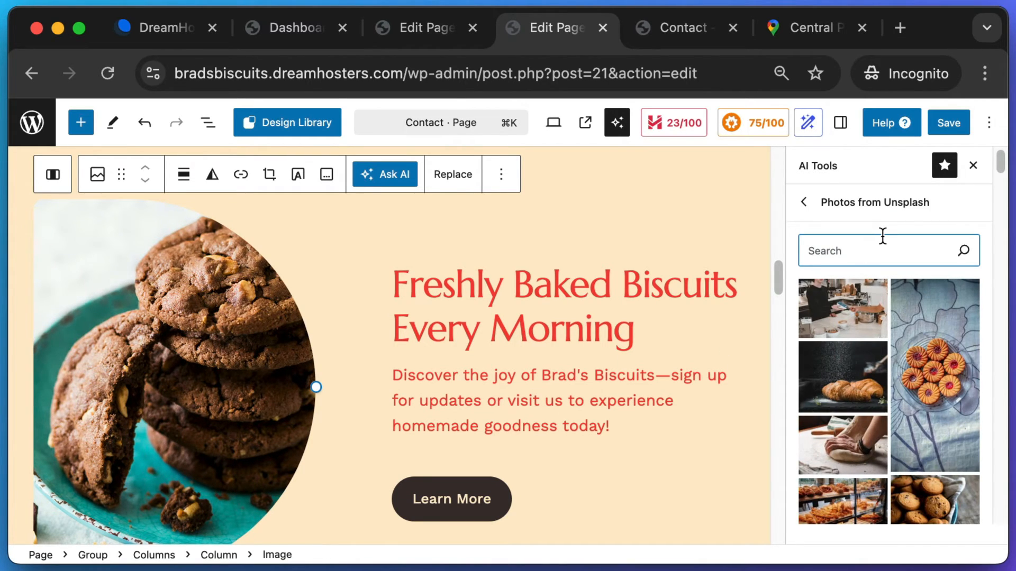
type("building")
key("super+a")
type("small")
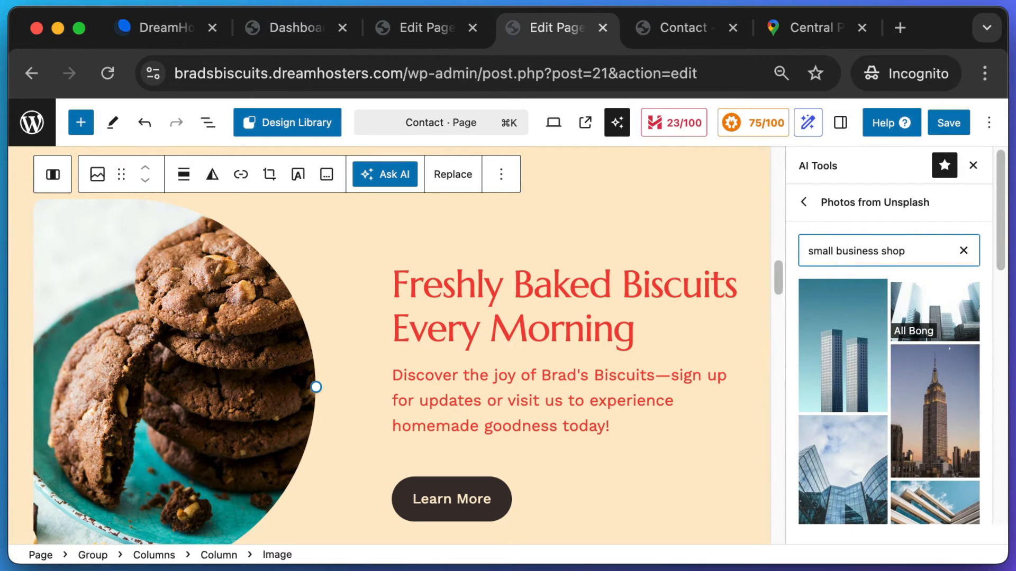
left_click(841, 429)
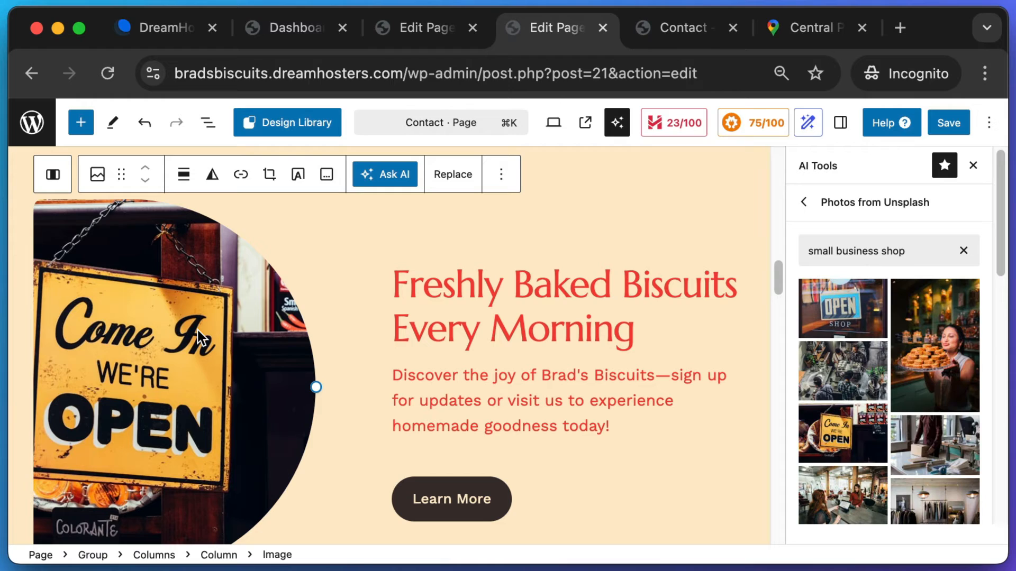
- Retitle the duplicated heading 'Come Visit Us'
left_click(631, 332)
left_click_drag(633, 335, 383, 291)
type("Come Visit Us")
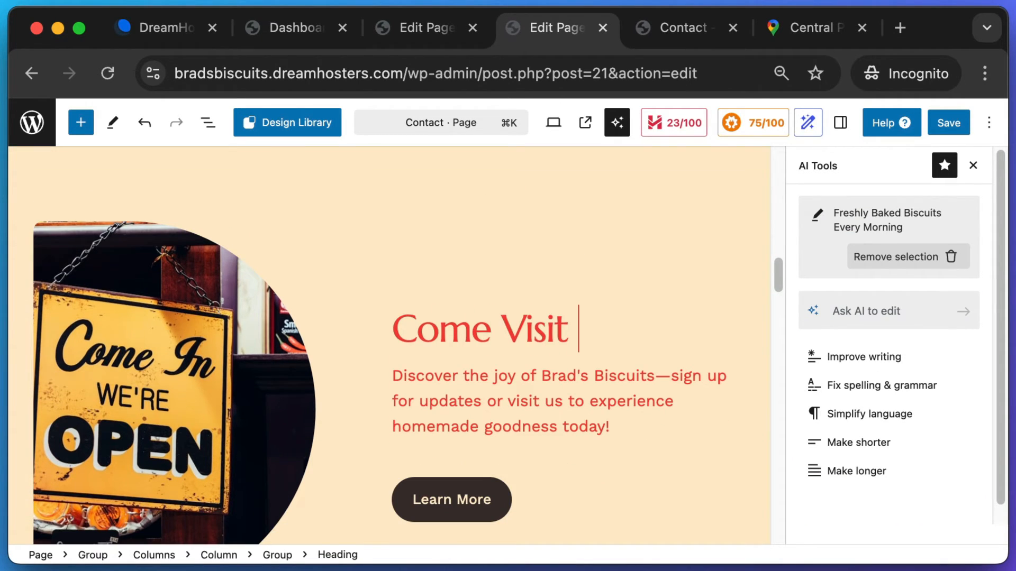
- Delete the paragraph and the Learn More button blocks using List View
left_click(528, 377)
scroll(514, 427, "up", 1)
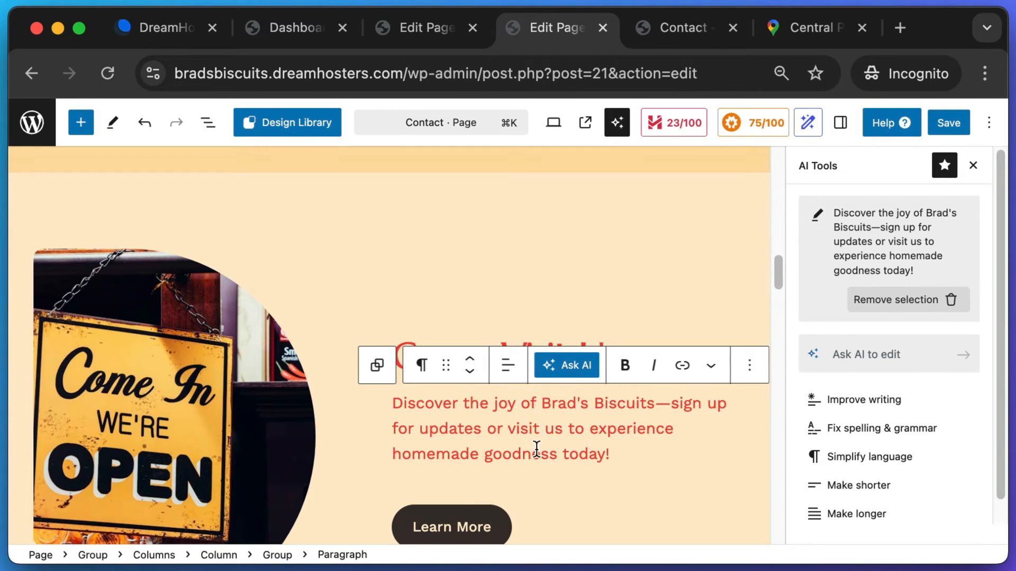
left_click(206, 123)
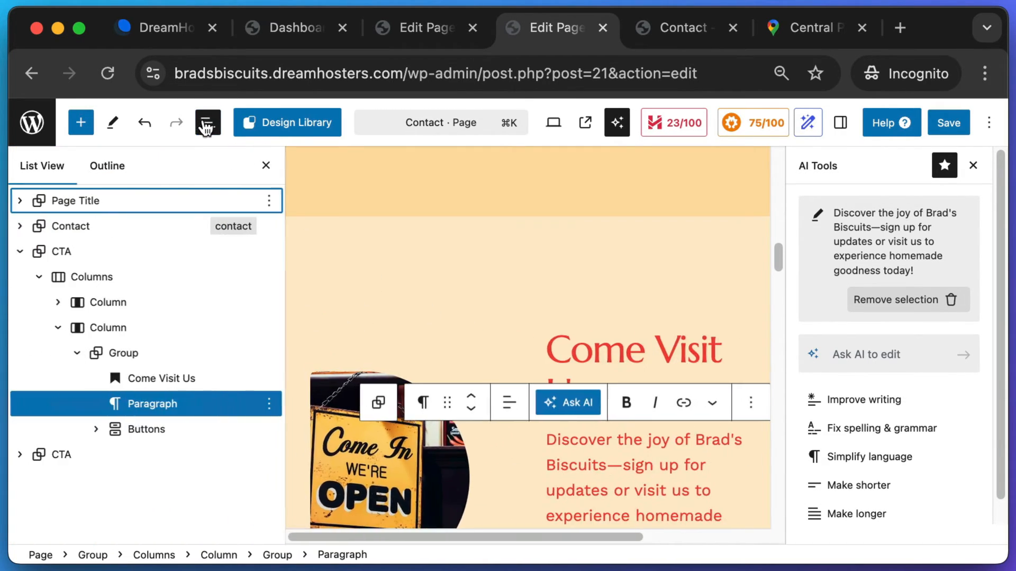
left_click(141, 408)
key("BackSpace")
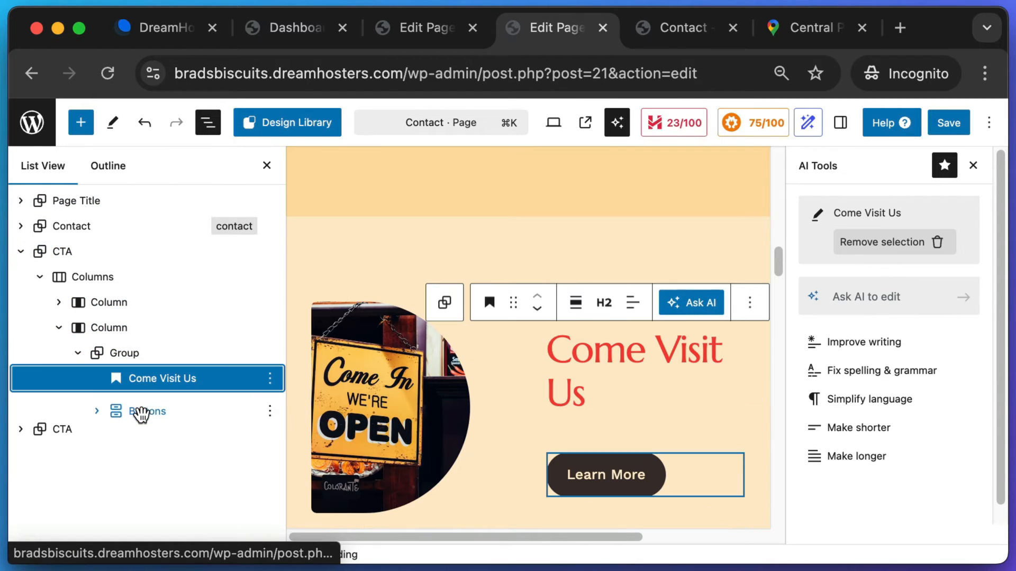
left_click(141, 408)
key("BackSpace")
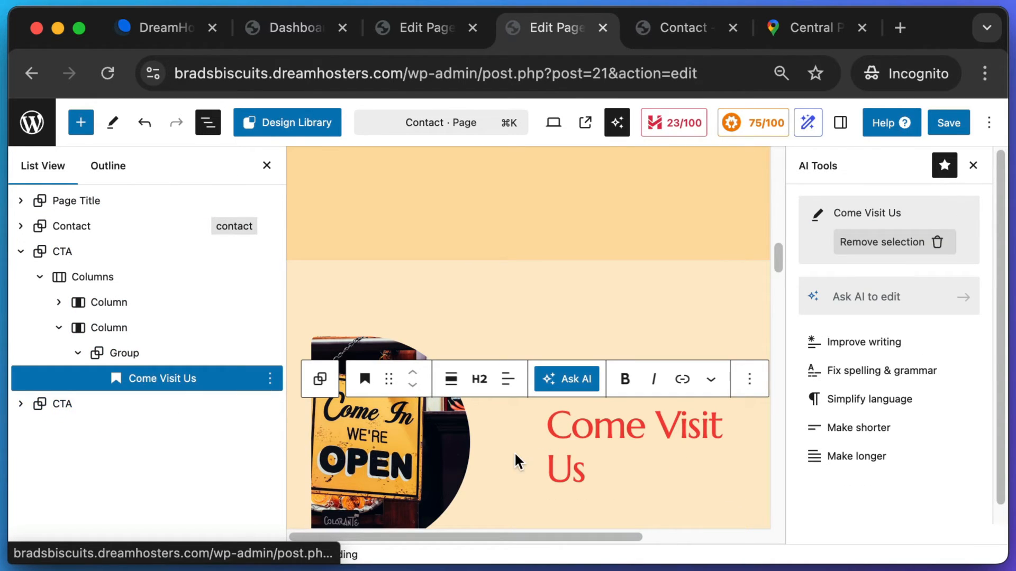
scroll(662, 470, "down", 1)
- Insert an empty Custom HTML block under the Come Visit Us heading, then switch to the Central Park map
left_click(619, 455)
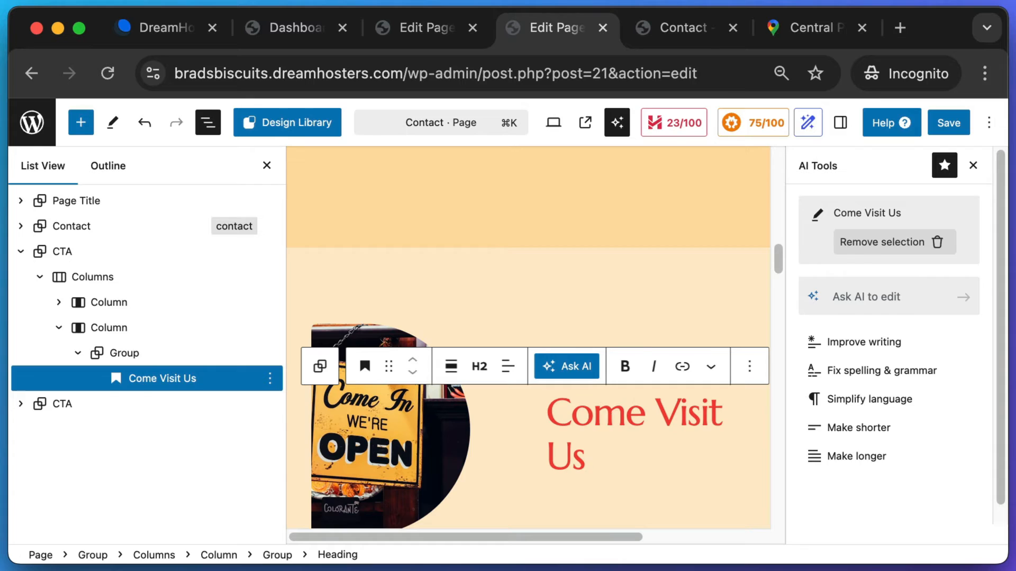
key("Return")
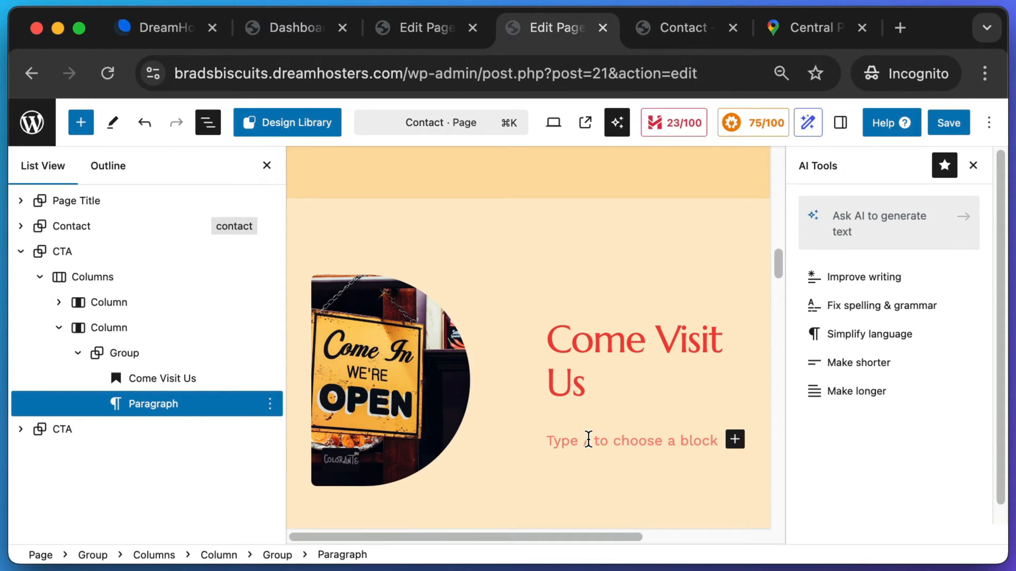
left_click(593, 380)
left_click(578, 447)
type("/")
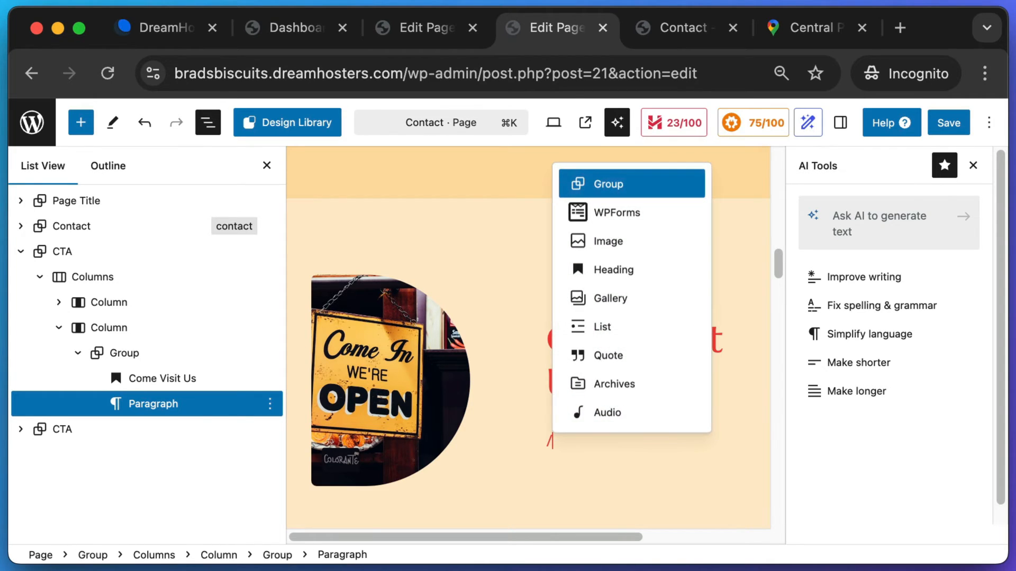
type("html")
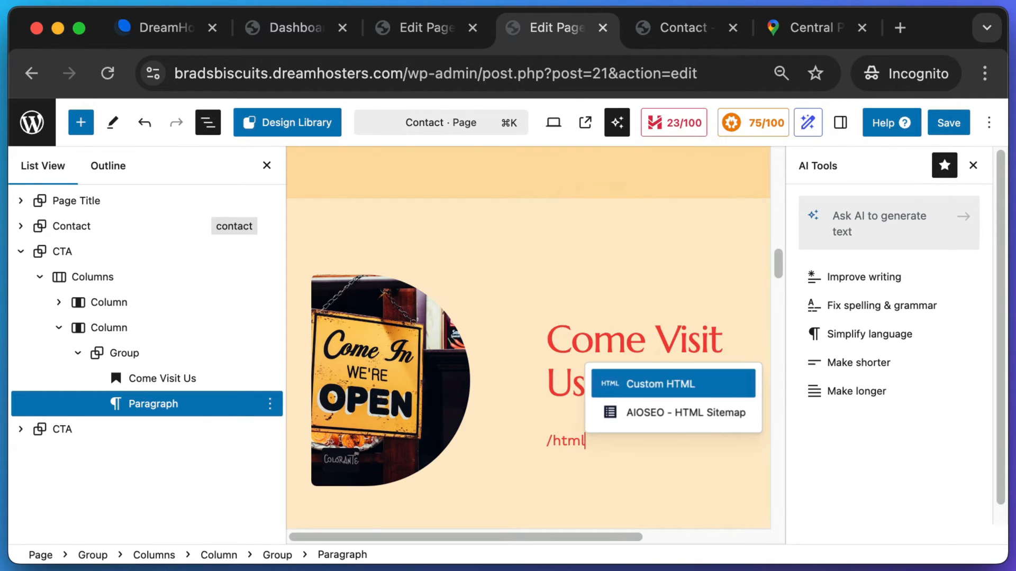
left_click(660, 389)
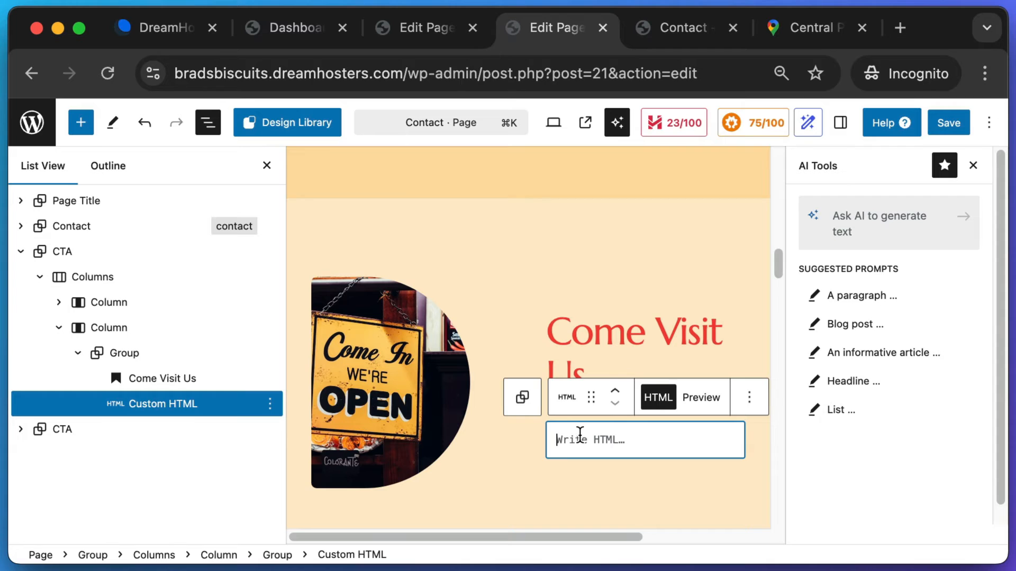
left_click(800, 37)
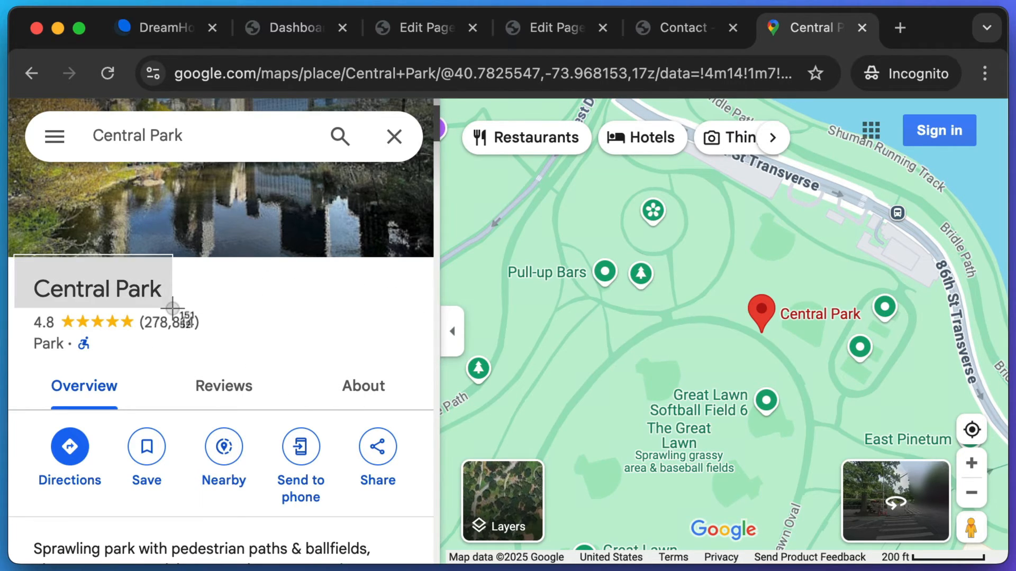
- Copy Central Park's medium-size iframe embed HTML from the Share dialog's Embed a map tab
key("super+shift+4")
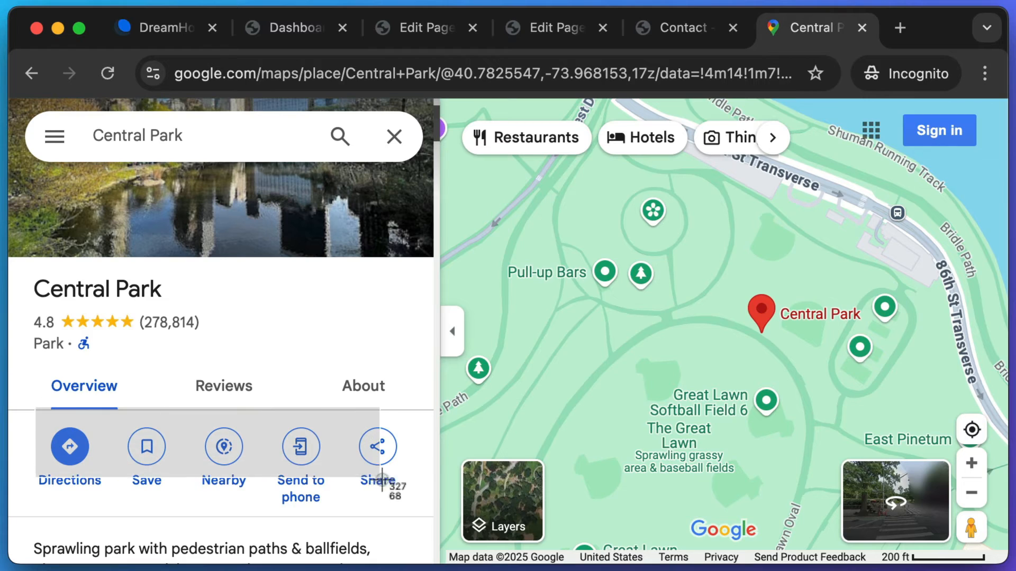
left_click_drag(396, 499, 361, 443)
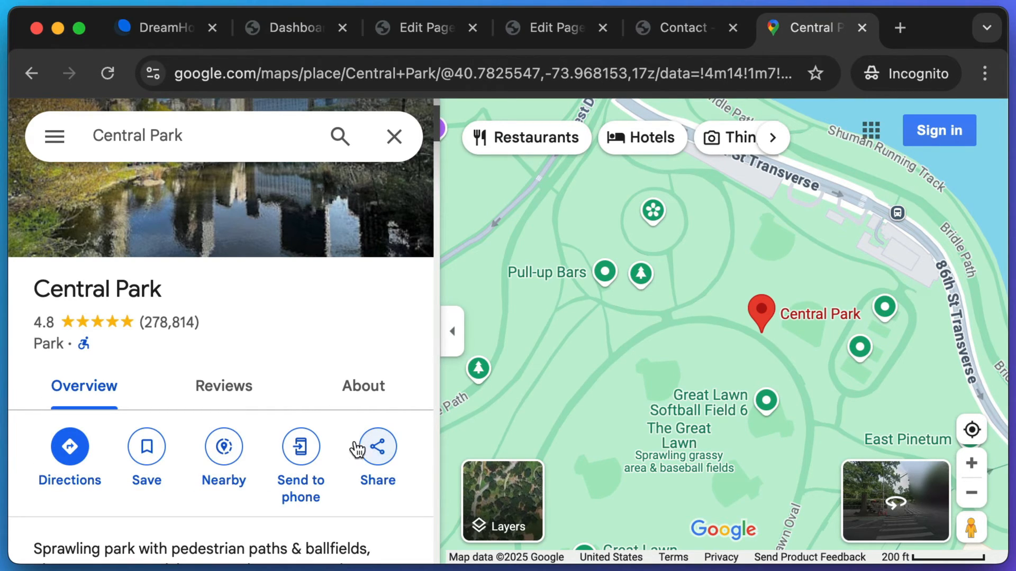
left_click(379, 455)
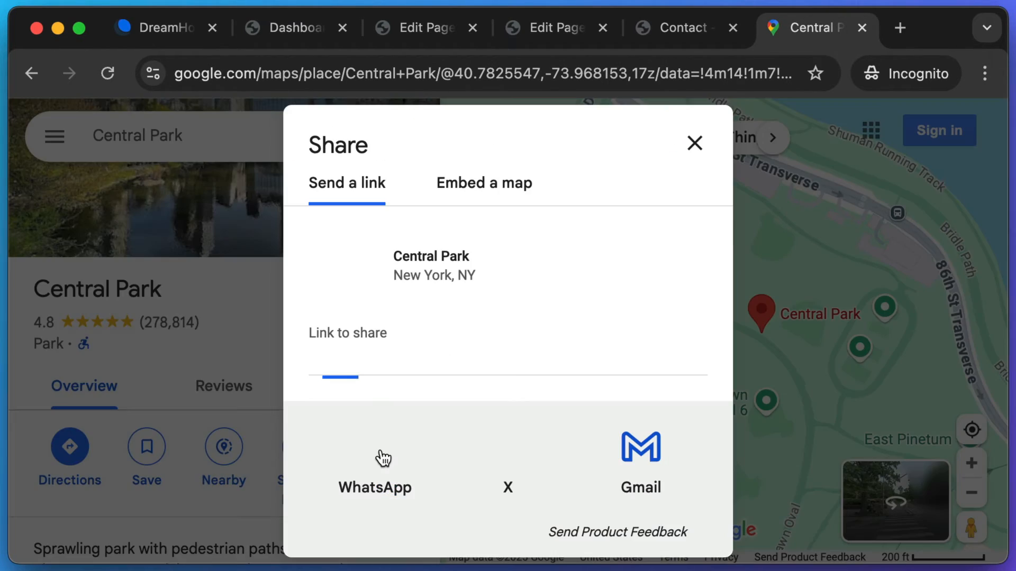
left_click(479, 185)
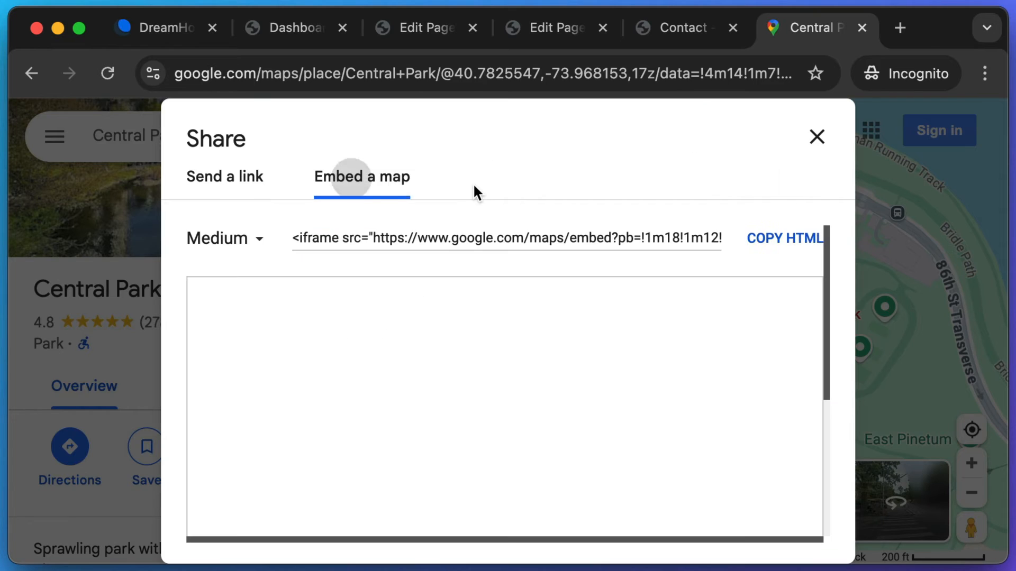
key("super+shift+4")
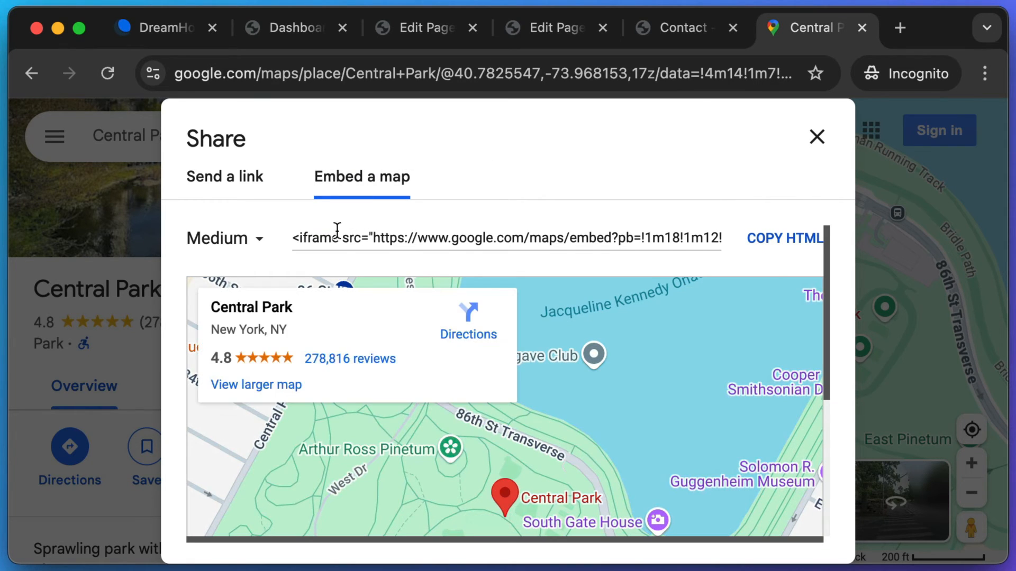
left_click_drag(280, 218, 505, 273)
key("super+shift+4")
left_click_drag(737, 208, 834, 272)
left_click(801, 245)
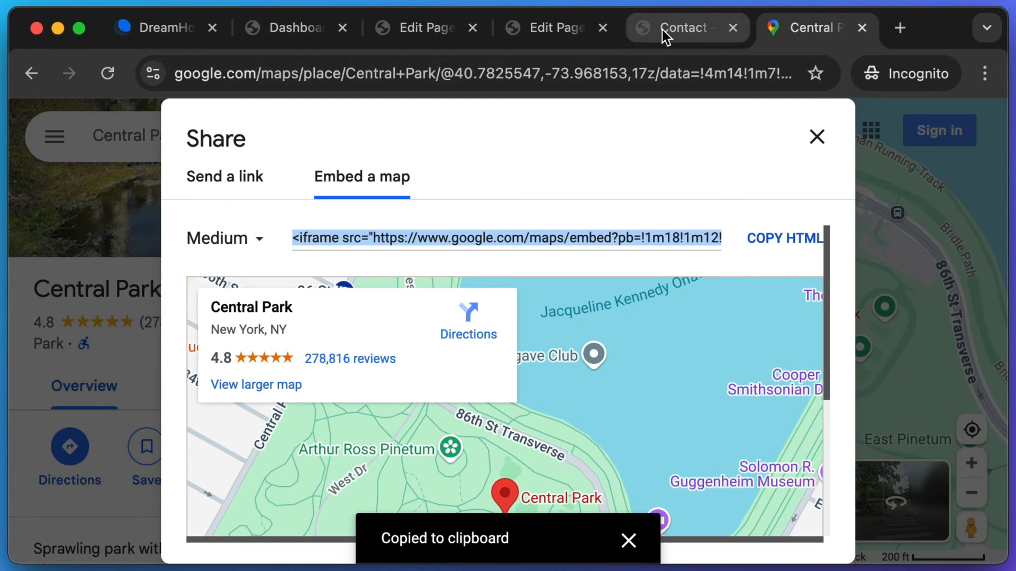
left_click(554, 23)
- Paste the Central Park iframe into the Custom HTML block, change width 600 to 100%, and save
left_click(579, 437)
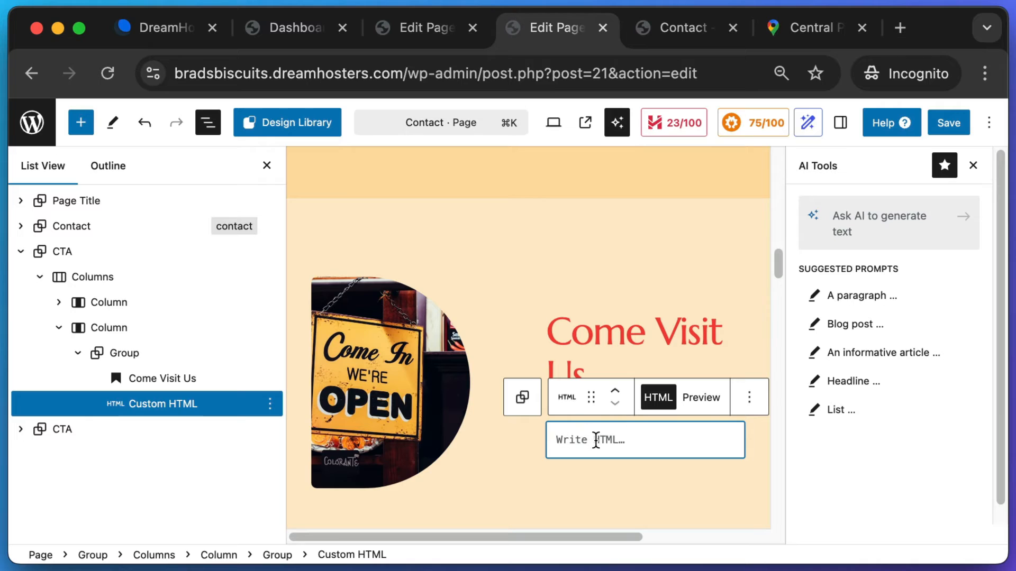
key("super+v")
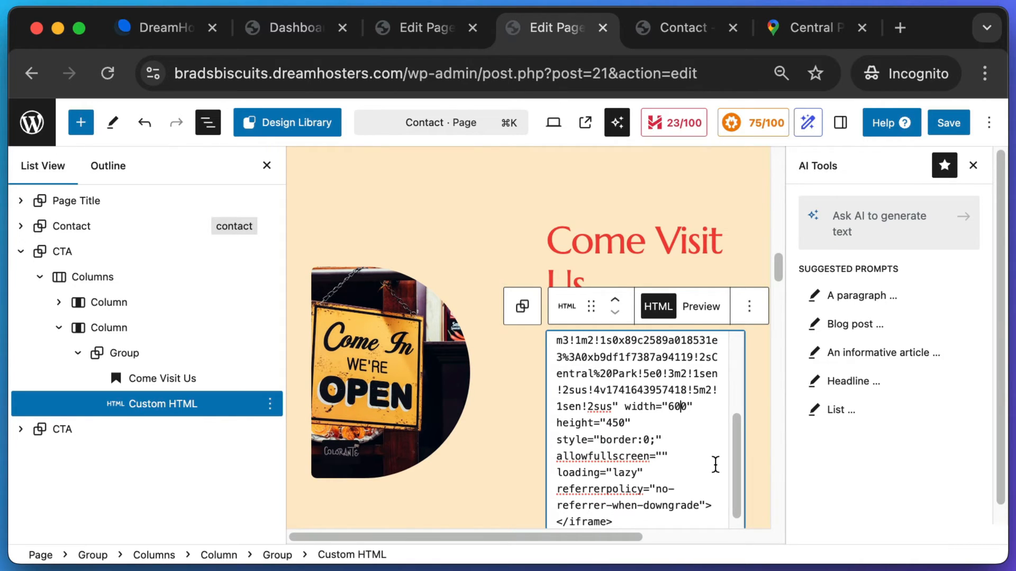
scroll(715, 464, "up", 5)
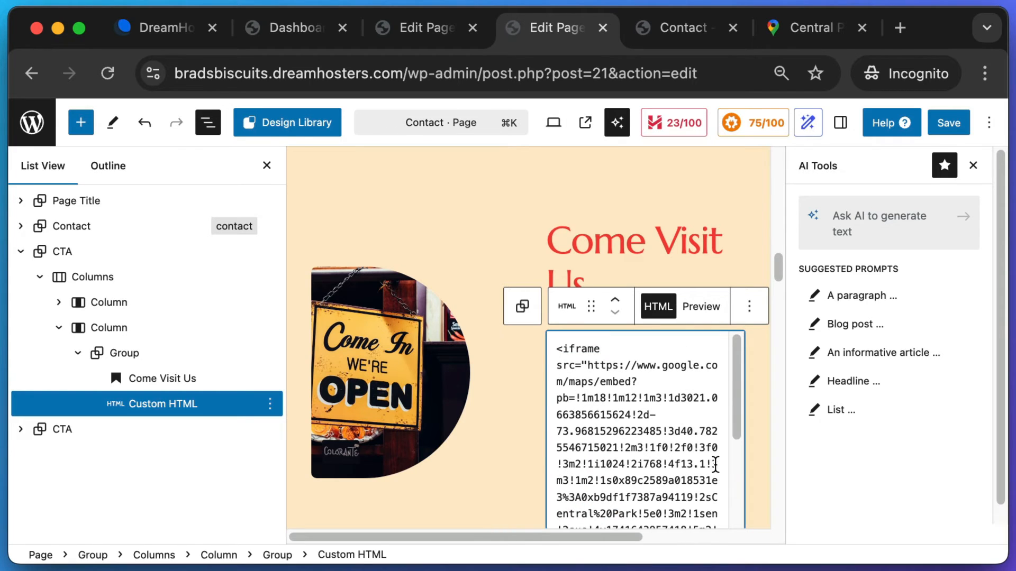
left_click_drag(586, 359, 637, 464)
left_click_drag(735, 403, 749, 467)
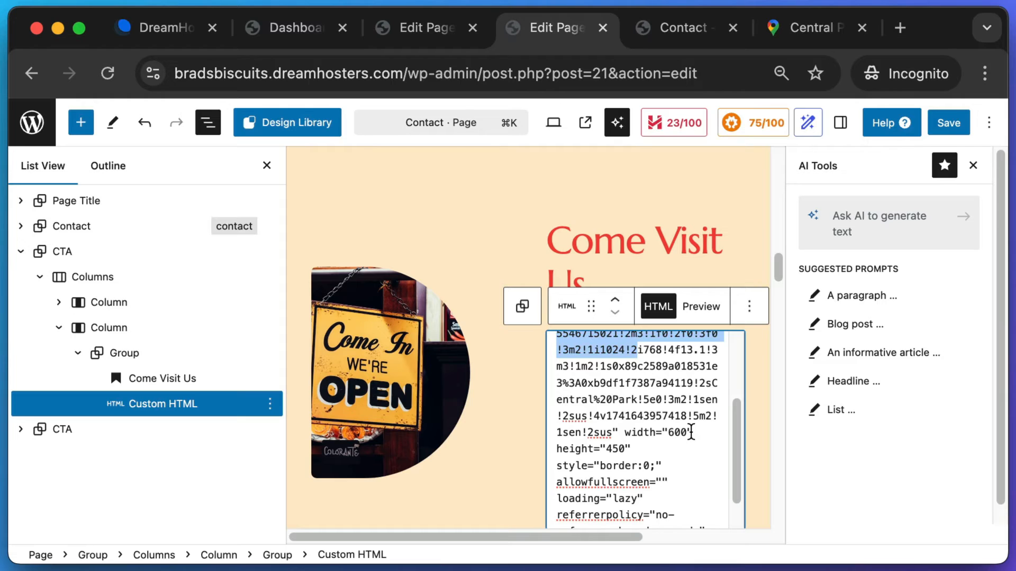
left_click_drag(662, 432, 646, 432)
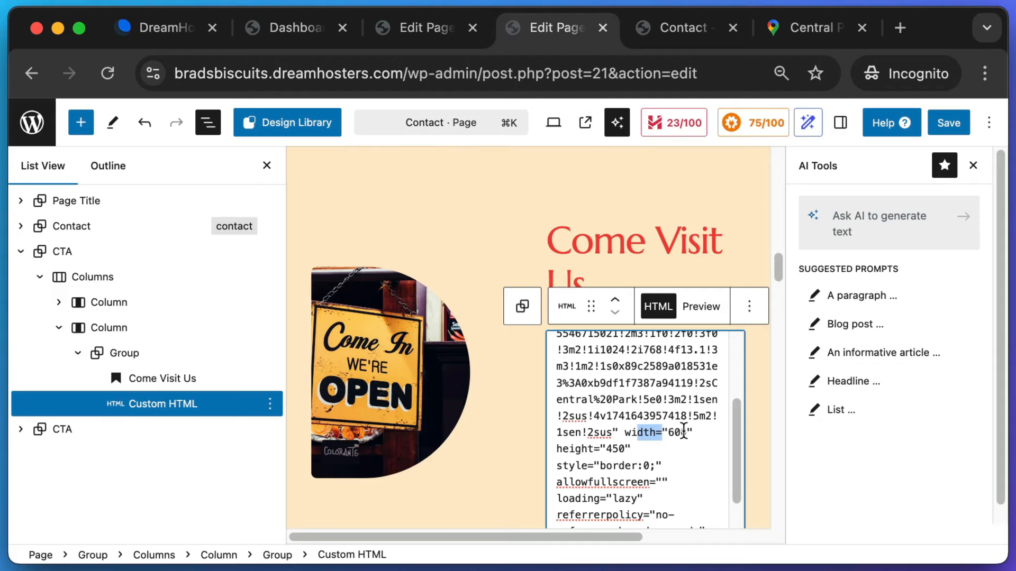
left_click(687, 433)
key("Left")
key("Right")
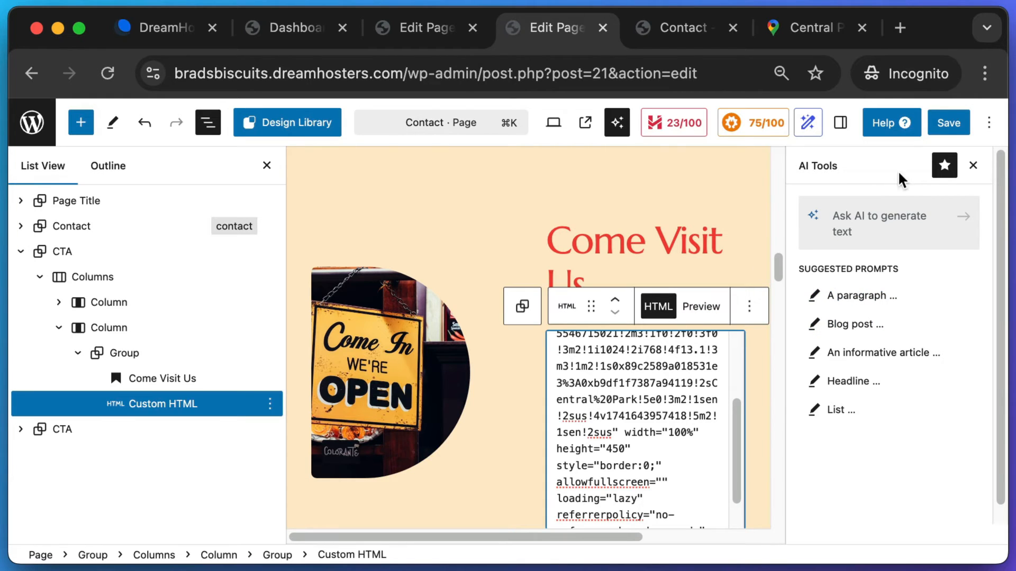
left_click(949, 122)
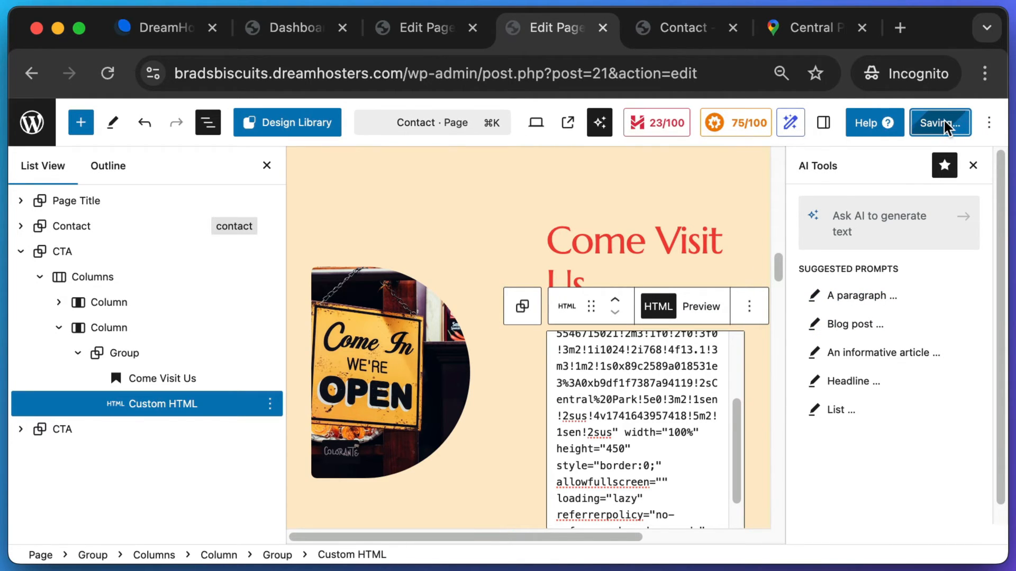
left_click(703, 30)
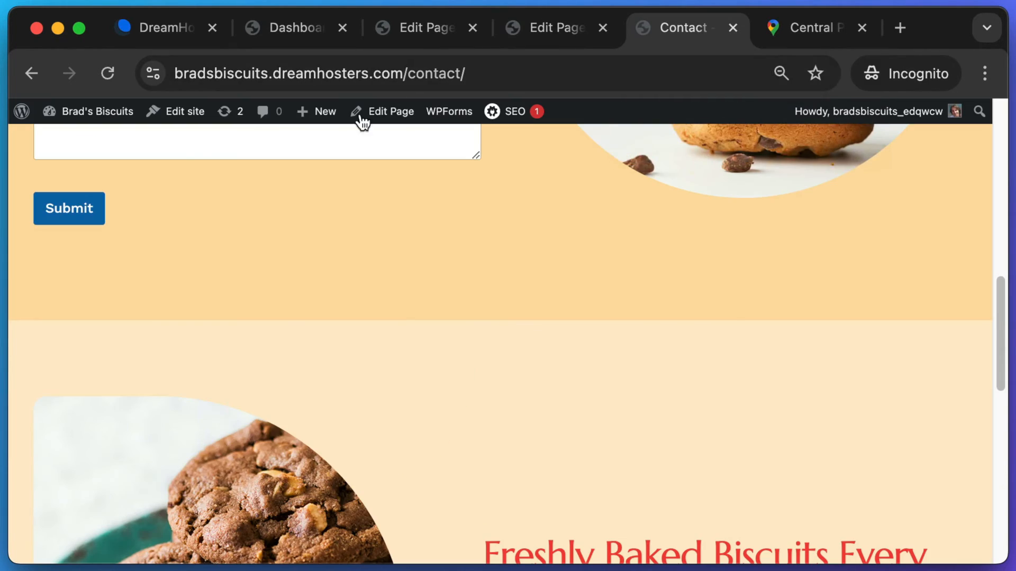
left_click(106, 72)
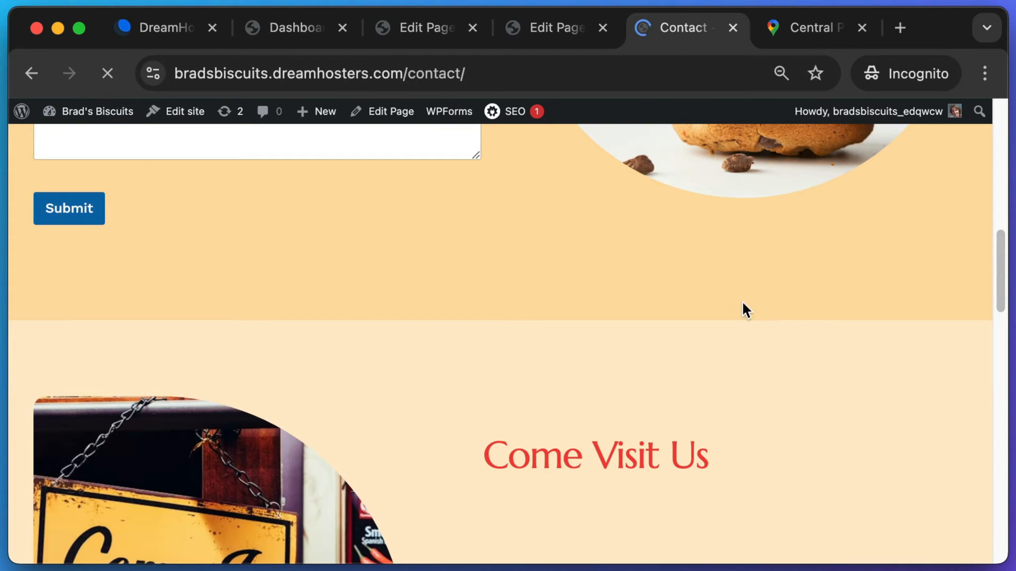
left_click_drag(998, 269, 1008, 323)
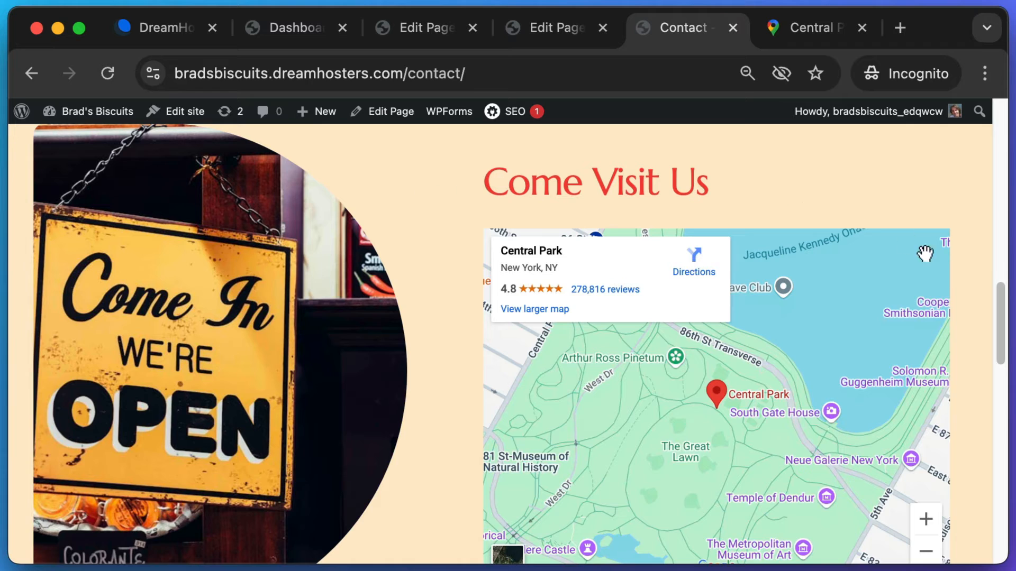
mouse_move(995, 343)
left_mouse_down()
mouse_move(1000, 364)
mouse_move(1004, 342)
left_mouse_up()
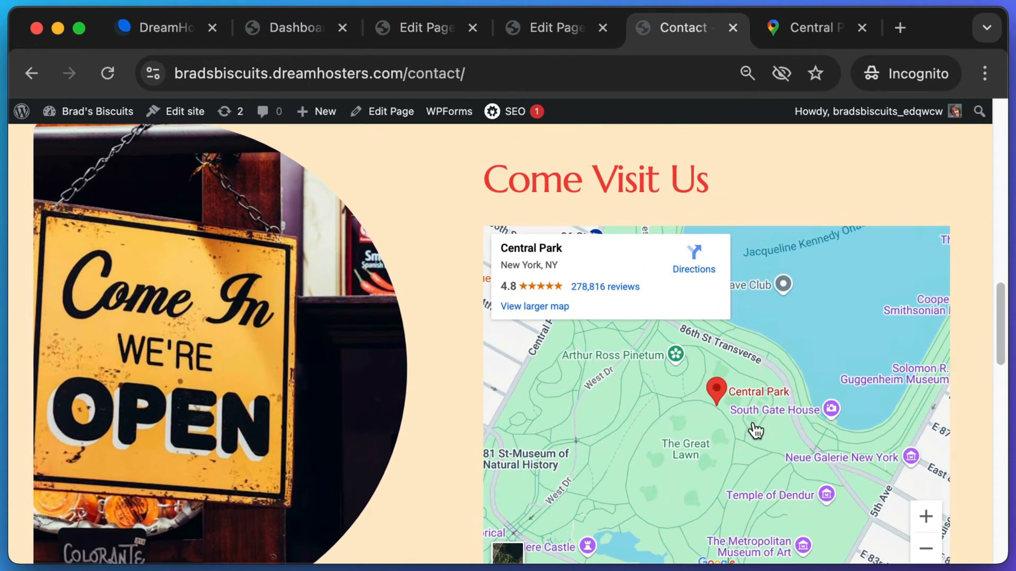
left_click_drag(720, 440, 798, 356)
left_click_drag(691, 450, 817, 323)
left_click_drag(733, 458, 725, 436)
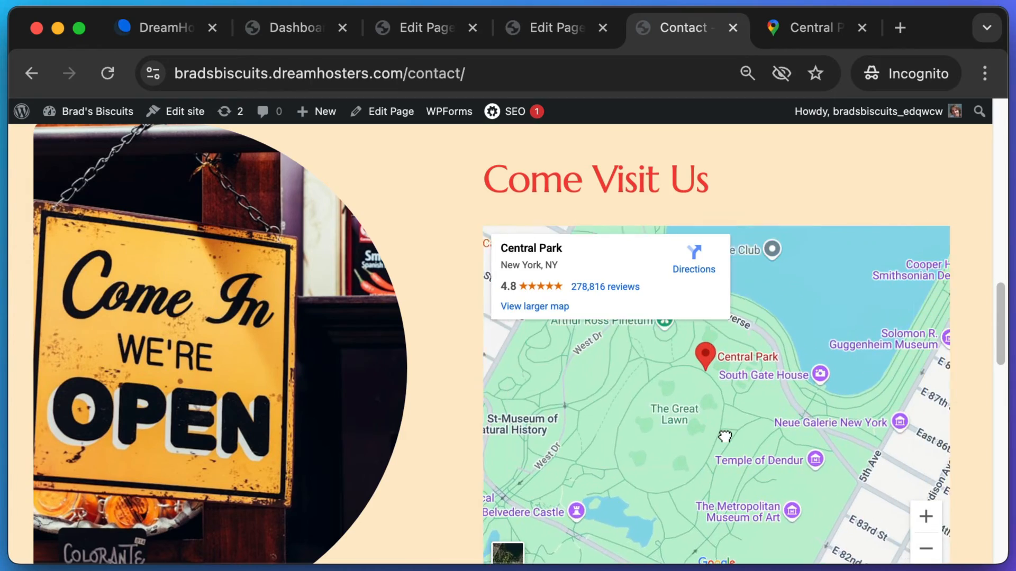
scroll(691, 406, "down", 4)
scroll(690, 407, "up", 2)
scroll(691, 406, "up", 2)
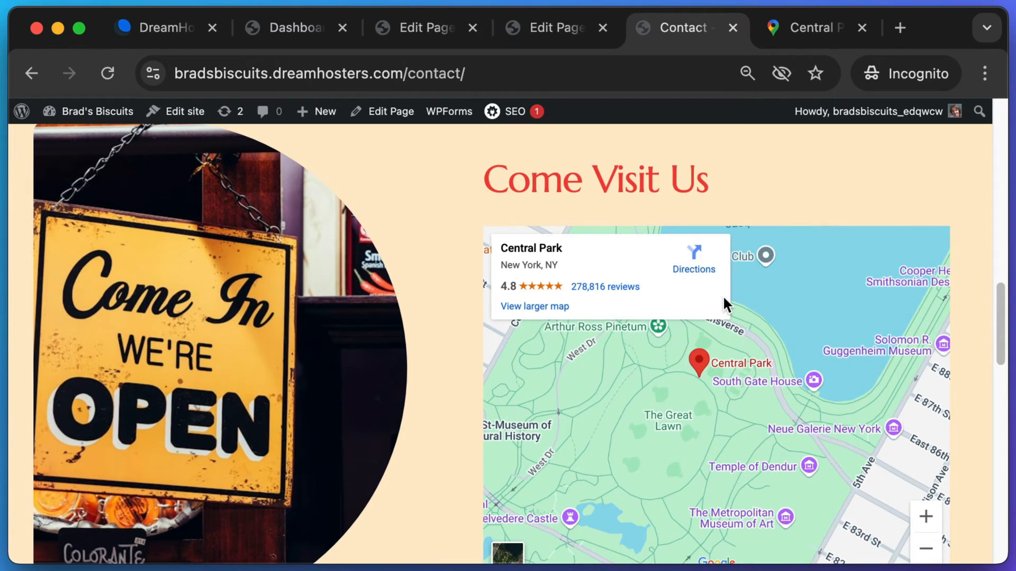
scroll(974, 318, "up", 3)
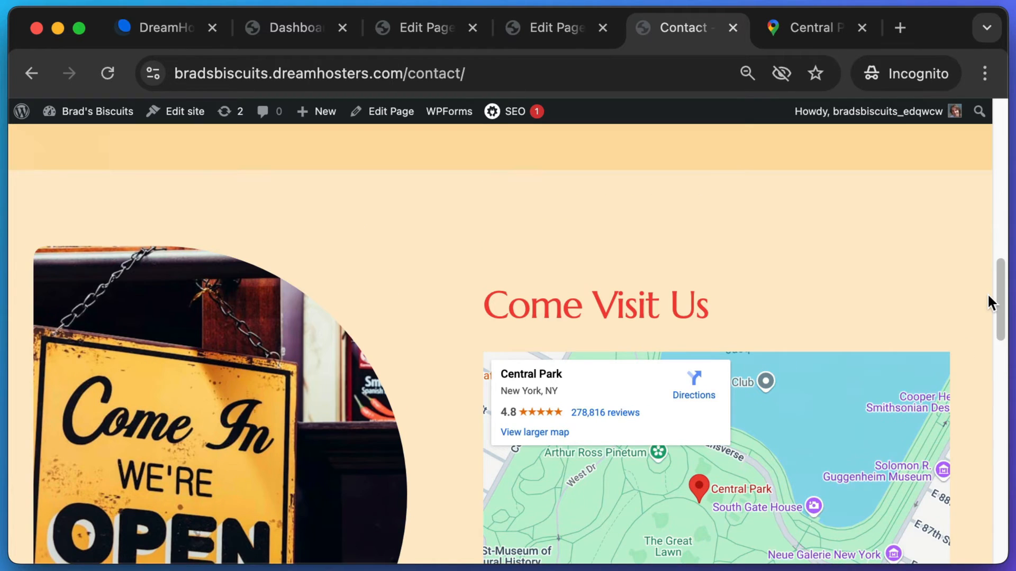
left_click_drag(1002, 308, 994, 230)
scroll(993, 229, "down", 8)
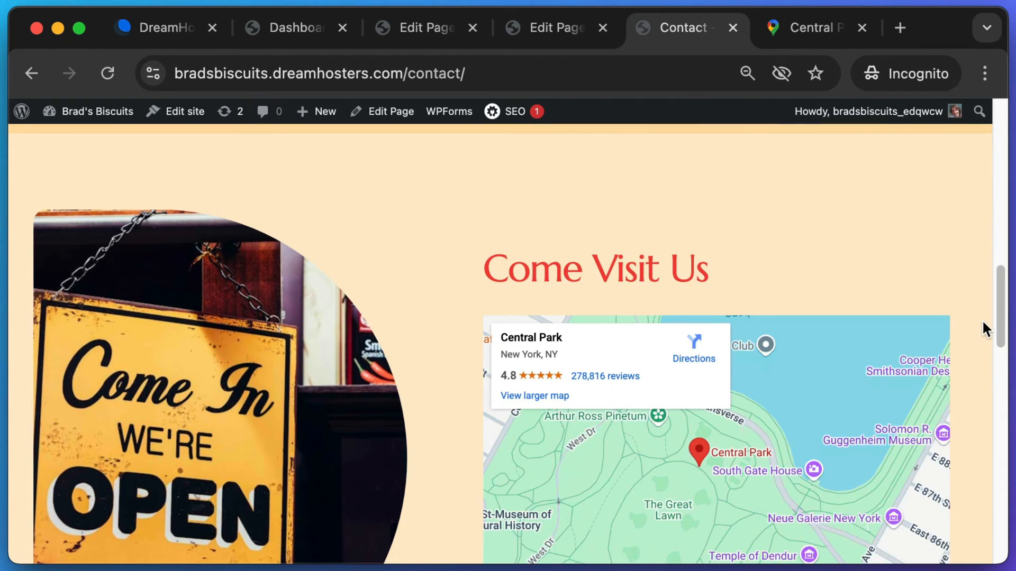
left_click_drag(1005, 311, 1009, 435)
scroll(630, 450, "up", 3)
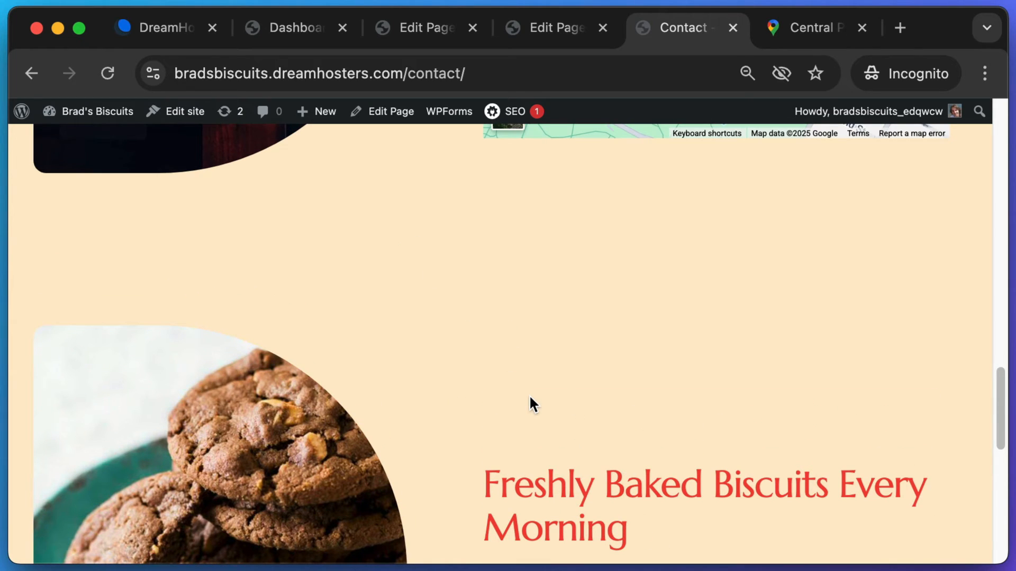
key("super+shift+4")
left_click_drag(40, 296, 934, 524)
- Select the final Freshly Baked Biscuits CTA section and hide the AI Tools panel
left_click(558, 28)
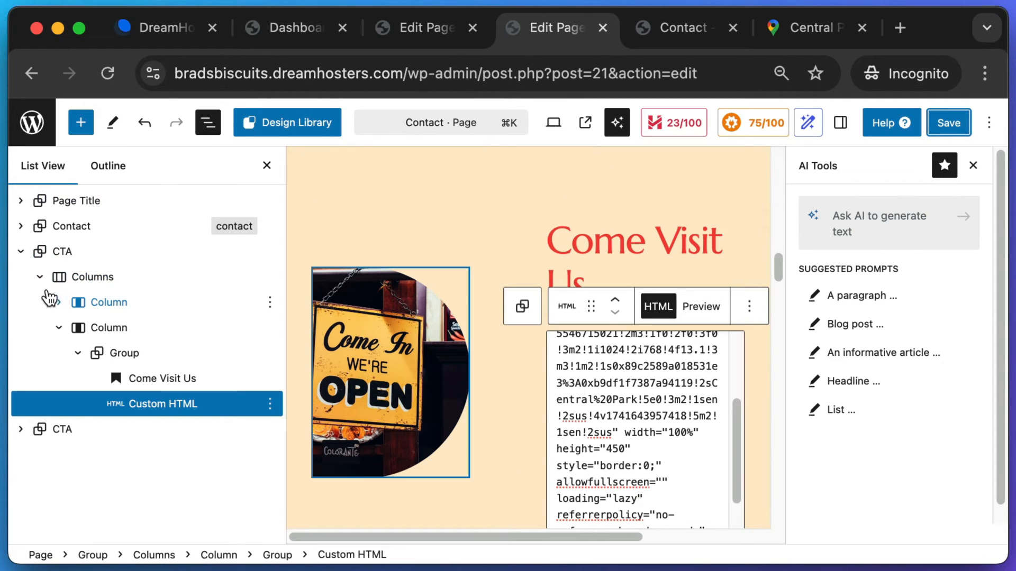
left_click(61, 431)
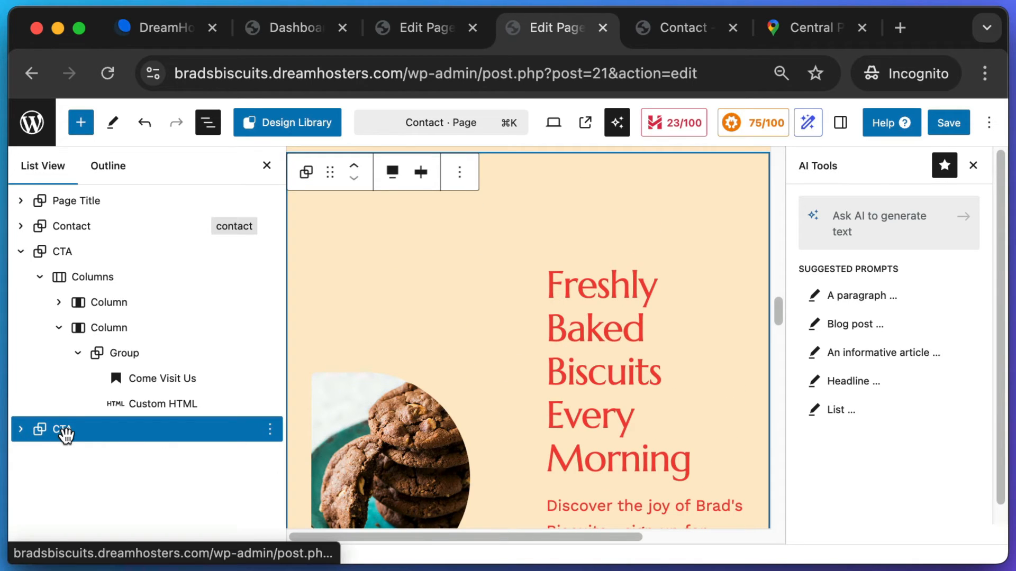
key("super+shift+4")
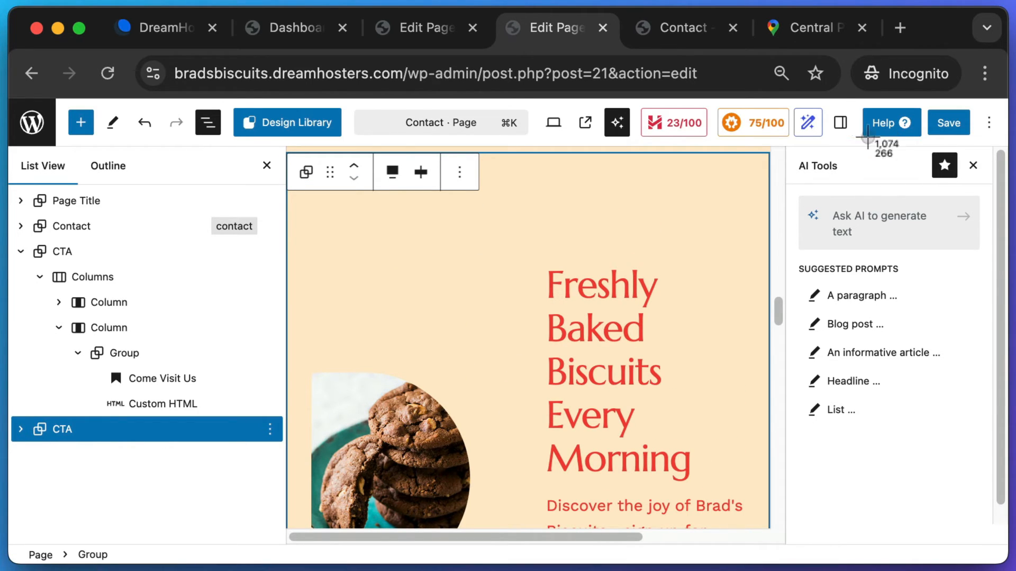
left_click_drag(790, 142, 891, 165)
left_click(973, 165)
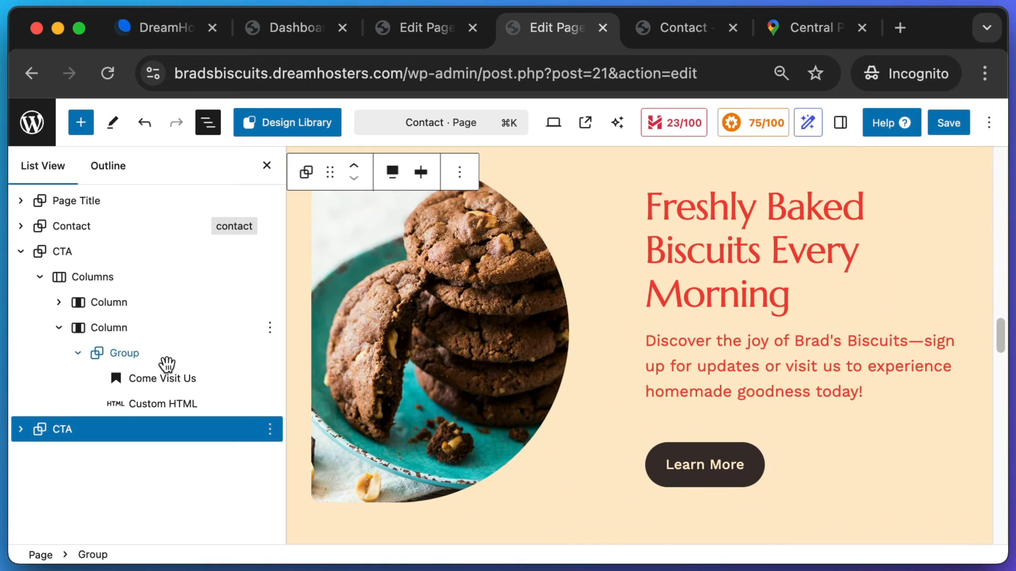
scroll(644, 397, "up", 3)
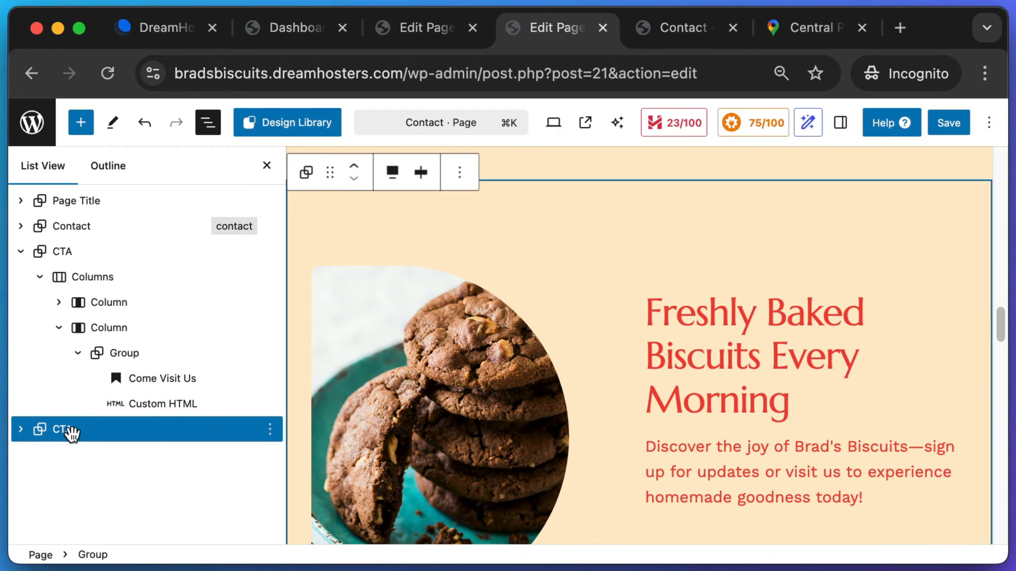
left_click(68, 430)
key("super+shift+4")
left_click_drag(69, 430, 136, 471)
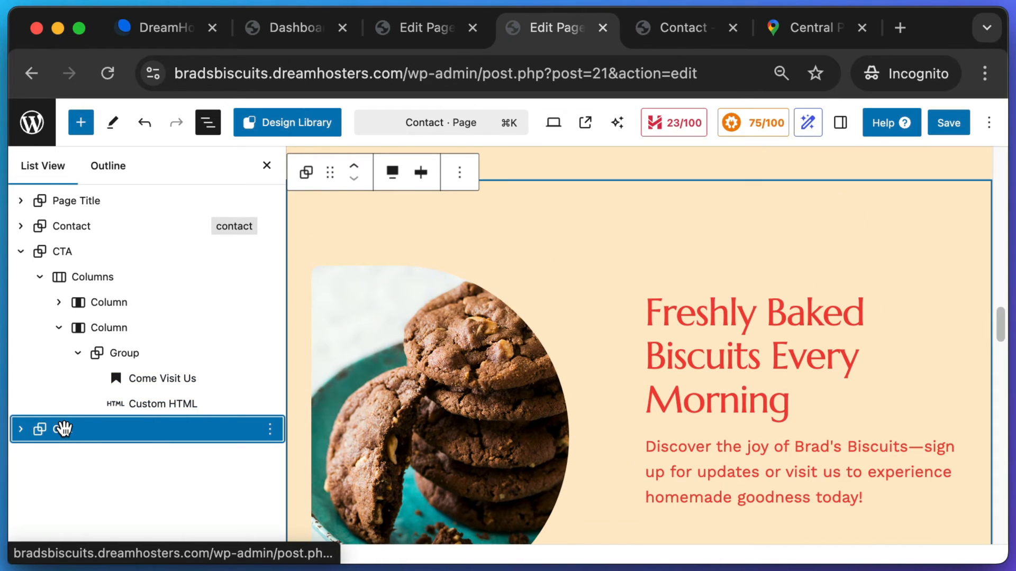
key("super+shift+4")
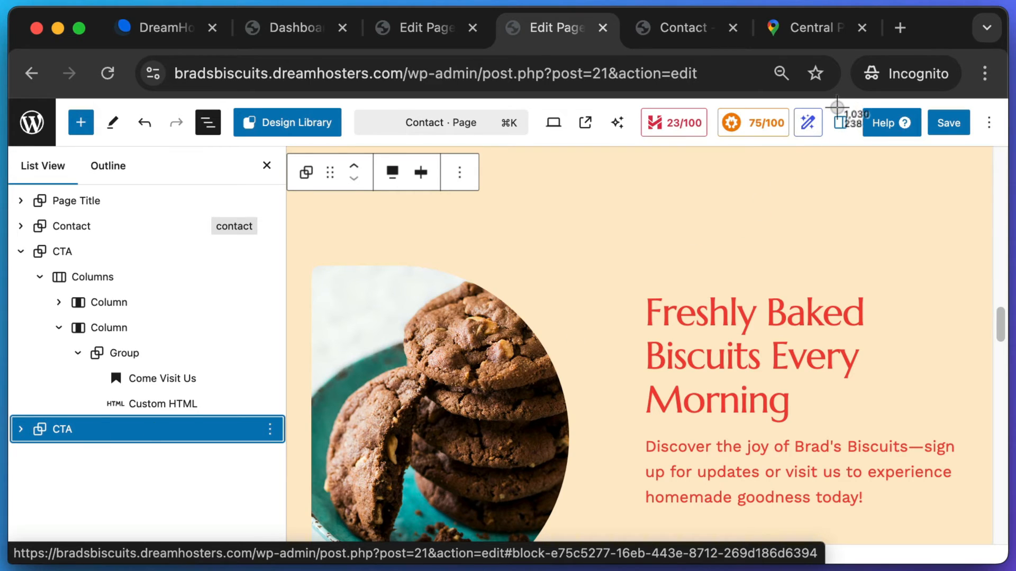
key("Escape")
- Set the CTA section's background to Tertiary, save, and reload the live Contact page
left_click(841, 124)
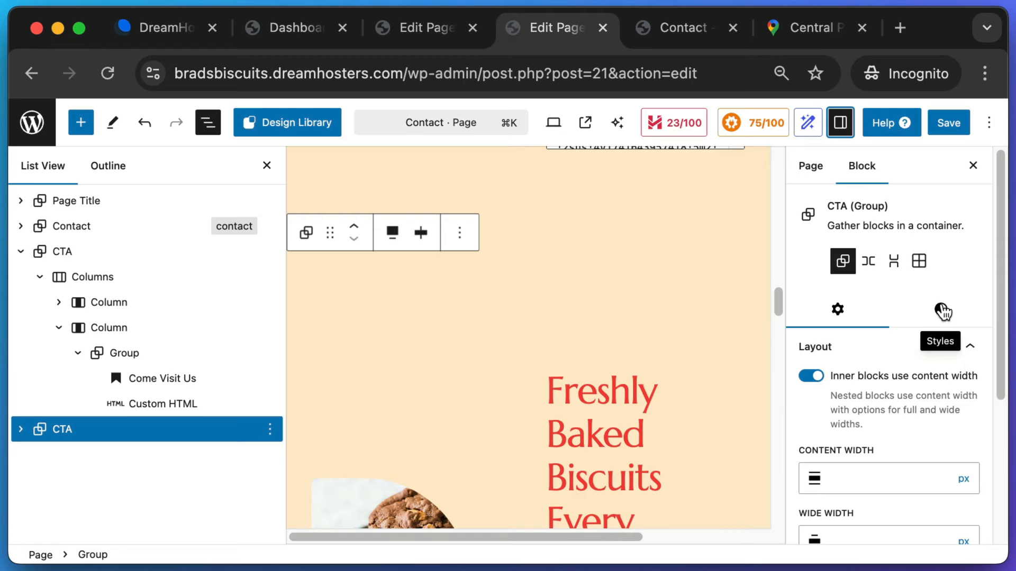
left_click(942, 311)
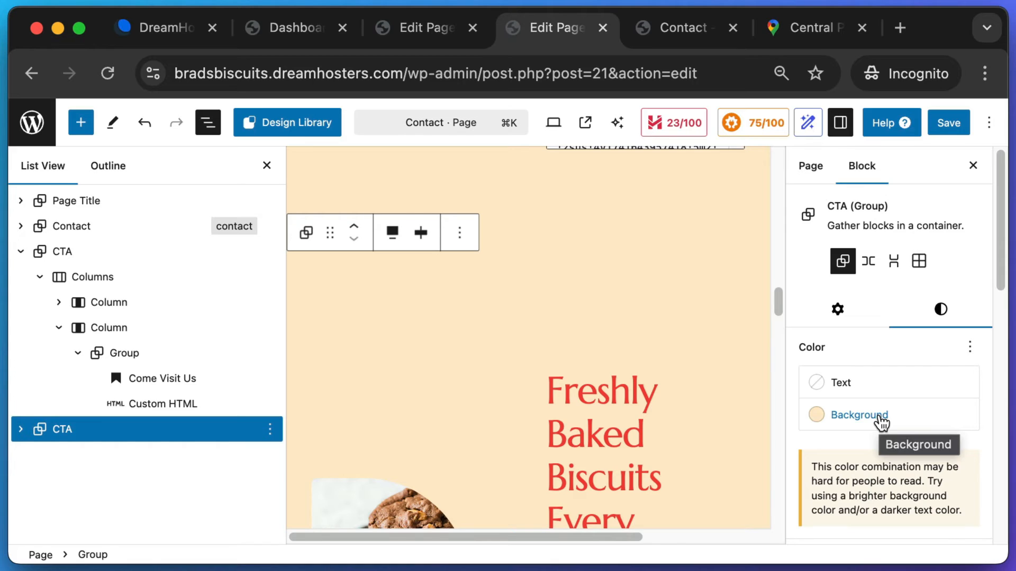
left_click(880, 418)
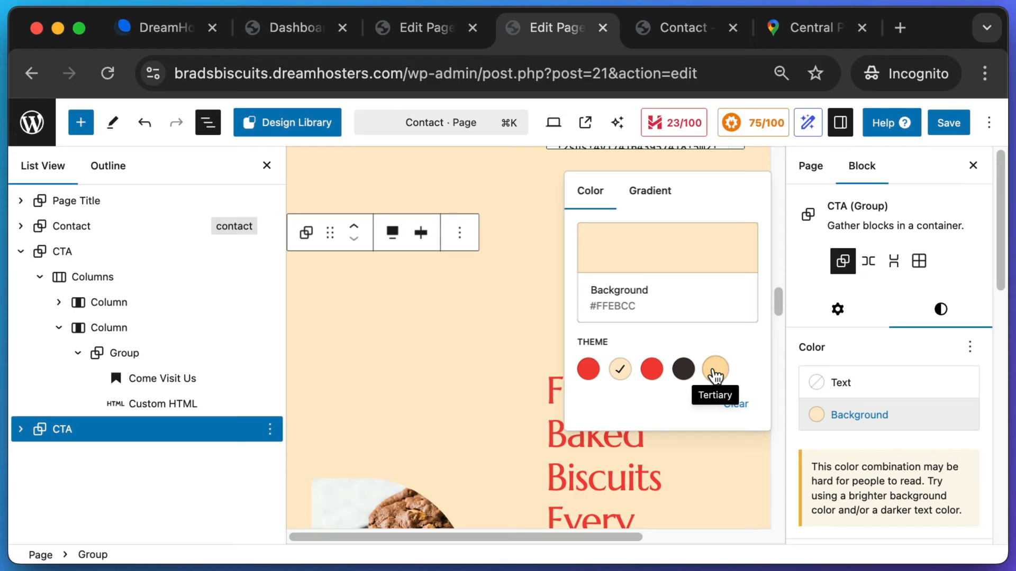
left_click(716, 371)
left_click(958, 111)
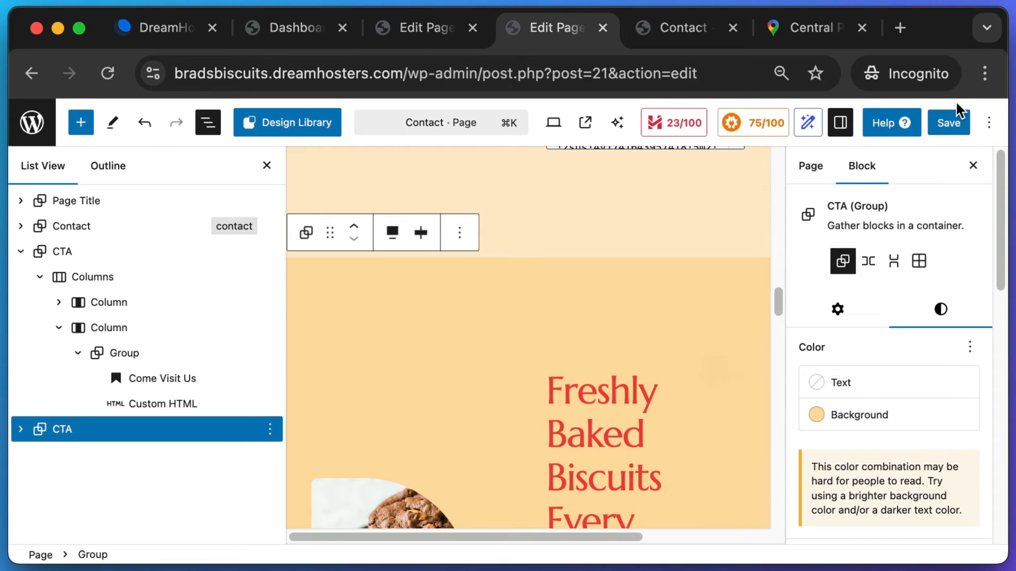
left_click(955, 119)
left_click(684, 26)
key("super+r")
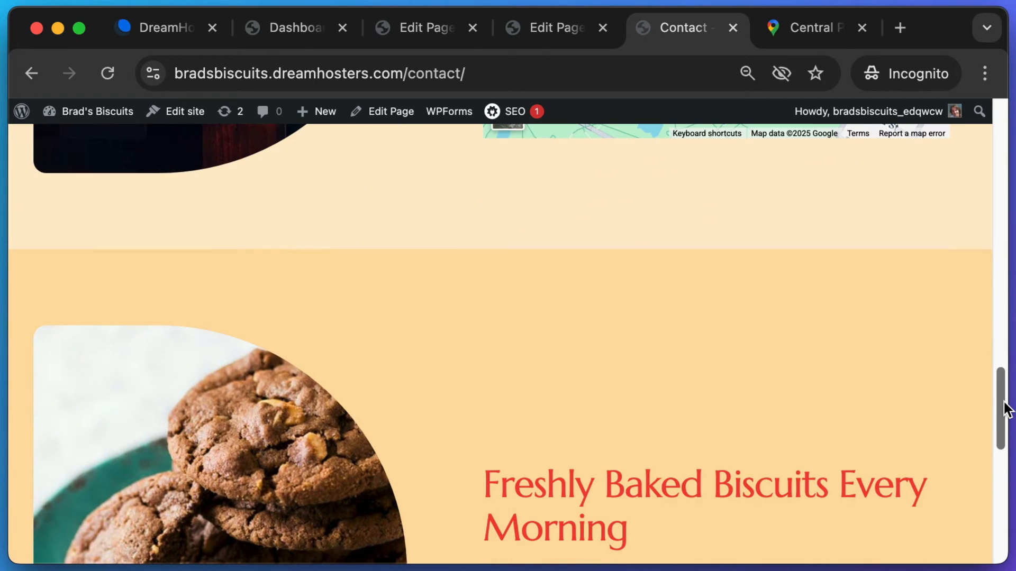
mouse_move(1004, 407)
left_mouse_down()
mouse_move(1000, 163)
mouse_move(1001, 402)
left_mouse_up()
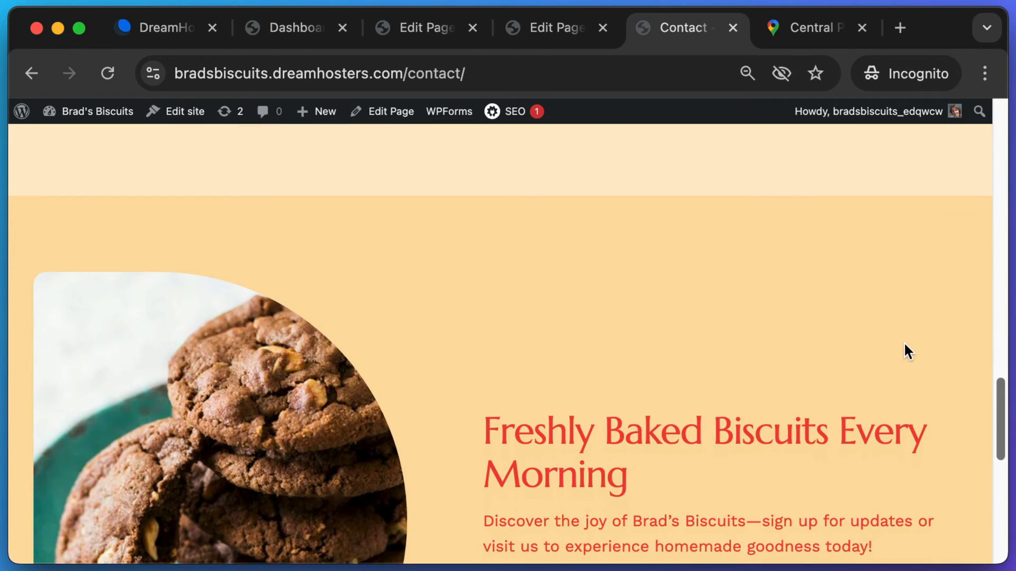
scroll(905, 346, "down", 3)
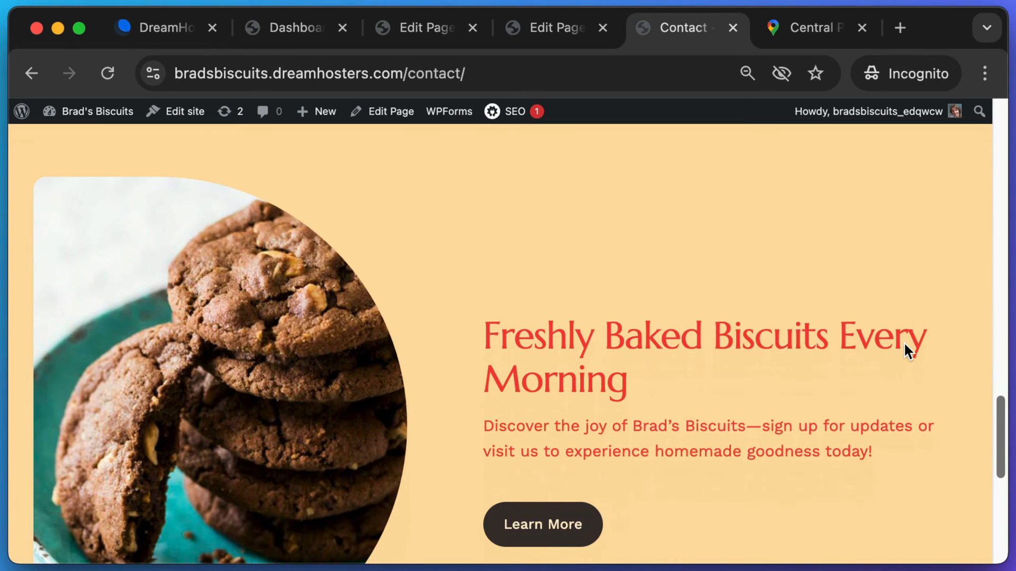
scroll(905, 344, "down", 5)
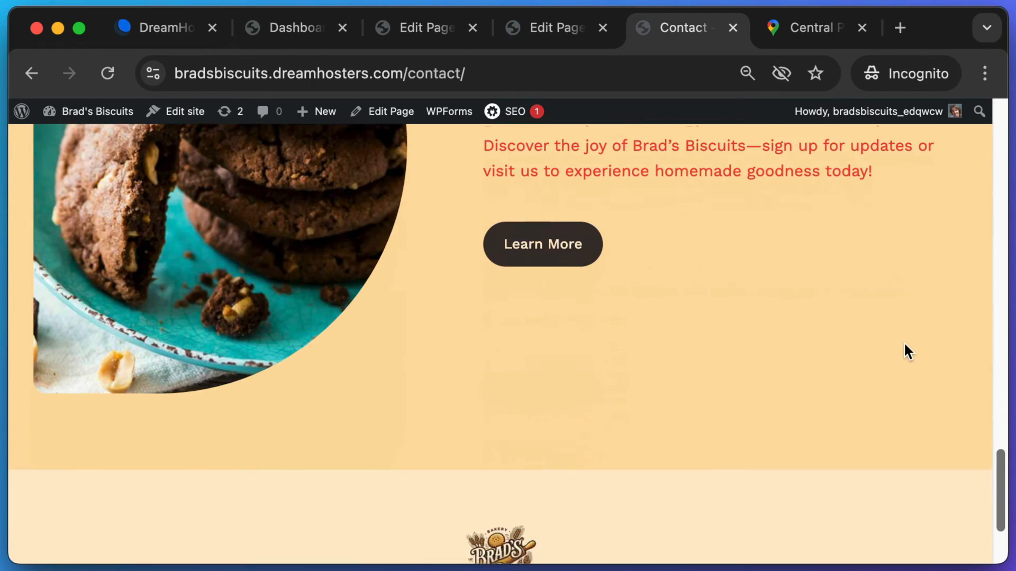
scroll(905, 345, "down", 2)
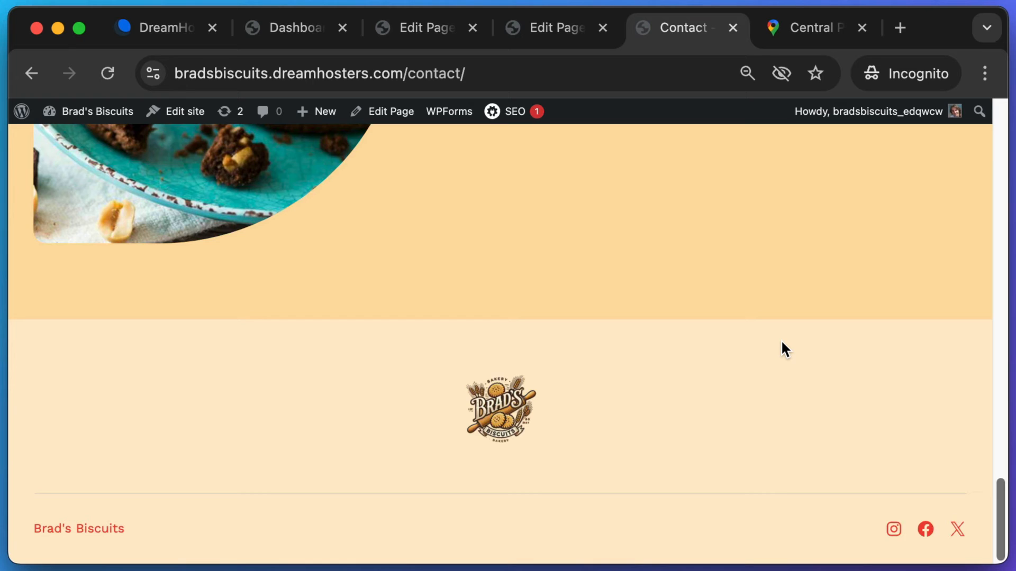
scroll(782, 342, "up", 20)
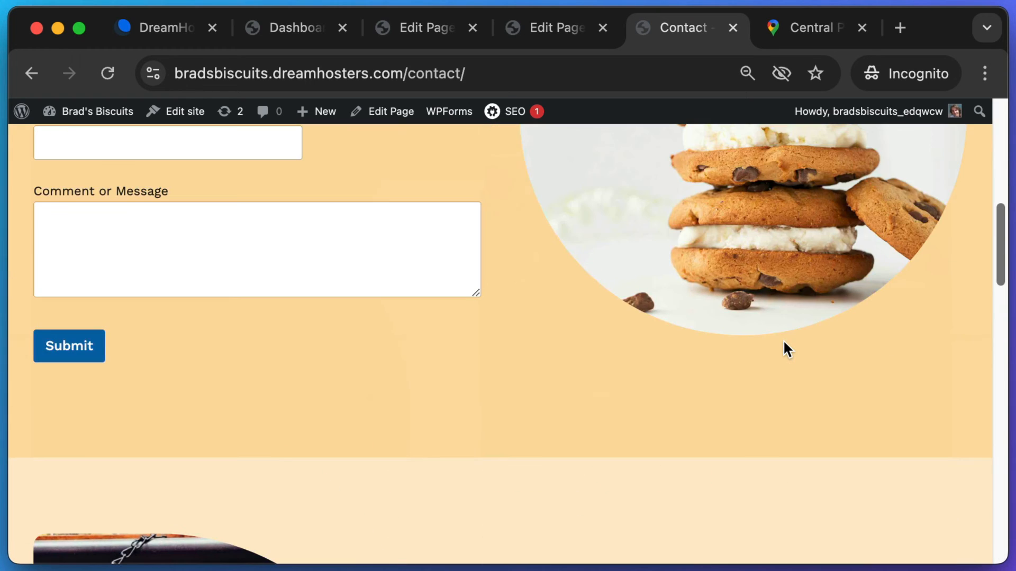
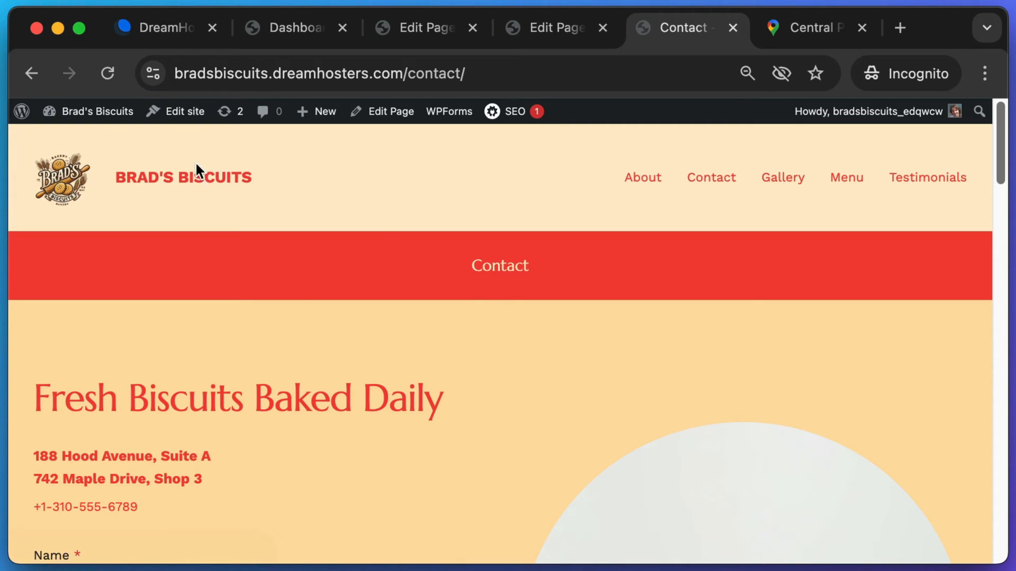
- Open the Brad's Biscuits home page via the site title, then the admin Dashboard via the admin bar
left_click(183, 180)
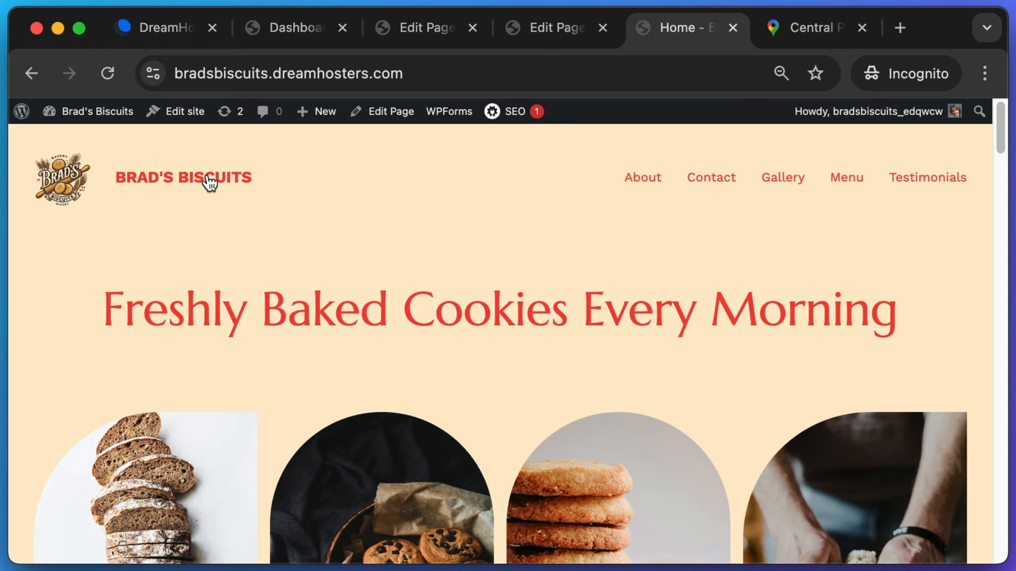
scroll(895, 213, "down", 2)
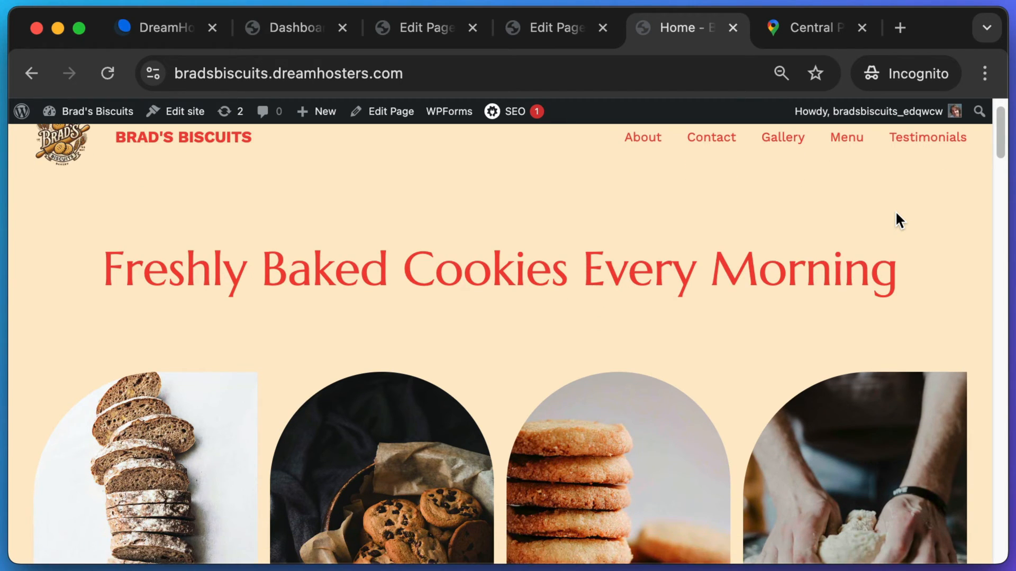
scroll(896, 219, "up", 2)
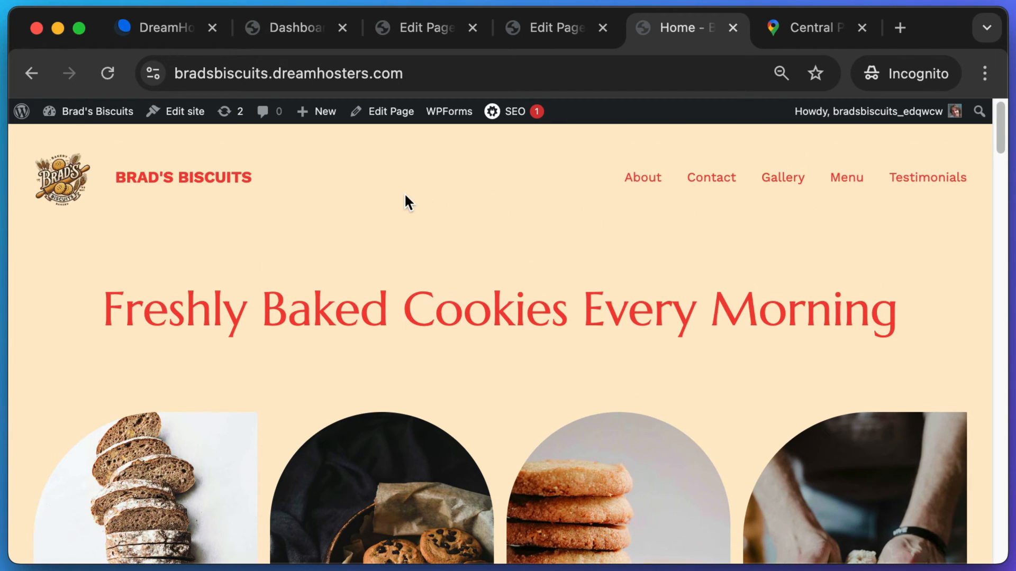
left_click(100, 114)
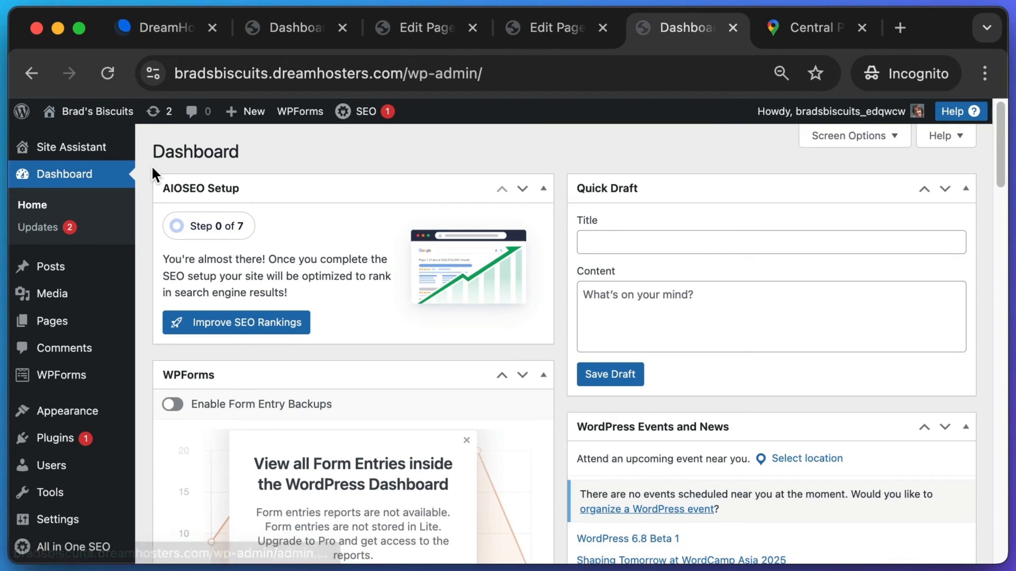
- Go from the installed plugins list to the Add New Plugin page
left_click(48, 443)
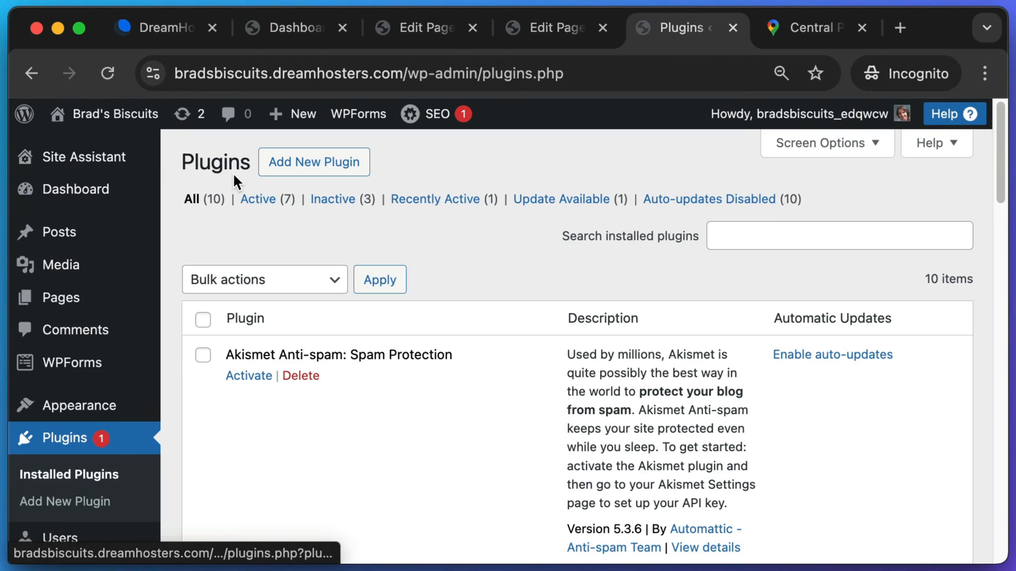
key("super+shift+4")
left_click_drag(280, 151, 405, 189)
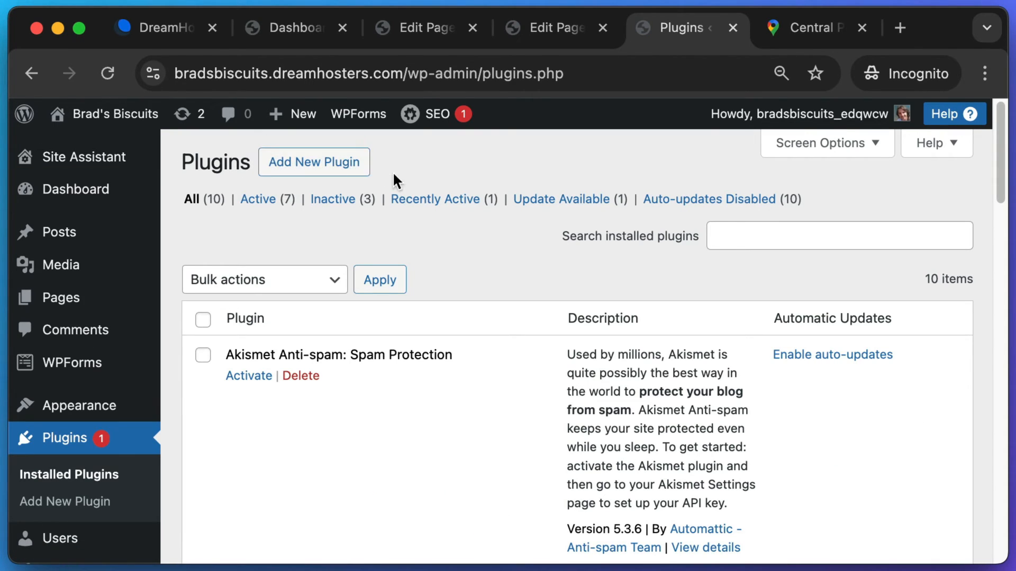
left_click(320, 160)
- Search the plugin directory for 'newsletter' and install the Newsletter plugin
type("ne")
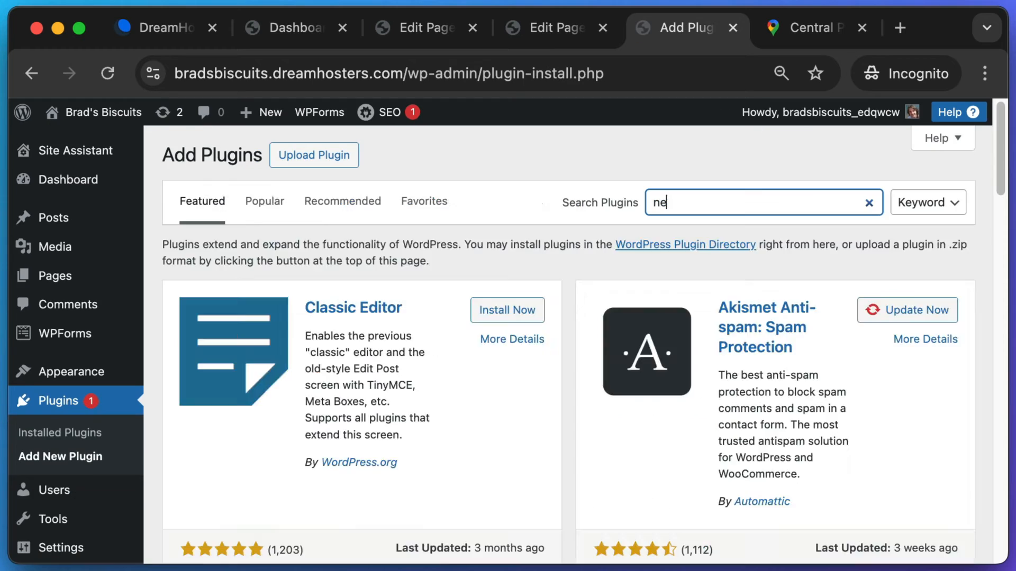
key("super+shift+4")
key("Escape")
type("w")
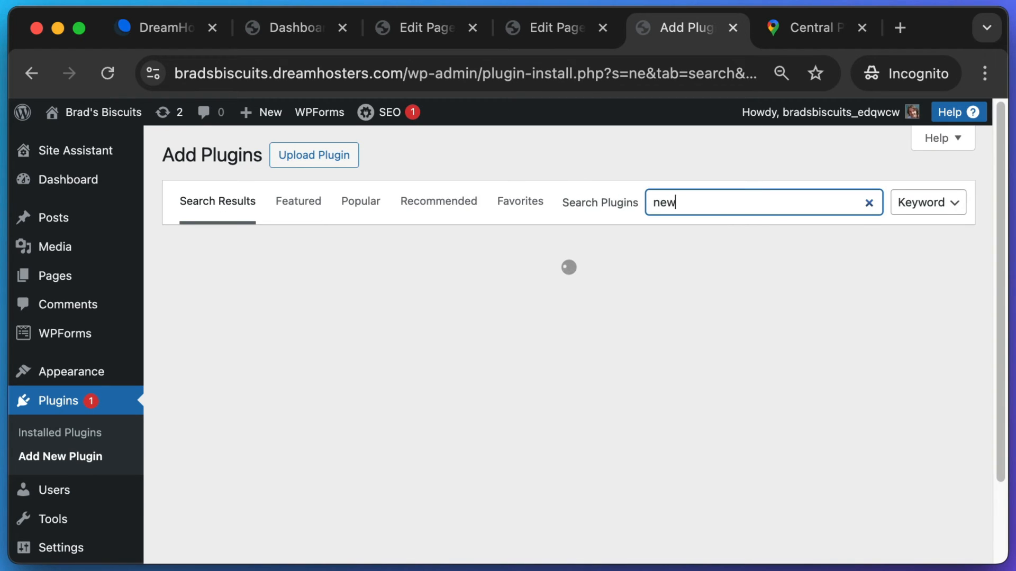
type("sletter")
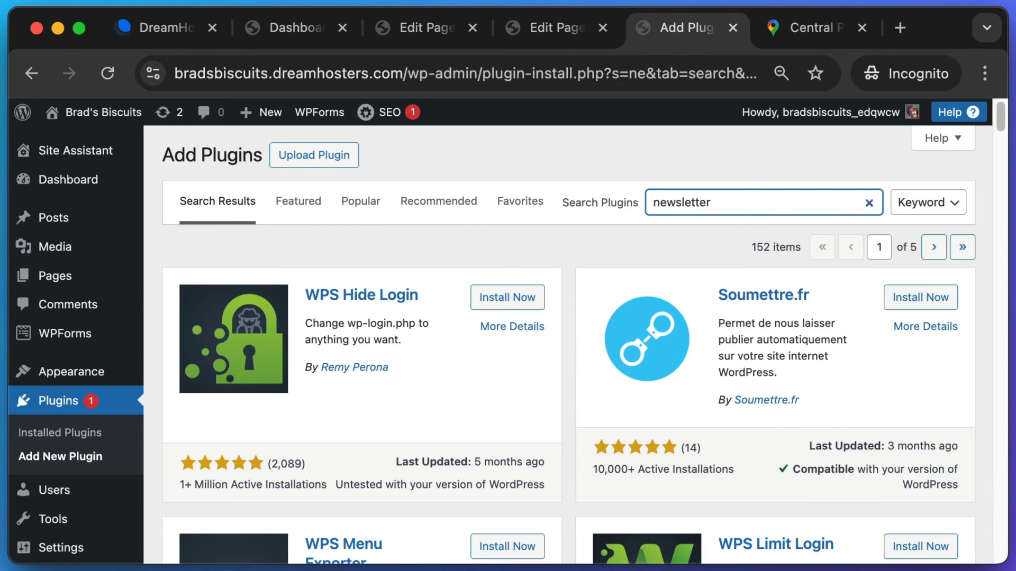
scroll(363, 296, "down", 2)
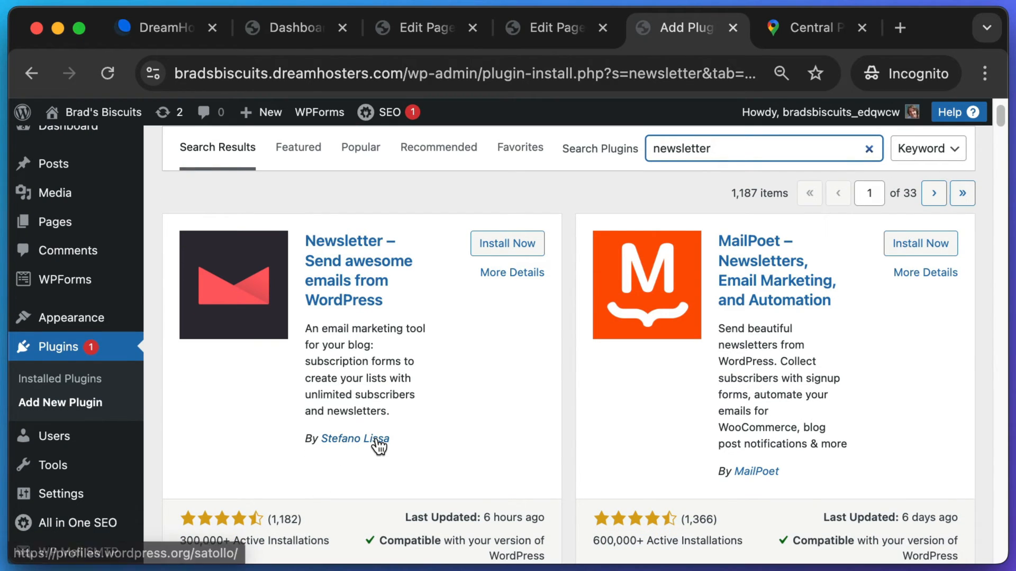
scroll(377, 442, "down", 2)
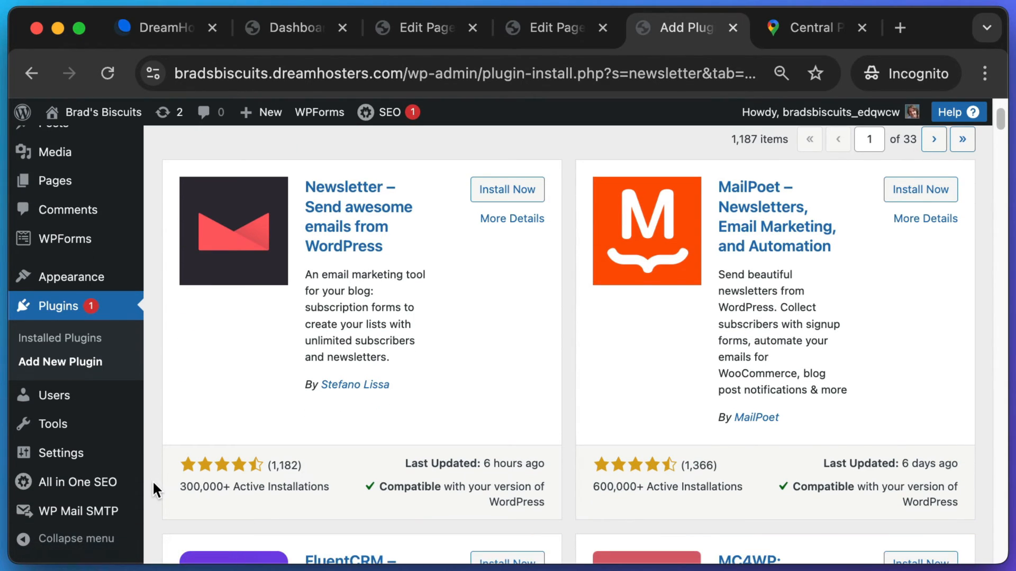
left_click_drag(168, 475, 338, 498)
scroll(392, 420, "up", 2)
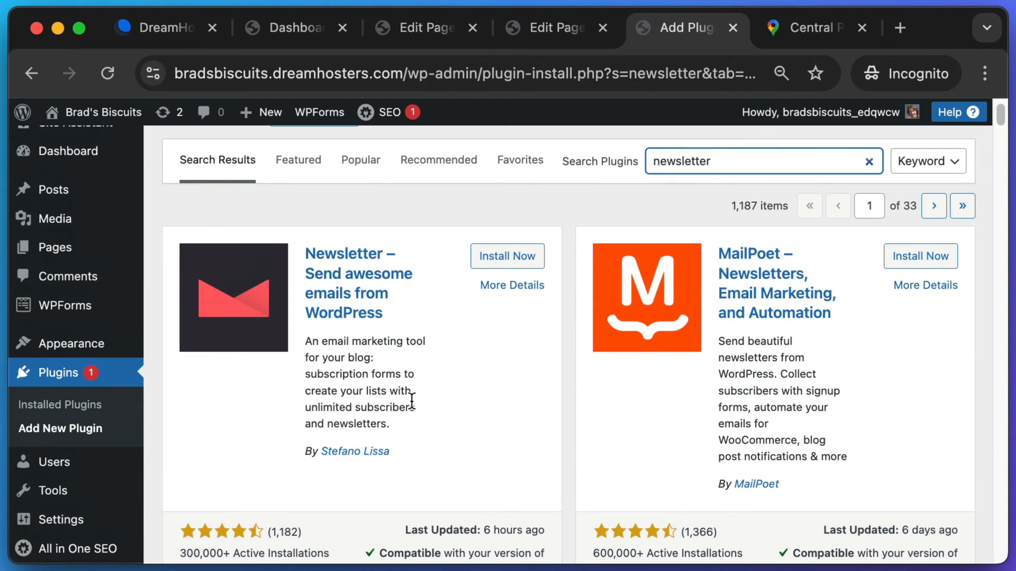
left_click(498, 258)
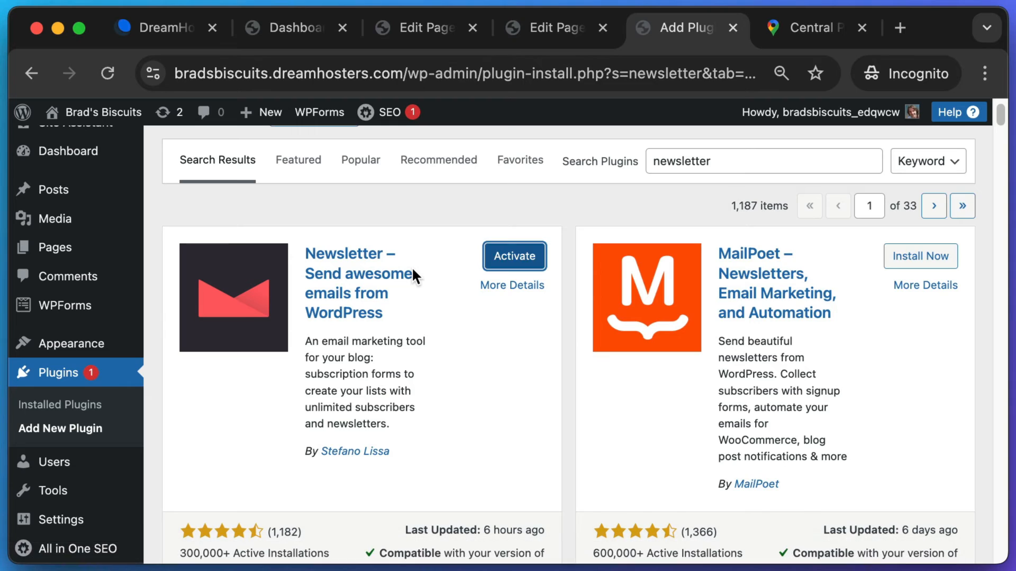
- Activate Newsletter and finish its wizard with the suggested sender, no name field, and no sidebar widget
left_click(524, 260)
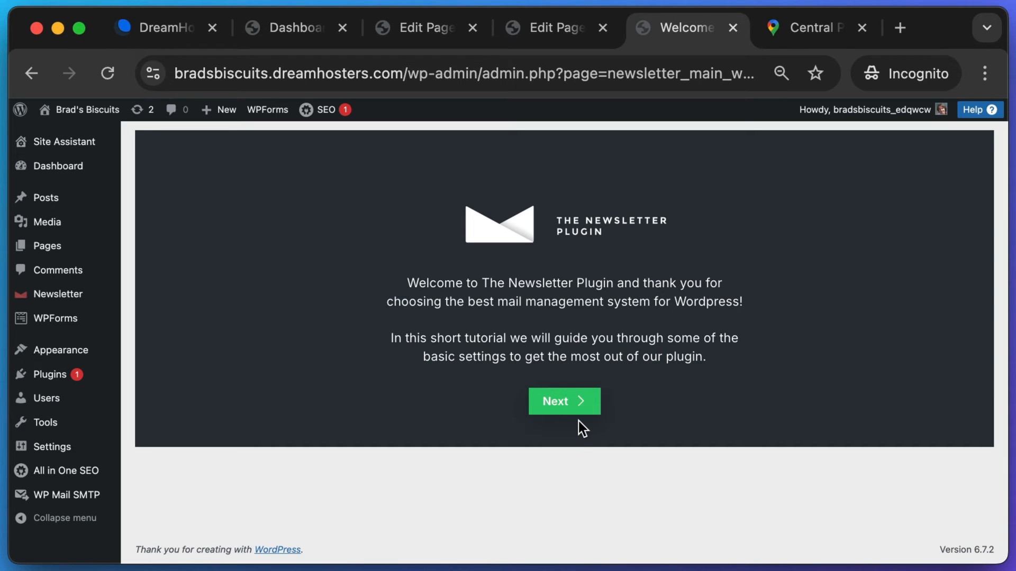
left_click(581, 404)
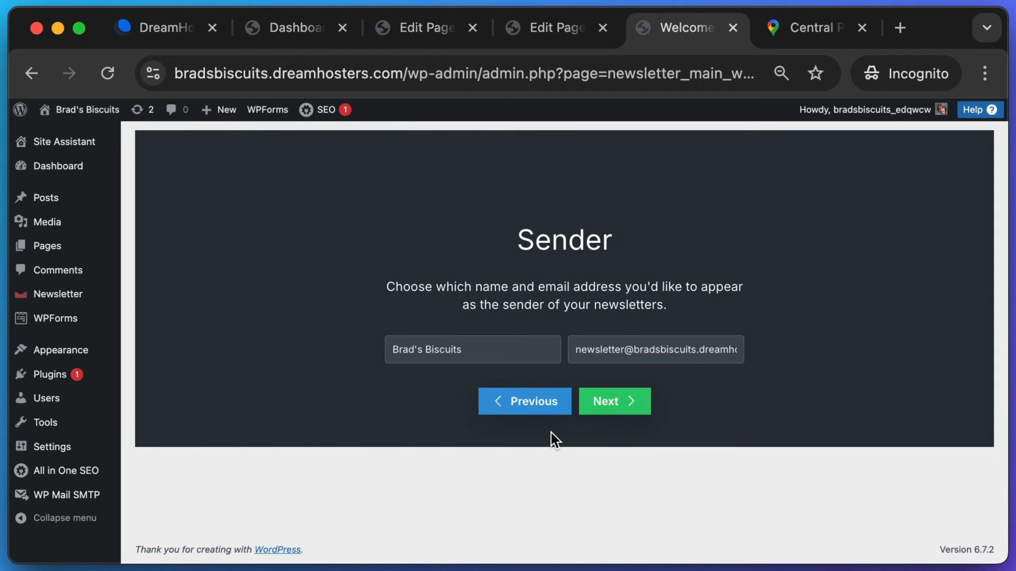
left_click(608, 409)
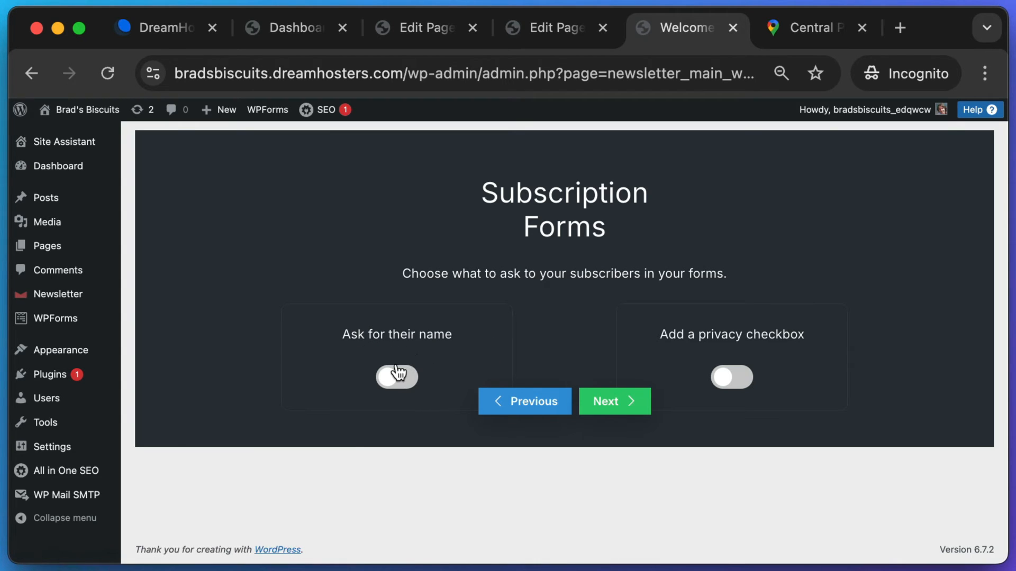
left_click(620, 398)
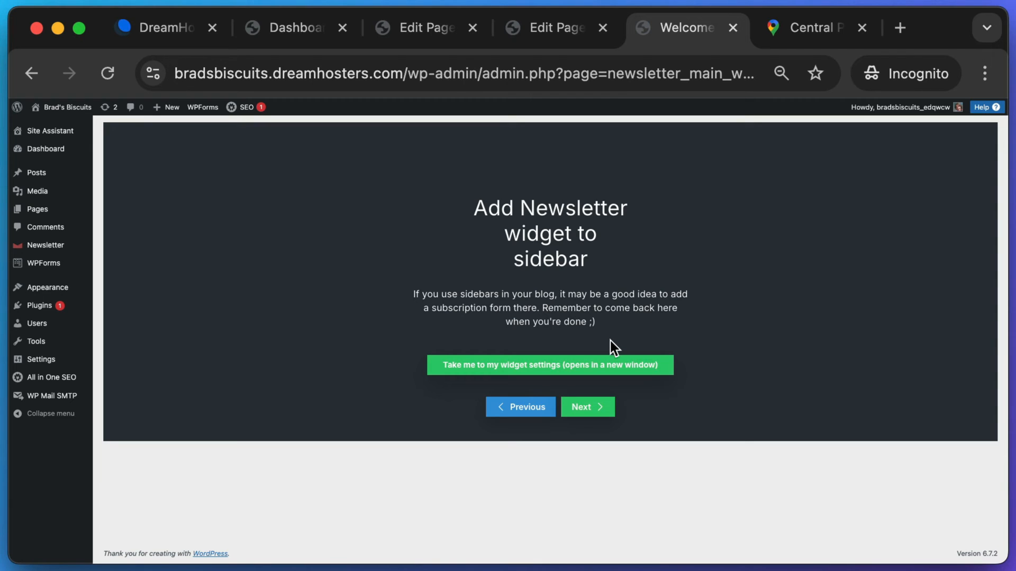
left_click(597, 410)
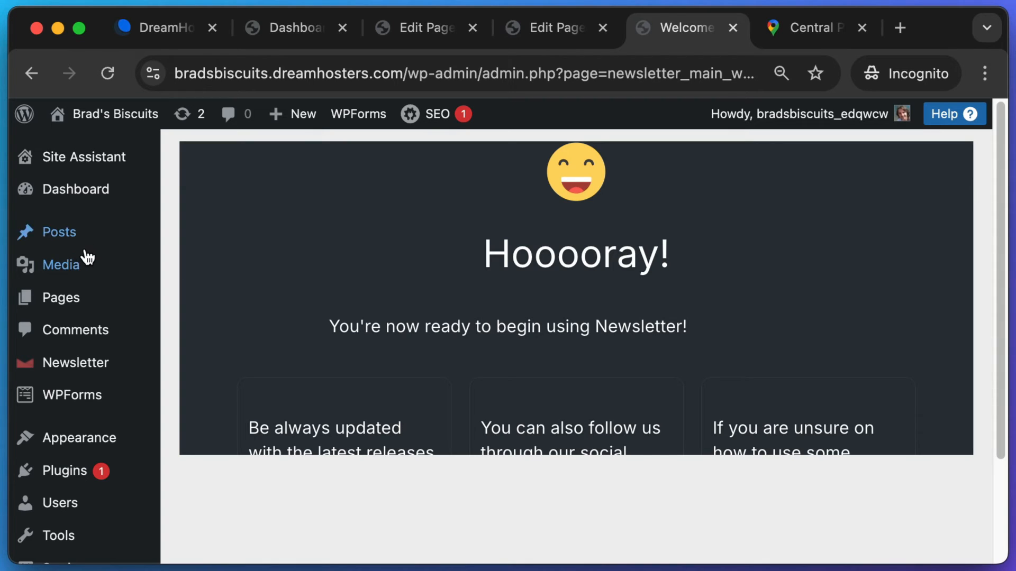
left_click(64, 296)
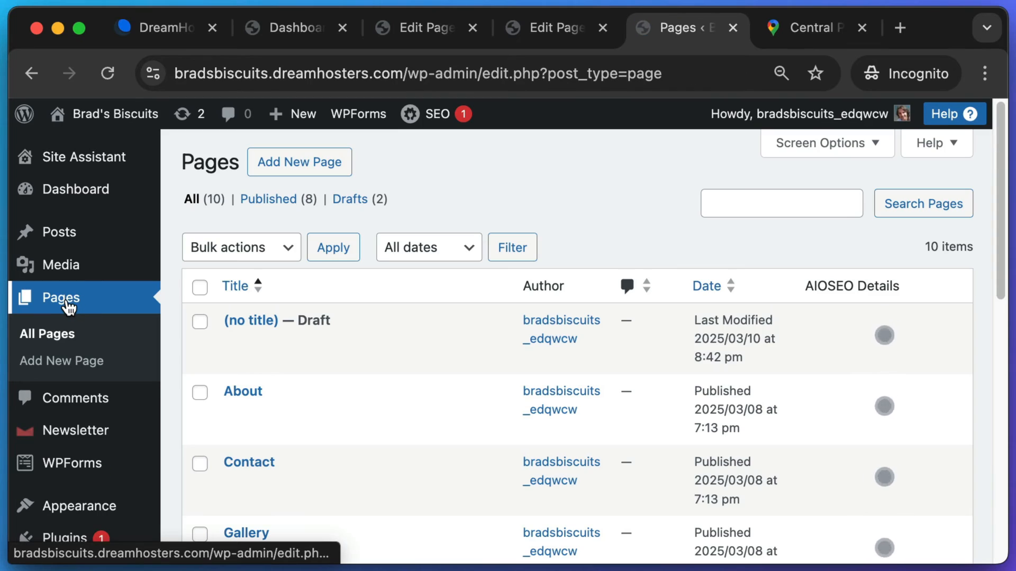
- Open the Home page for editing and scroll to the Freshly Baked Treats Every Day section
scroll(262, 353, "down", 7)
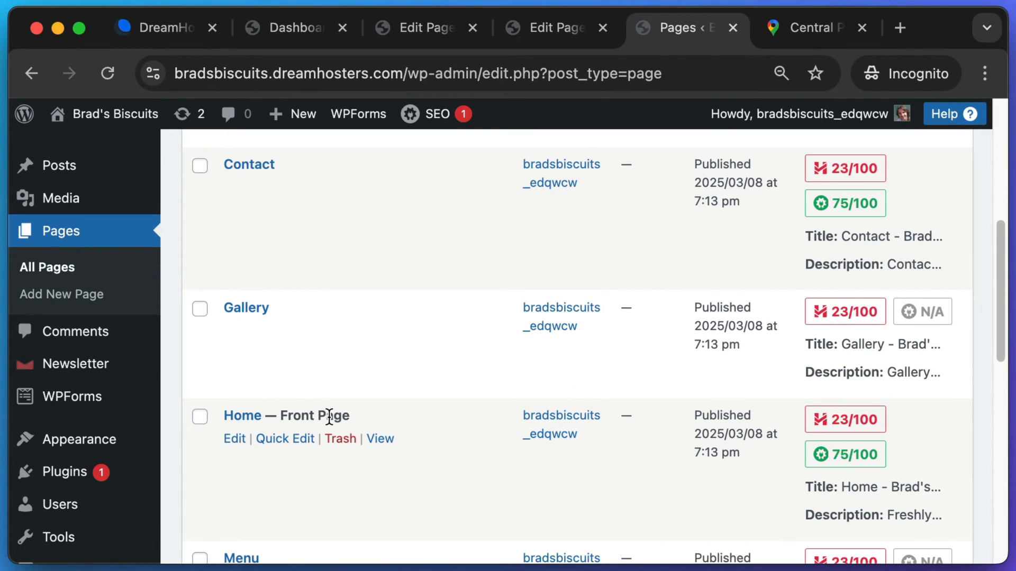
left_click(245, 420)
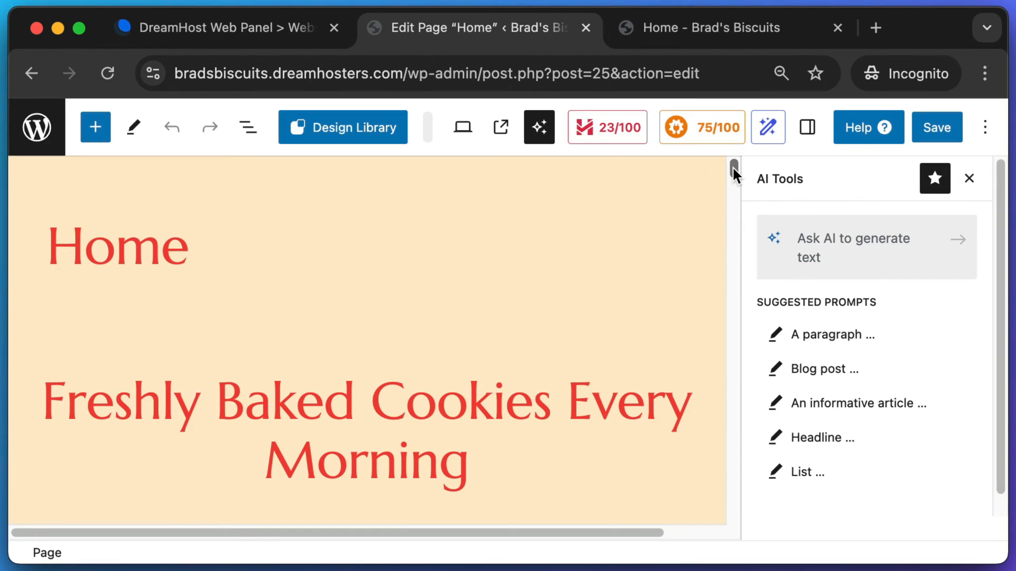
left_click_drag(733, 167, 749, 367)
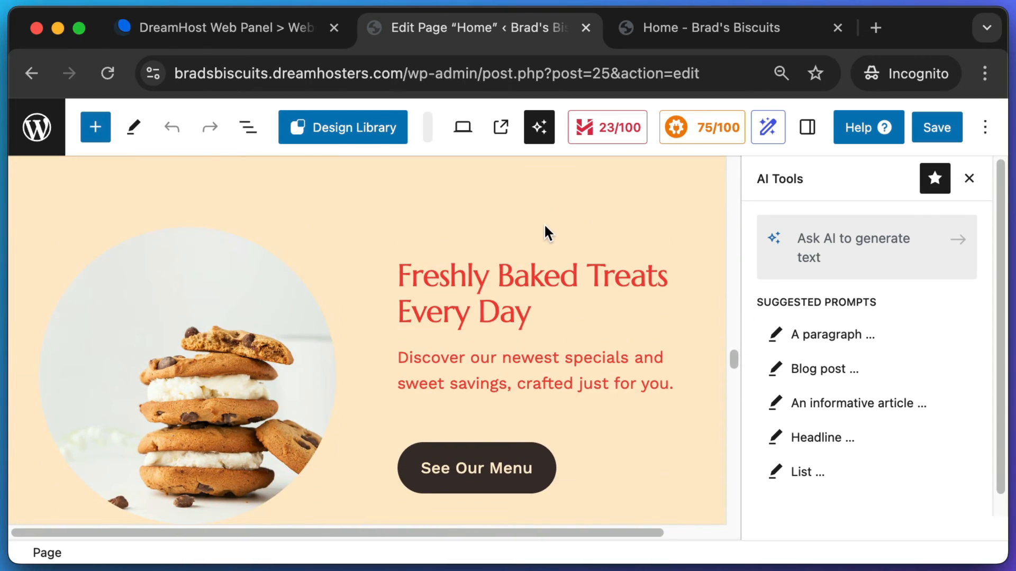
scroll(194, 224, "up", 1)
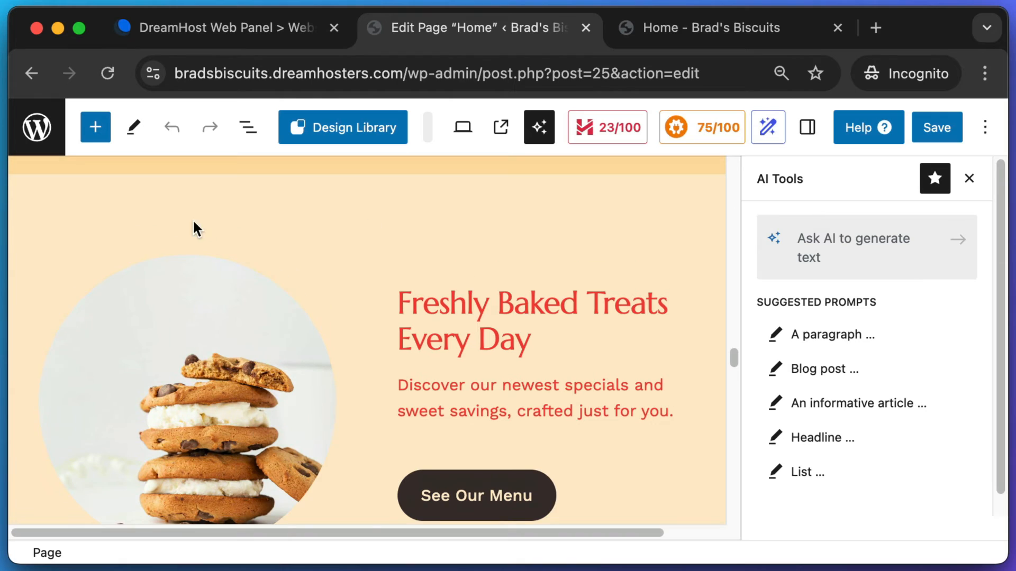
- Duplicate the Freshly Baked Treats Every Day hero section
left_click(408, 211)
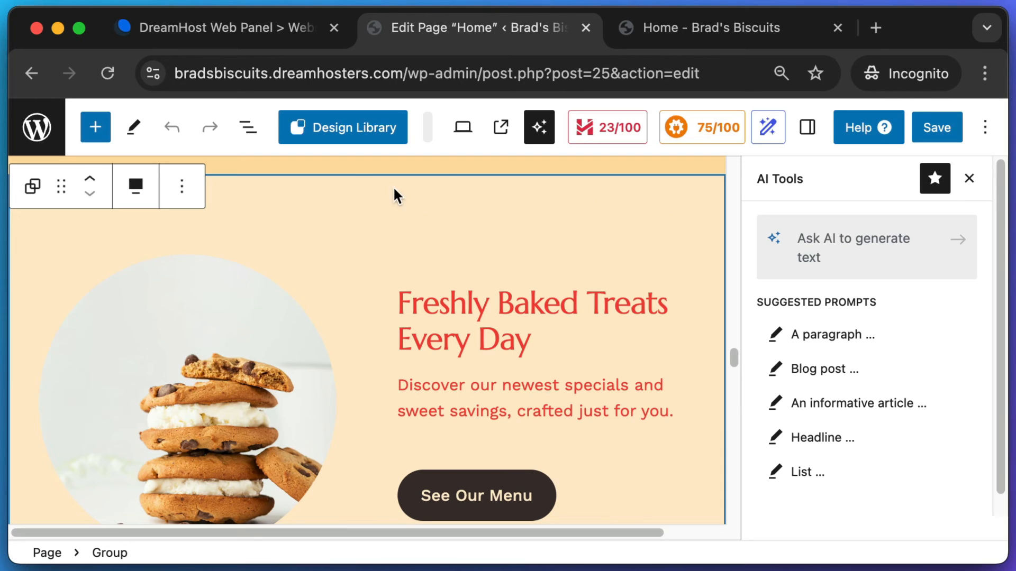
left_click(181, 198)
left_click(204, 276)
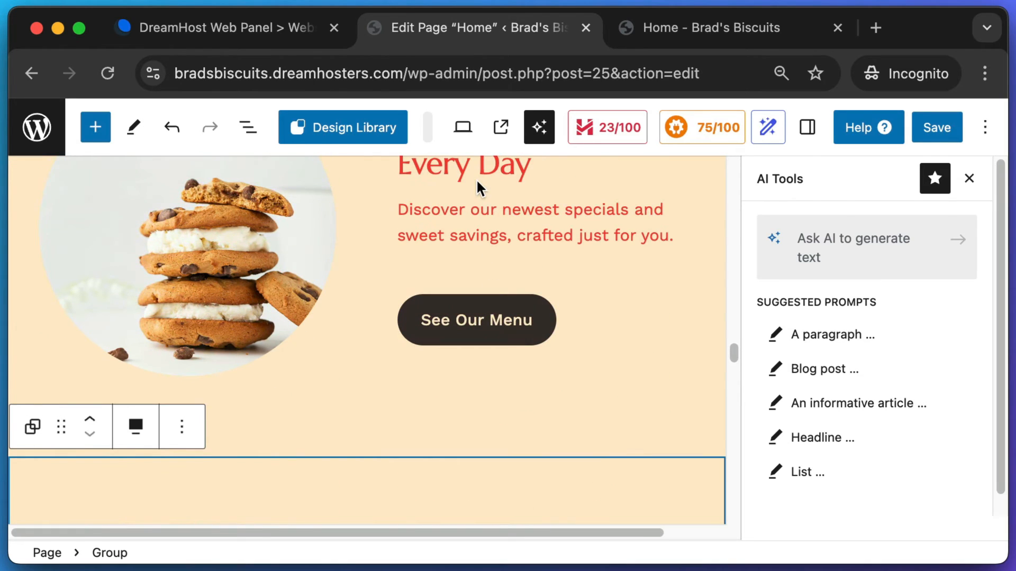
left_click(470, 228)
scroll(470, 222, "up", 2)
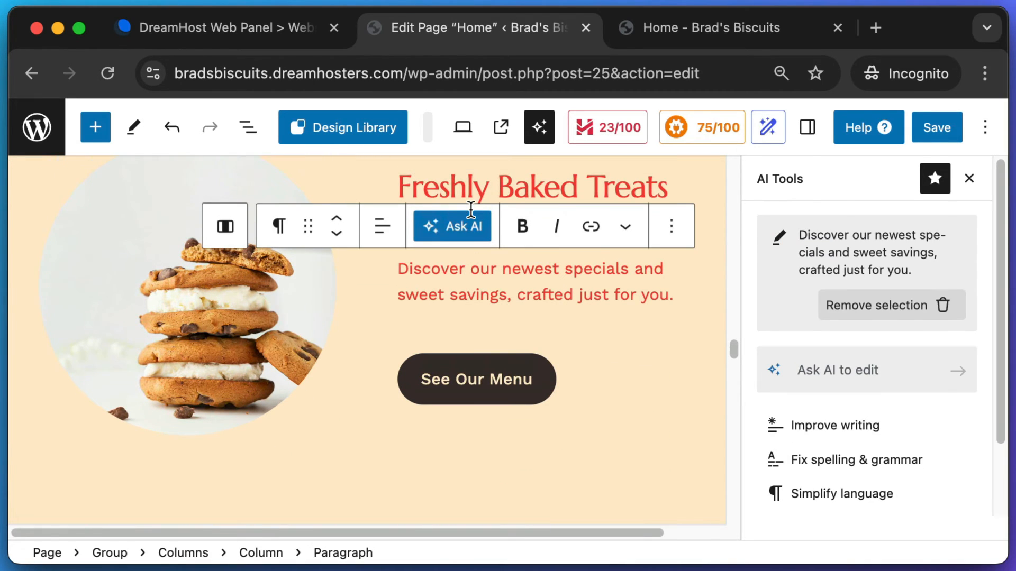
left_click(483, 184)
scroll(483, 185, "up", 5)
scroll(480, 200, "down", 1)
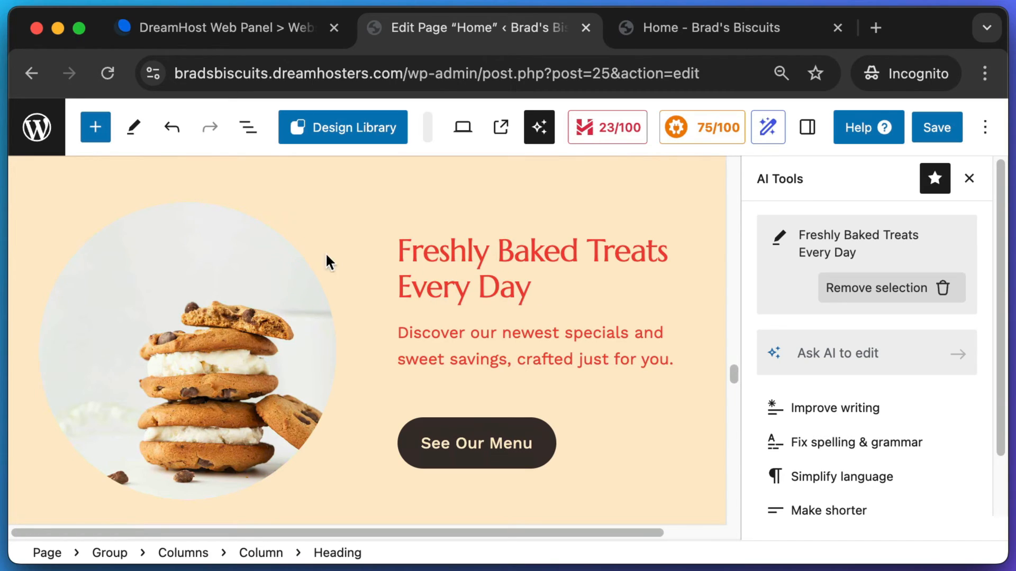
- Delete the cookie image column from the copied section using List View
left_click(174, 329)
left_click(457, 281)
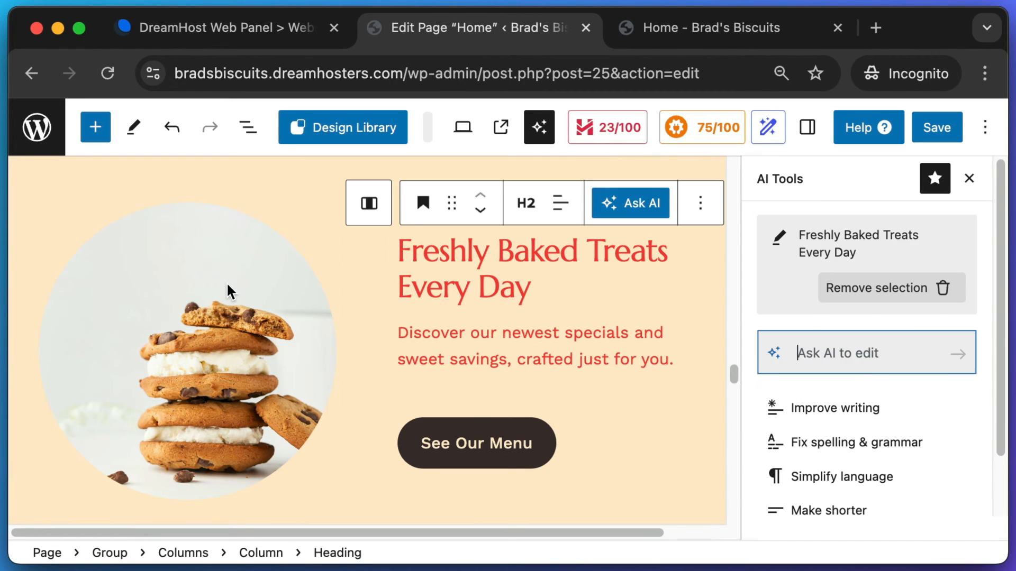
left_click(233, 277)
left_click(248, 127)
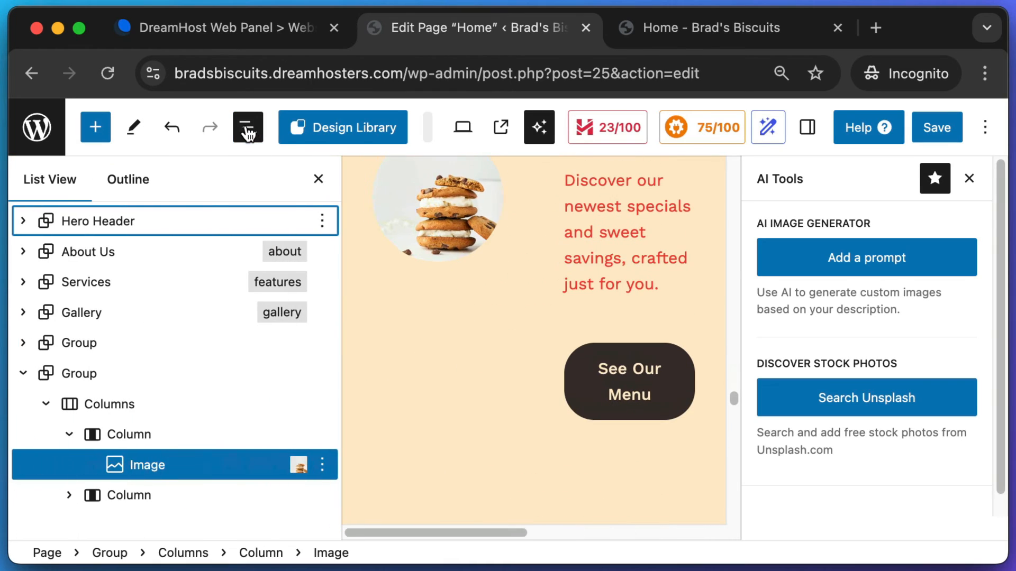
left_click(123, 439)
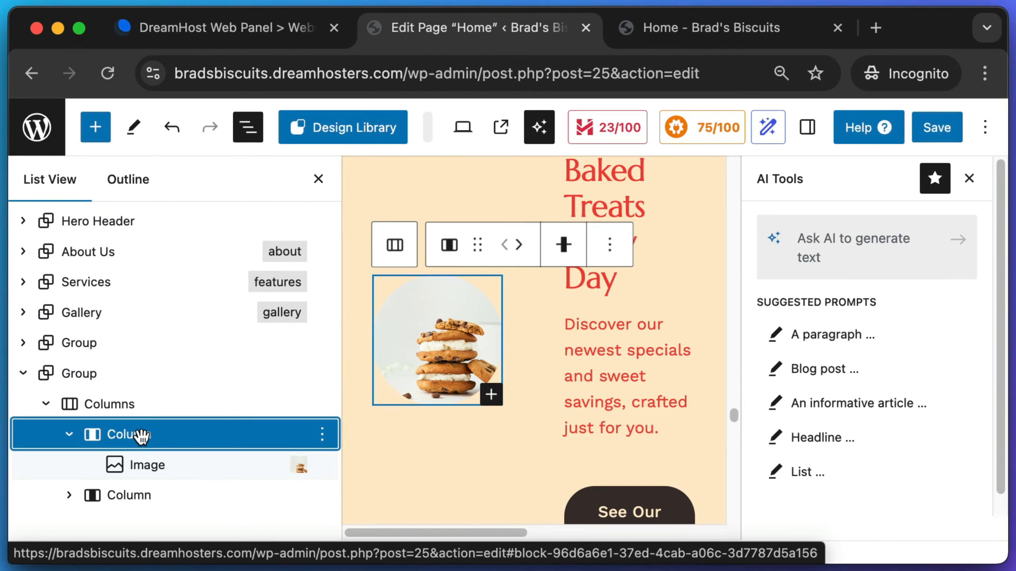
key("super+shift+4")
key("Escape")
left_click(321, 434)
scroll(363, 381, "down", 2)
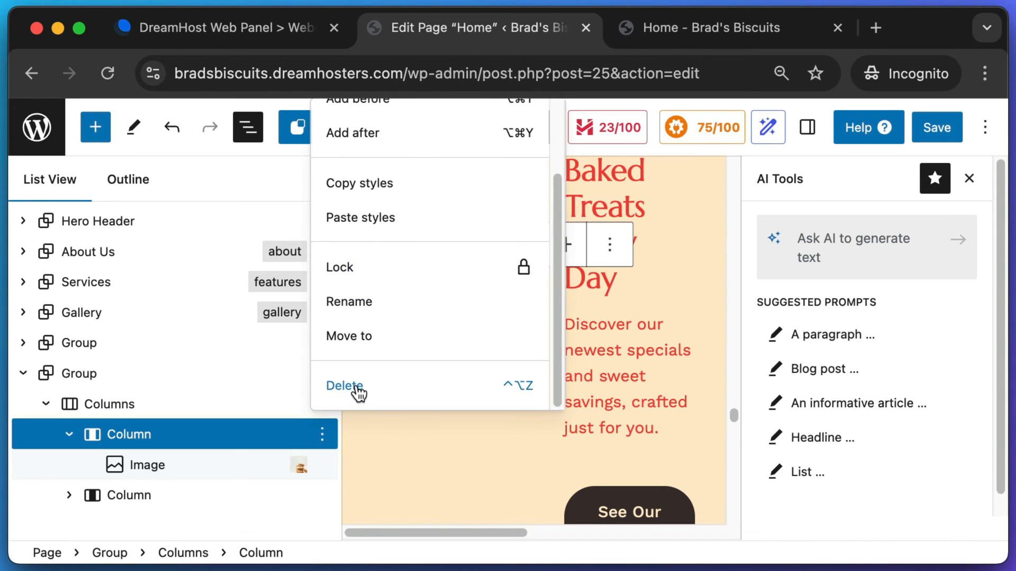
left_click(352, 388)
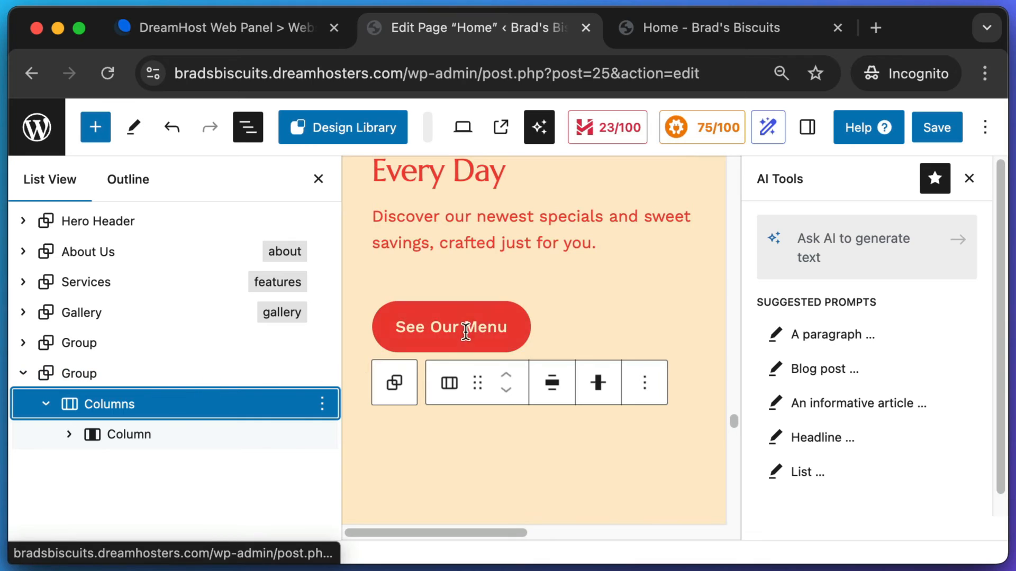
- Remove the See Our Menu button group from the copied section
scroll(511, 317, "up", 1)
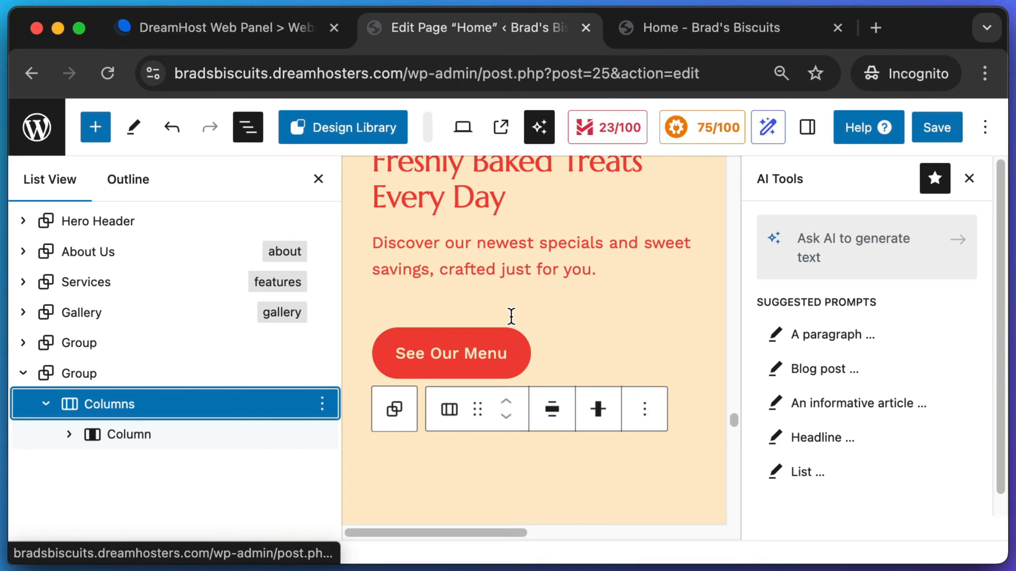
left_click(479, 352)
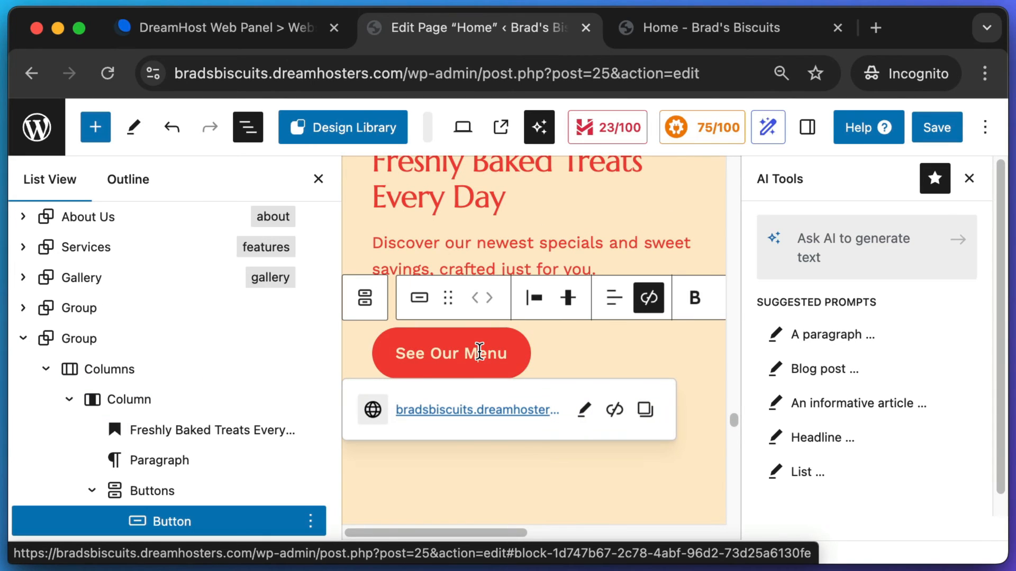
left_click(126, 491)
key("BackSpace")
left_click(474, 280)
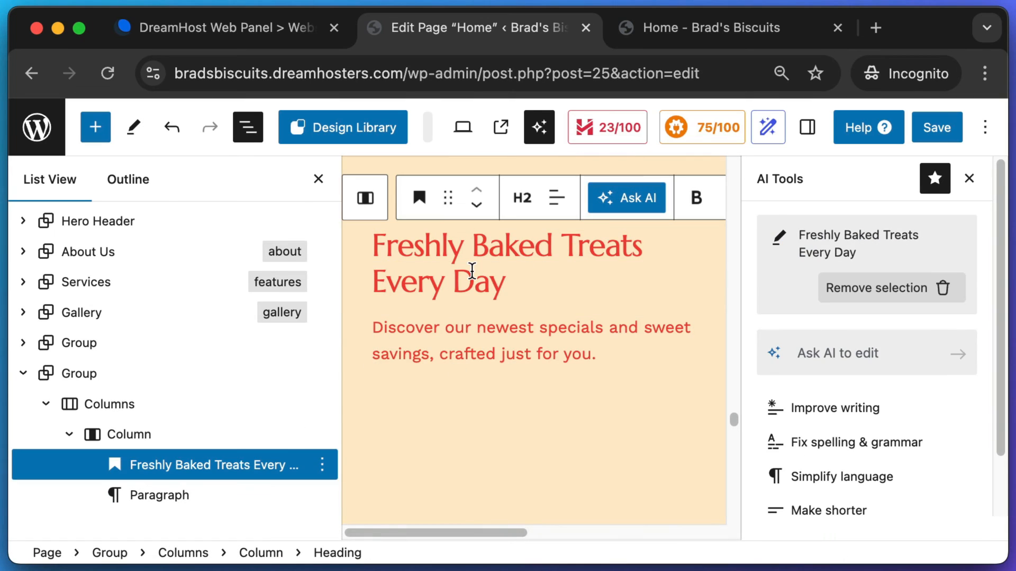
- Retitle the copied section's heading 'Join Our Newsletter'
left_click_drag(498, 283, 377, 251)
type("Join N")
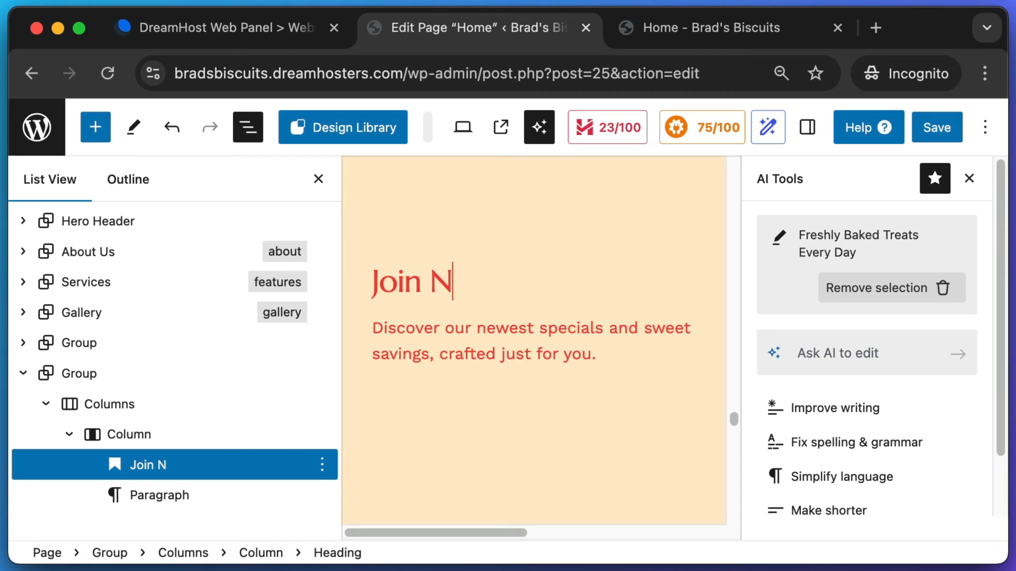
key("BackSpace")
type("Our Newsletter")
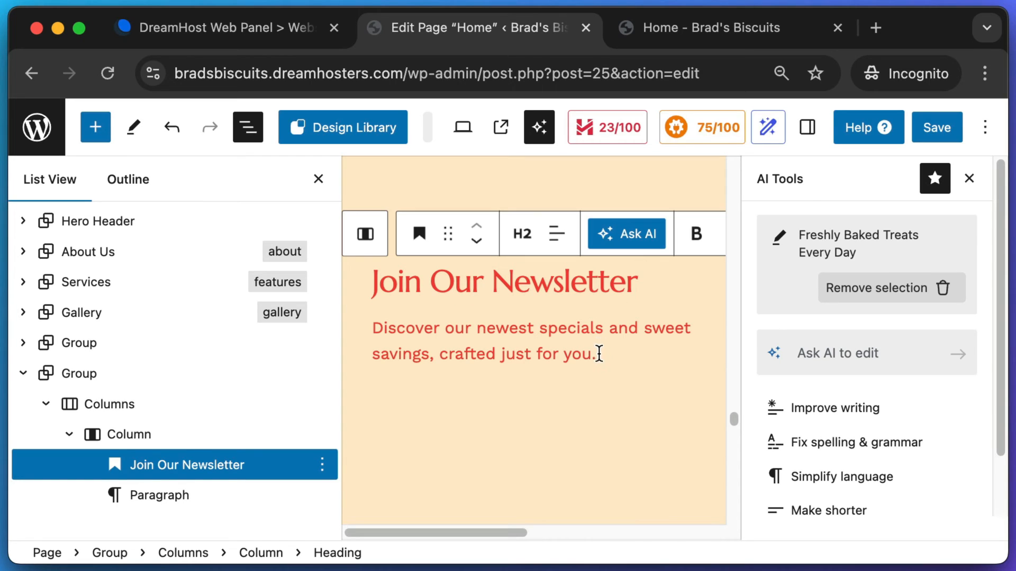
- Replace the paragraph with 'Stay updated on our newest recipes and special upcoming events.' and start a new block
left_click_drag(597, 349, 386, 332)
key("BackSpace")
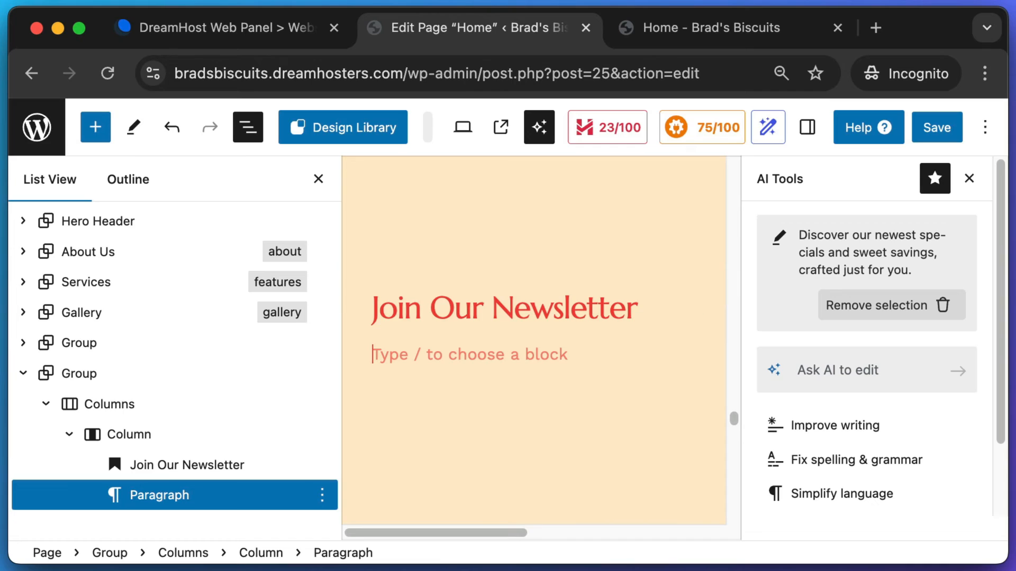
type("Stay updated on o")
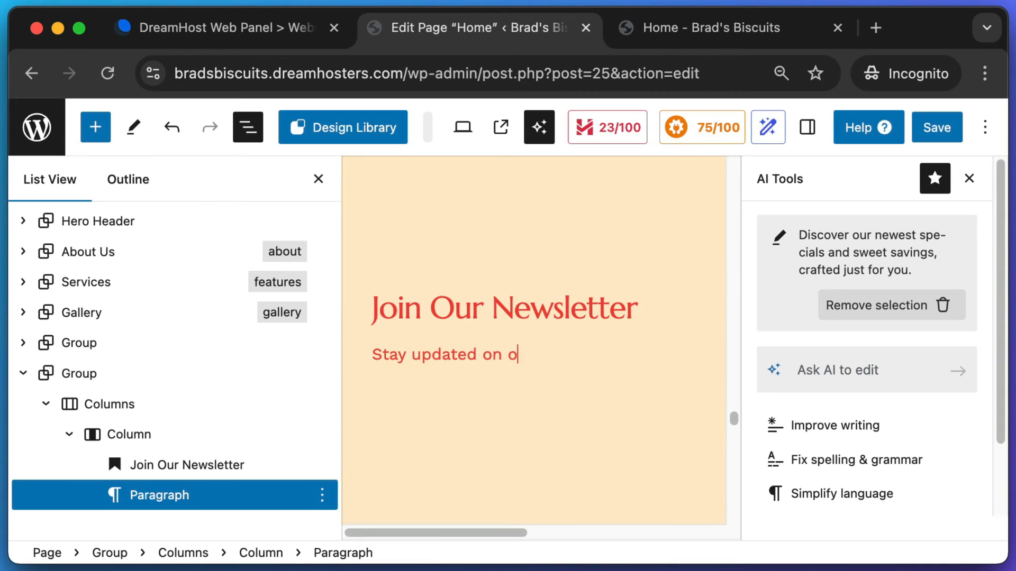
type("ur newest re")
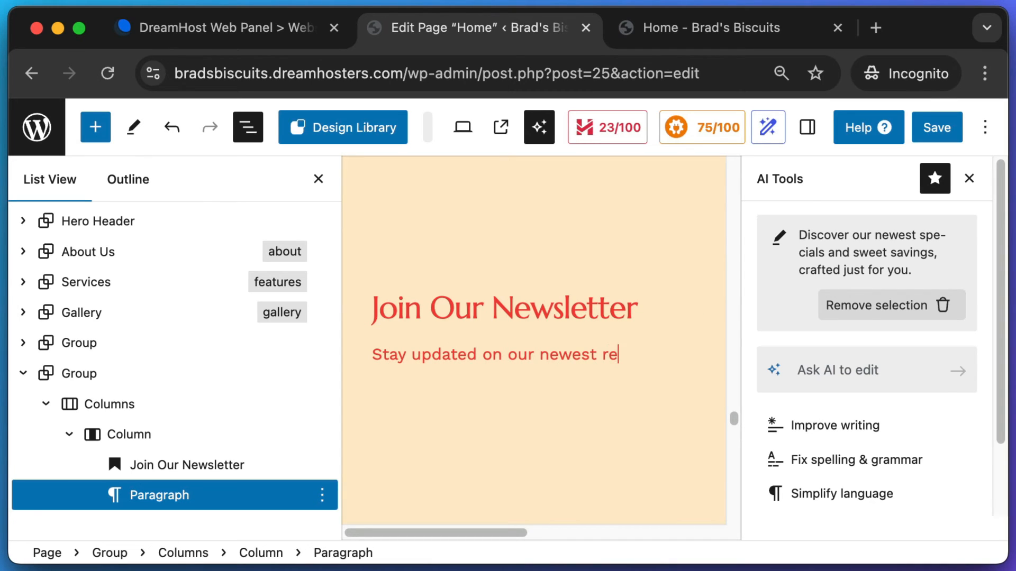
type("cipes and special")
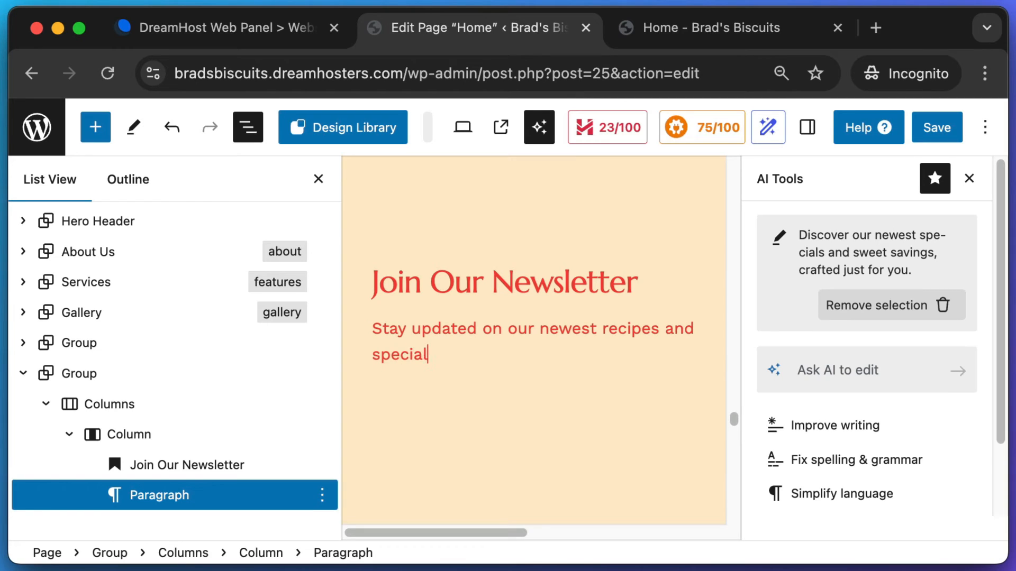
type(" upcoming events.")
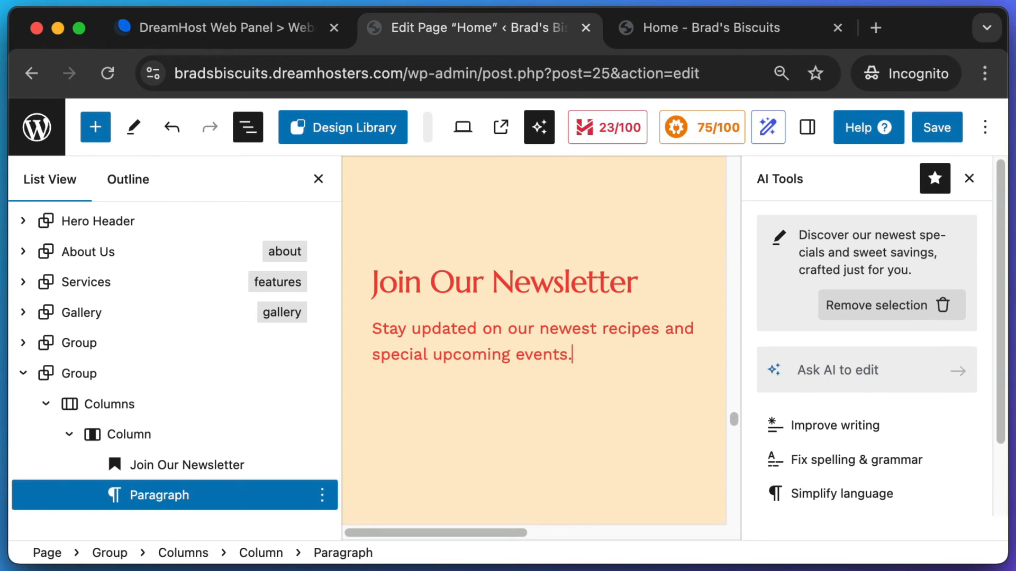
key("Return")
type("/")
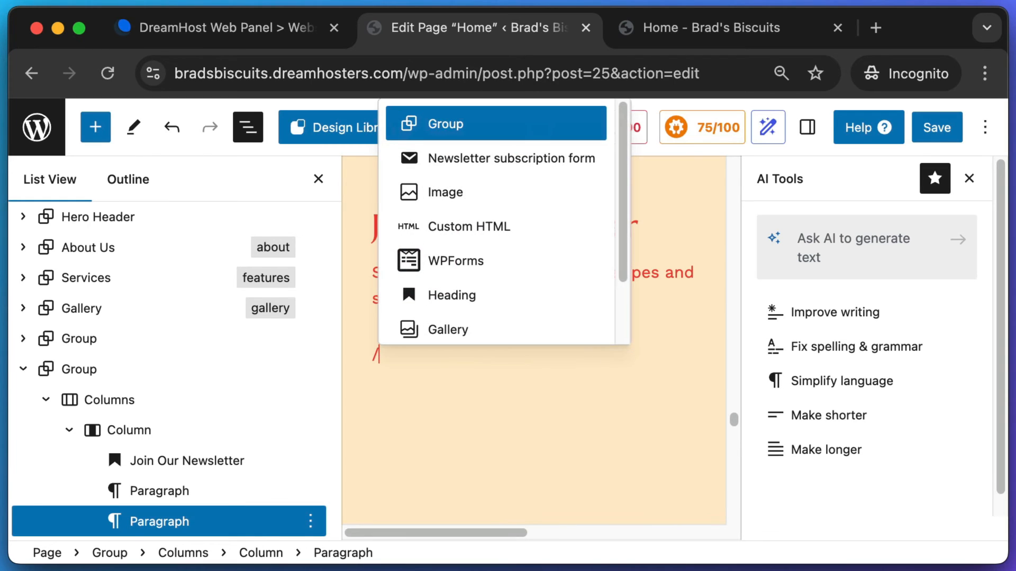
type("news")
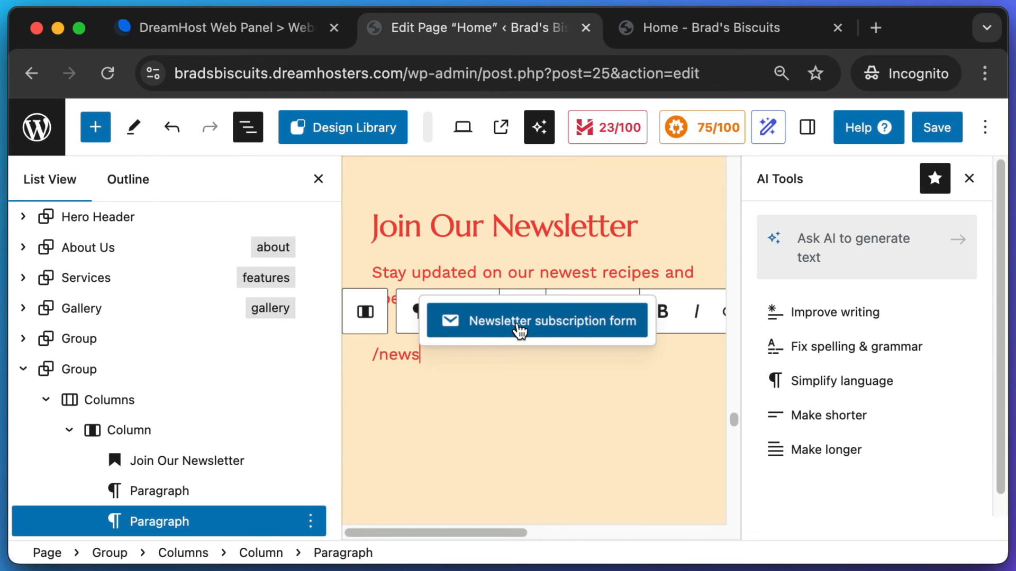
- Insert a Newsletter subscription form and delete its 'Subscribe to our newsletter!' caption
left_click(520, 328)
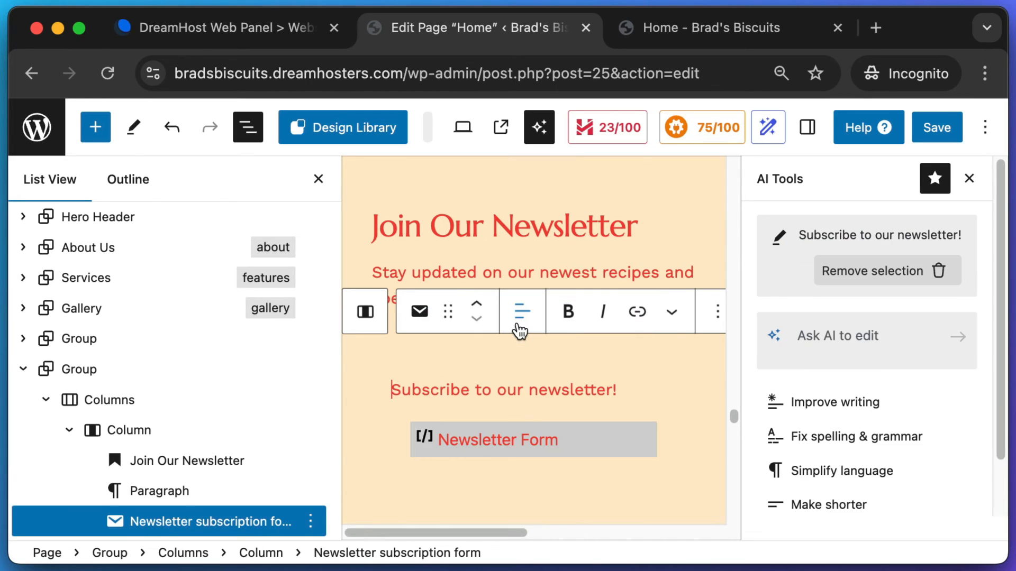
left_click_drag(618, 390, 411, 390)
left_click(460, 391)
left_click_drag(570, 392, 471, 390)
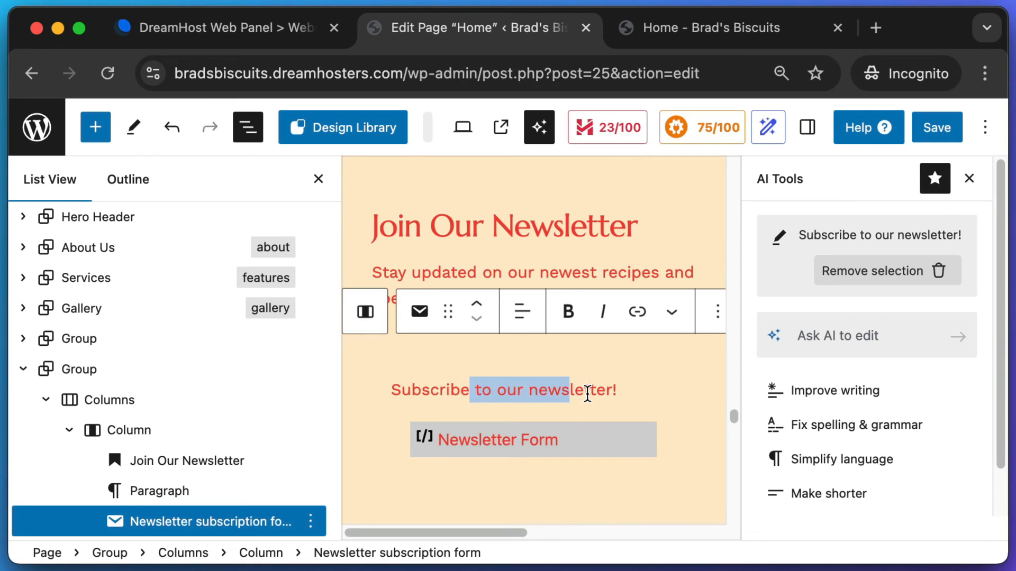
left_click(590, 394)
left_click_drag(618, 393, 369, 389)
key("BackSpace")
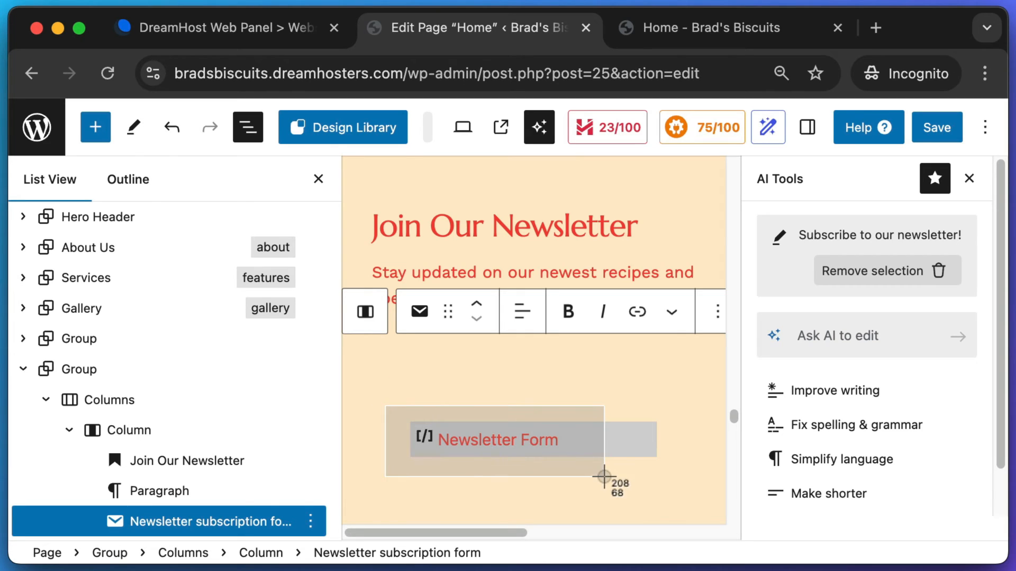
left_click(575, 443)
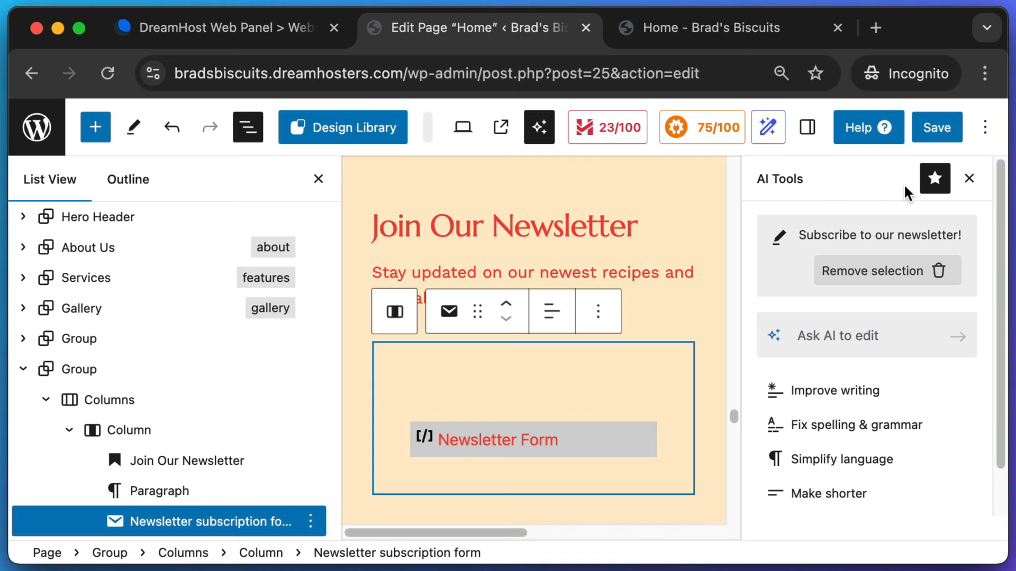
left_click(970, 179)
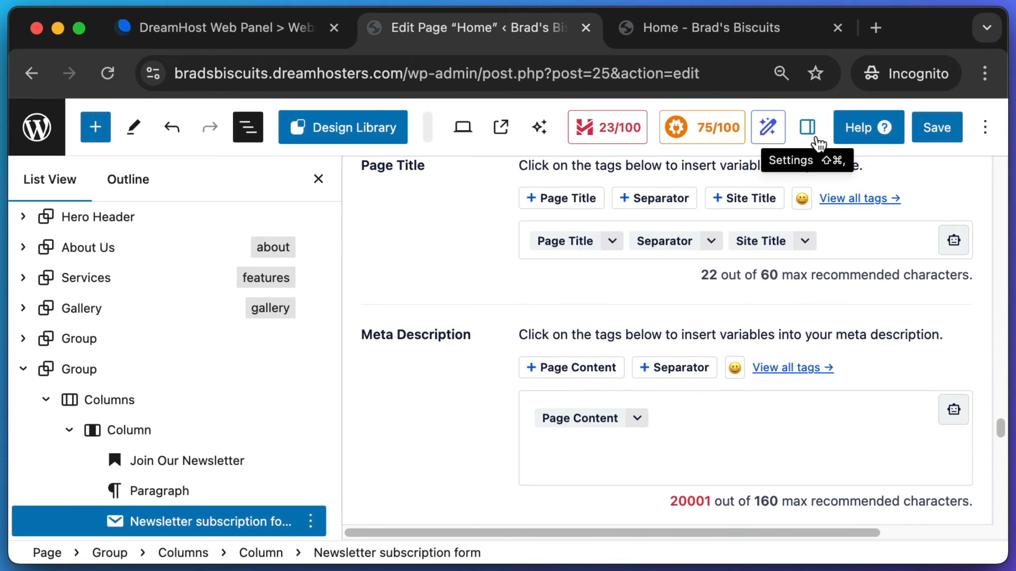
- Set the newsletter form block's padding from 20 to 0 and save the Home page
left_click(807, 127)
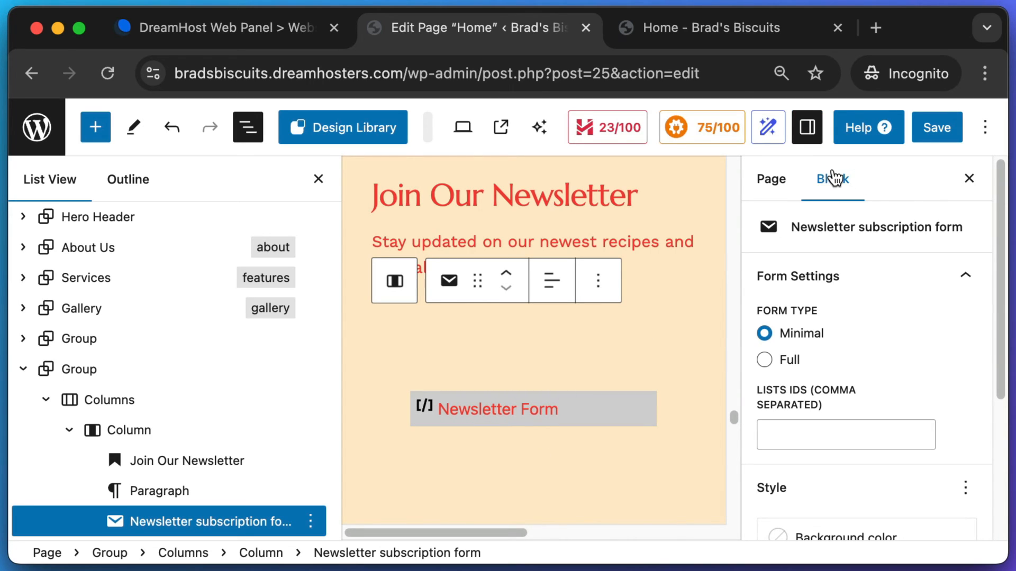
scroll(870, 384, "down", 5)
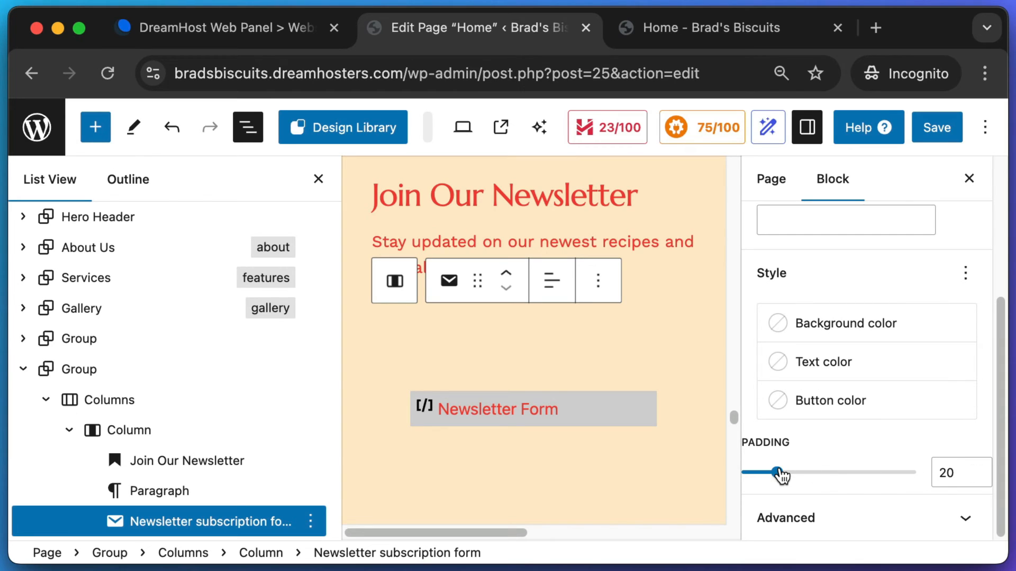
left_click_drag(777, 473, 712, 470)
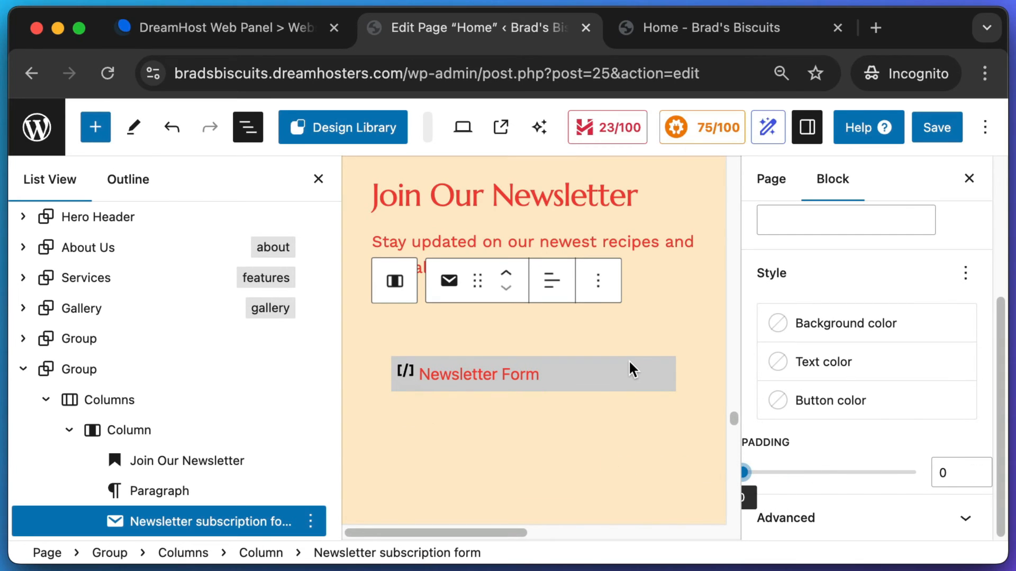
left_click(934, 129)
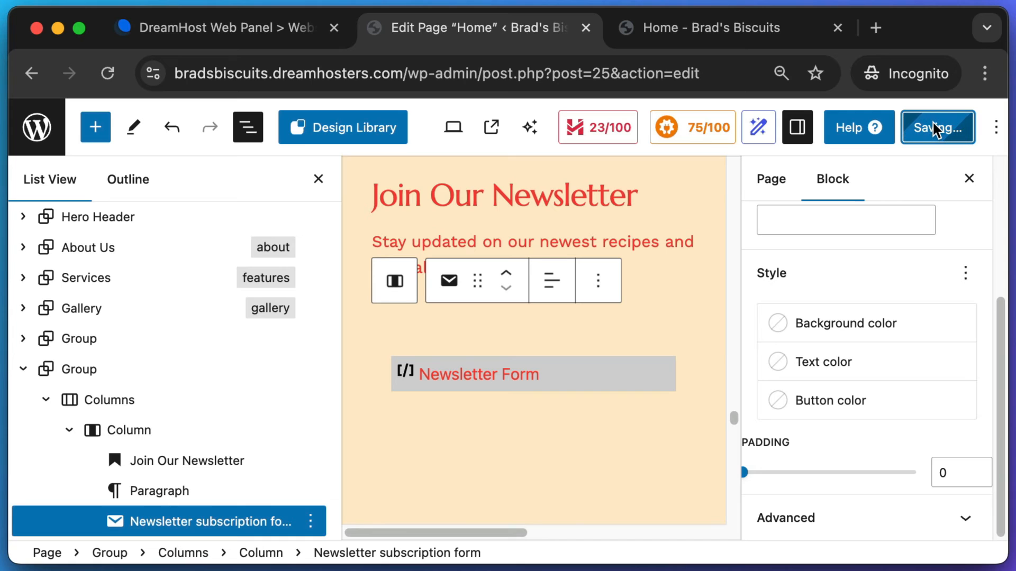
- Reload the live Home page to check the form, then return to the editor
left_click(693, 28)
left_click(103, 73)
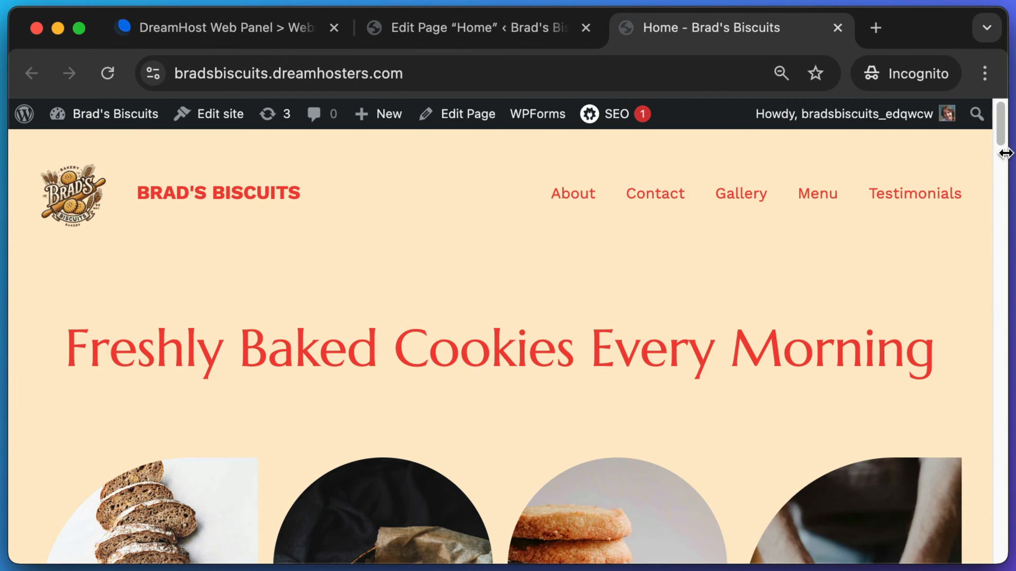
left_click_drag(1000, 133, 999, 524)
key("super+shift+4")
left_click_drag(32, 300, 344, 376)
left_click(485, 33)
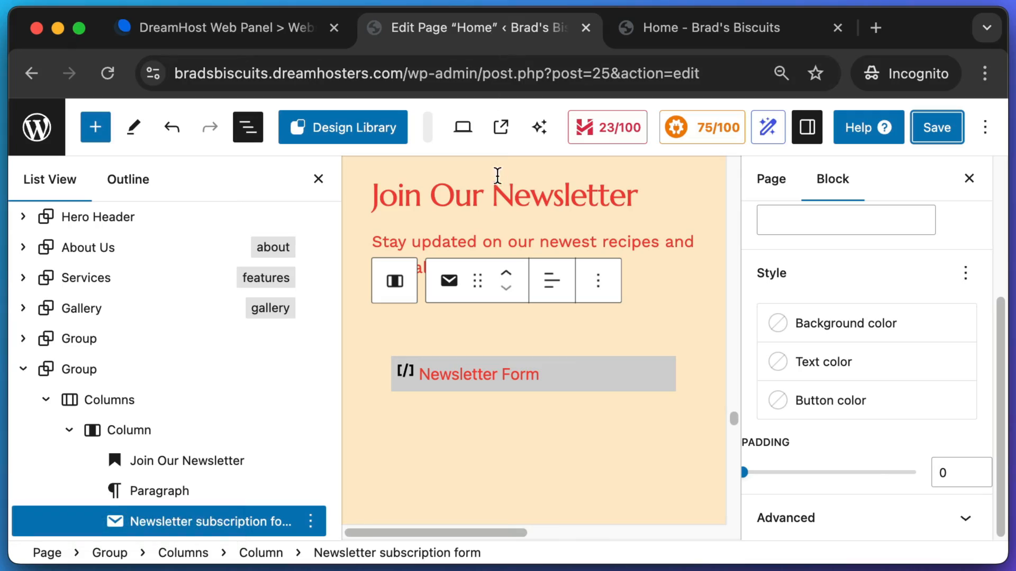
- Centre-align the Join Our Newsletter heading
left_click(500, 195)
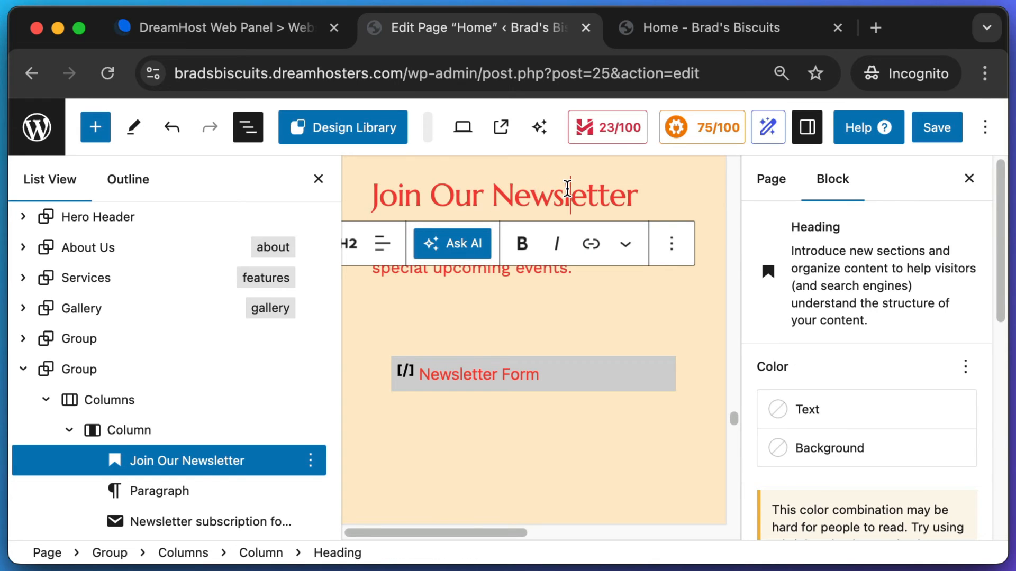
left_click(383, 247)
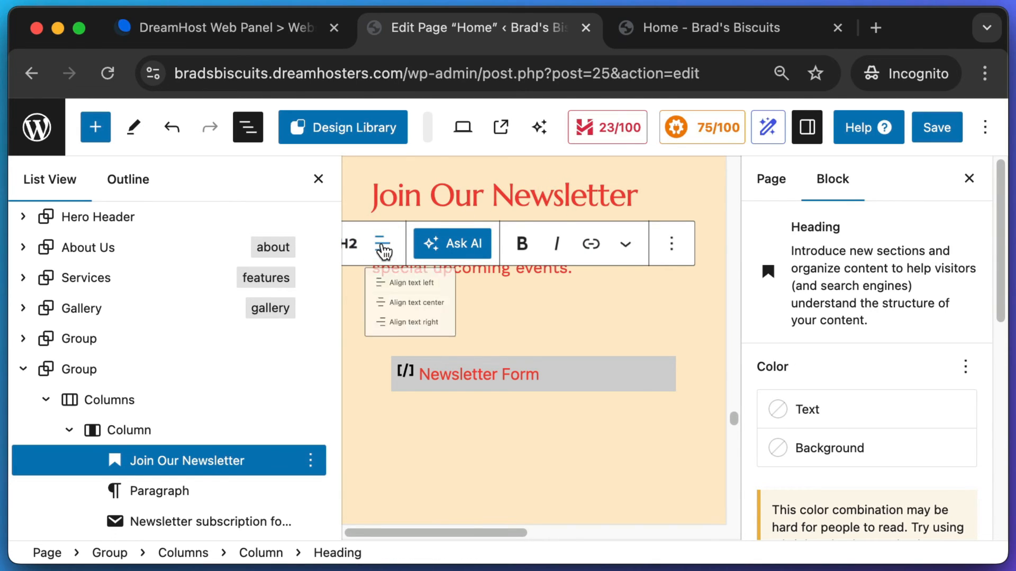
left_click(423, 340)
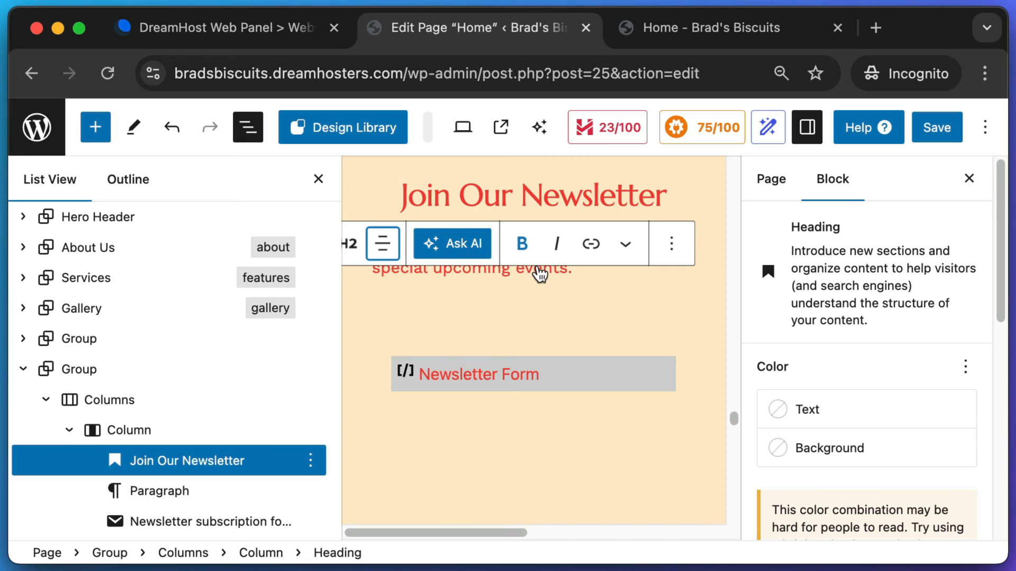
left_click(524, 250)
left_click(523, 251)
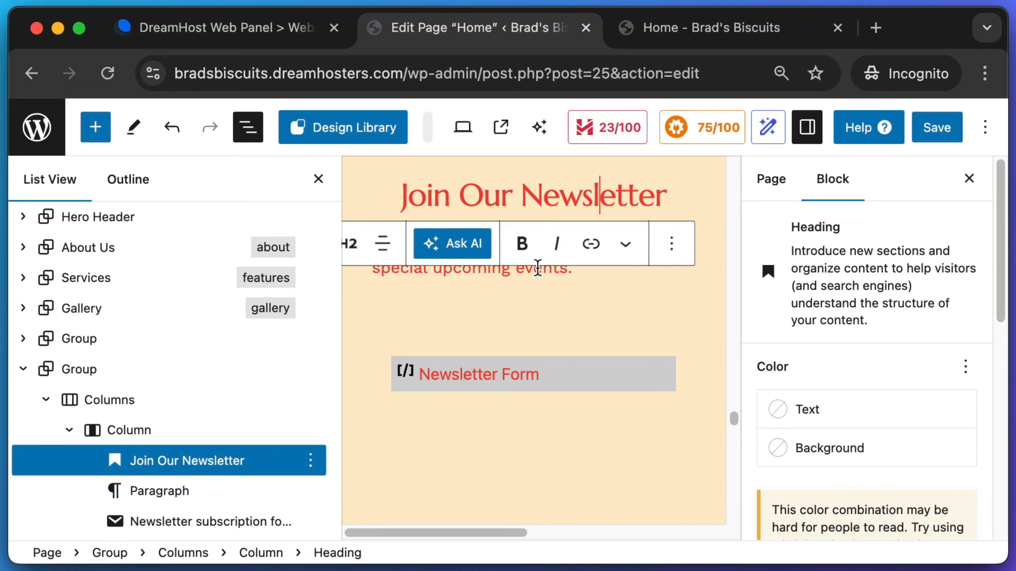
- Centre-align the tagline paragraph and save the Home page
left_click(538, 268)
left_click_drag(563, 259, 432, 241)
left_click(494, 253)
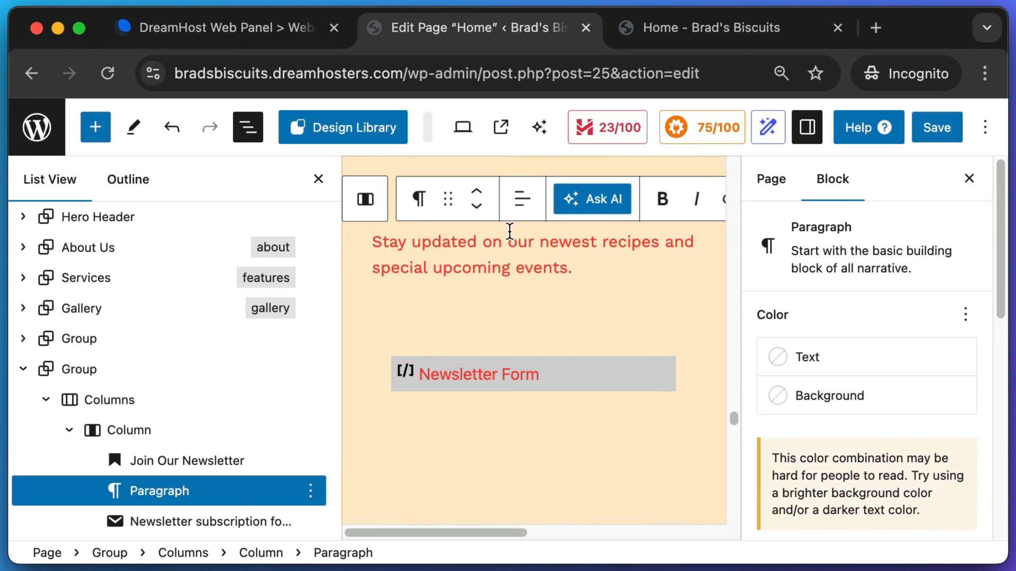
left_click(522, 202)
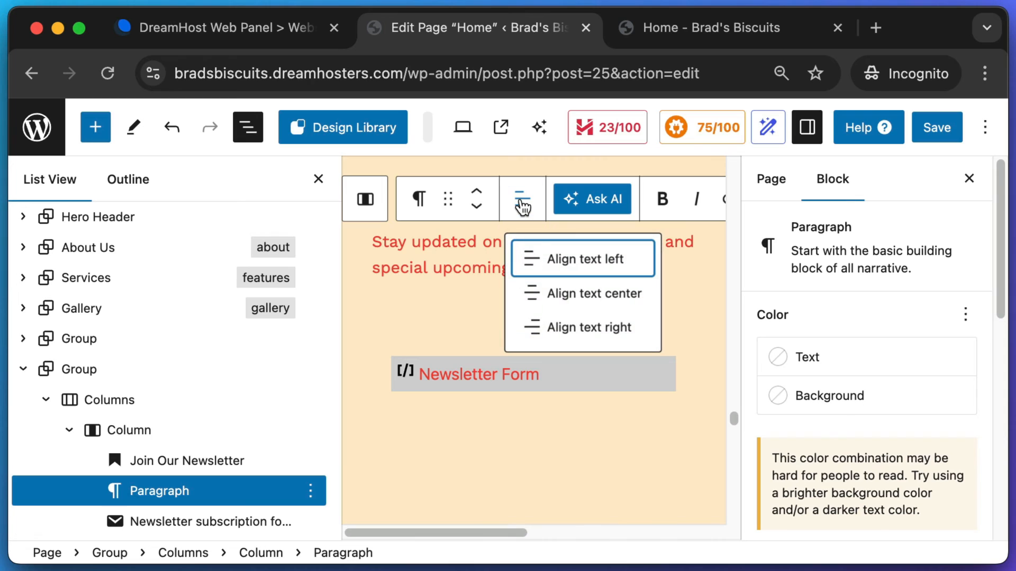
left_click(558, 296)
left_click(925, 135)
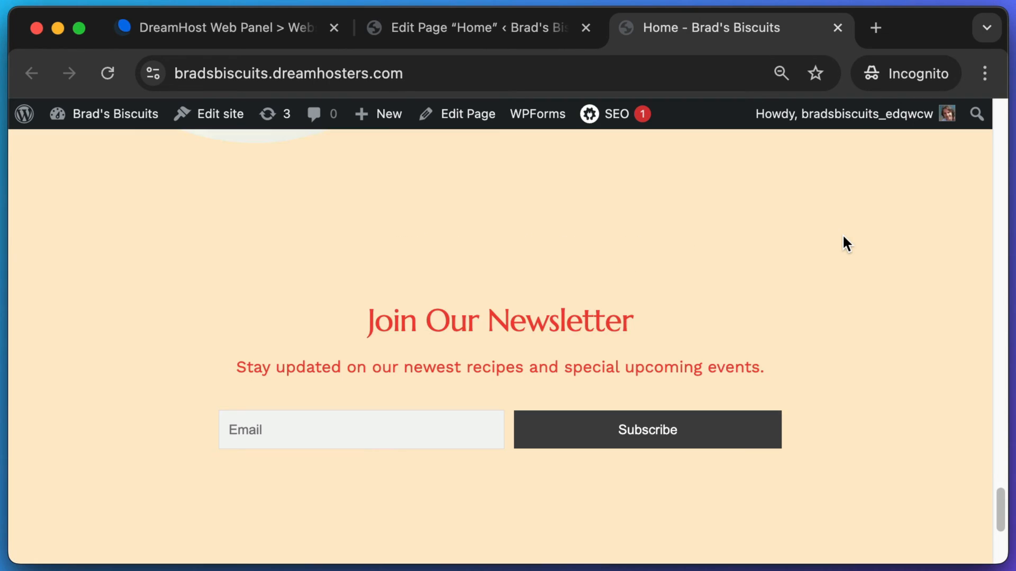
- Take a screenshot of the finished newsletter section
scroll(843, 233, "down", 1)
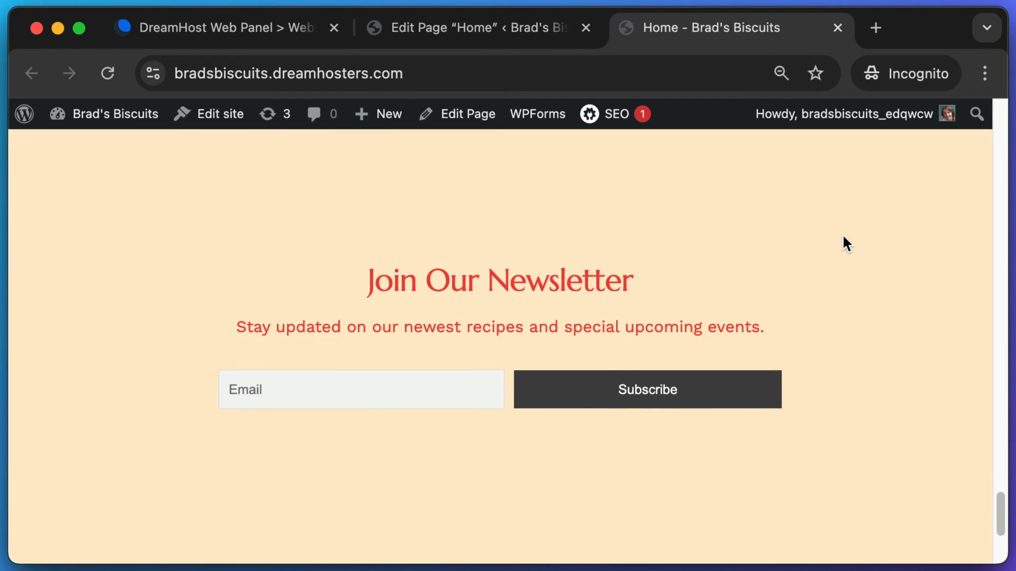
scroll(844, 237, "up", 2)
scroll(843, 238, "down", 2)
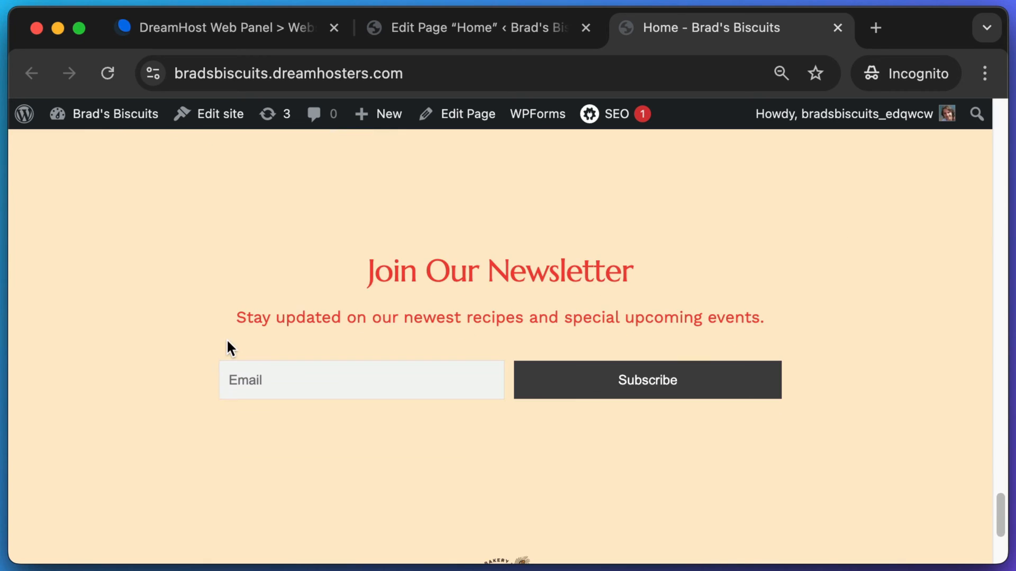
key("super+shift+4")
left_click_drag(174, 318, 815, 470)
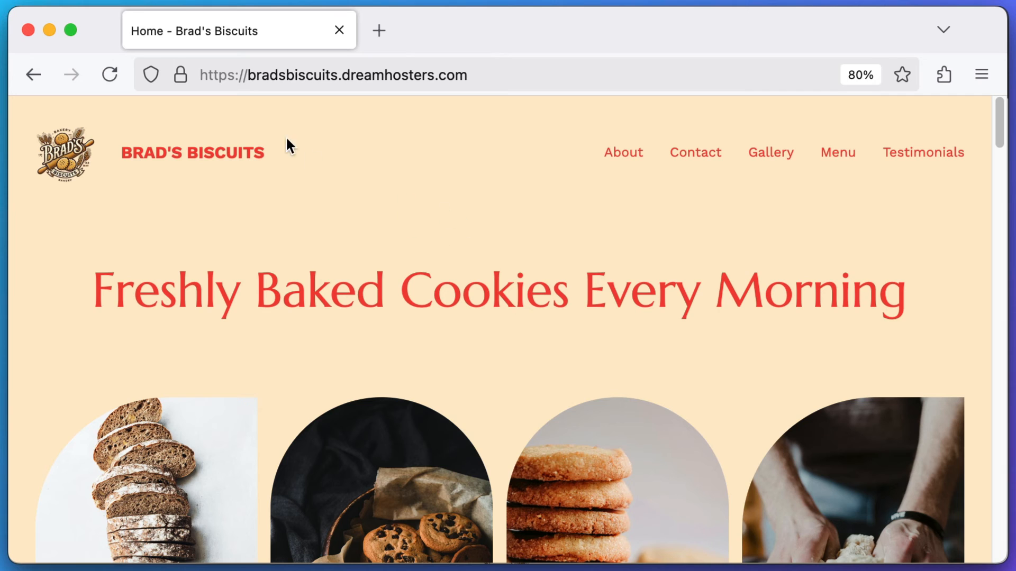
- Reload the live home page and subscribe to the newsletter with a test email address
left_click(117, 79)
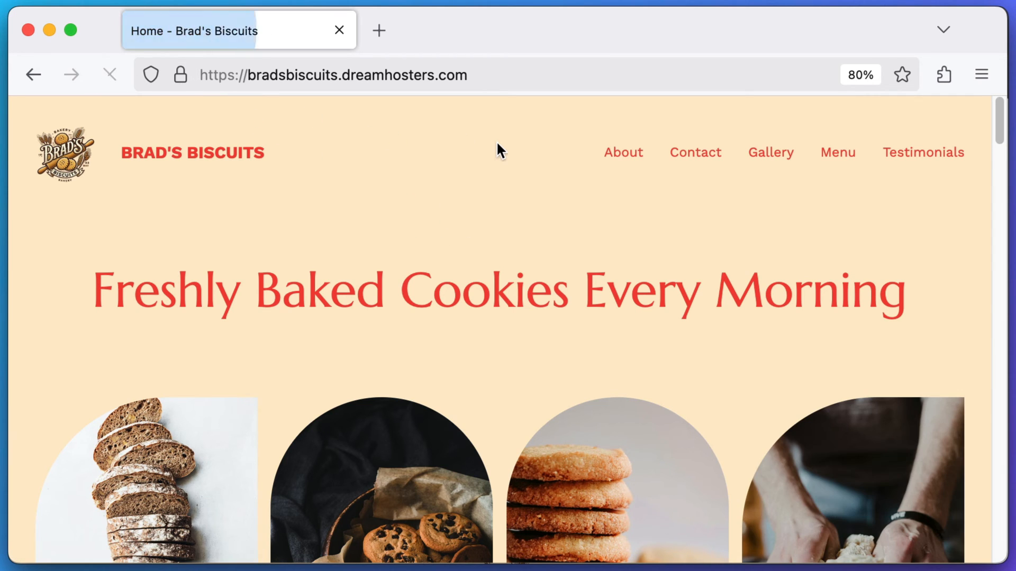
left_click_drag(1000, 121, 1000, 531)
left_click(374, 263)
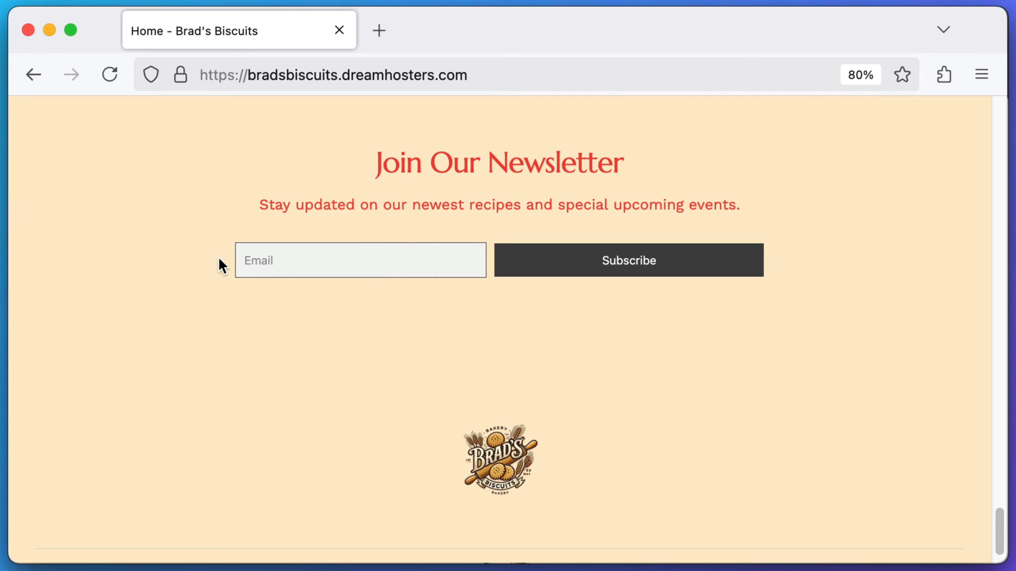
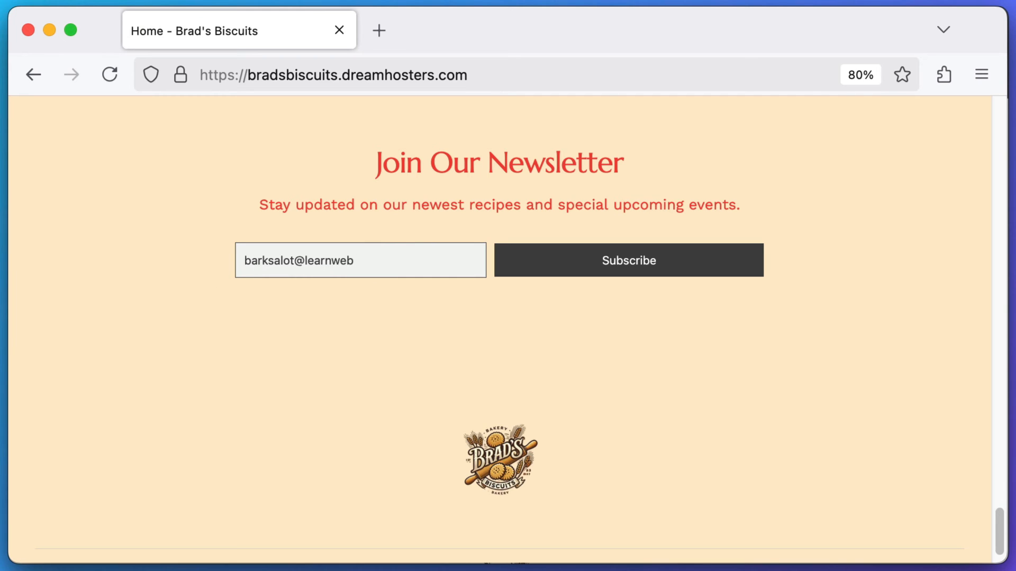
left_click(583, 266)
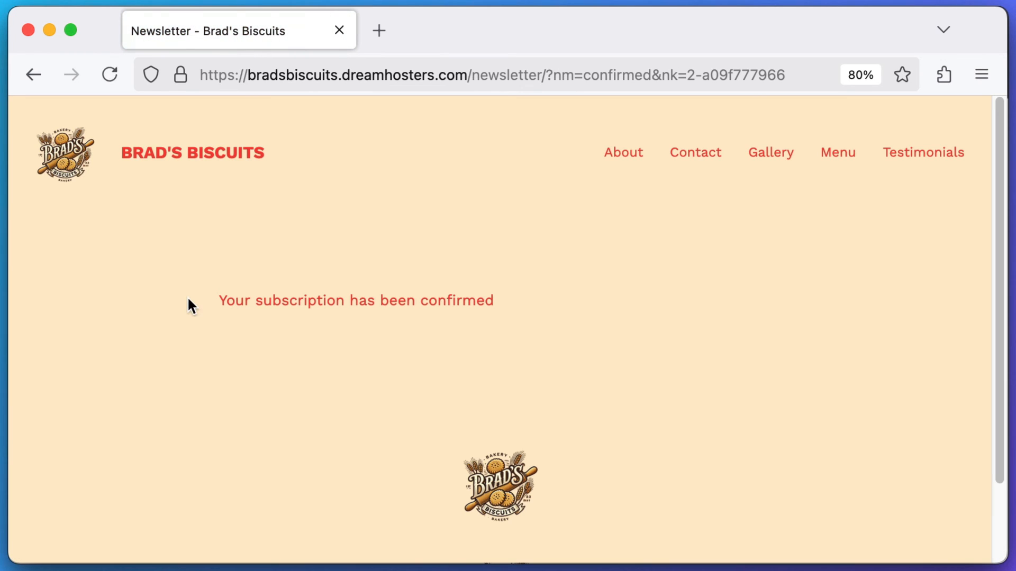
left_click_drag(188, 302, 508, 309)
left_click(557, 306)
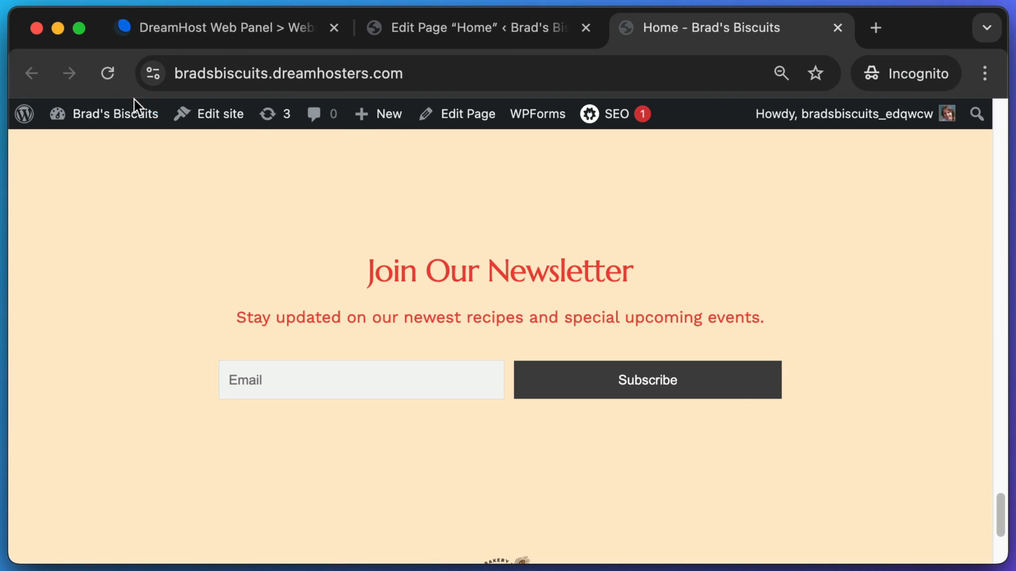
left_click(109, 117)
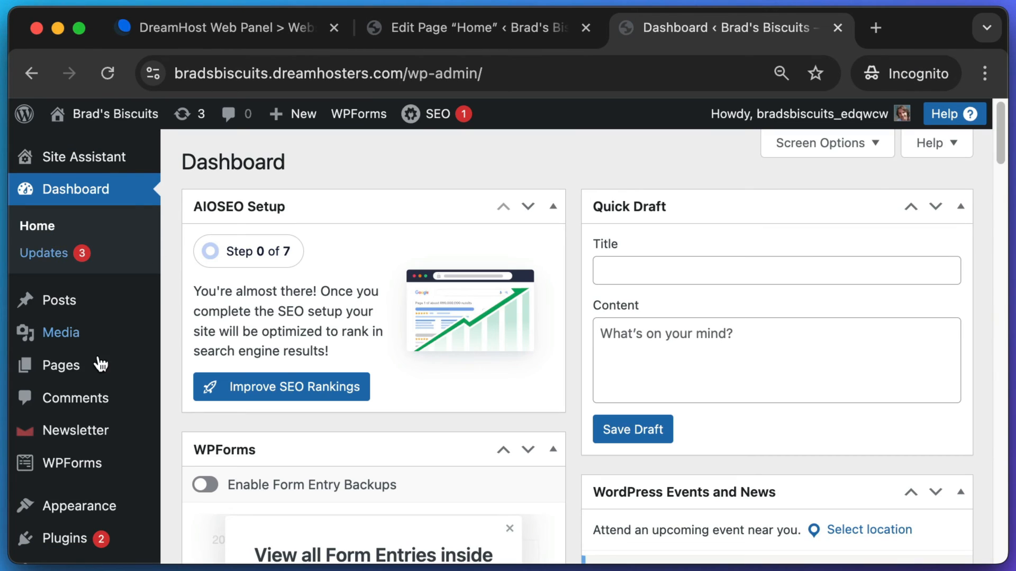
mouse_move(73, 432)
key("super+shift+4")
left_click_drag(18, 418, 125, 442)
left_click(84, 430)
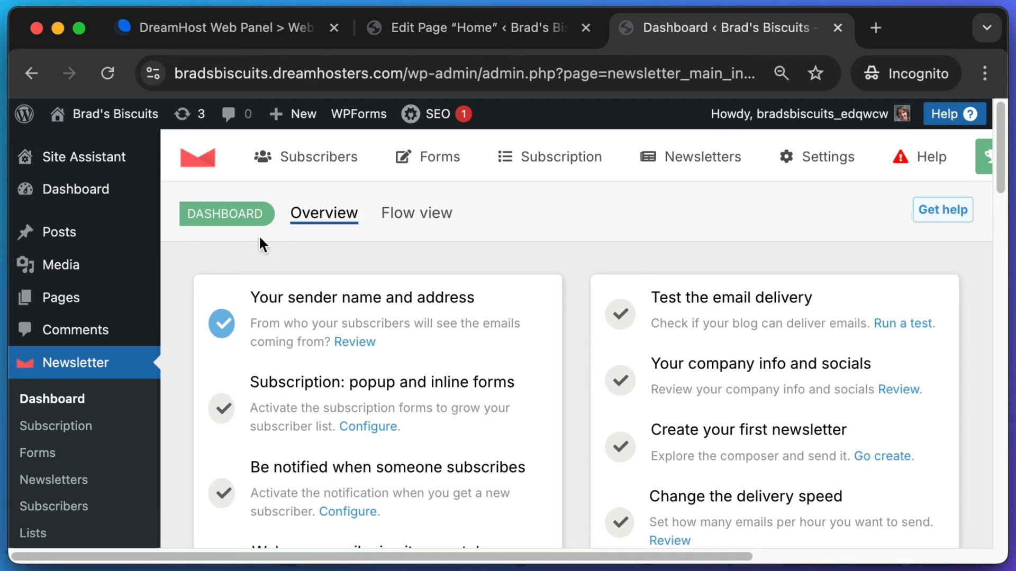
mouse_move(294, 152)
key("super+shift+4")
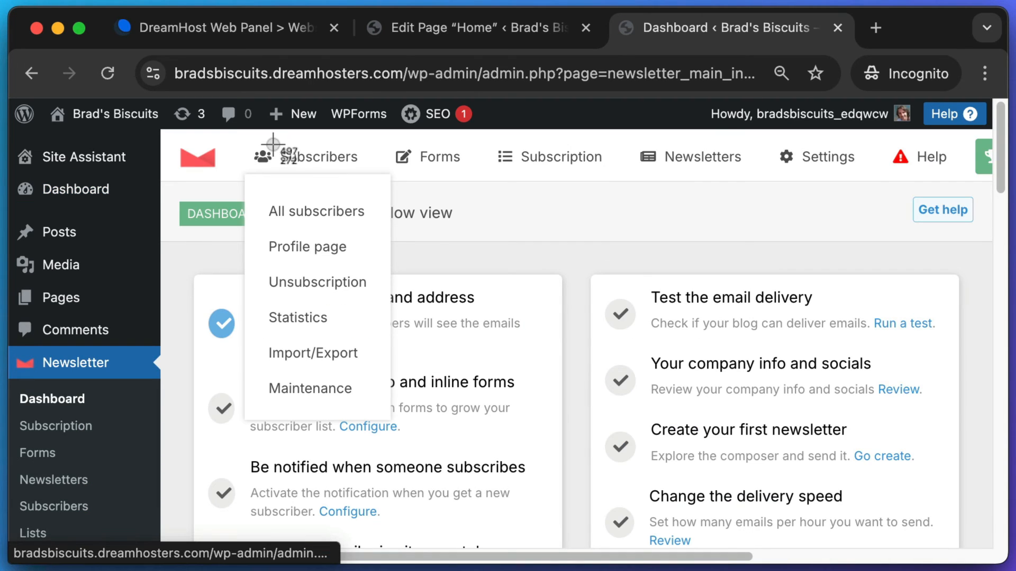
left_click_drag(273, 144, 311, 176)
left_click(293, 207)
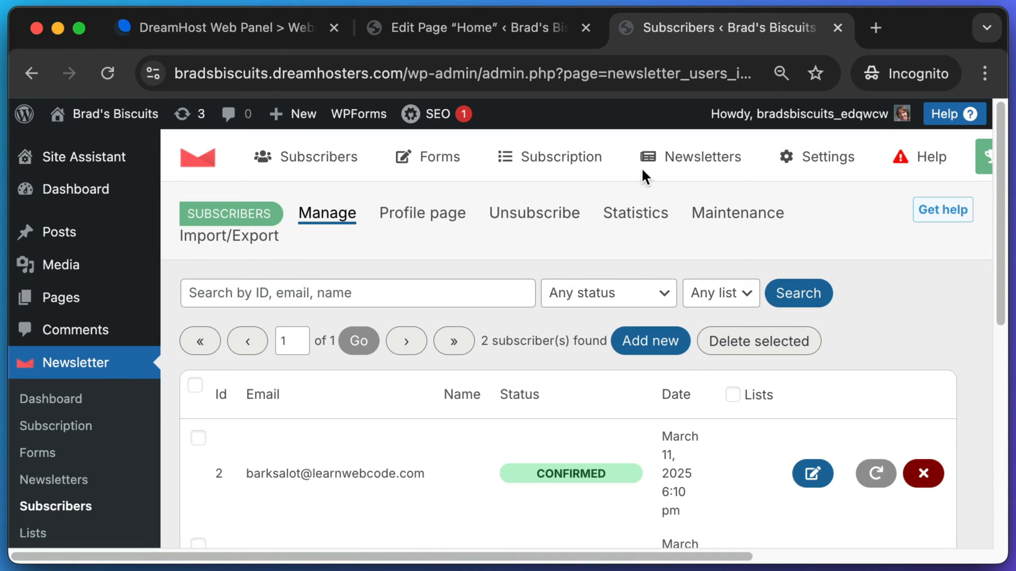
mouse_move(642, 166)
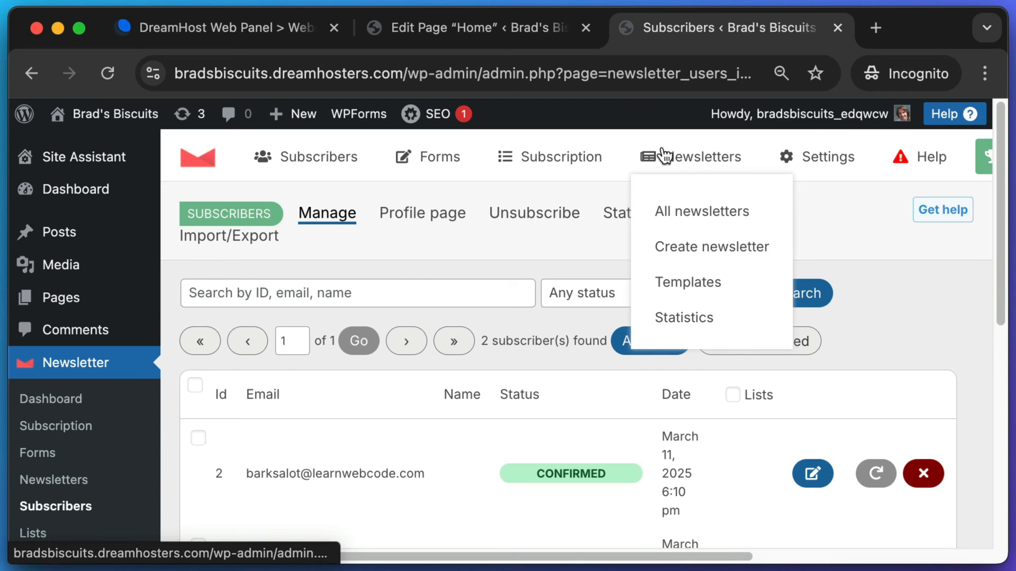
key("super+shift+4")
left_click_drag(637, 133, 749, 170)
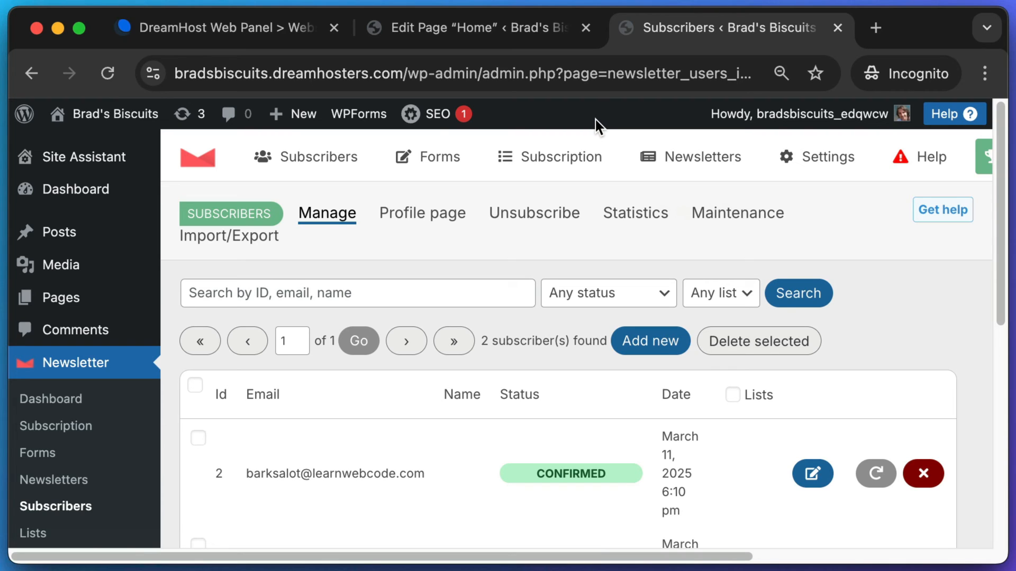
left_click(87, 125)
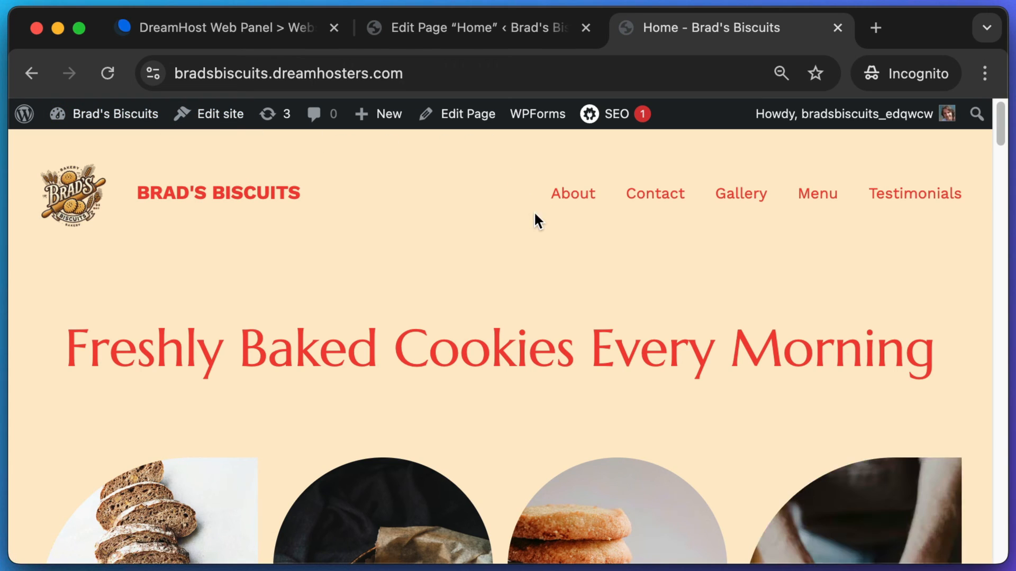
- Go to the Menu page from the site navigation and open it in the block editor
left_click_drag(528, 174, 987, 213)
left_click(819, 200)
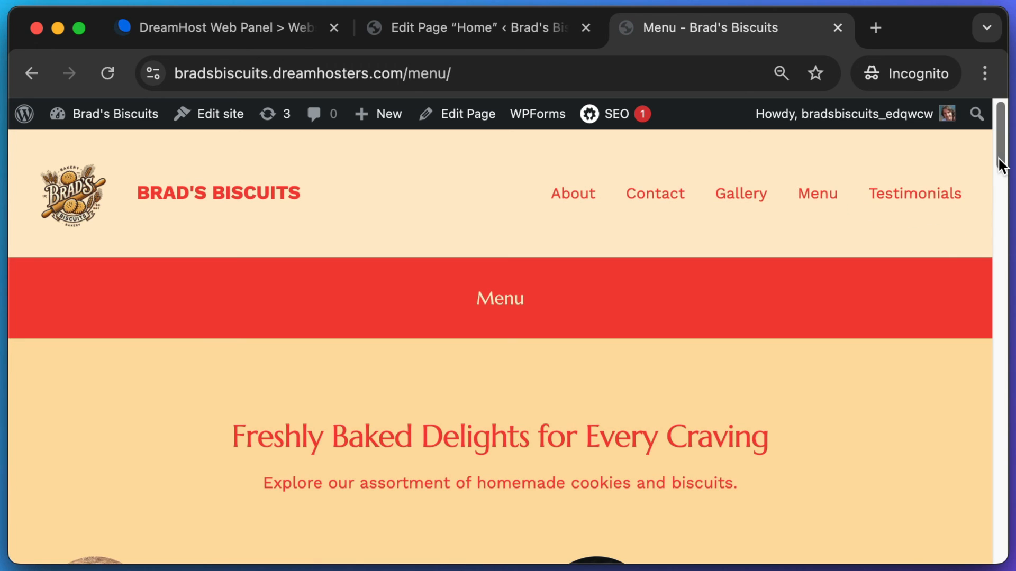
left_click_drag(999, 158, 1002, 203)
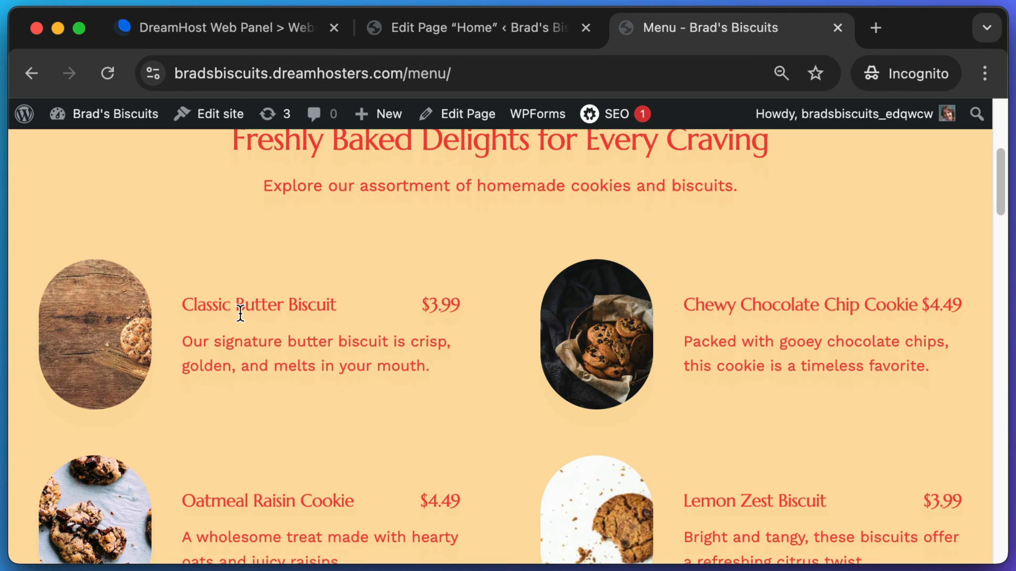
scroll(244, 314, "up", 10)
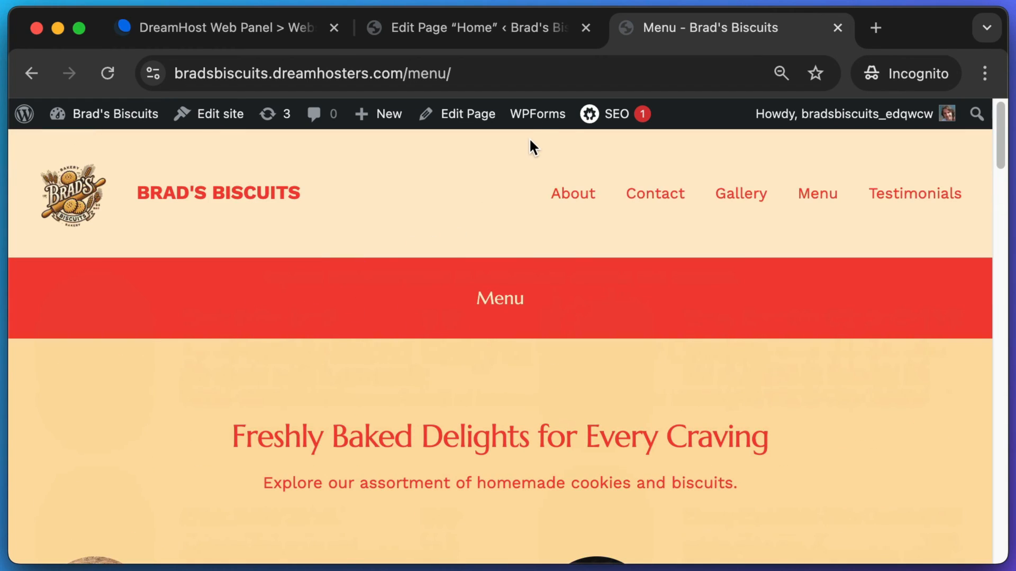
left_click(468, 118)
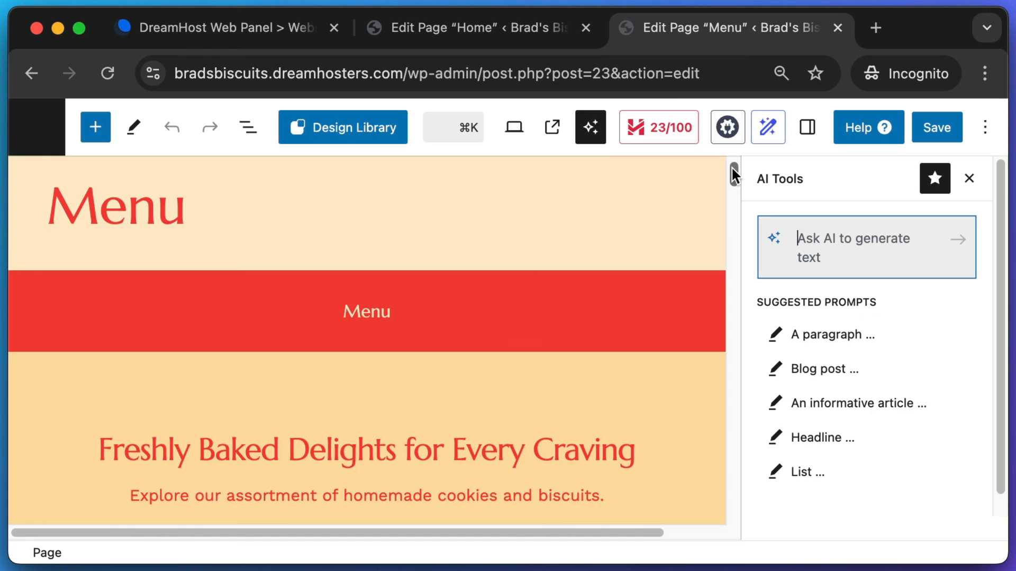
- Inspect the first menu card, selecting 'golden' in its description and the Classic Butter Biscuit image
scroll(443, 281, "down", 6)
left_click(208, 345)
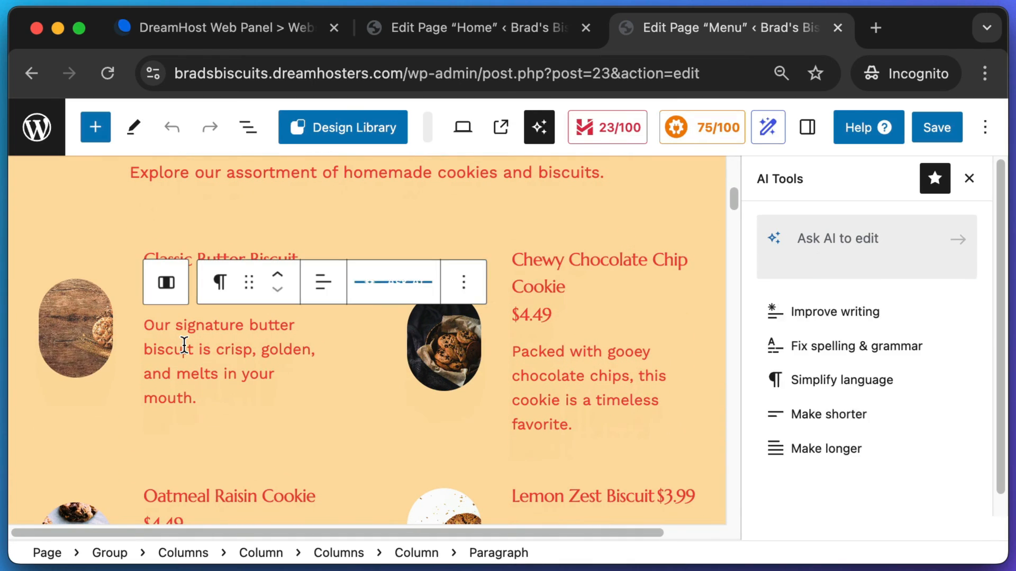
left_click_drag(261, 351, 169, 351)
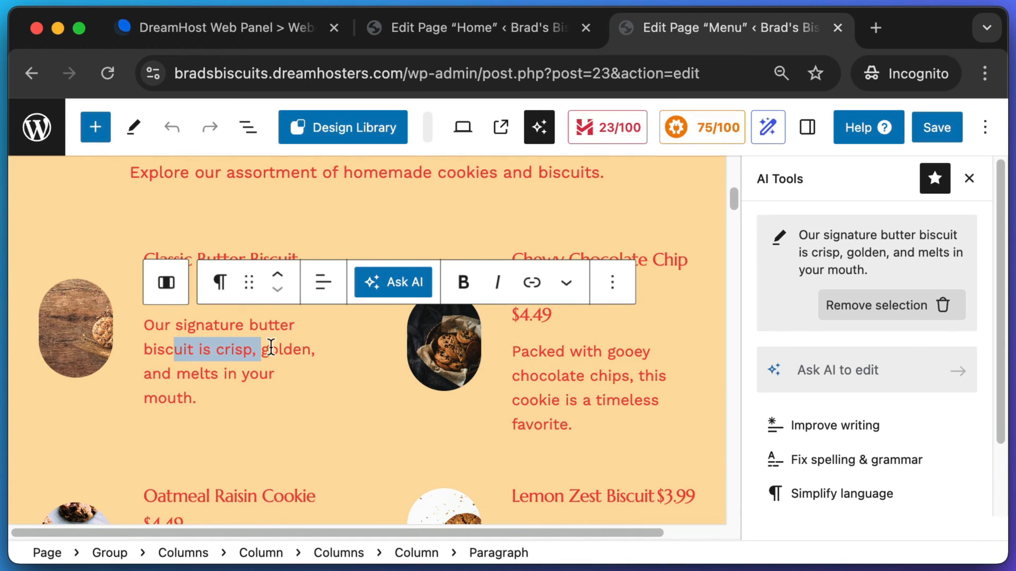
left_click(299, 349)
left_click_drag(311, 349, 261, 349)
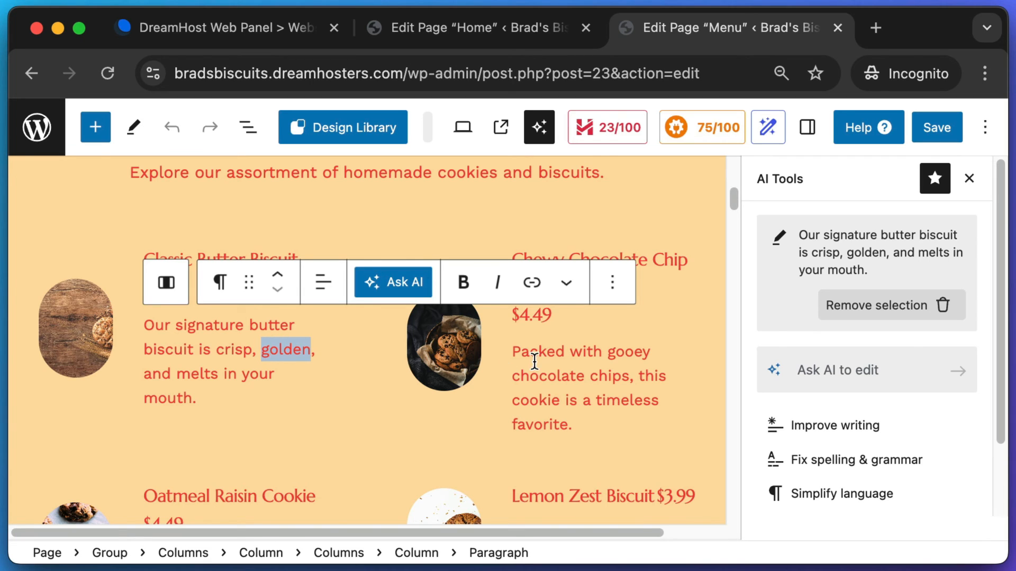
scroll(225, 340, "down", 3)
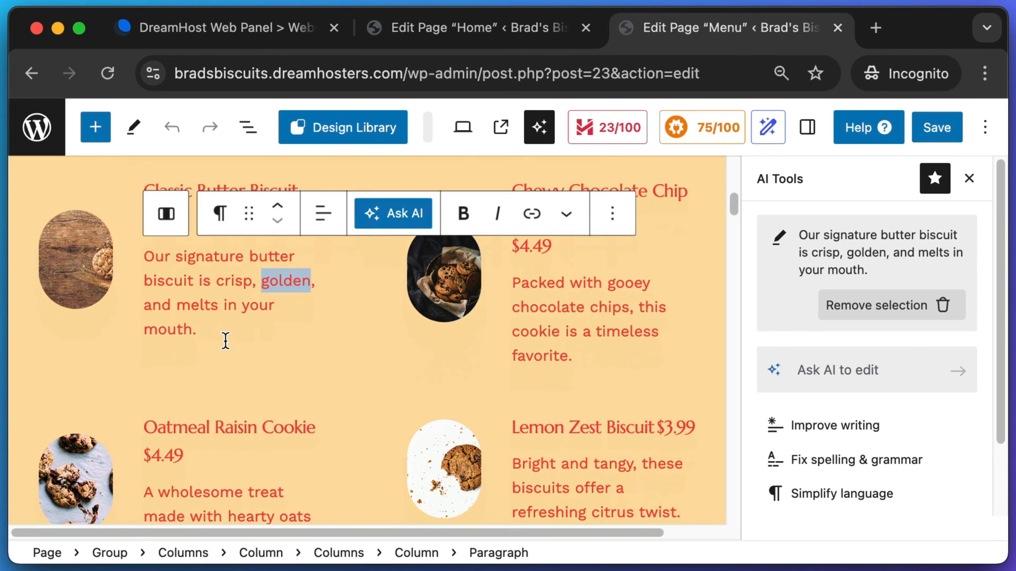
left_click(76, 260)
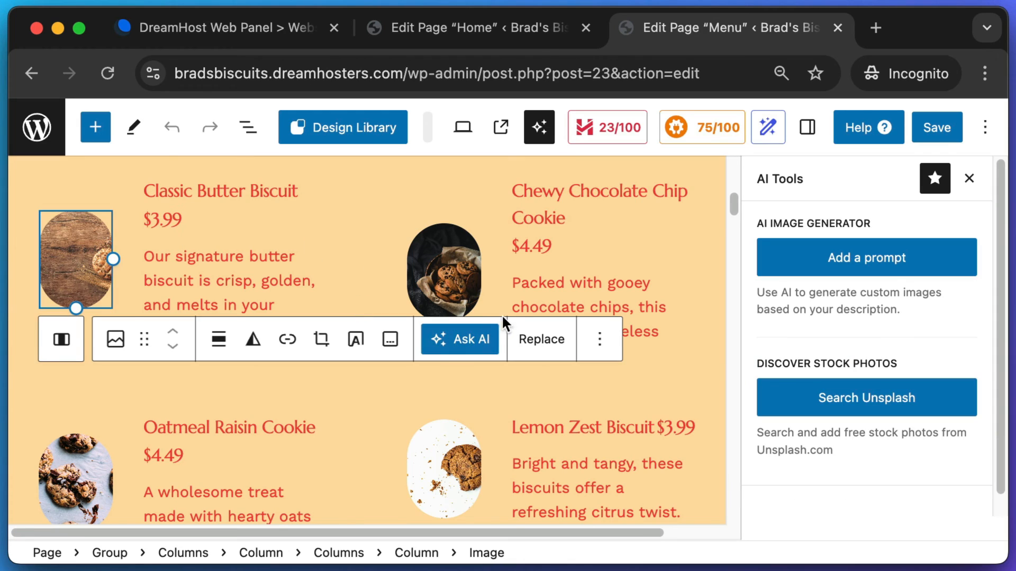
key("super+shift+4")
left_click_drag(505, 314, 584, 373)
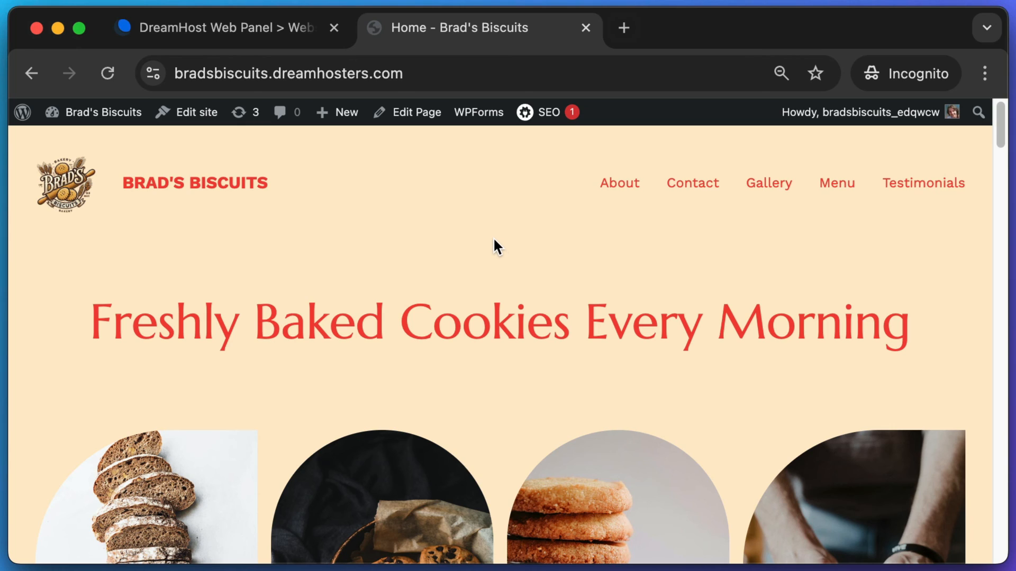
- Go to the WordPress admin dashboard and zoom the page view to 90%
left_click(81, 114)
key("super+equal")
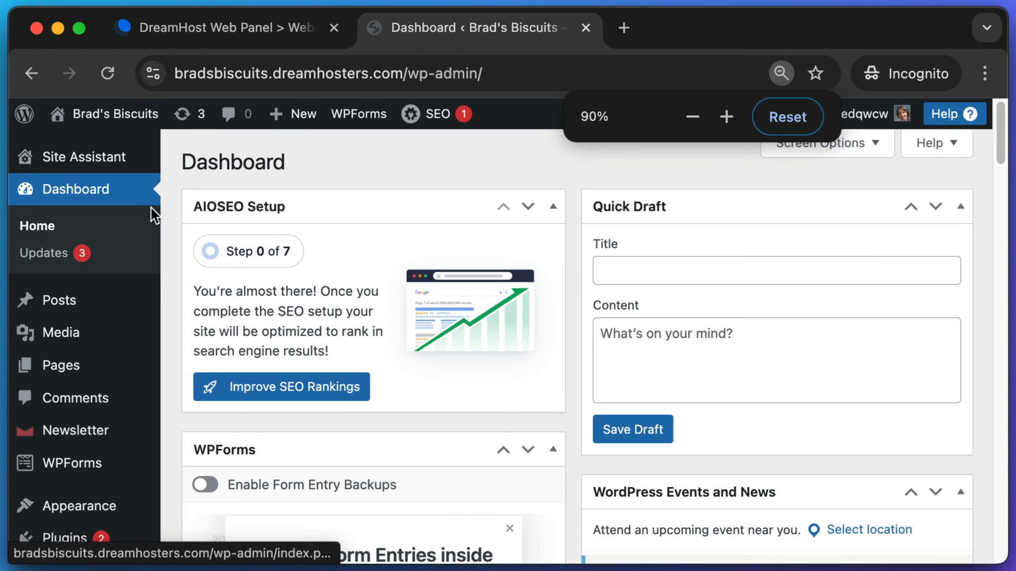
key("super+shift+4")
left_click_drag(165, 173, 448, 407)
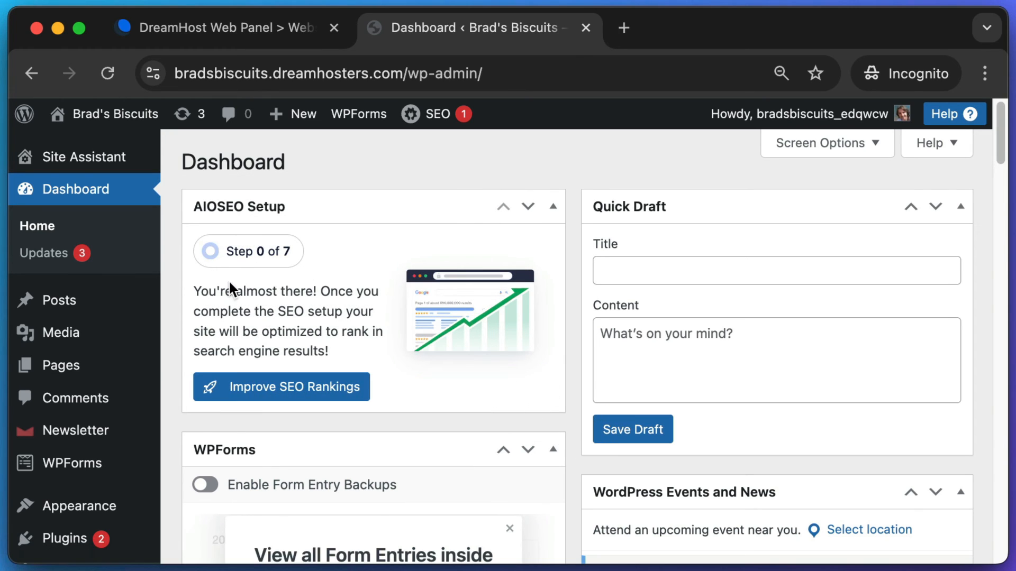
- Launch the AIOSEO setup wizard from the dashboard's AIOSEO Setup panel
key("super+shift+4")
left_click_drag(186, 314, 369, 423)
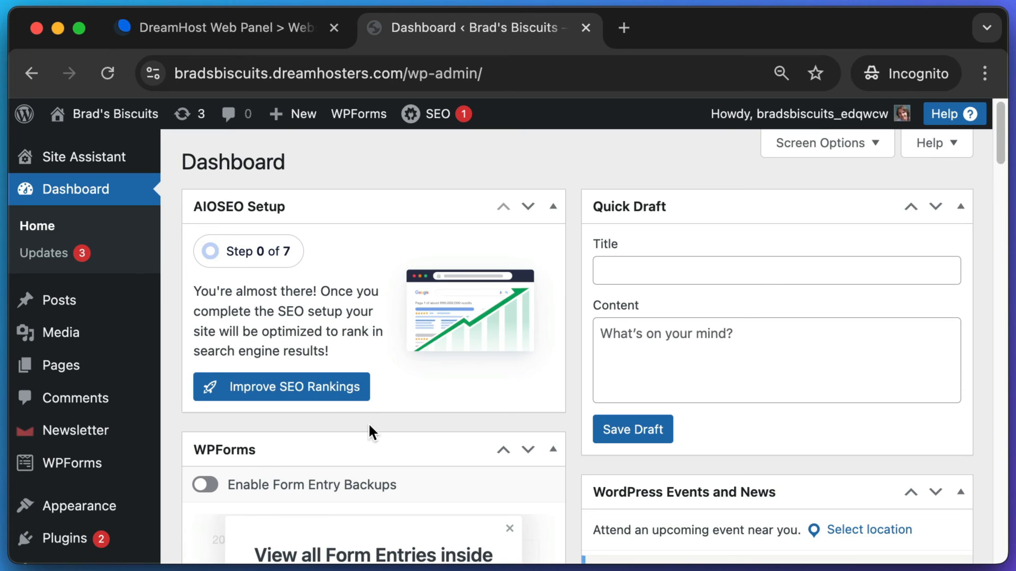
left_click(257, 391)
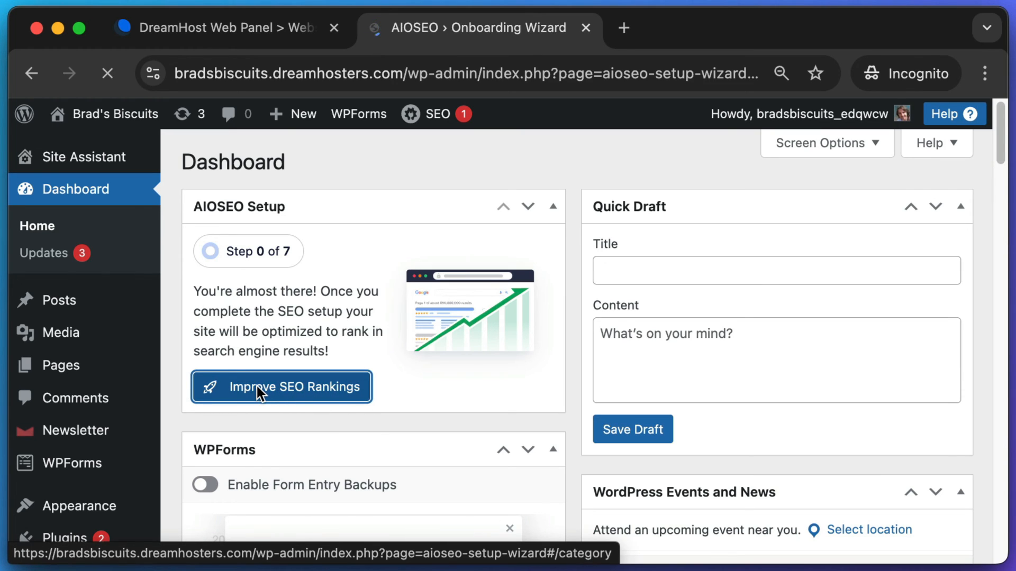
scroll(689, 343, "down", 3)
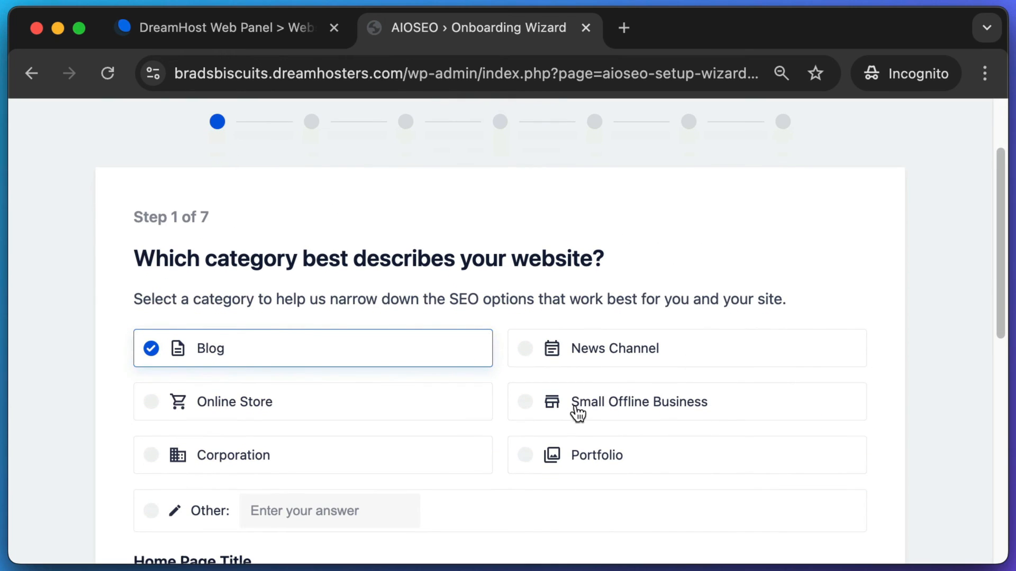
- Choose Small Offline Business and set the home page title to 'Best Biscuits in California | Brad's Biscuits'
left_click(618, 407)
scroll(896, 379, "down", 10)
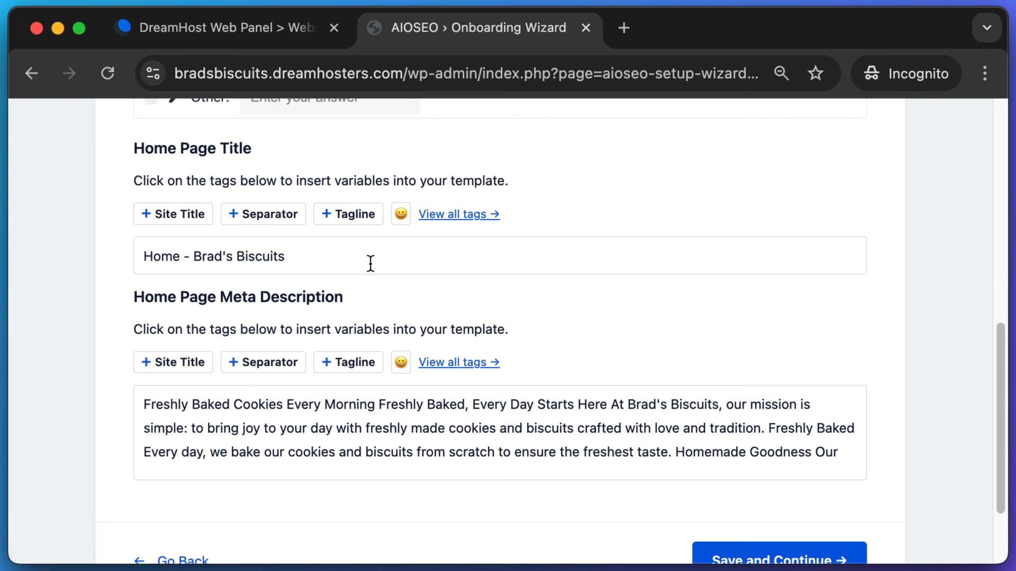
left_click_drag(371, 263, 108, 270)
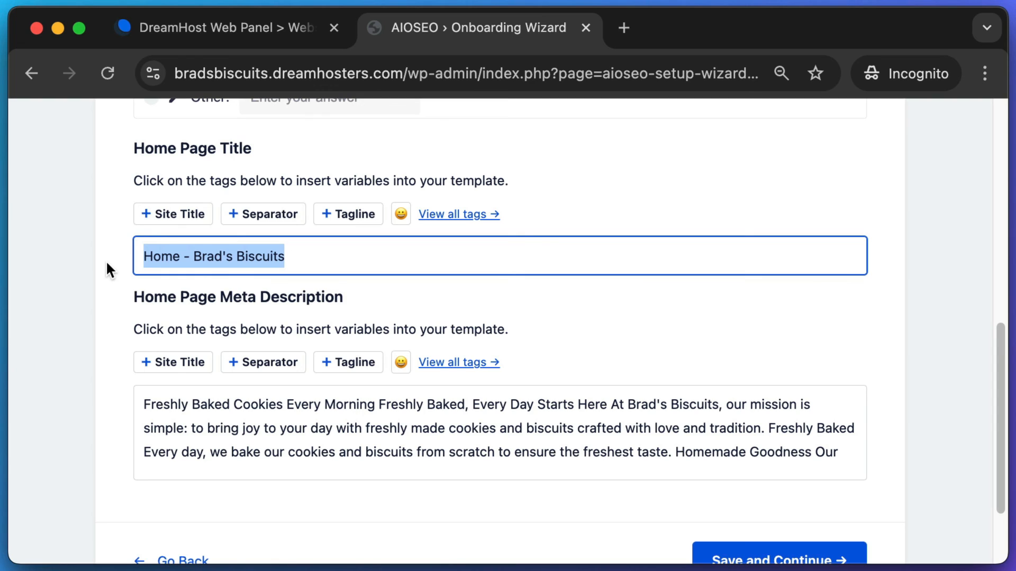
type("Best B")
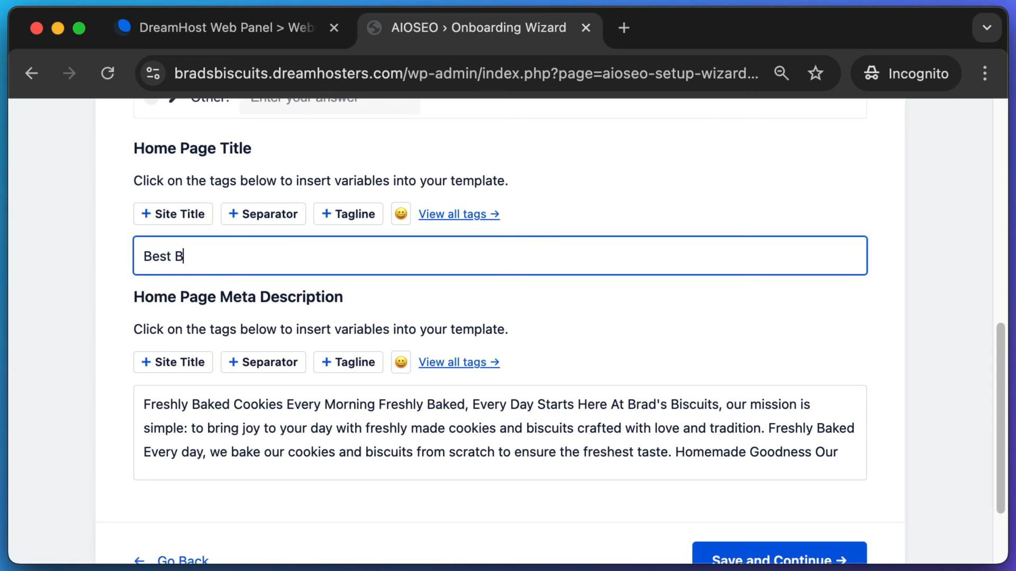
type("iscuits in Cal")
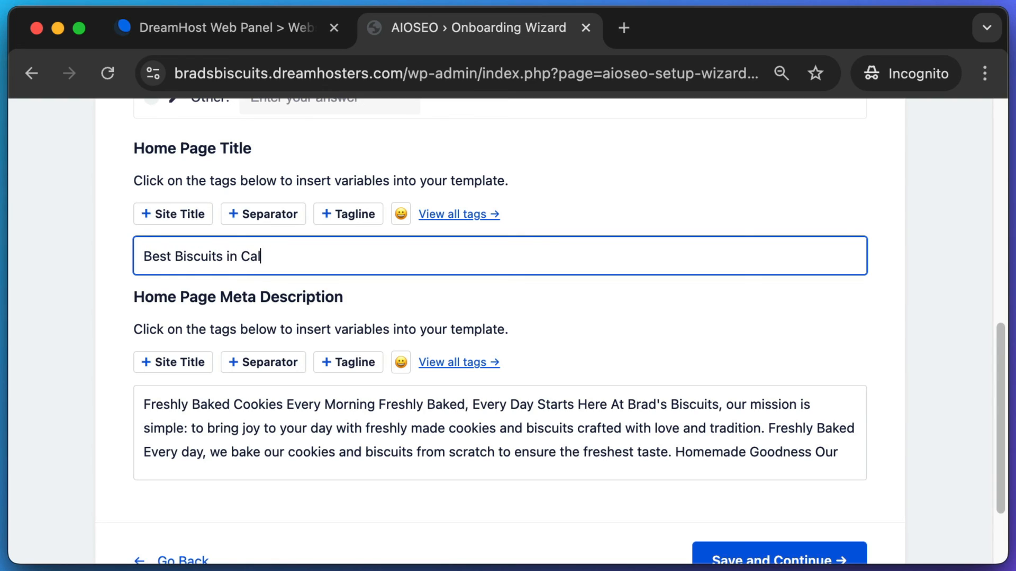
type("ifornia")
type("| Brad")
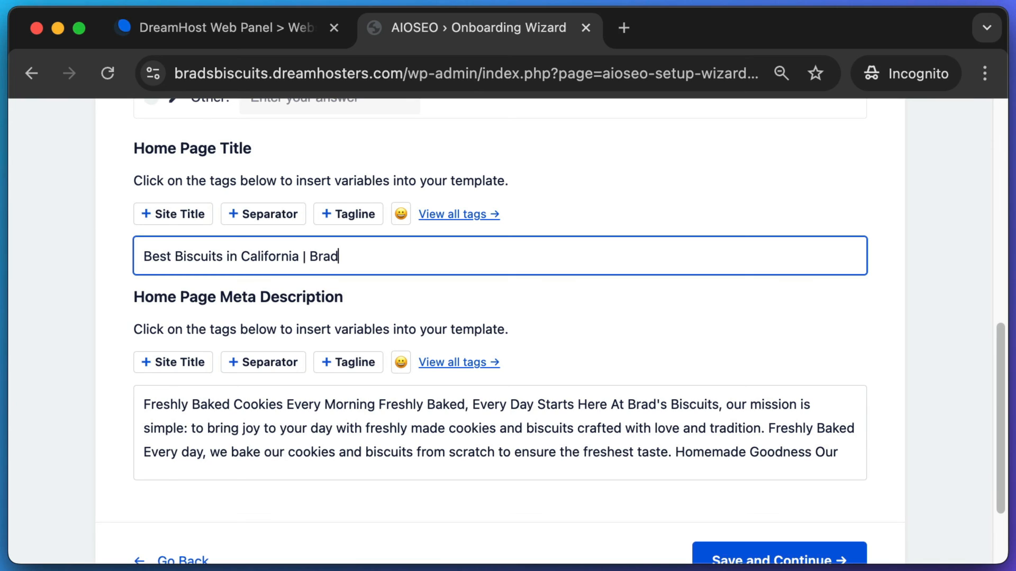
type("'s Biscuits")
- Trim the meta description to run from 'Here At' through 'tradition.', then save Step 1
left_click_drag(182, 300, 267, 325)
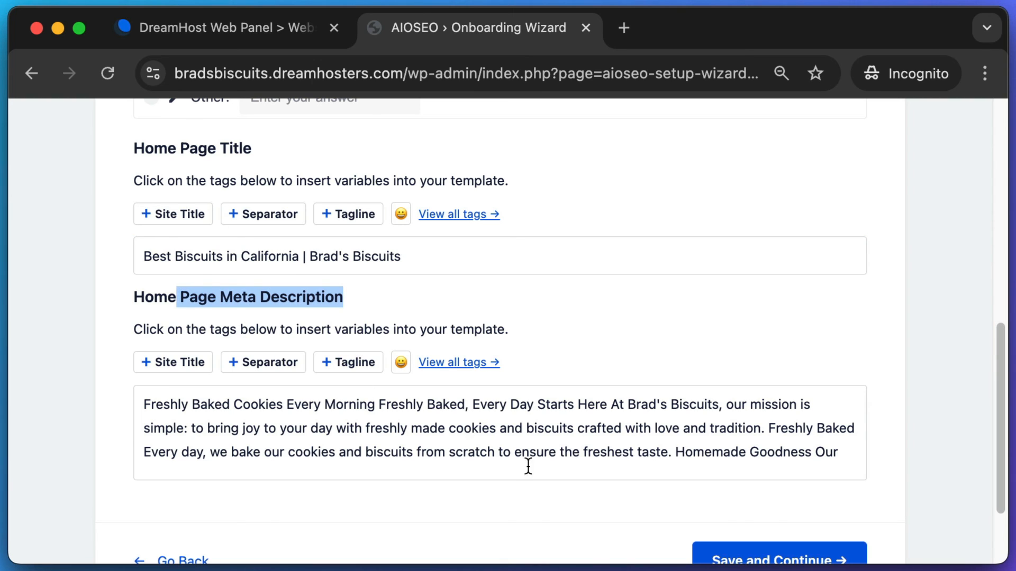
left_click_drag(841, 453, 409, 403)
left_click(447, 423)
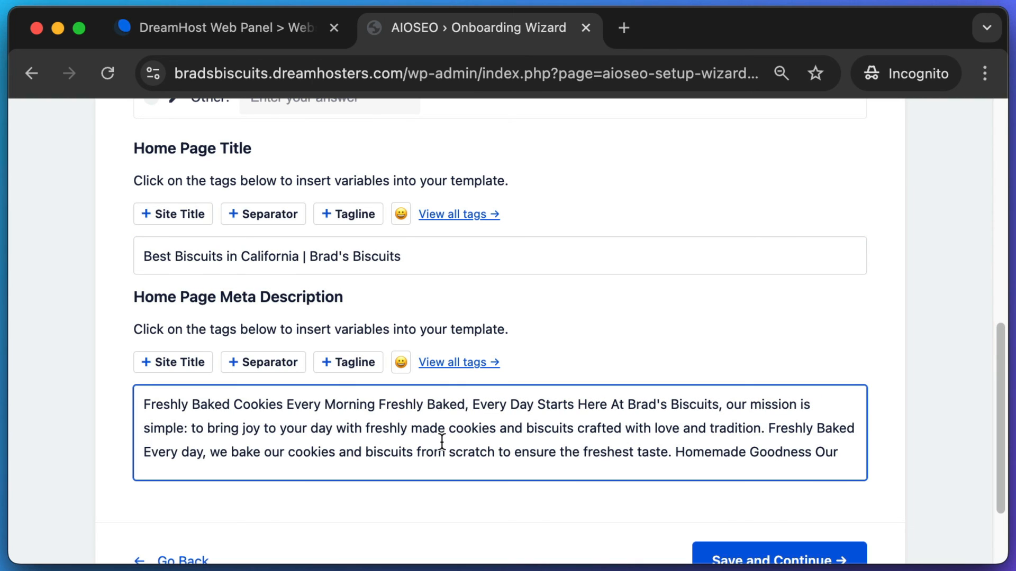
left_click_drag(574, 405, 63, 398)
key("BackSpace")
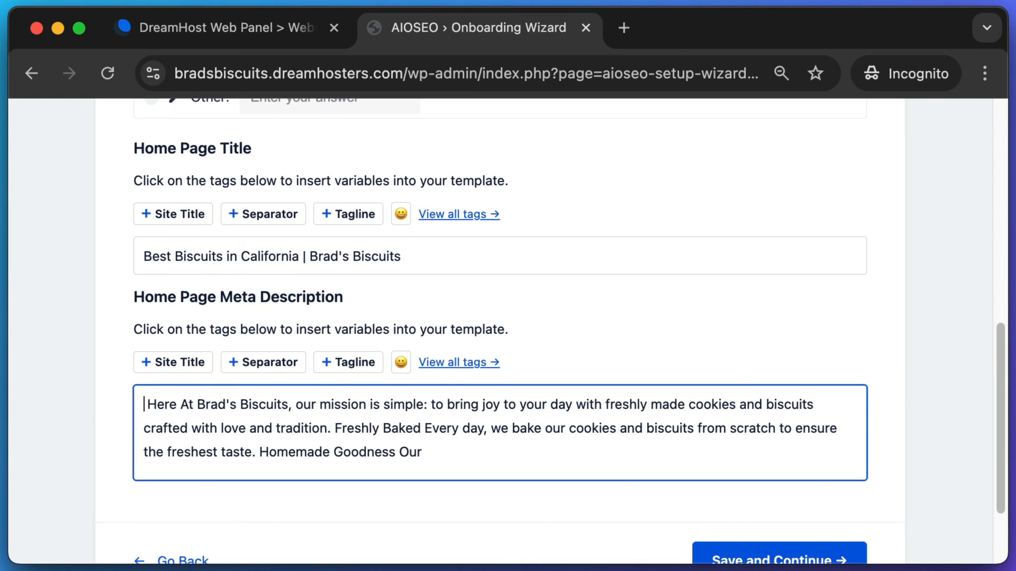
key("BackSpace")
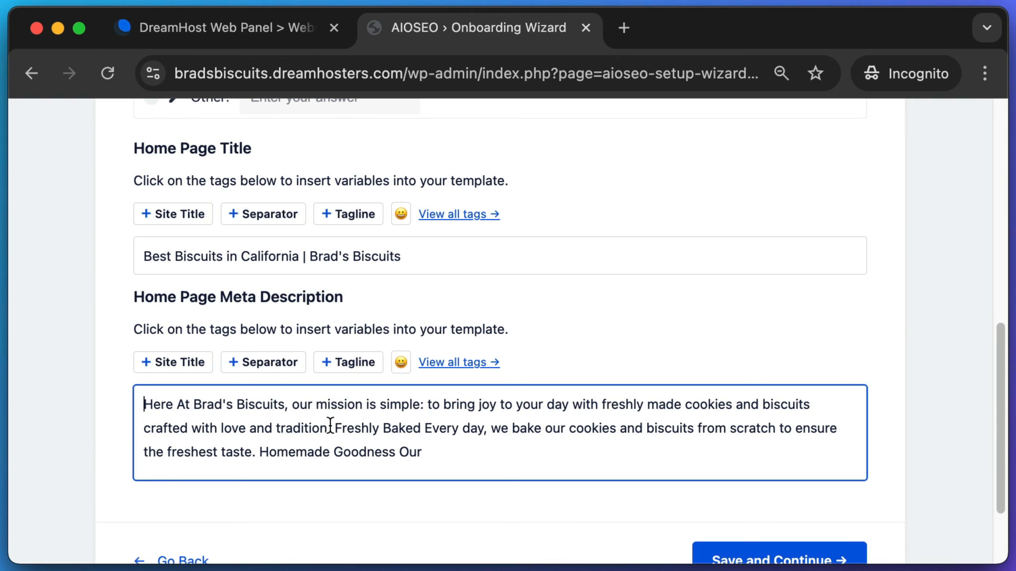
left_click_drag(332, 426, 499, 472)
key("BackSpace")
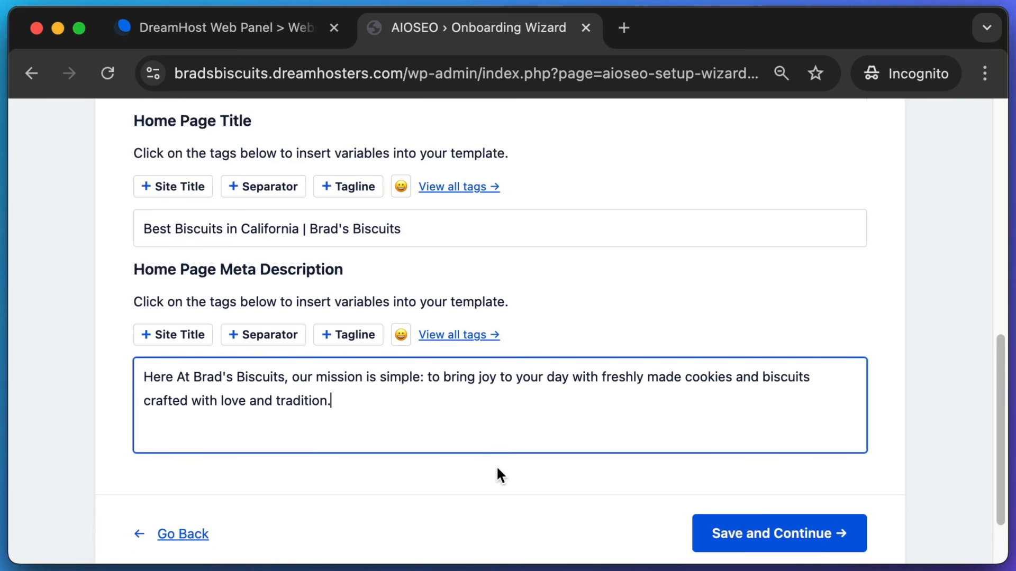
scroll(496, 466, "down", 2)
left_click(732, 503)
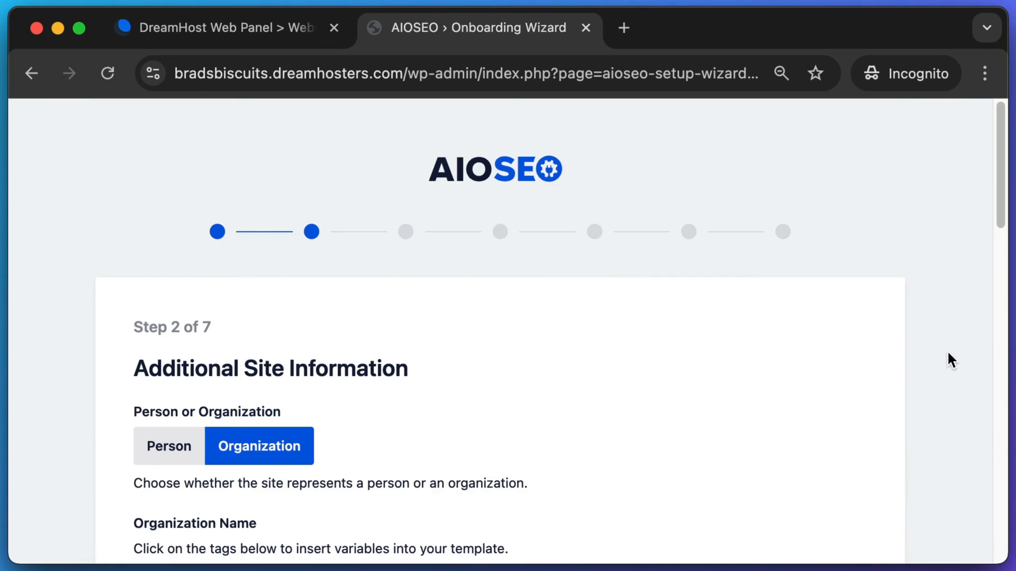
- Leave Step 2's additional site information unchanged and advance to Step 3
scroll(947, 350, "down", 4)
scroll(956, 359, "down", 3)
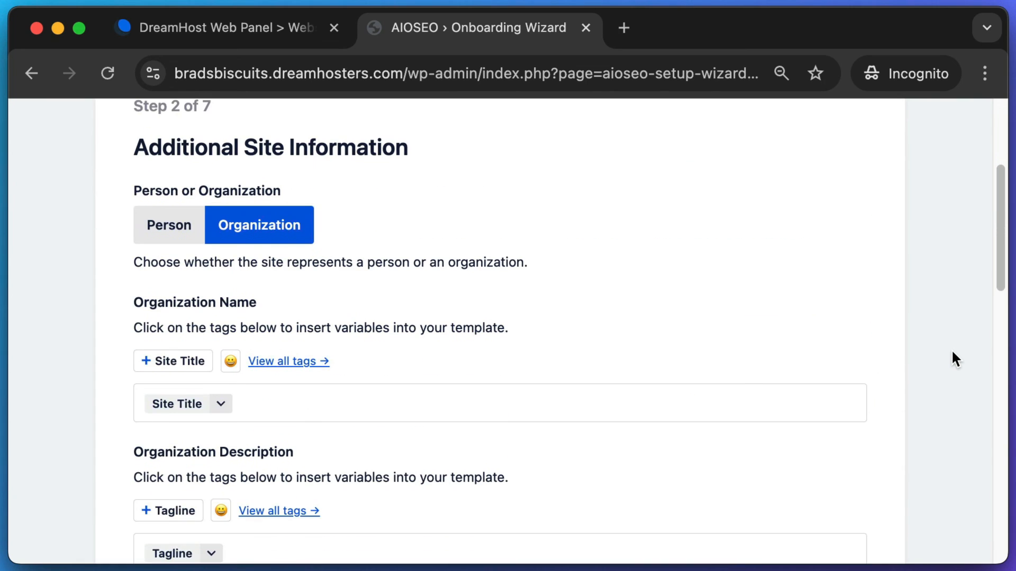
scroll(220, 410, "down", 2)
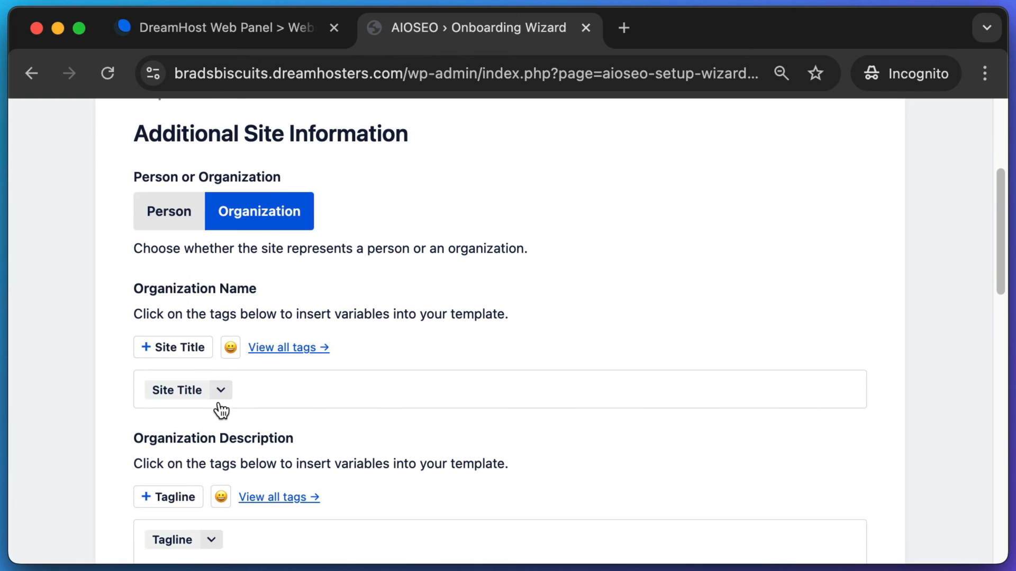
scroll(231, 354, "down", 5)
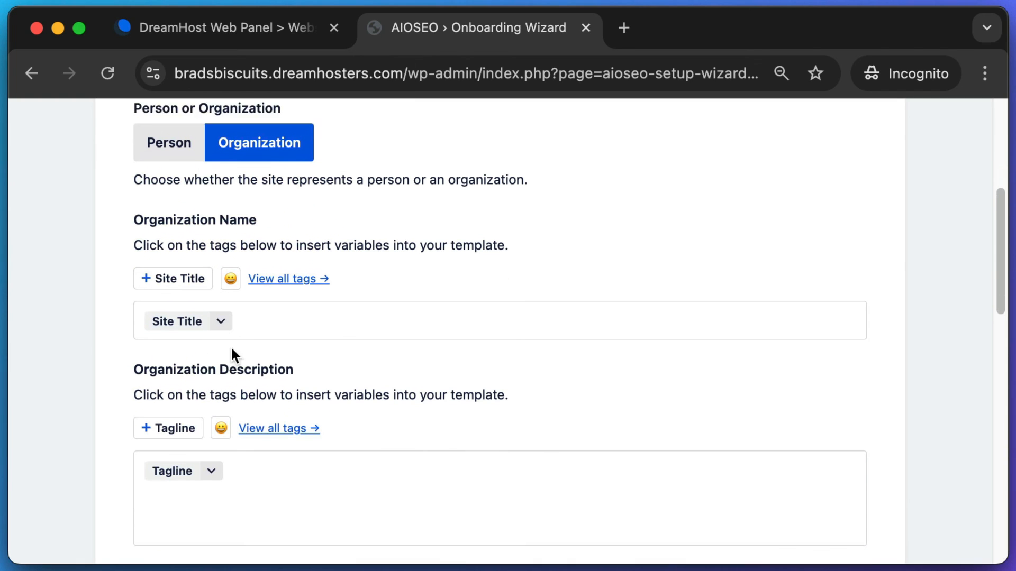
scroll(500, 354, "down", 3)
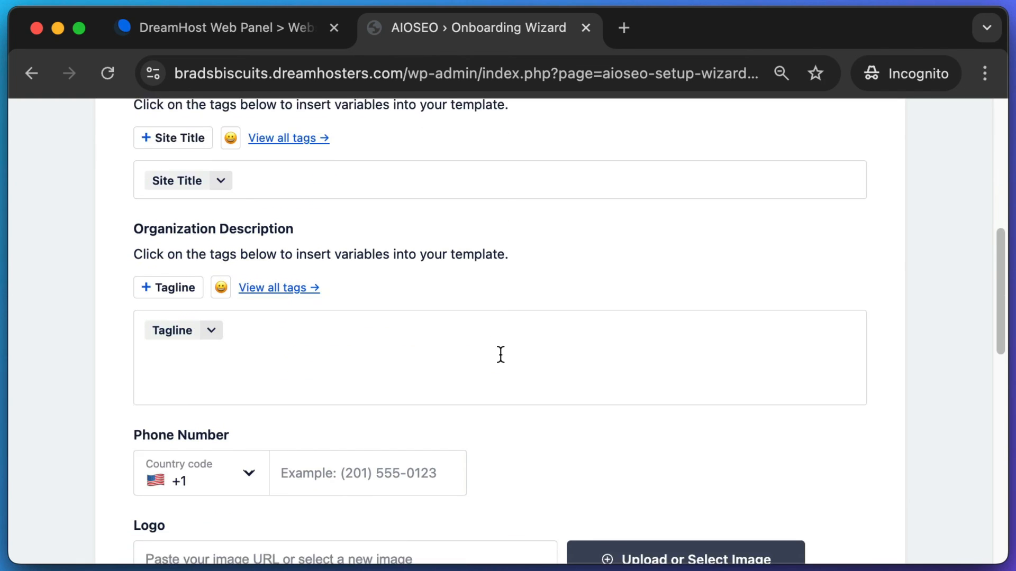
scroll(504, 353, "down", 2)
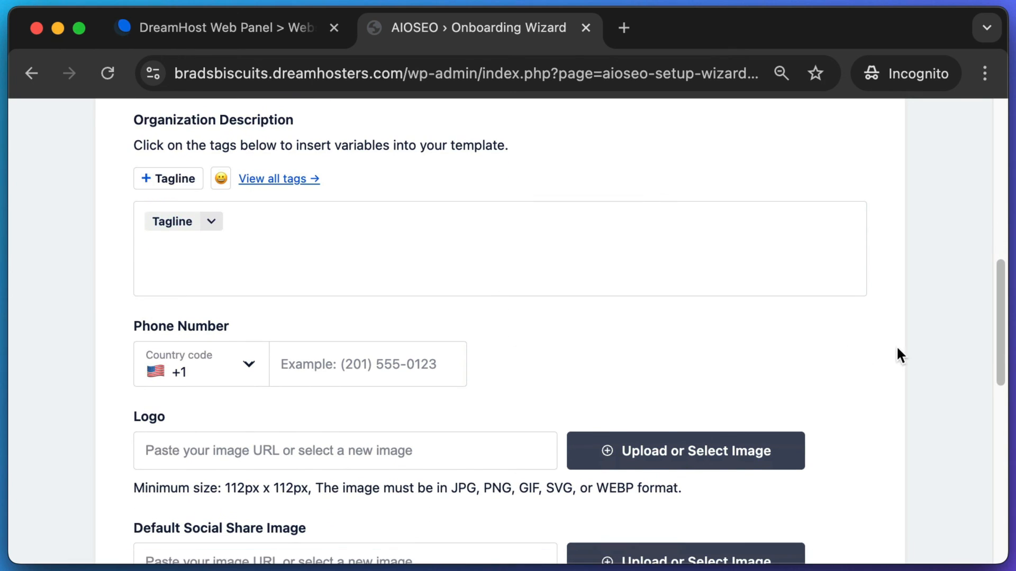
scroll(961, 309, "down", 20)
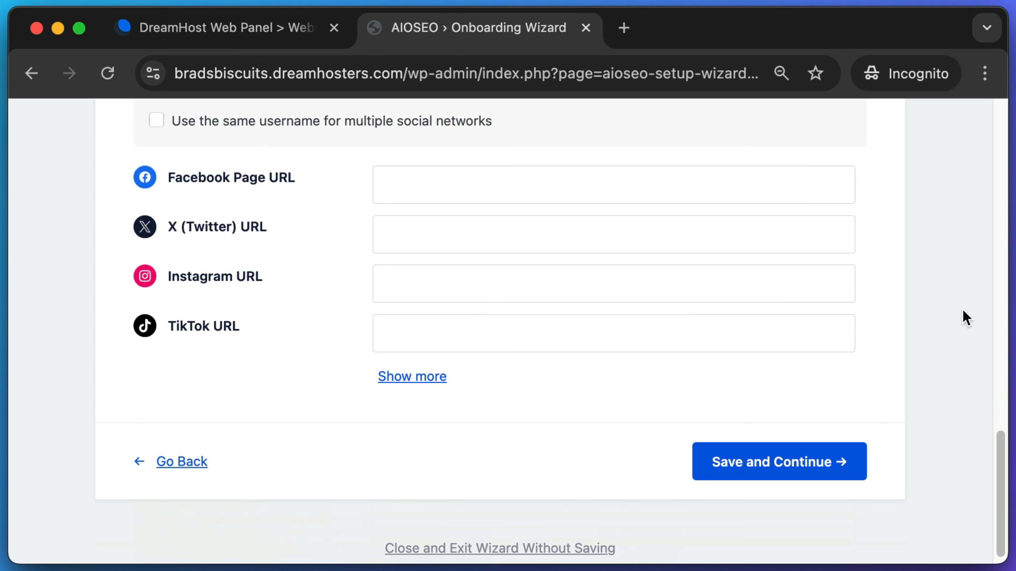
scroll(963, 317, "up", 2)
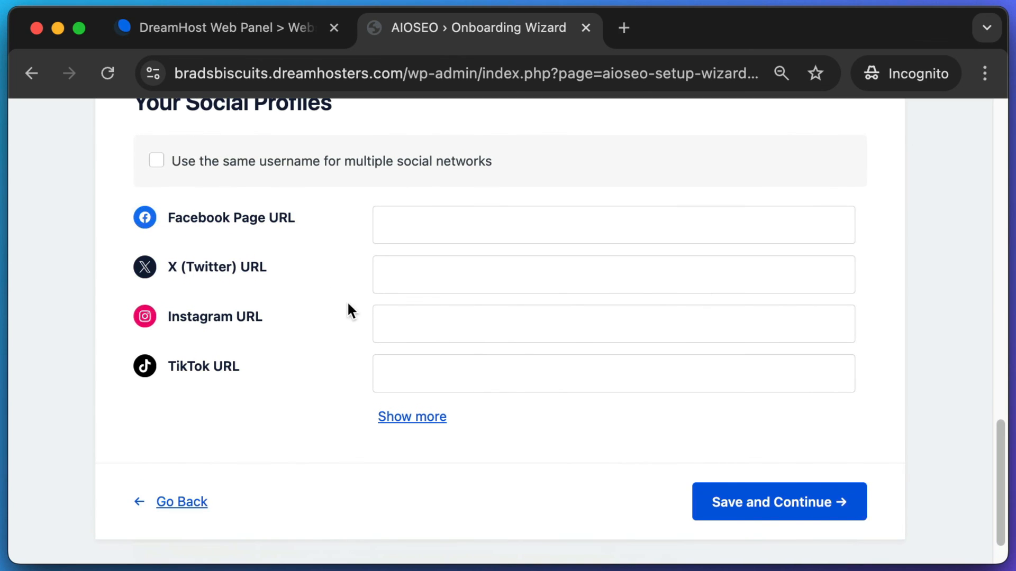
left_click(809, 514)
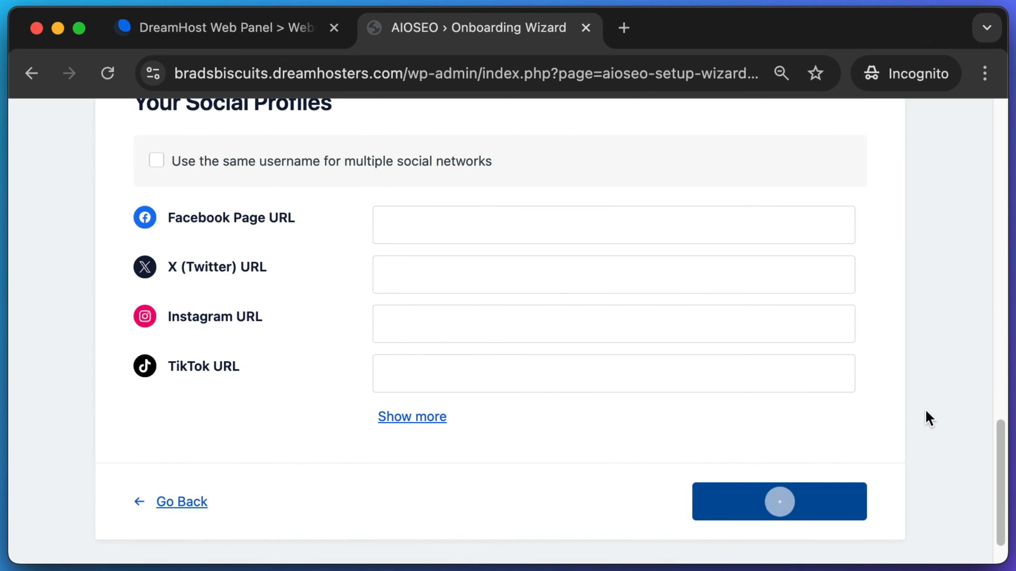
- Keep the recommended SEO features checked on Step 3 and save them
left_click_drag(174, 184, 424, 183)
left_click(510, 186)
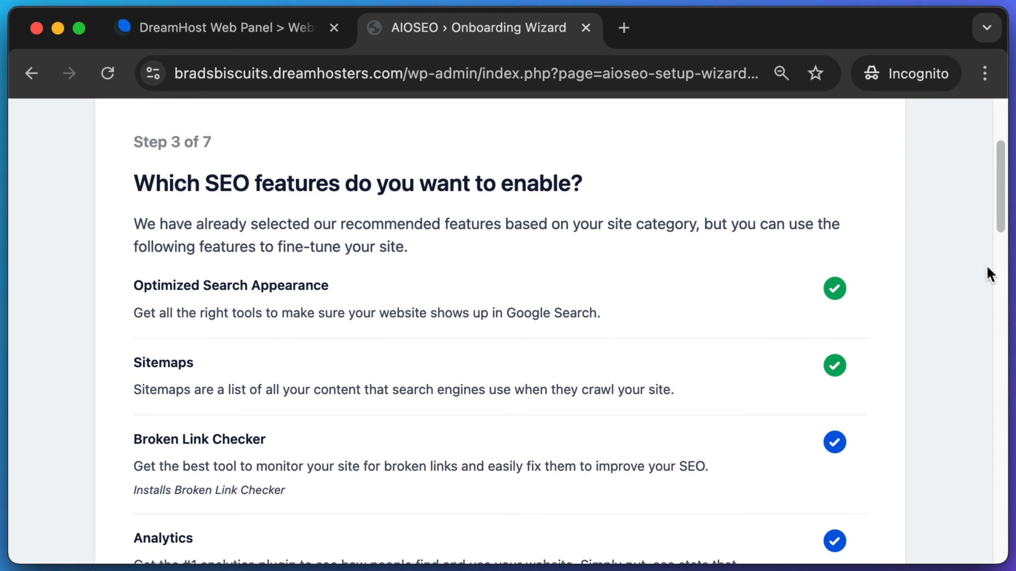
scroll(988, 267, "down", 2)
left_click_drag(1004, 244, 994, 488)
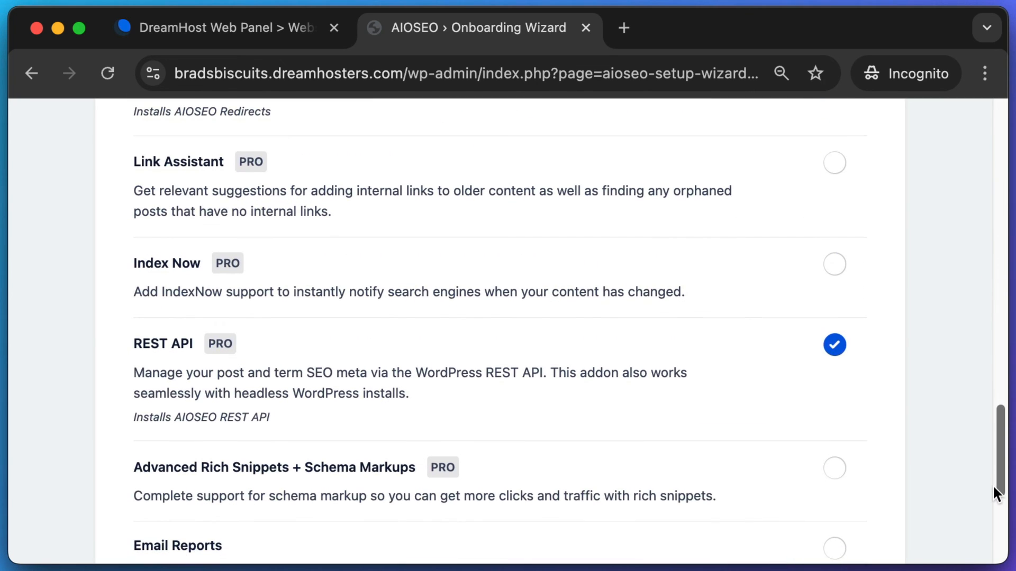
left_click(836, 405)
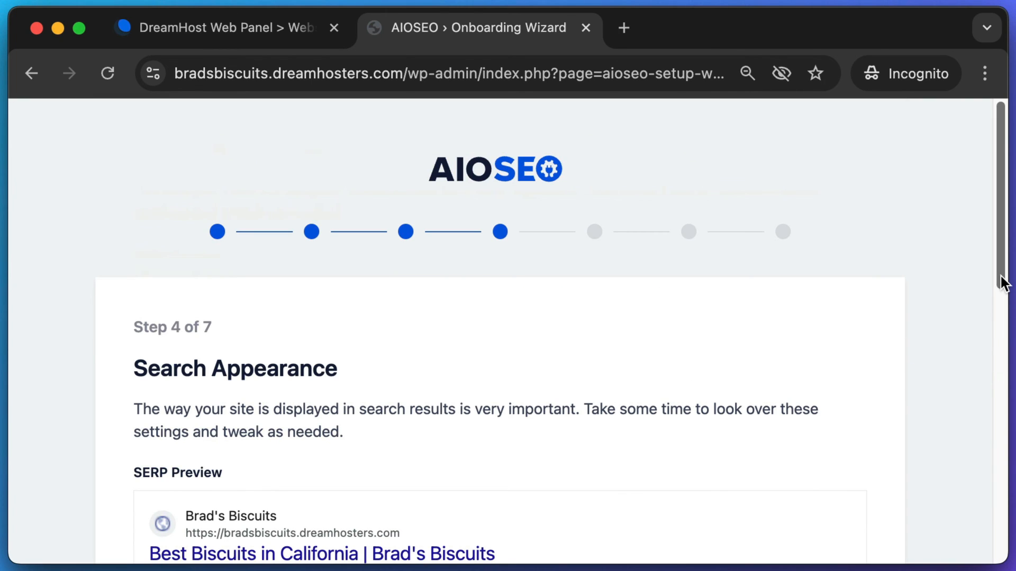
left_click_drag(1001, 281, 1005, 367)
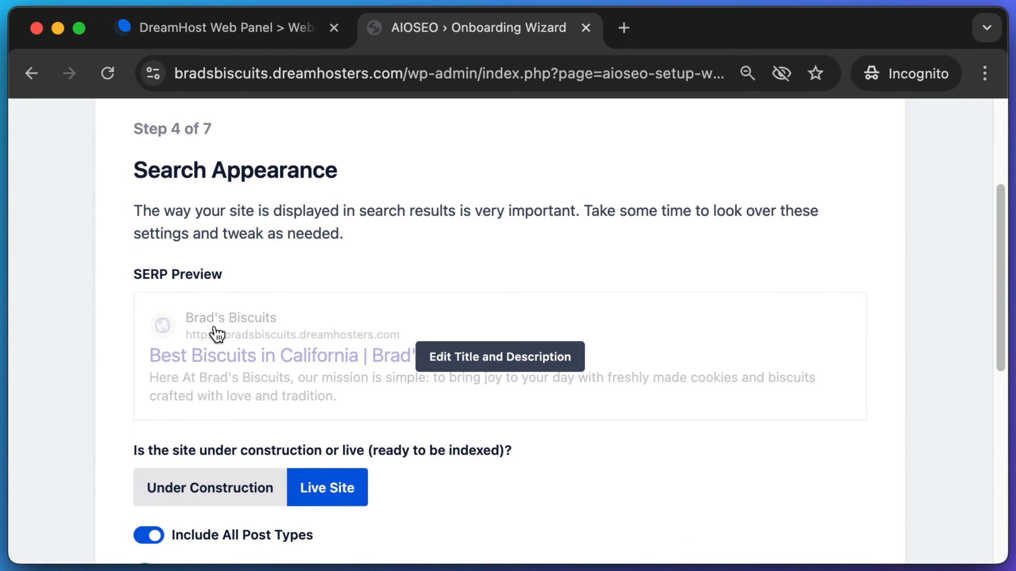
- Keep the default Step 4 Search Appearance settings and save them
mouse_move(437, 356)
mouse_move(440, 332)
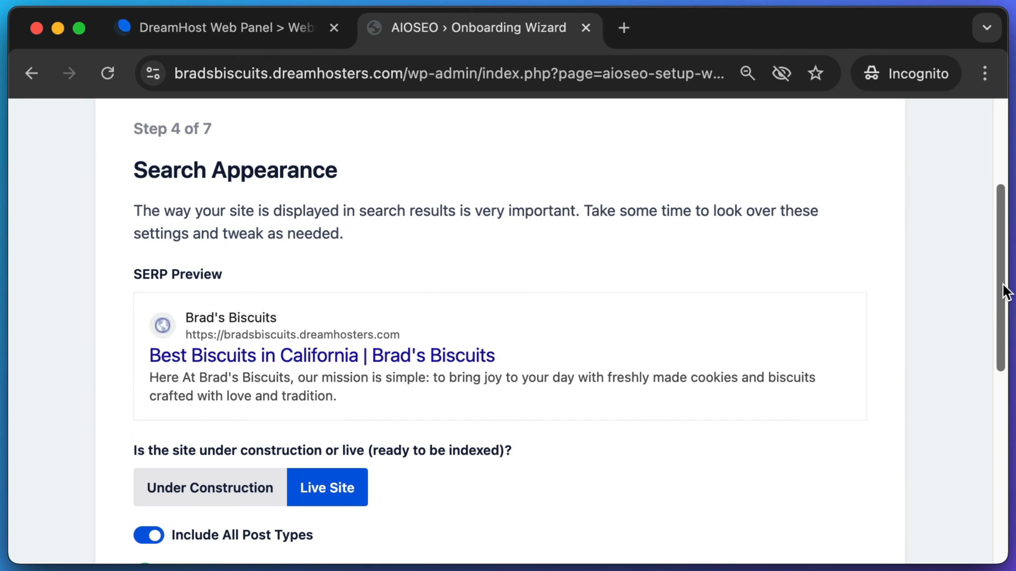
scroll(344, 492, "down", 1)
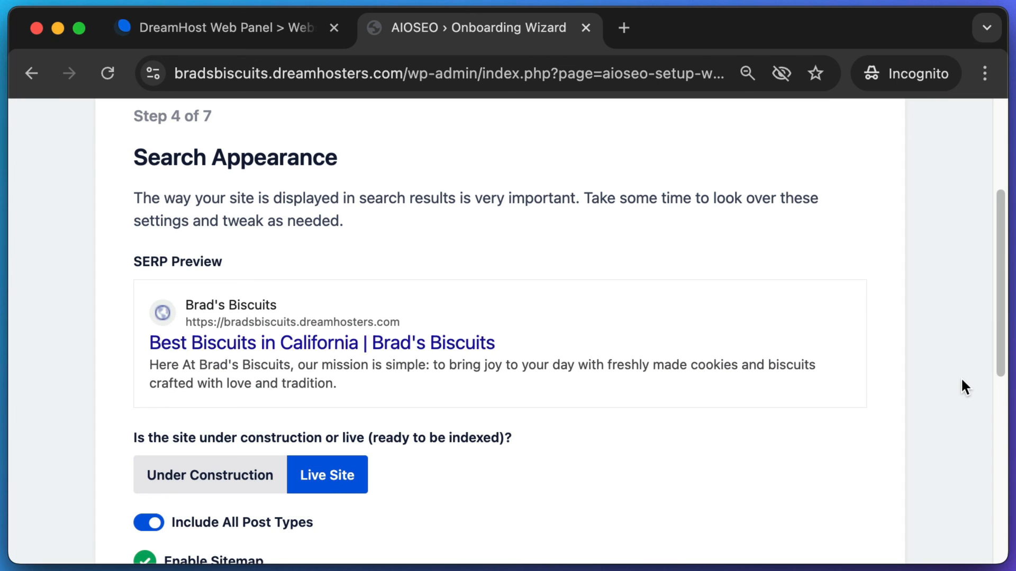
scroll(998, 377, "down", 5)
left_click_drag(994, 376, 996, 496)
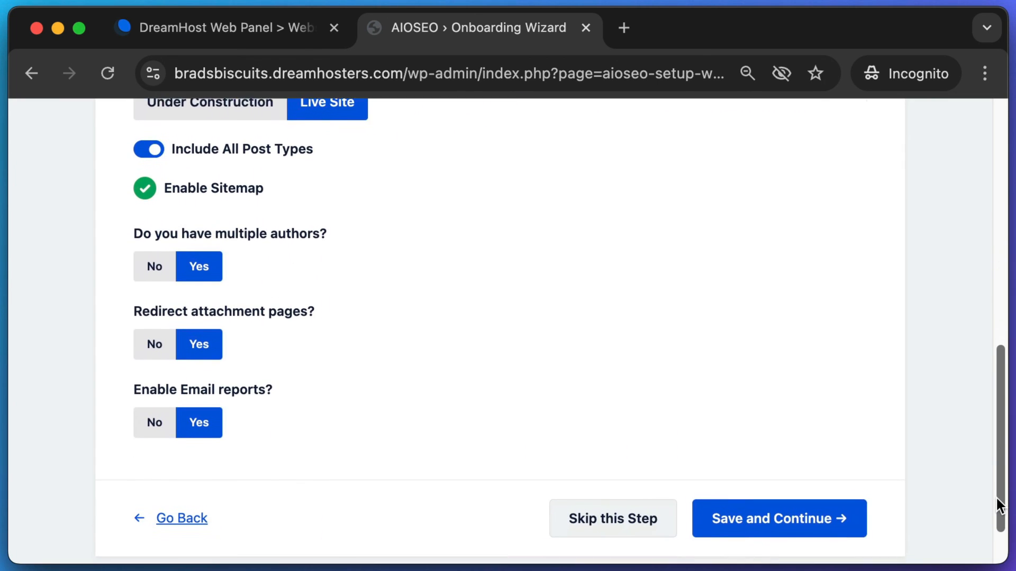
left_click(808, 523)
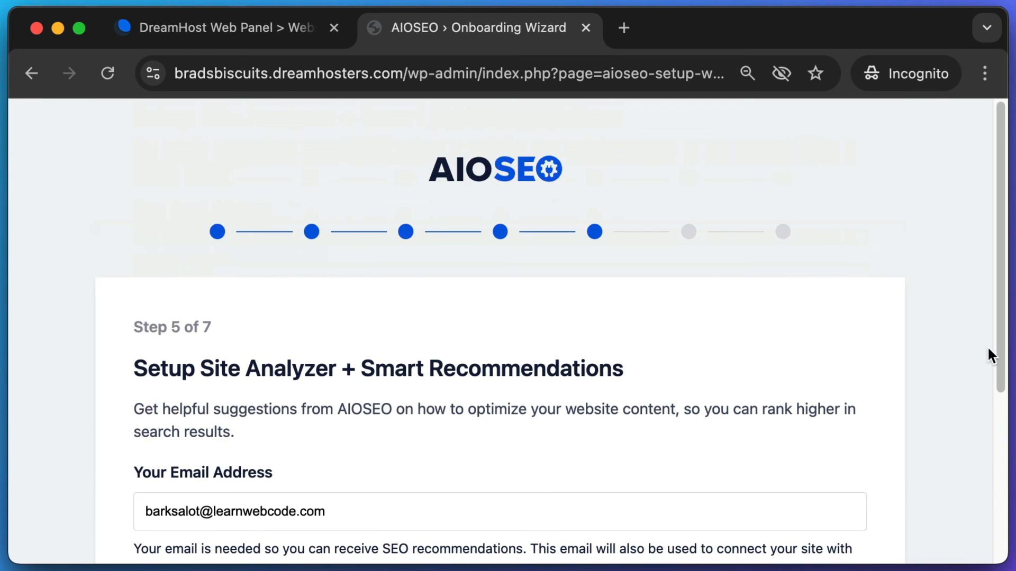
- Skip the site analyzer email step and the Google Search Console connection
left_click_drag(998, 347, 1003, 516)
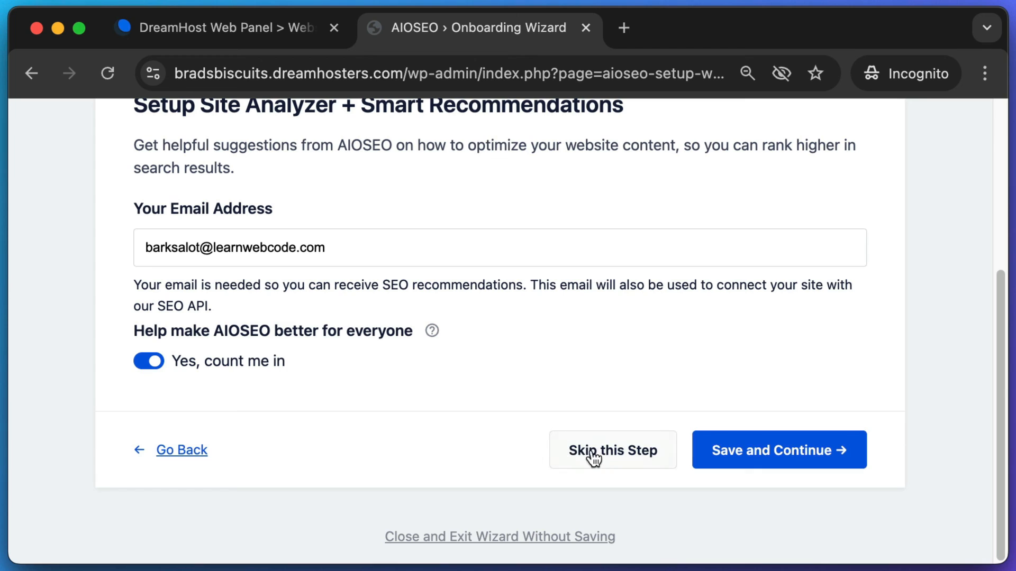
left_click(612, 454)
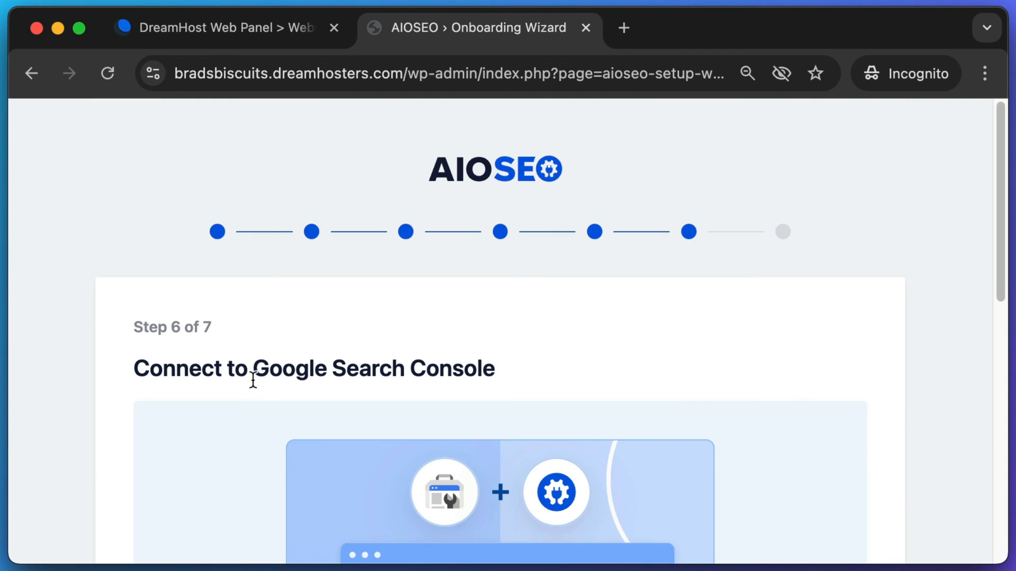
left_click_drag(253, 380, 483, 373)
left_click_drag(999, 286, 1000, 426)
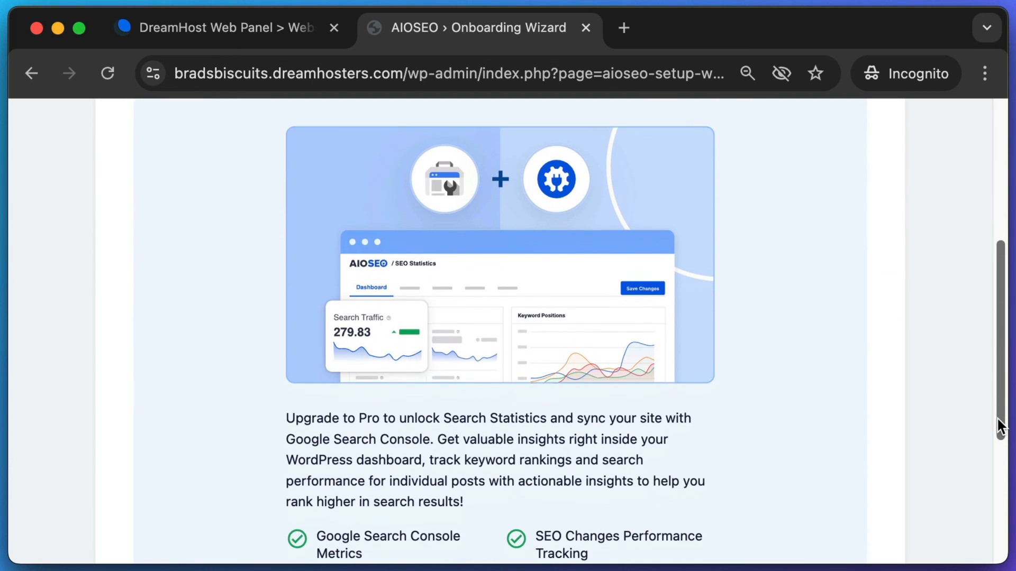
left_click_drag(414, 415, 600, 434)
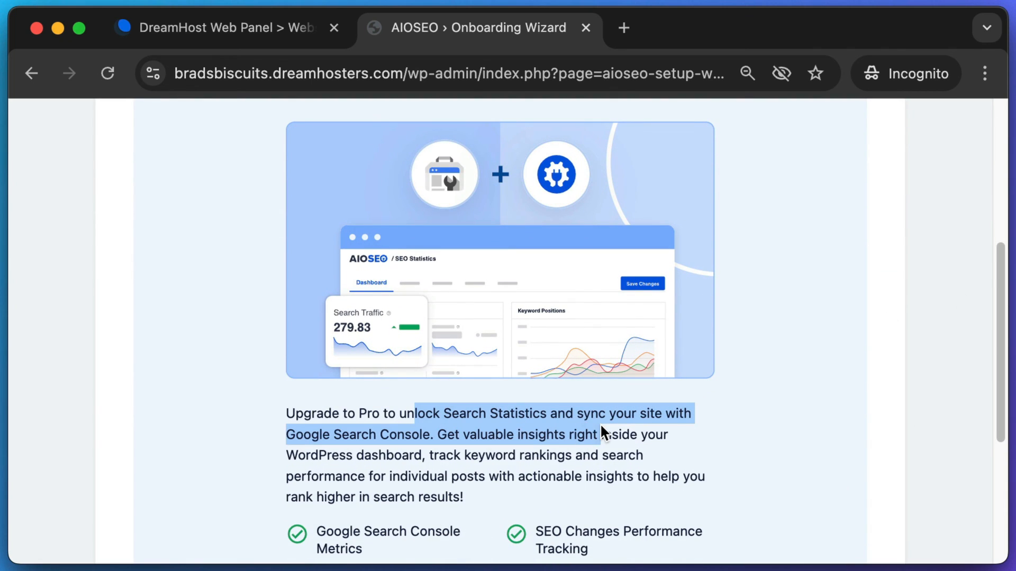
scroll(993, 290, "down", 5)
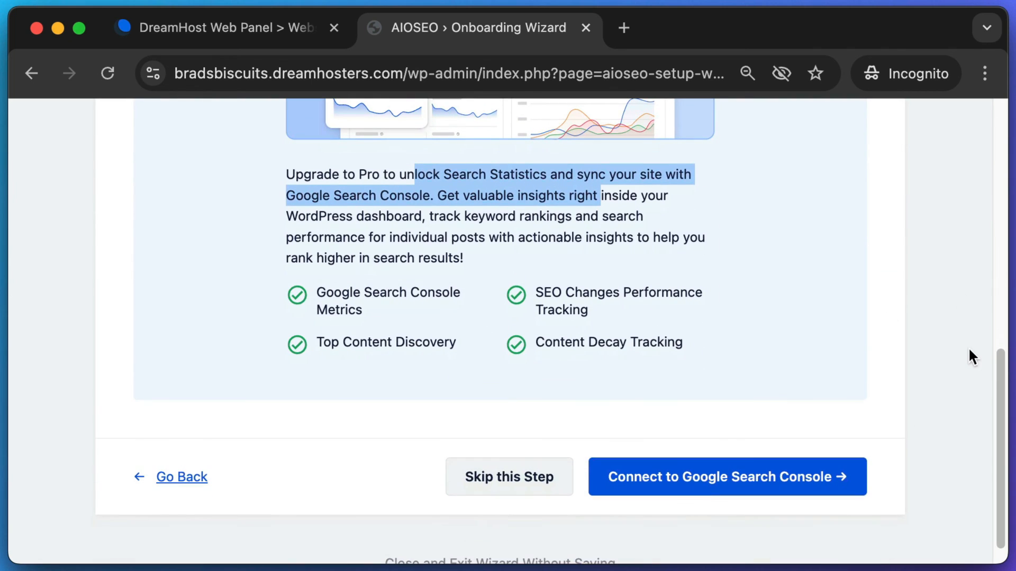
left_click(960, 333)
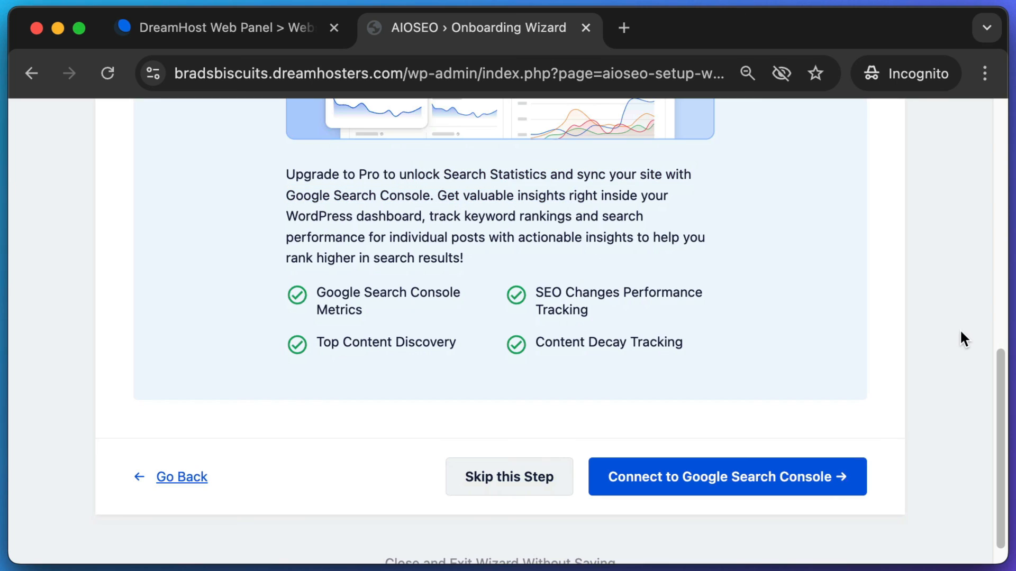
left_click(502, 479)
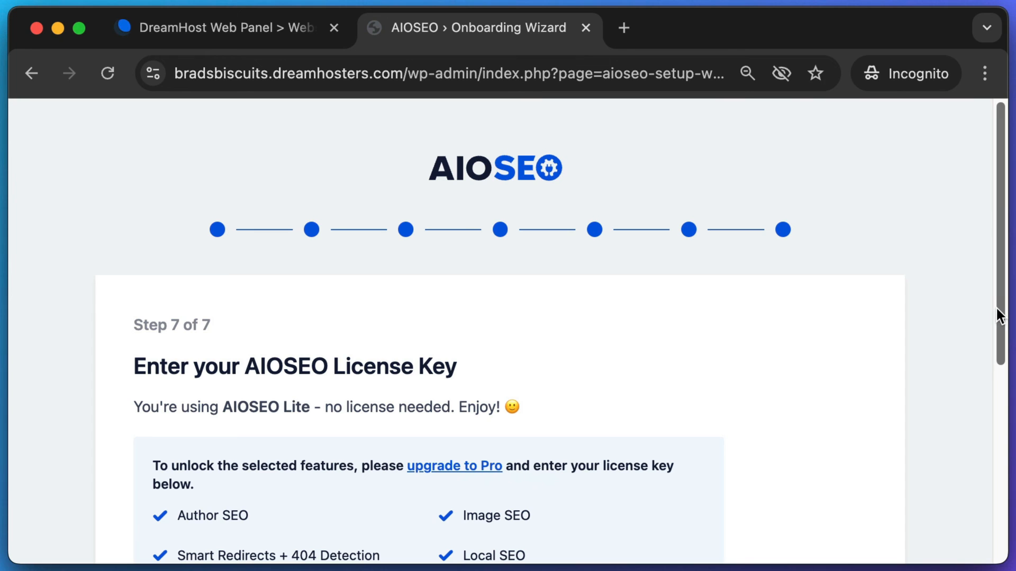
- Skip the license key step and finish setup to the AIOSEO dashboard
left_click_drag(996, 306, 995, 478)
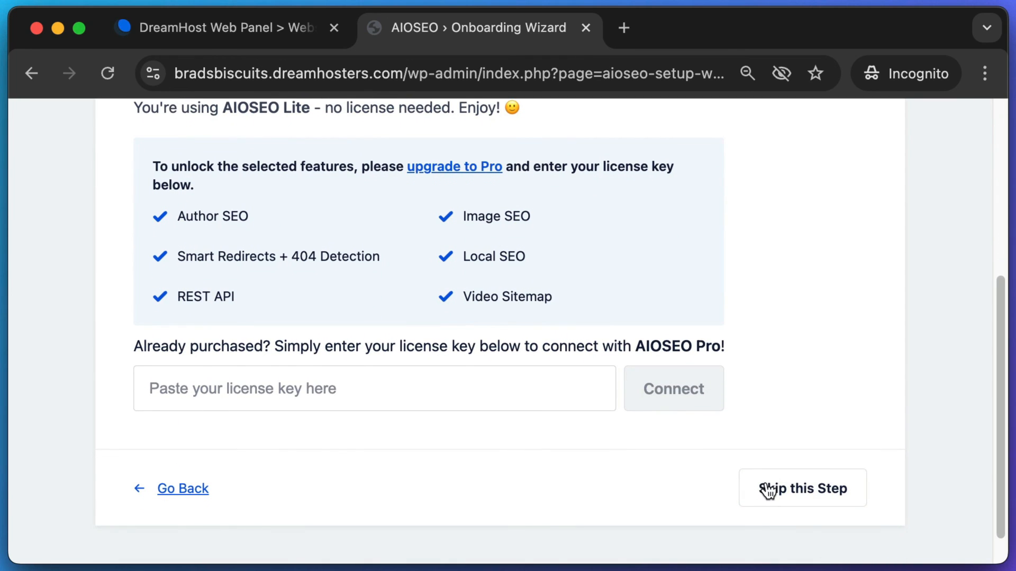
left_click(768, 490)
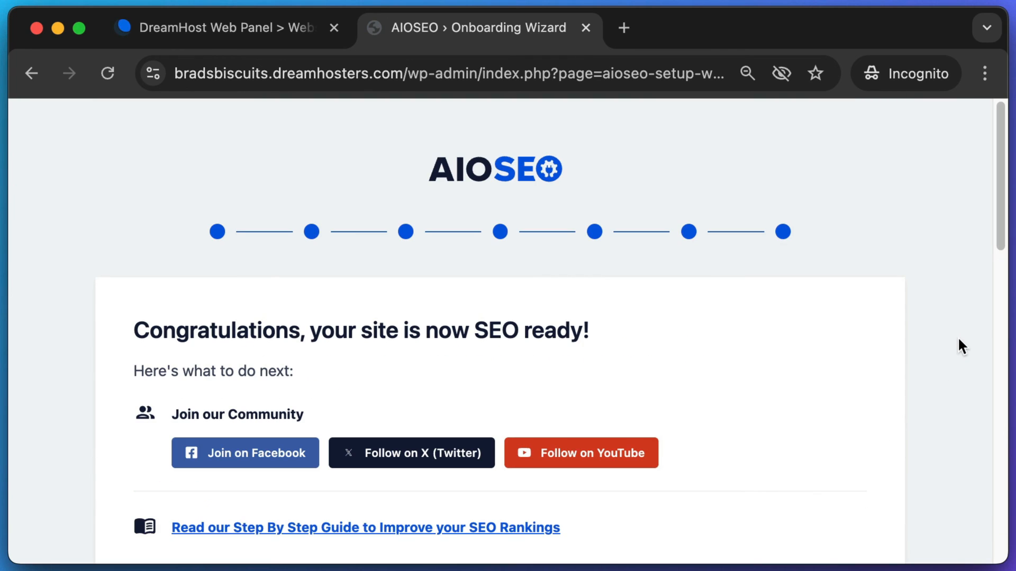
left_click_drag(1000, 233, 1011, 535)
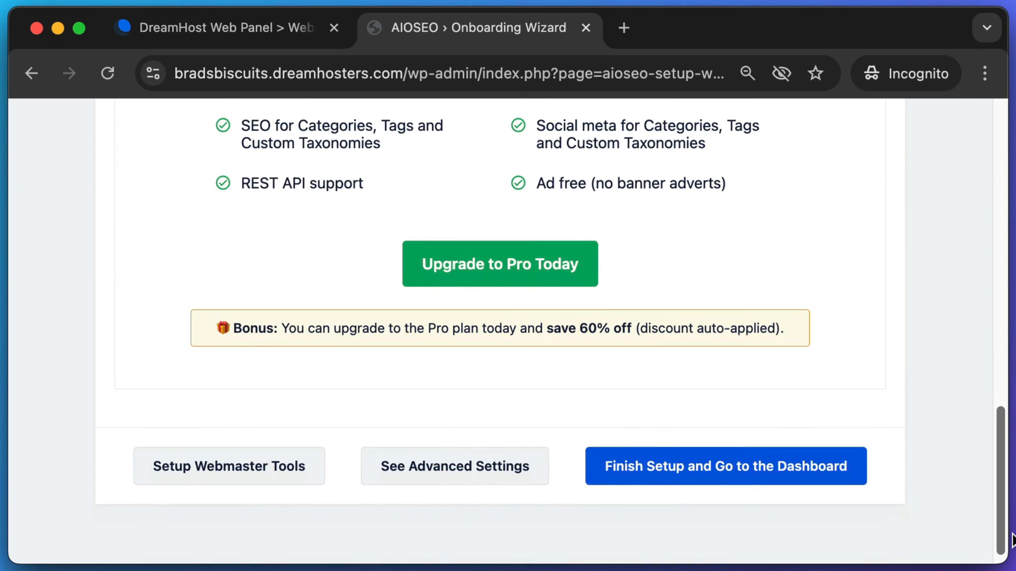
left_click(682, 475)
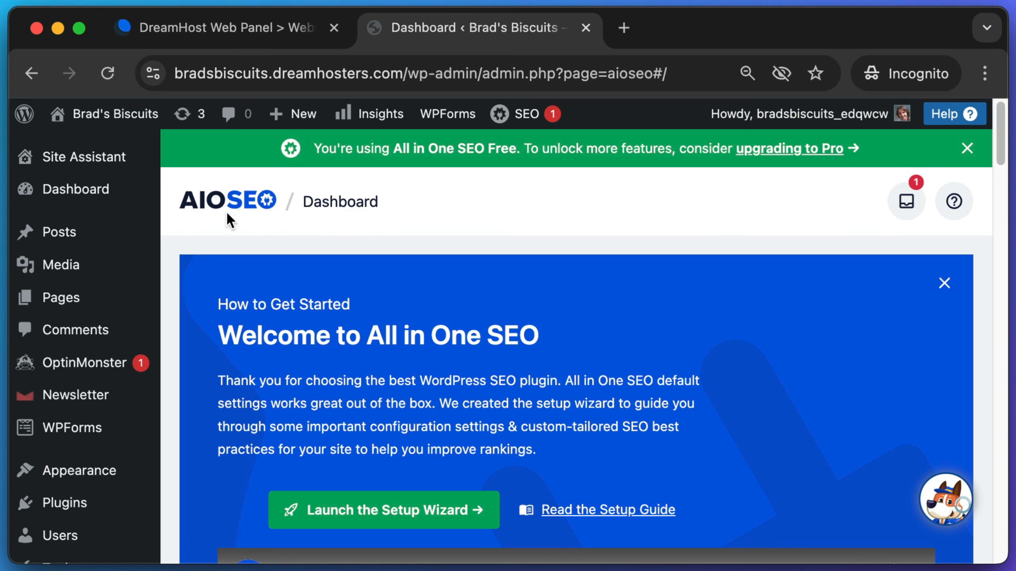
- Review the TruSEO score badges in the Pages list, then switch to the Best Biscuits in California tab
left_click(57, 305)
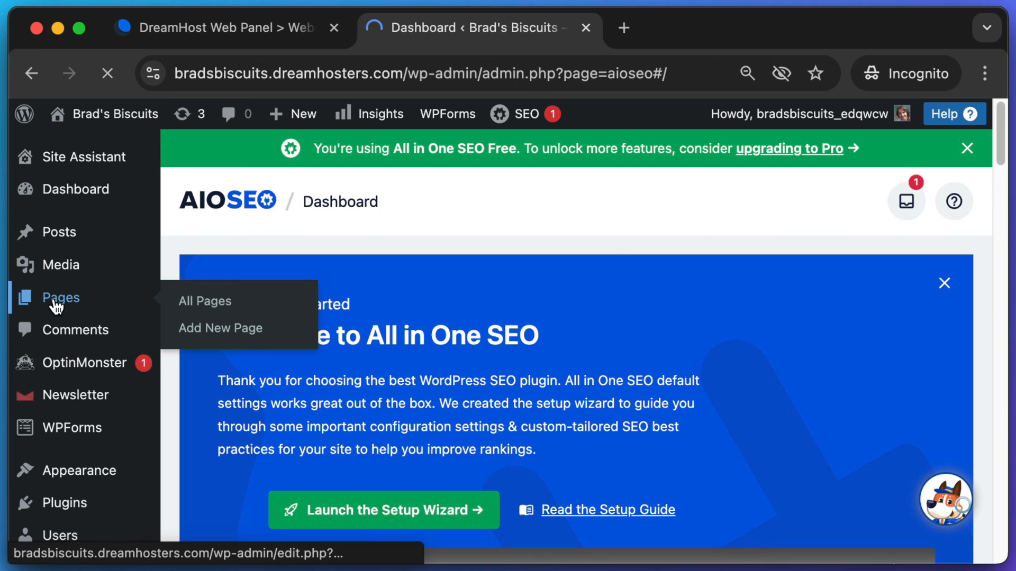
scroll(185, 260, "down", 10)
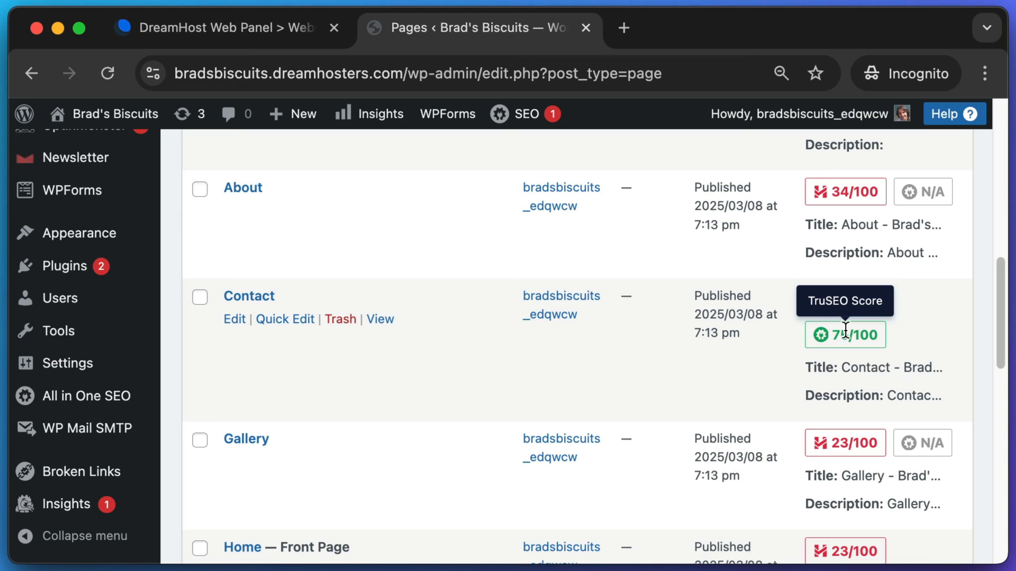
scroll(847, 327, "down", 2)
scroll(847, 327, "down", 4)
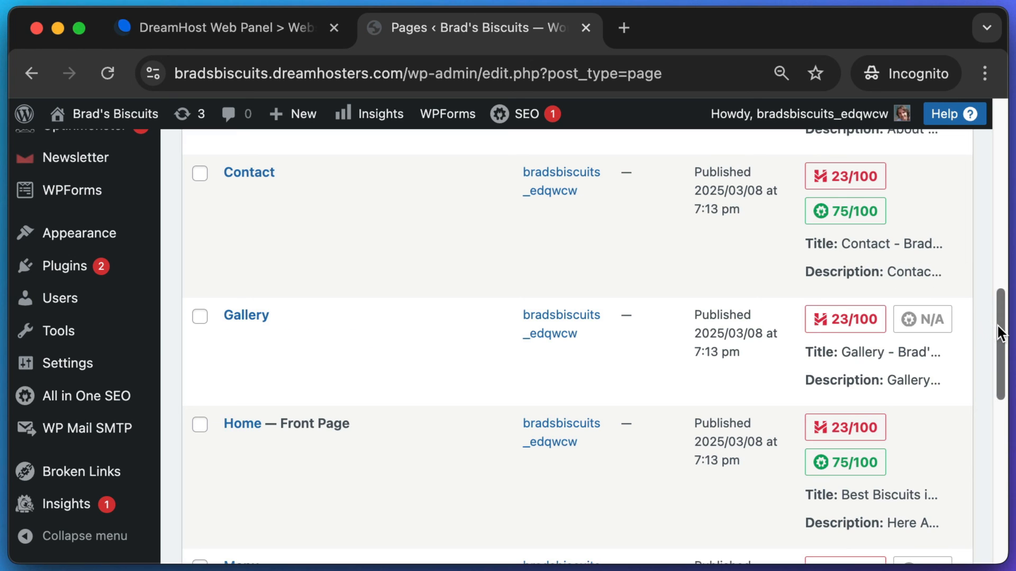
left_click_drag(997, 328, 1002, 431)
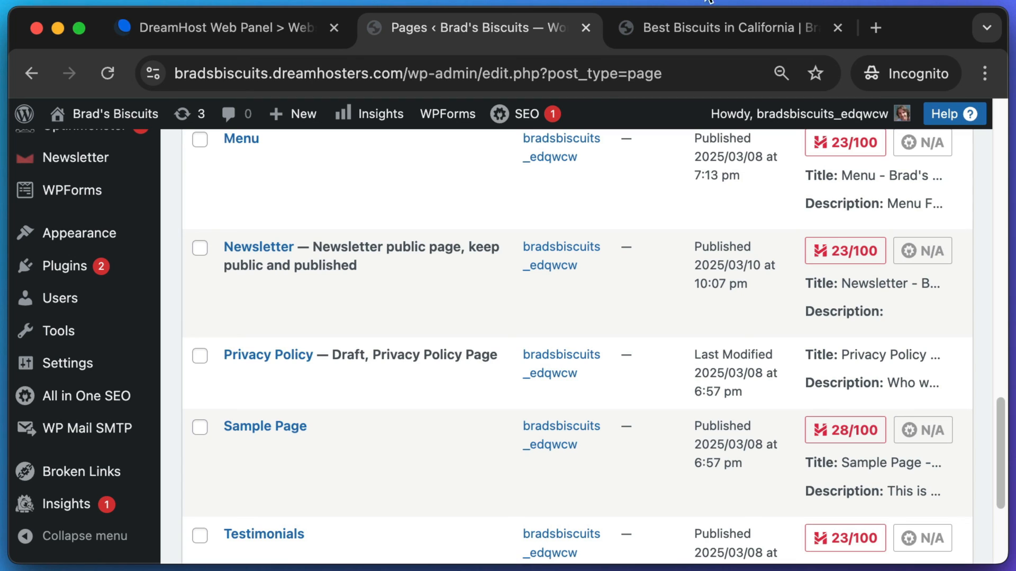
left_click(727, 30)
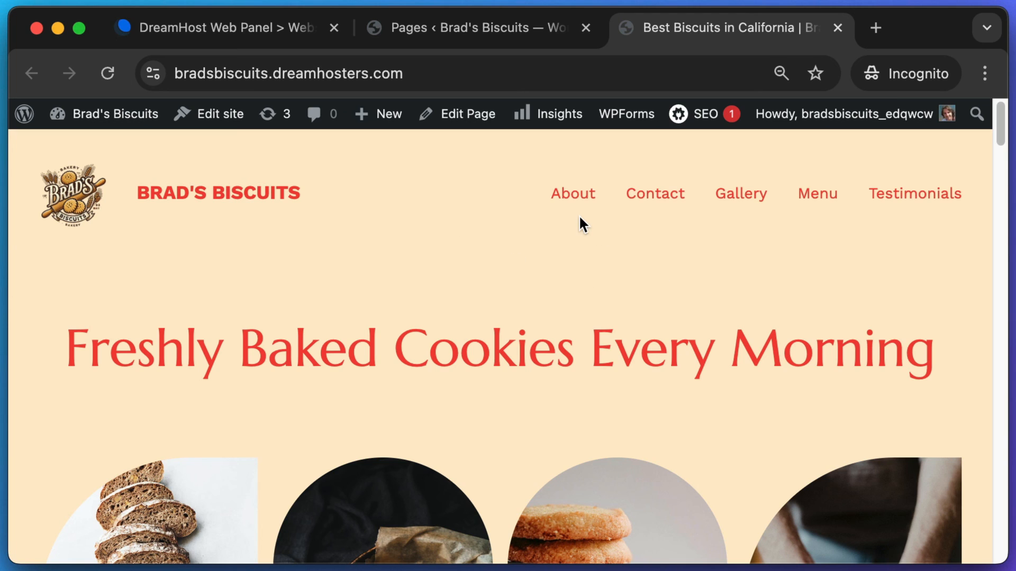
- Scroll through the content of the live Brad's Biscuits home page
scroll(600, 236, "down", 2)
scroll(599, 238, "up", 2)
left_click_drag(120, 349, 537, 351)
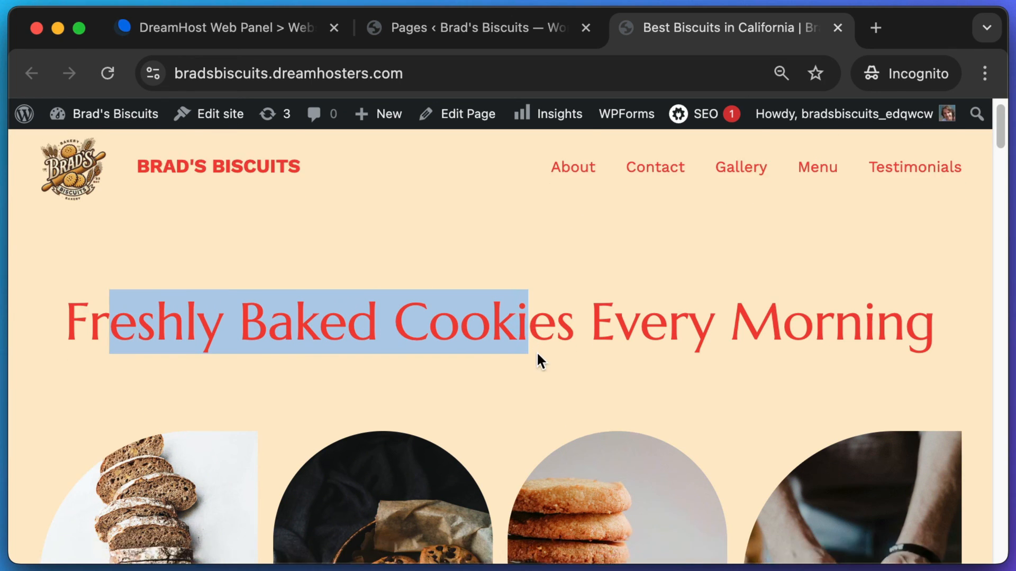
scroll(540, 350, "down", 10)
scroll(553, 354, "down", 3)
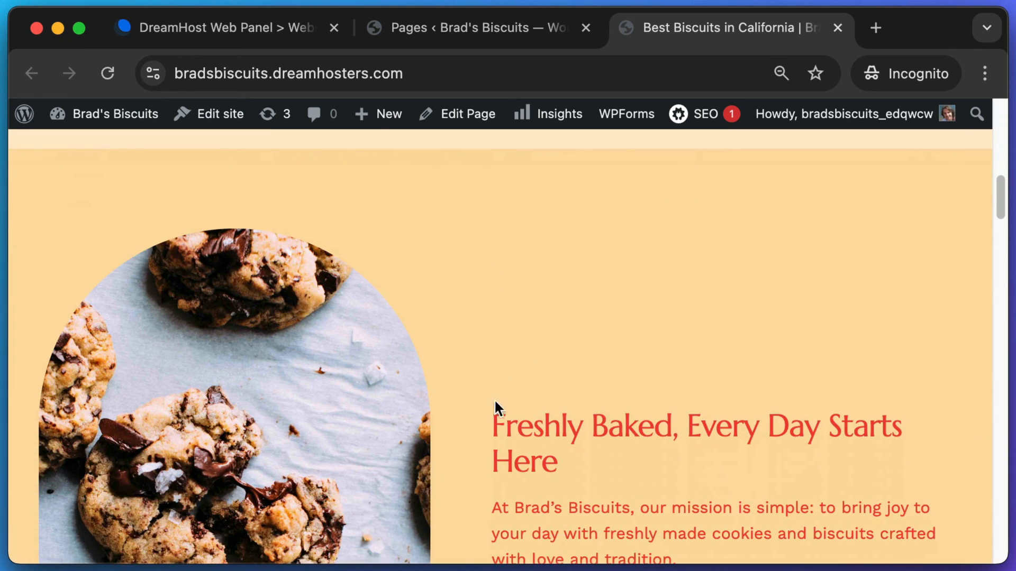
scroll(704, 488, "down", 2)
left_click_drag(735, 487, 547, 324)
left_click(543, 351)
left_click_drag(1001, 189, 1000, 100)
- Open the site's Contact page and scroll through it
left_click(661, 208)
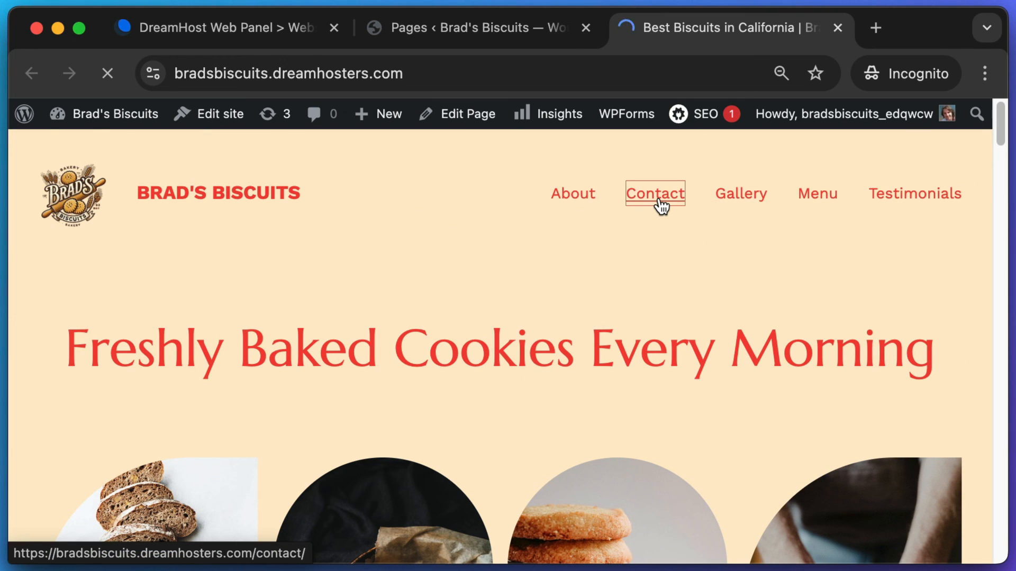
scroll(691, 225, "down", 5)
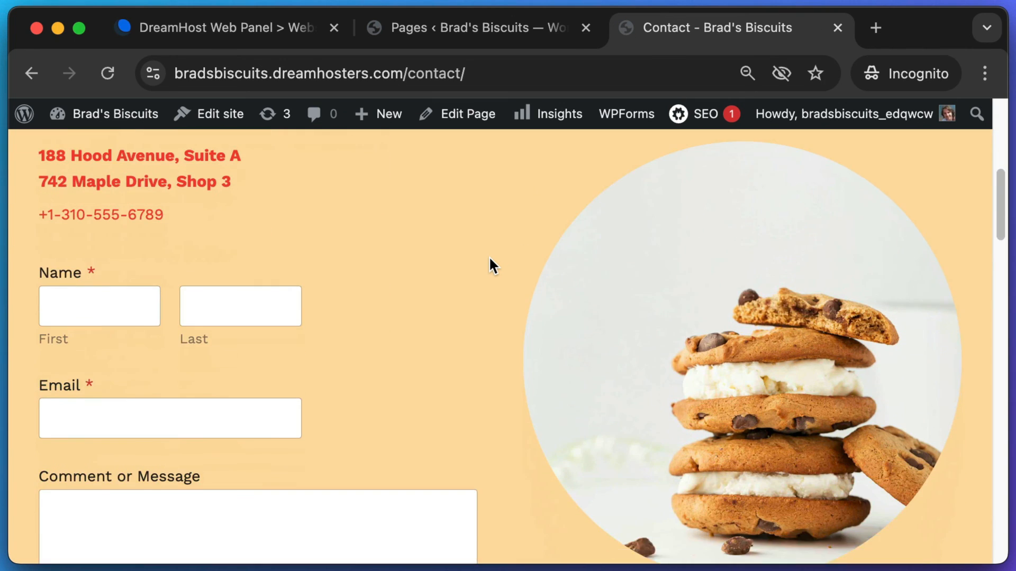
scroll(267, 365, "down", 15)
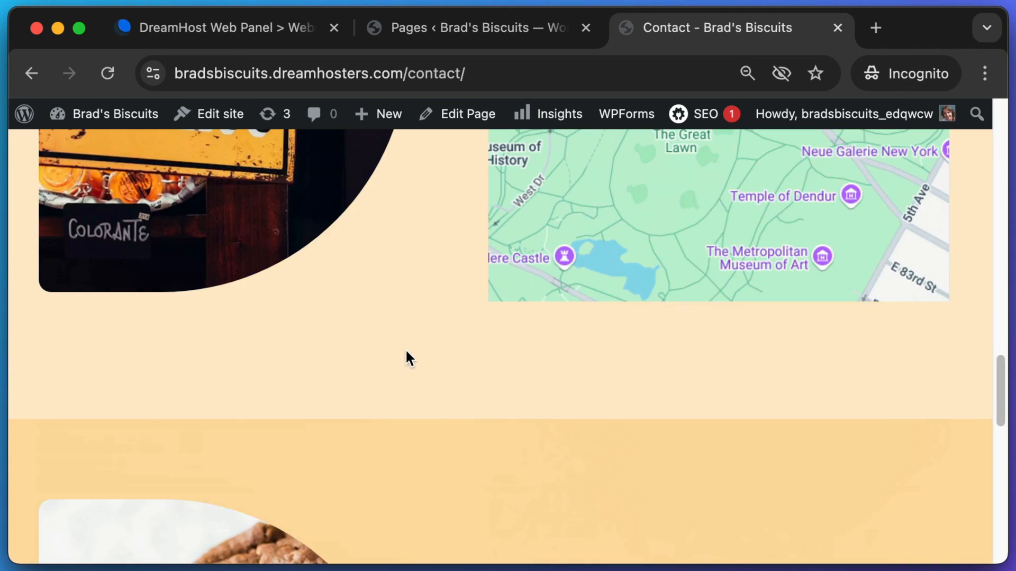
scroll(407, 355, "up", 8)
scroll(411, 355, "down", 1)
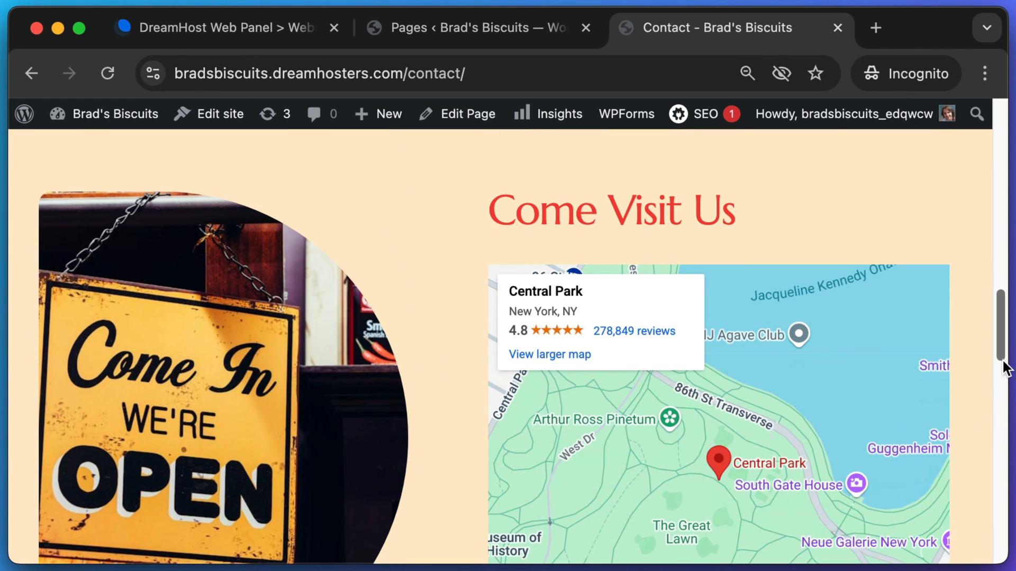
left_click_drag(1006, 368, 1000, 526)
- Back on the home page, examine the Join Our Newsletter heading and Email field, then go to the DreamHost tab
left_click(208, 202)
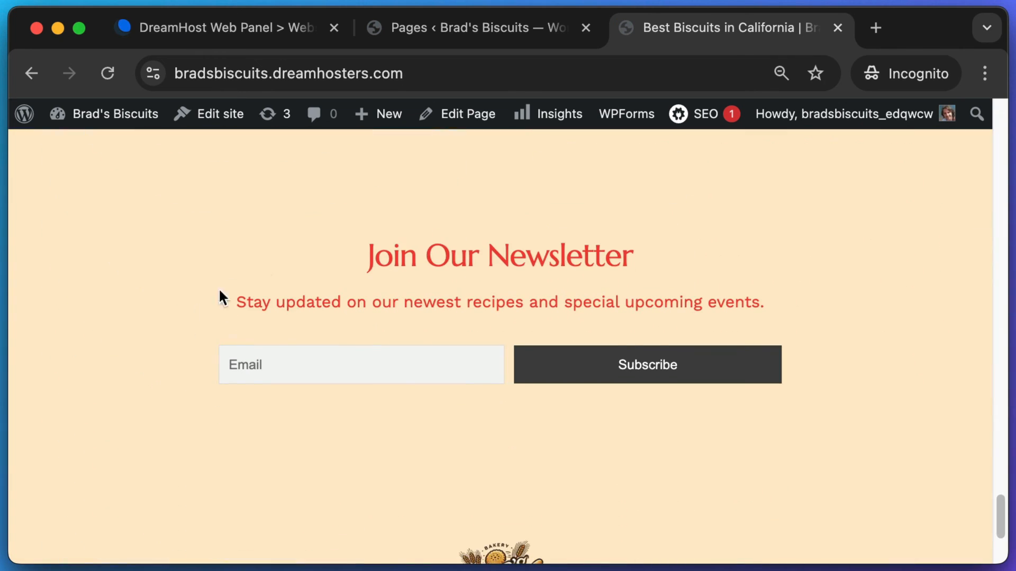
left_click_drag(367, 256, 757, 295)
left_click(567, 288)
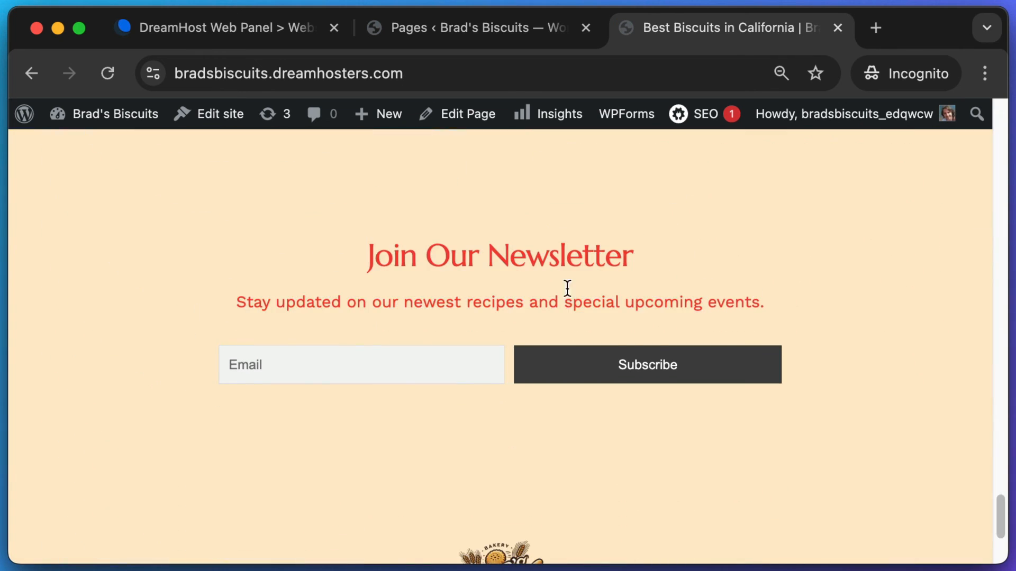
left_click(339, 353)
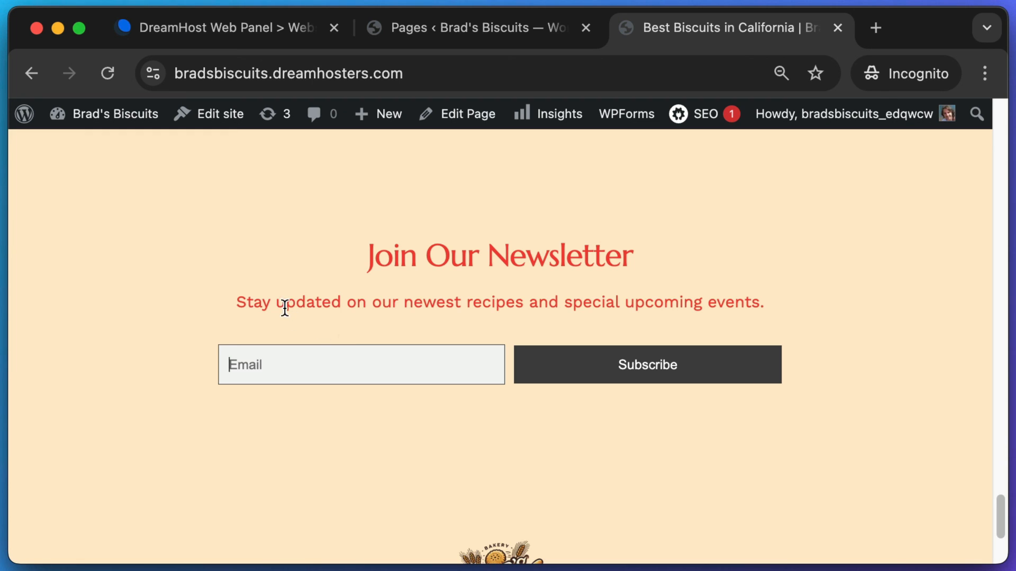
left_click(117, 286)
scroll(125, 302, "down", 3)
scroll(158, 329, "down", 1)
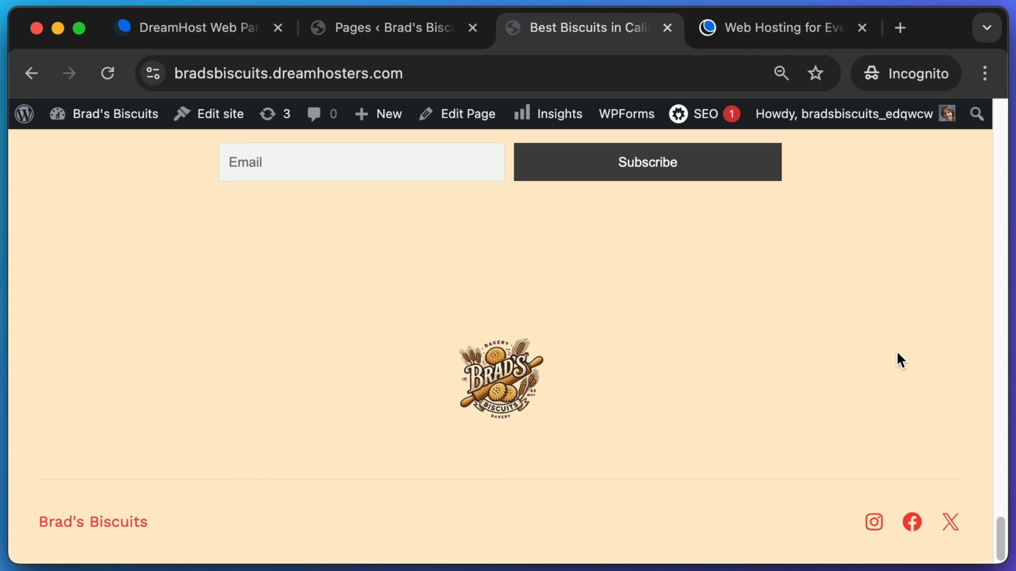
left_click_drag(1000, 537, 991, 122)
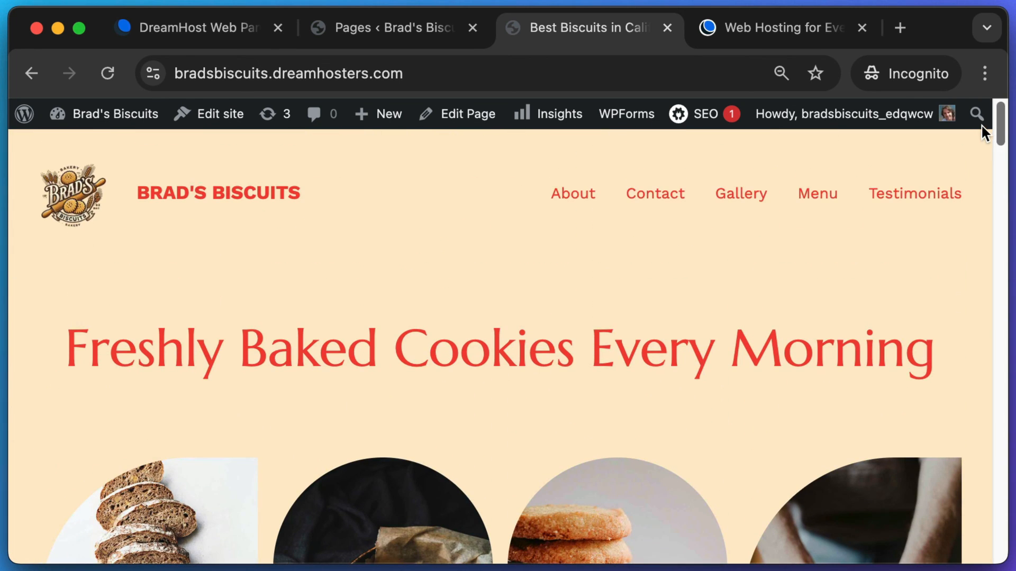
left_click(803, 33)
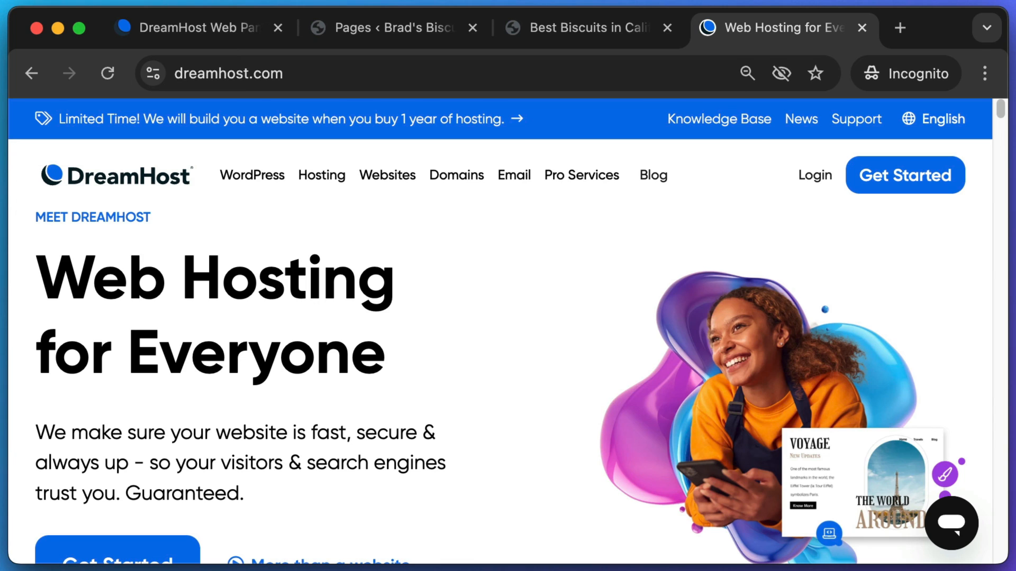
left_click(553, 21)
left_click_drag(91, 343, 783, 352)
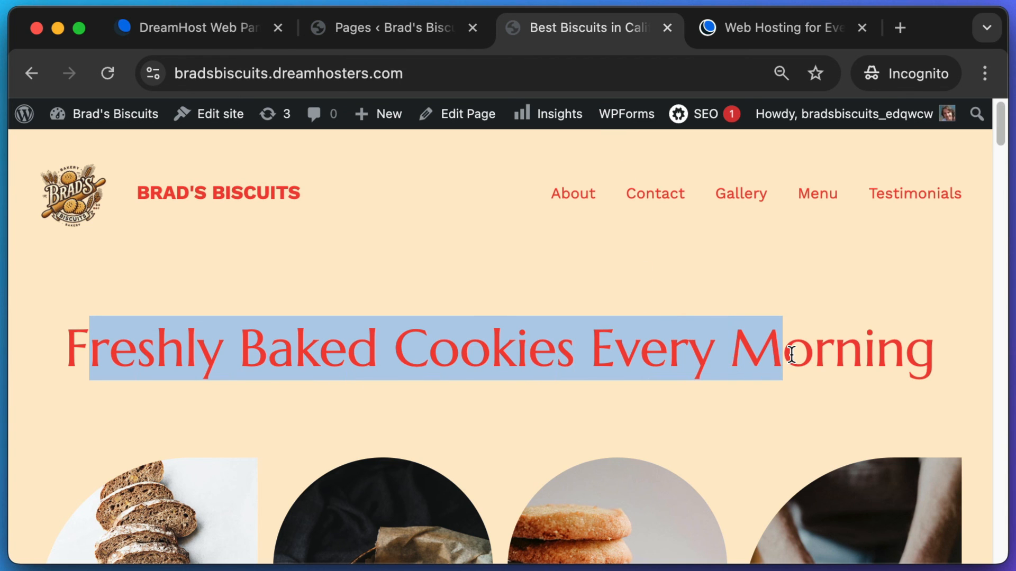
scroll(792, 354, "down", 2)
left_click(796, 338)
scroll(801, 324, "down", 2)
scroll(802, 324, "down", 10)
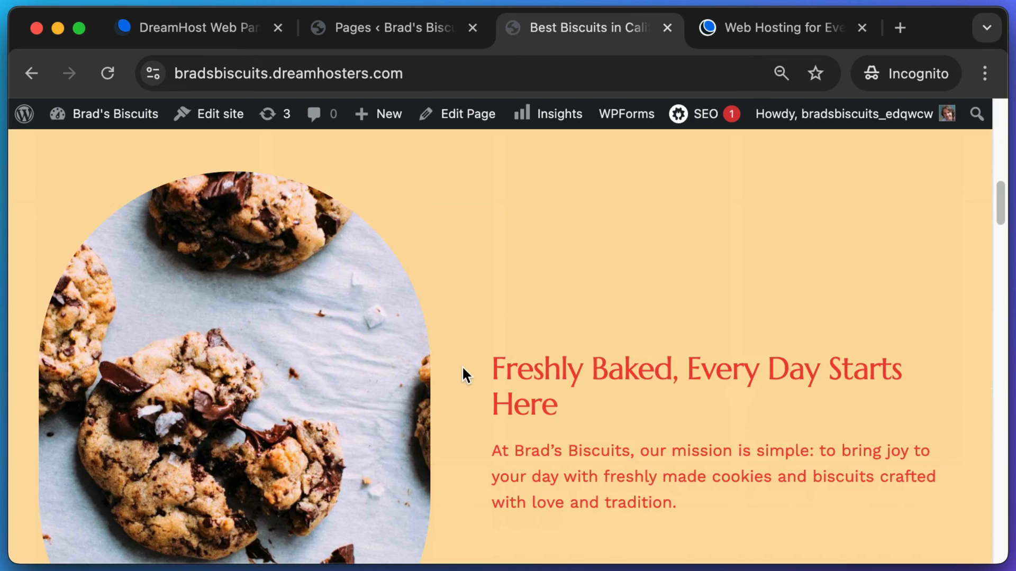
left_click_drag(463, 370, 653, 441)
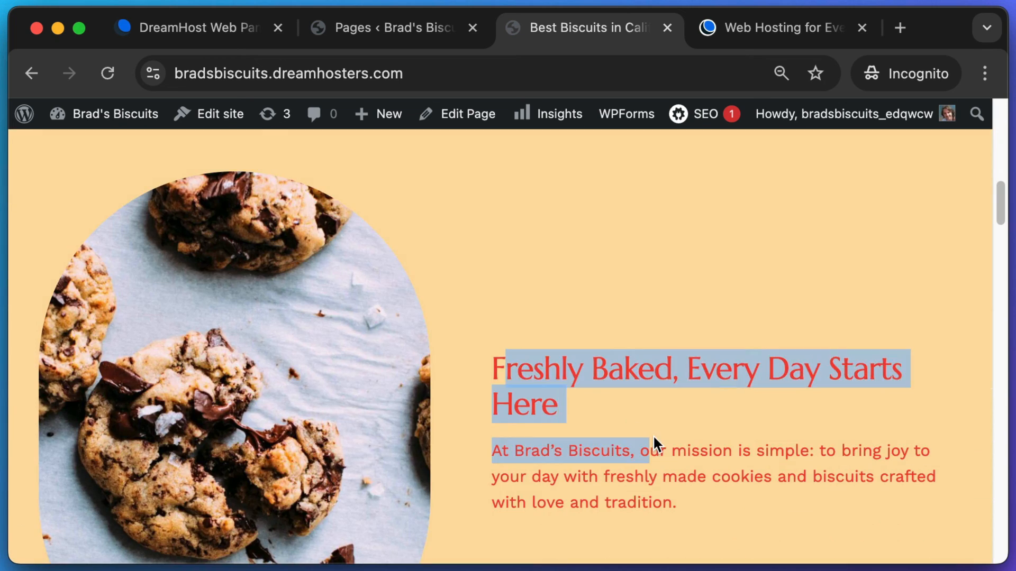
left_click(753, 405)
scroll(754, 405, "down", 3)
scroll(753, 403, "down", 1)
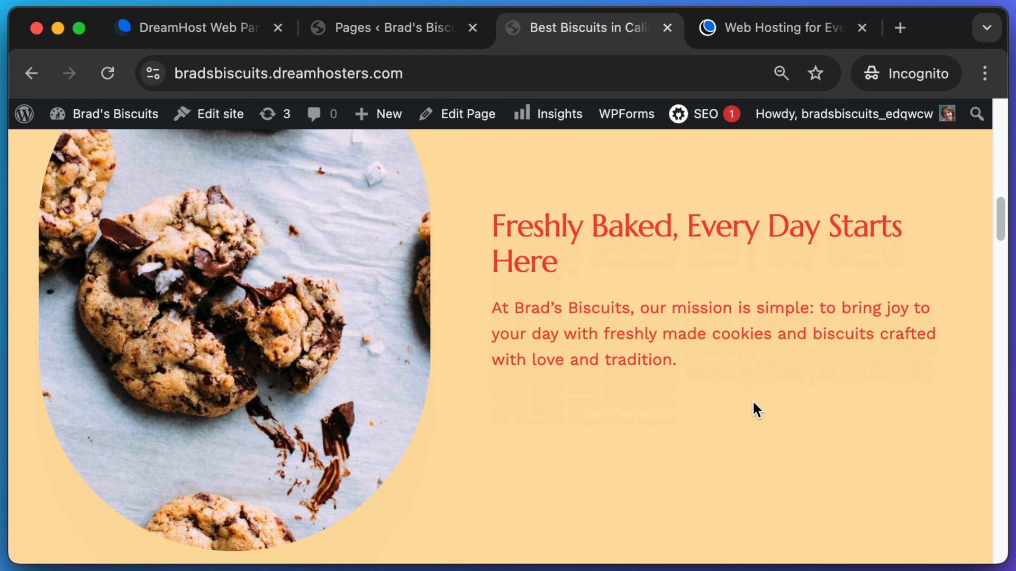
scroll(753, 400, "down", 10)
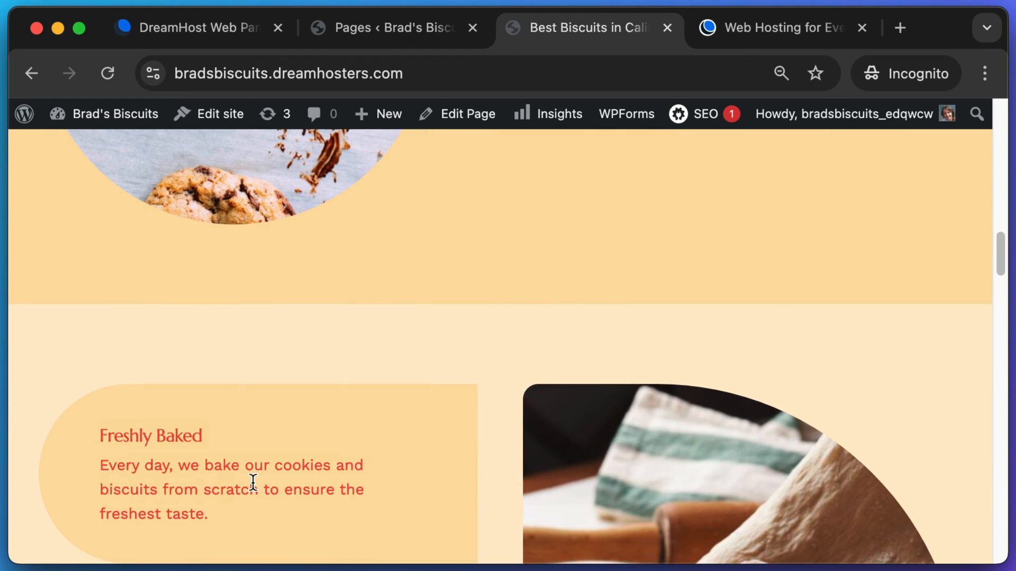
scroll(256, 475, "down", 10)
left_click_drag(149, 323, 196, 365)
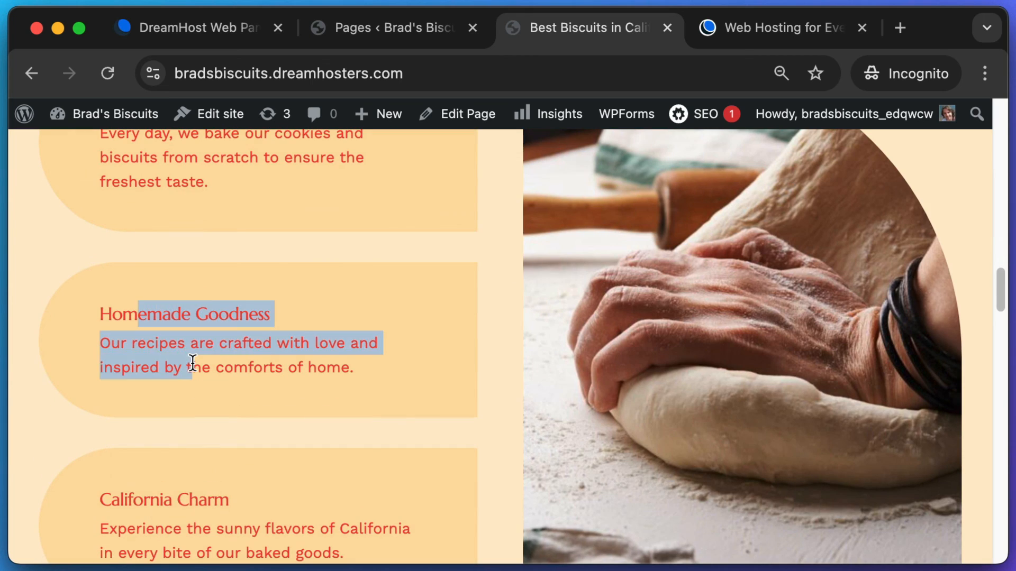
left_click(195, 365)
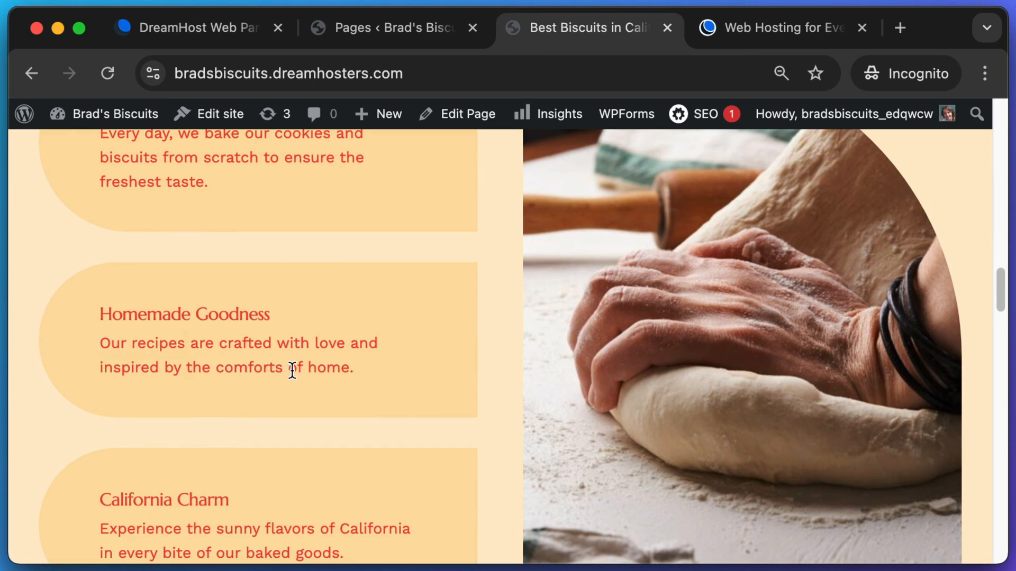
left_click_drag(292, 369, 147, 314)
left_click(265, 342)
scroll(242, 352, "down", 3)
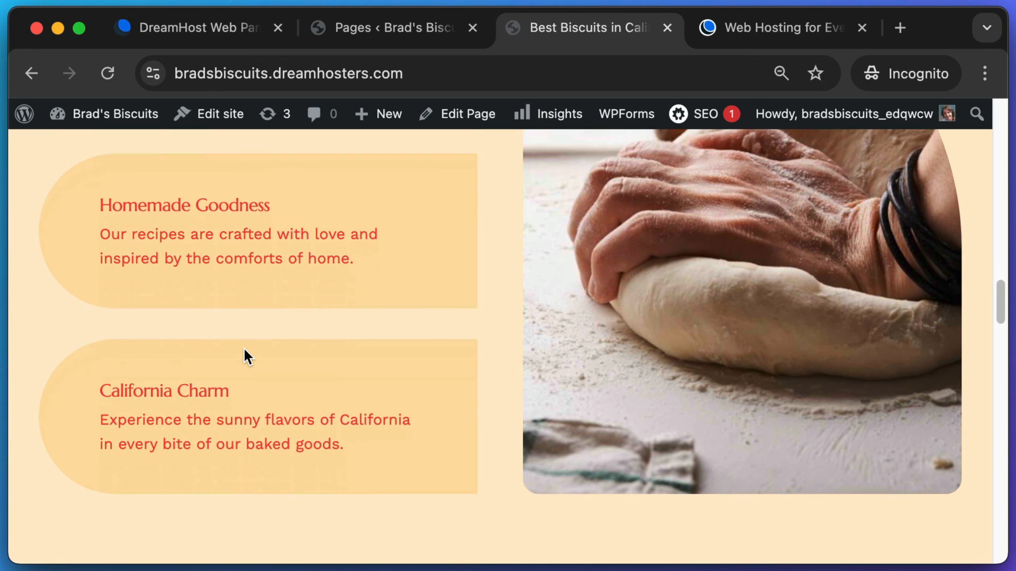
scroll(244, 351, "down", 2)
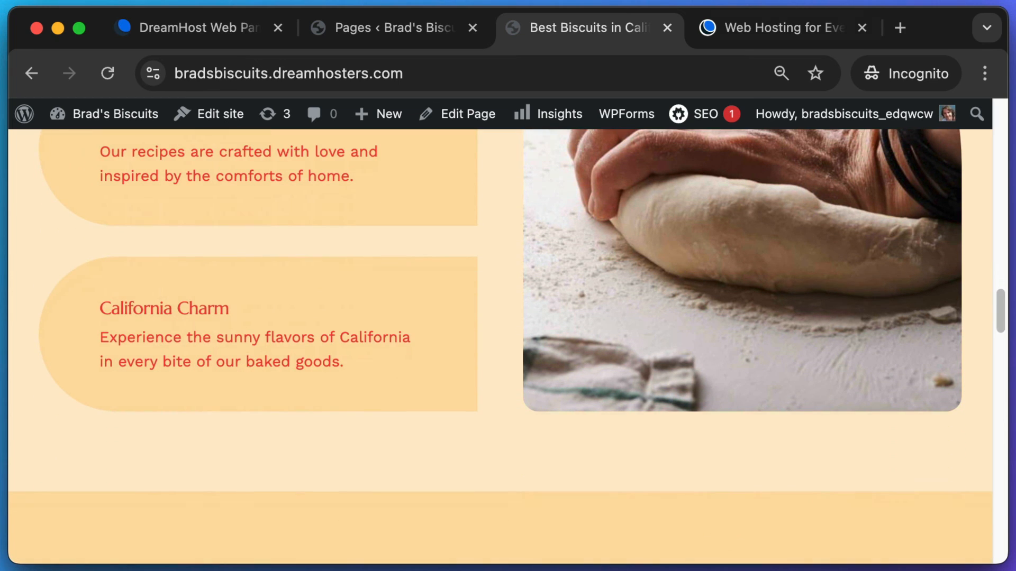
left_click(773, 27)
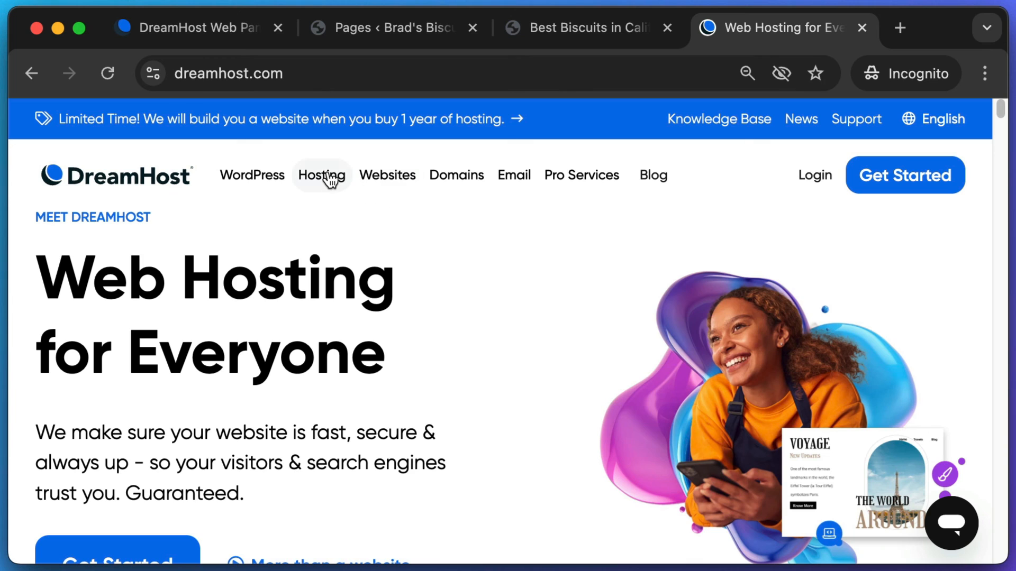
- Open DreamHost's Shared Website Hosting page and find the Shared Starter plan
mouse_move(328, 175)
left_click(324, 238)
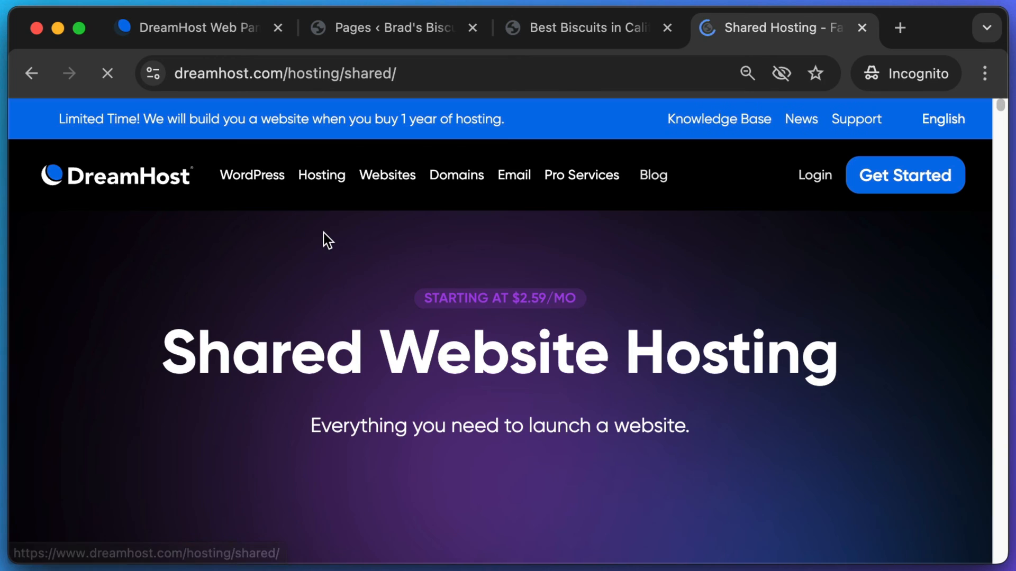
scroll(351, 291, "down", 10)
scroll(354, 293, "down", 10)
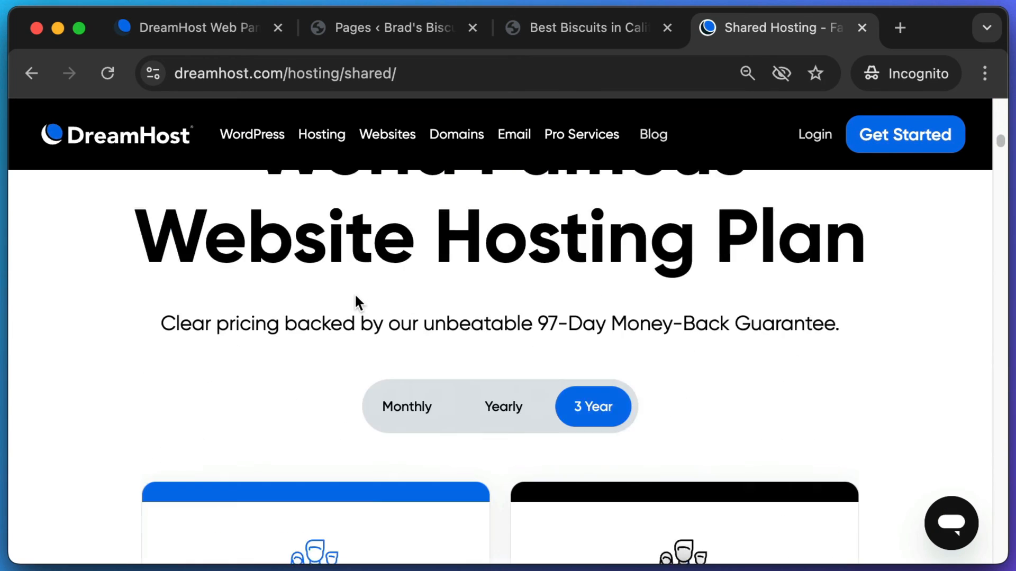
left_click_drag(598, 263, 806, 276)
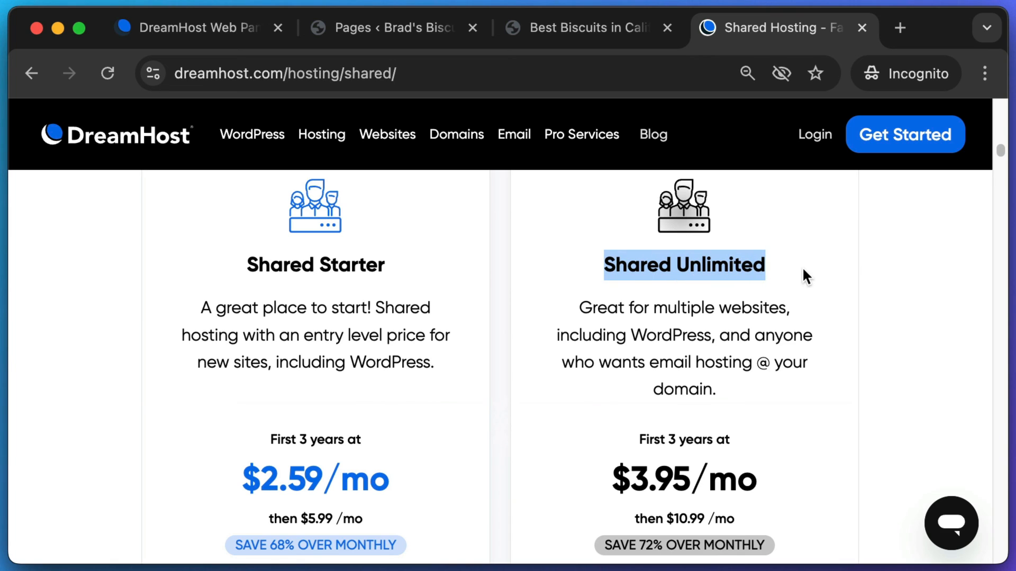
left_click_drag(243, 263, 408, 274)
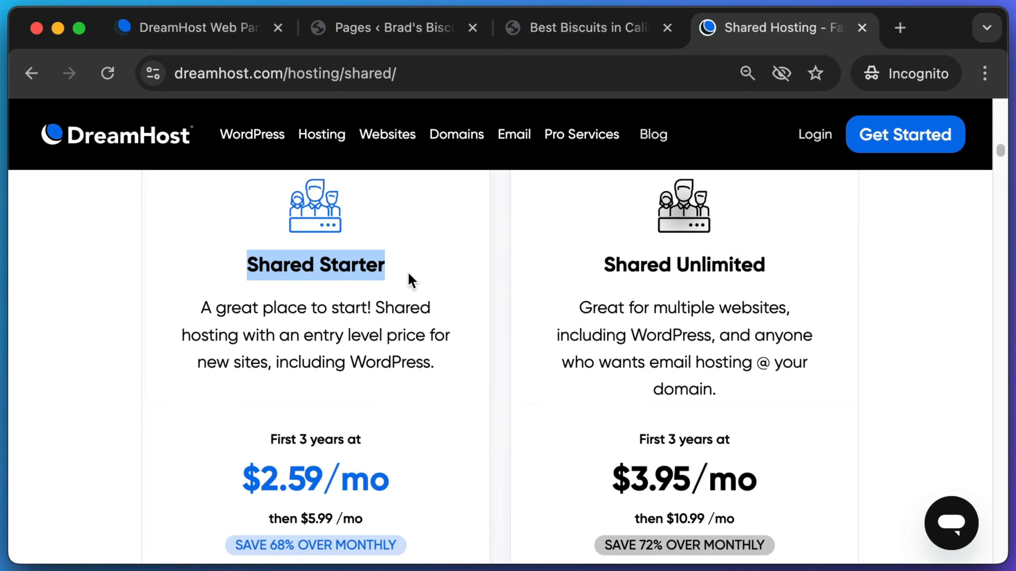
- Read over the Shared Unlimited plan's description and its $3.95/mo price
scroll(371, 307, "down", 2)
left_click_drag(601, 211, 789, 211)
left_click_drag(626, 244, 701, 313)
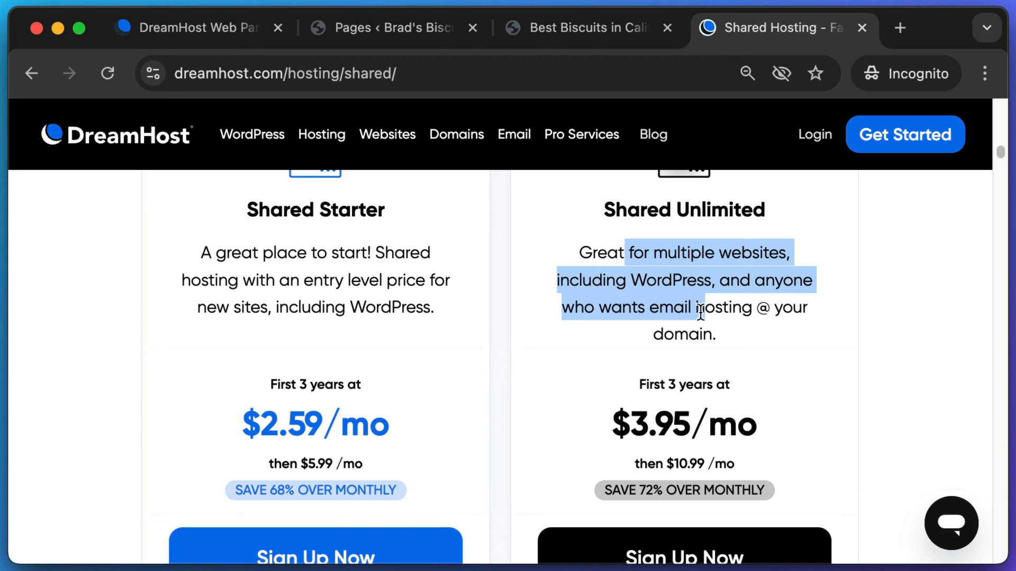
left_click(702, 313)
left_click_drag(634, 385, 573, 416)
left_click(728, 433)
left_click(626, 342)
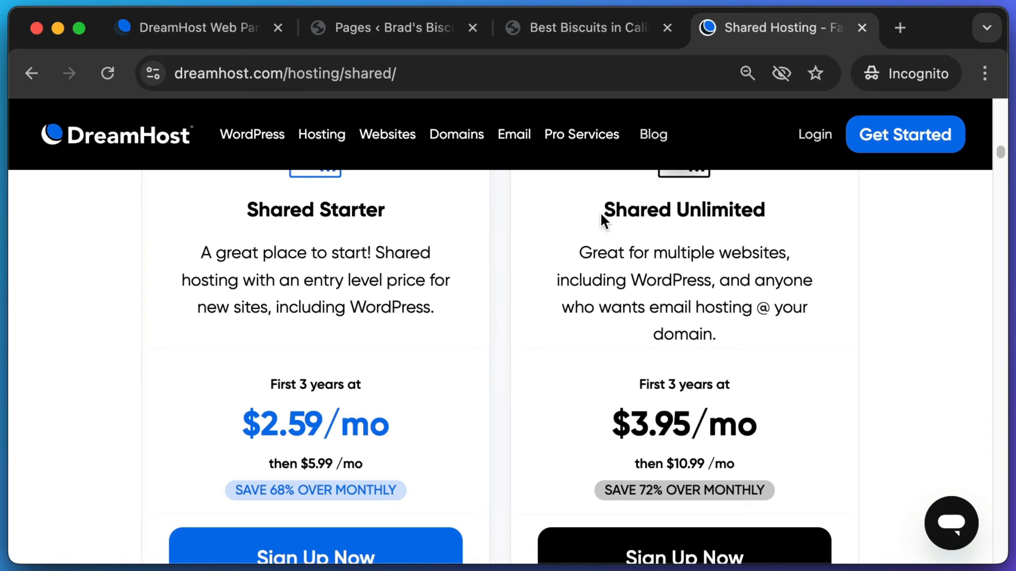
left_click_drag(600, 212, 708, 308)
left_click(713, 304)
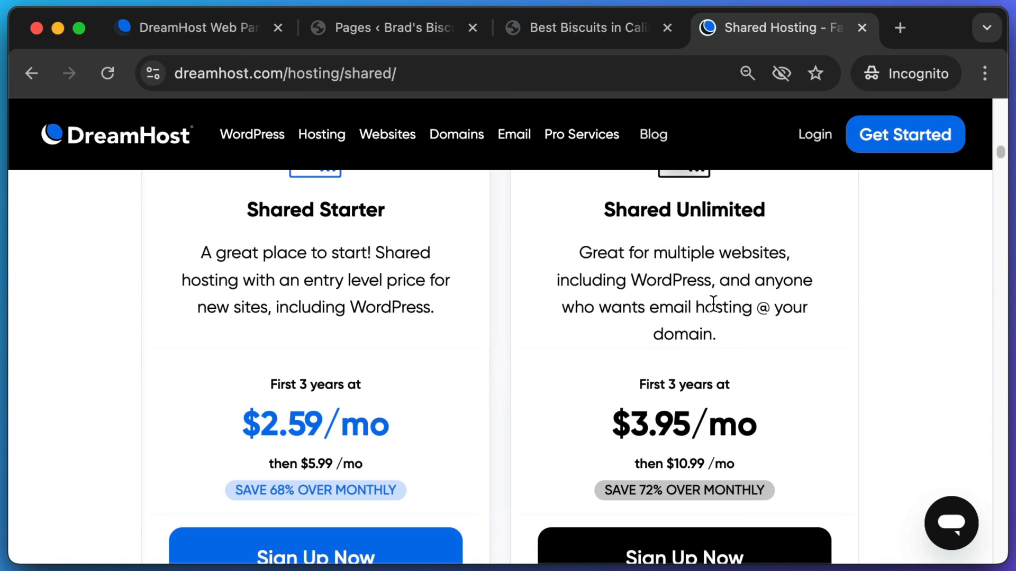